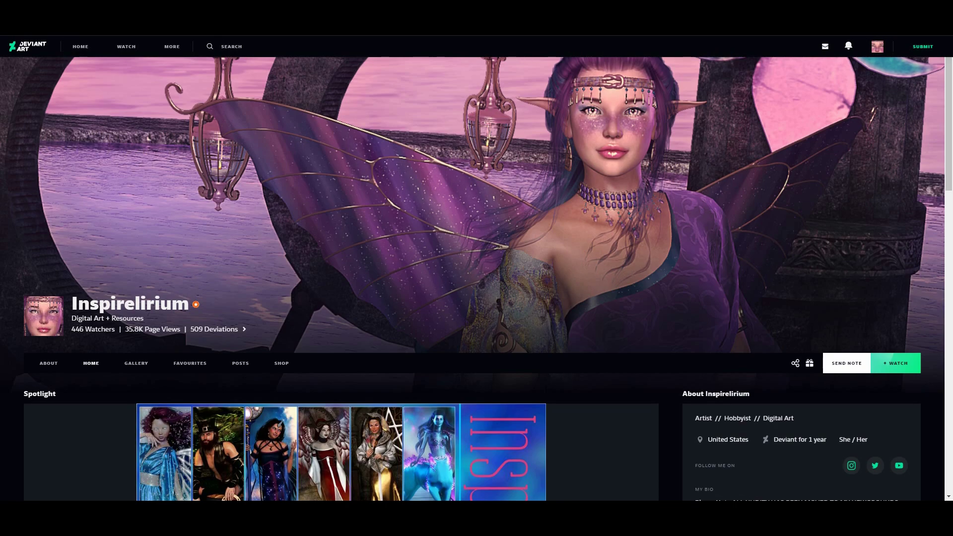
- Switch to the Inspirelirium2 profile and start a new deviation submission
left_click(179, 8)
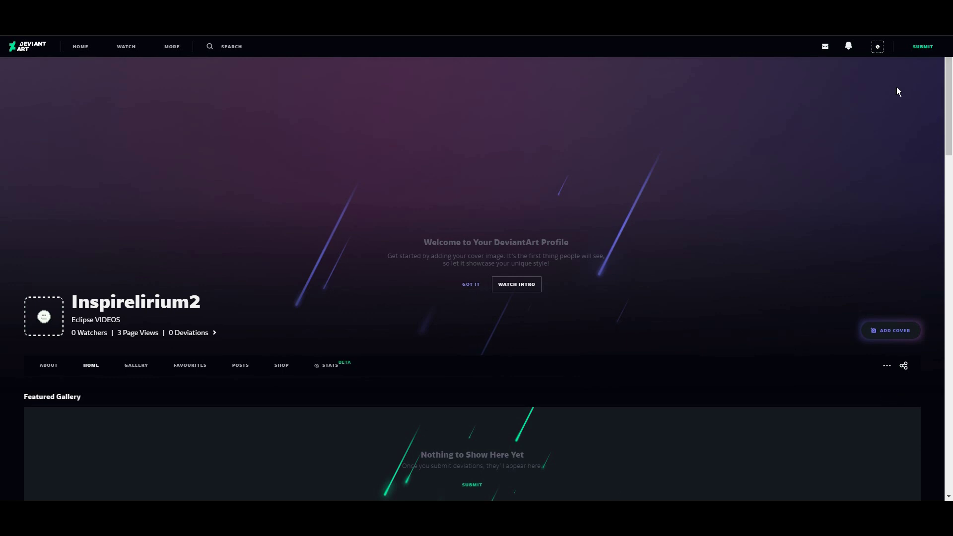
mouse_move(919, 49)
left_click(921, 71)
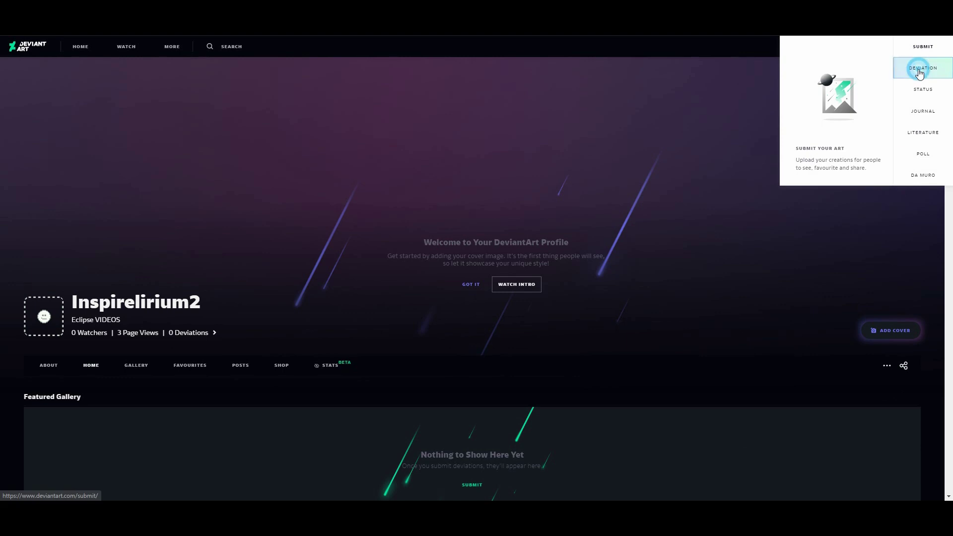
scroll(469, 165, "down", 3)
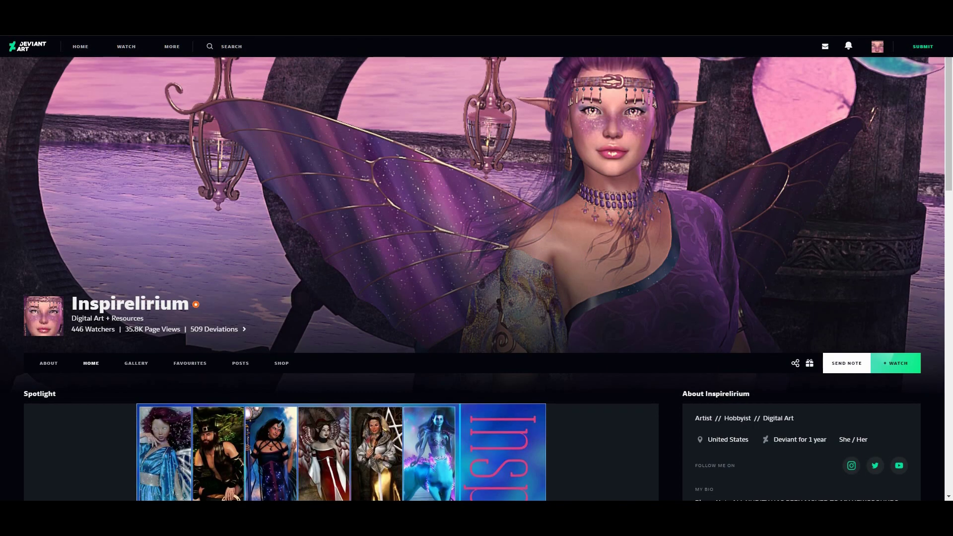
type("2")
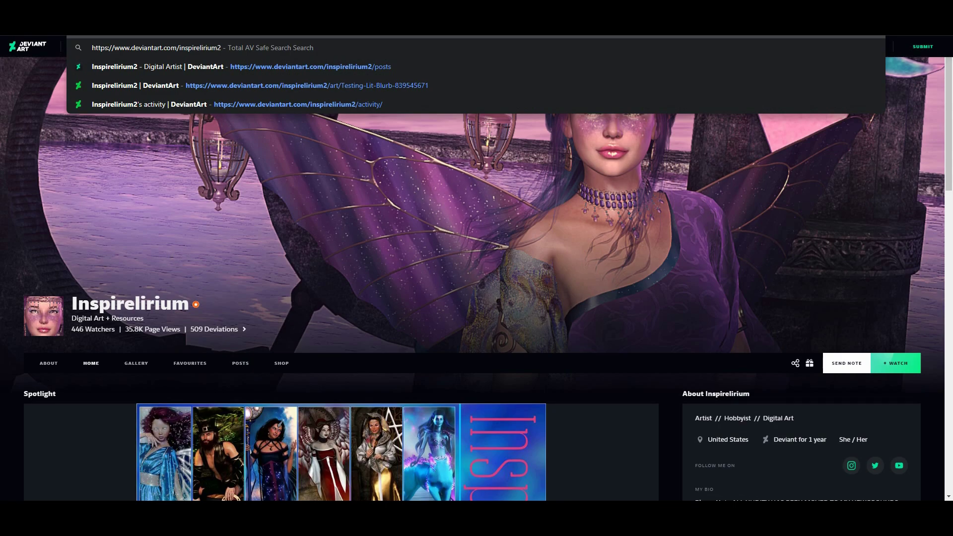
key("Return")
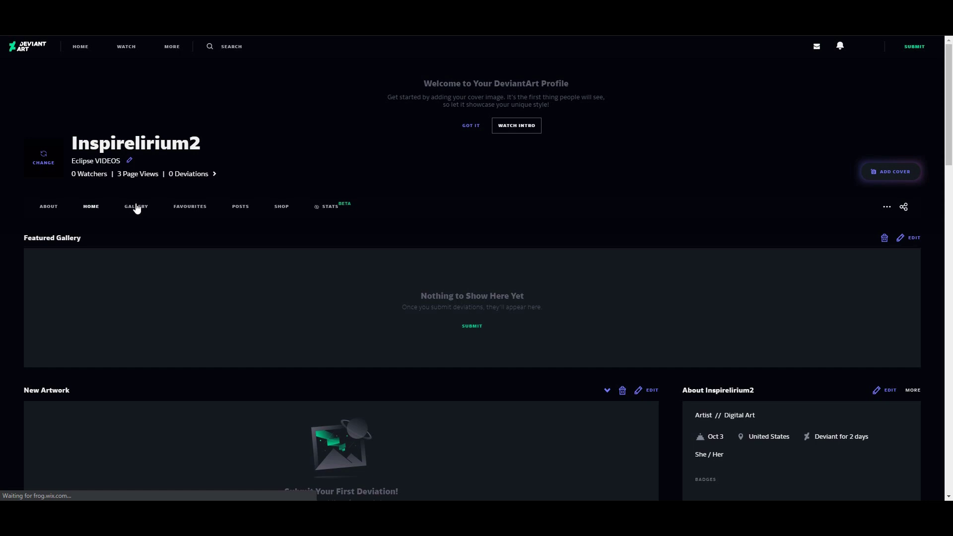
left_click(137, 207)
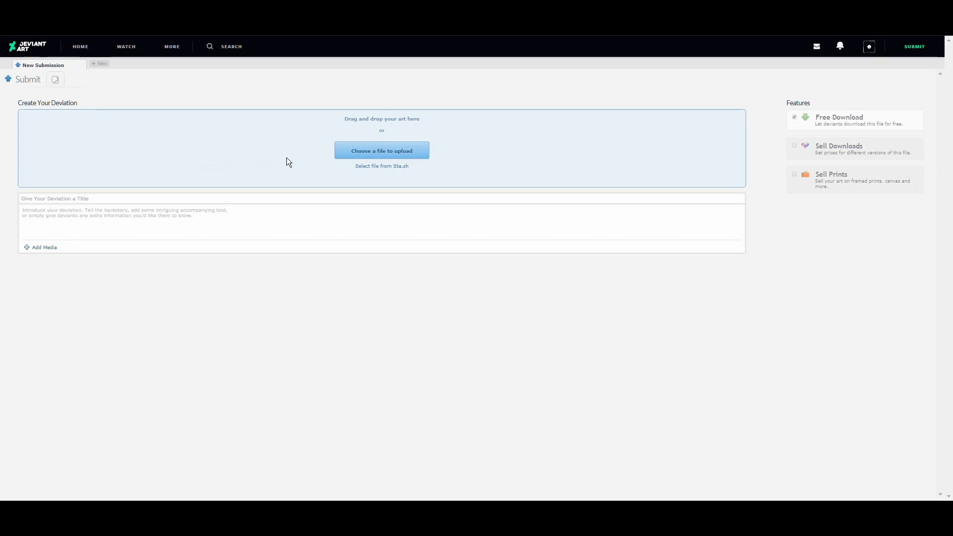
- Start choosing a file for the new deviation and browse to the POSER folder inside renders
left_click(415, 153)
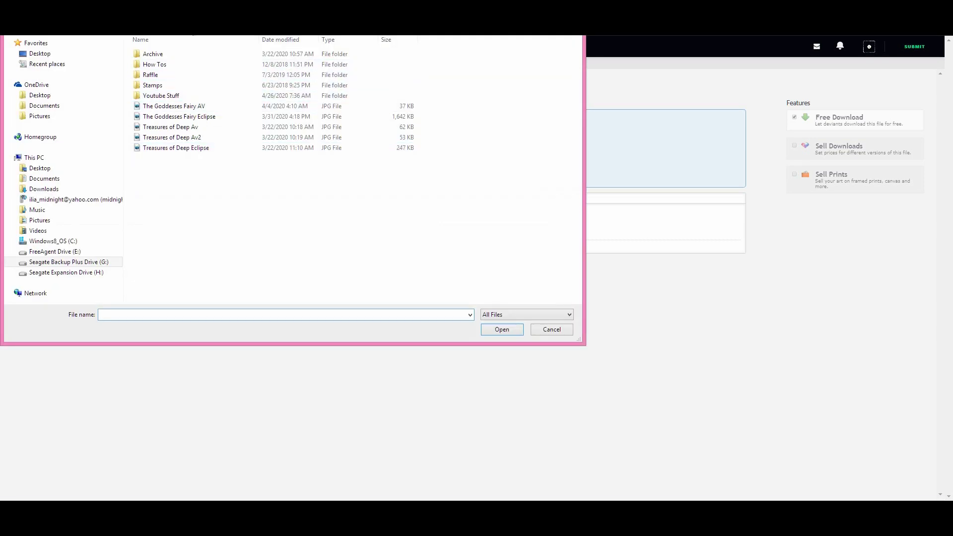
left_click(198, 10)
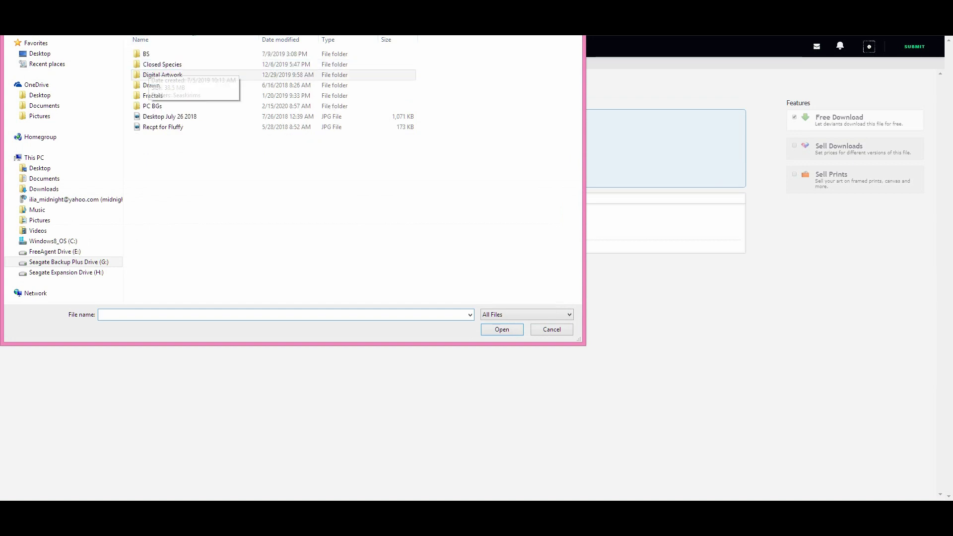
left_click(159, 9)
double_click(162, 64)
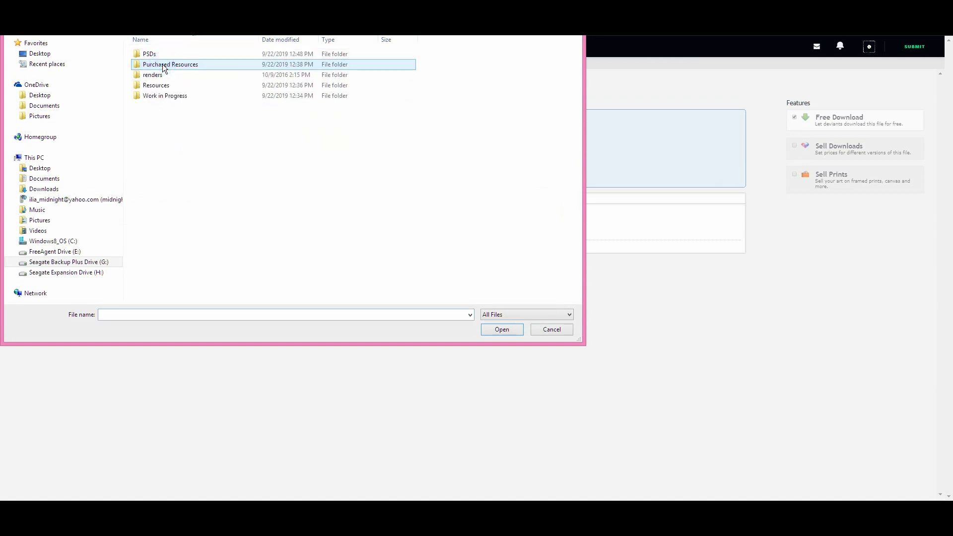
left_click(158, 74)
double_click(158, 74)
double_click(162, 64)
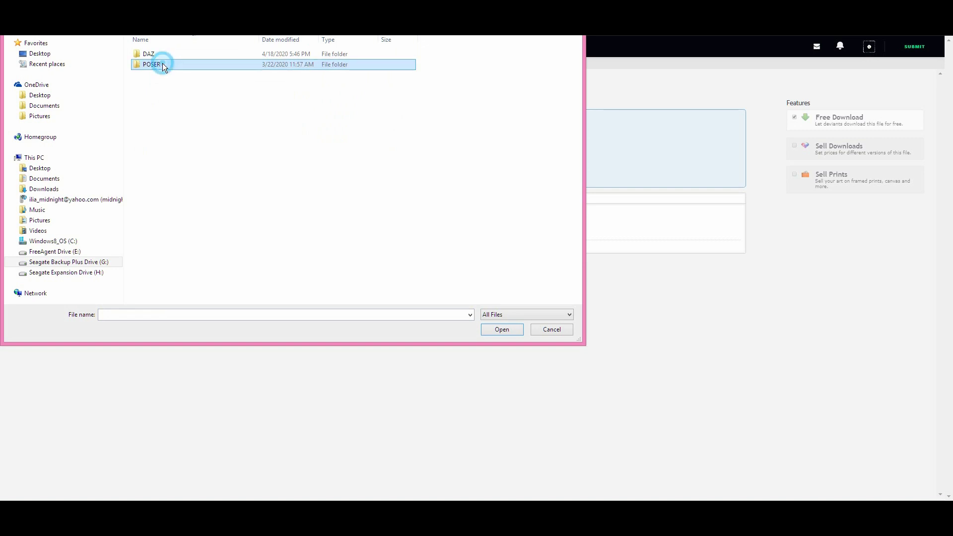
- Find galaxy unicorn.png in the animals and insects folder and upload it as the deviation's artwork
left_click(174, 85)
left_click(175, 95)
left_click(175, 64)
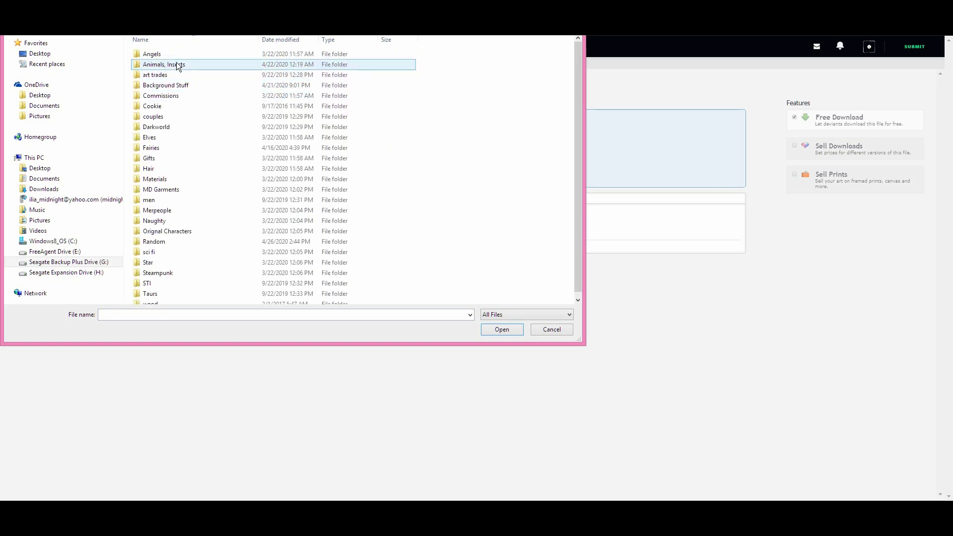
double_click(175, 64)
left_click(157, 67)
double_click(156, 67)
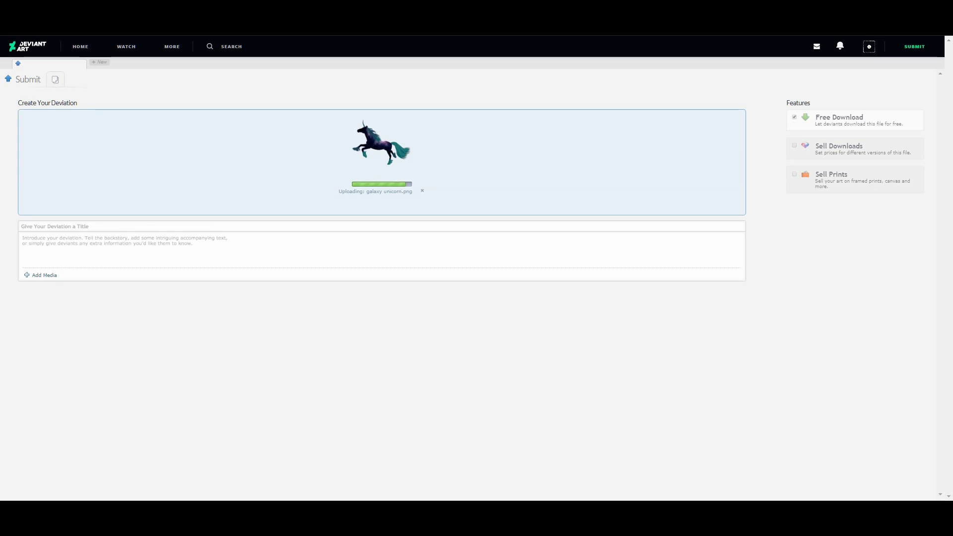
- Write a description with "Rendered in Poser, Edited in paintshop", a do-not-use request, a main account referral and a note that this account tests Eclipse
left_click(248, 245)
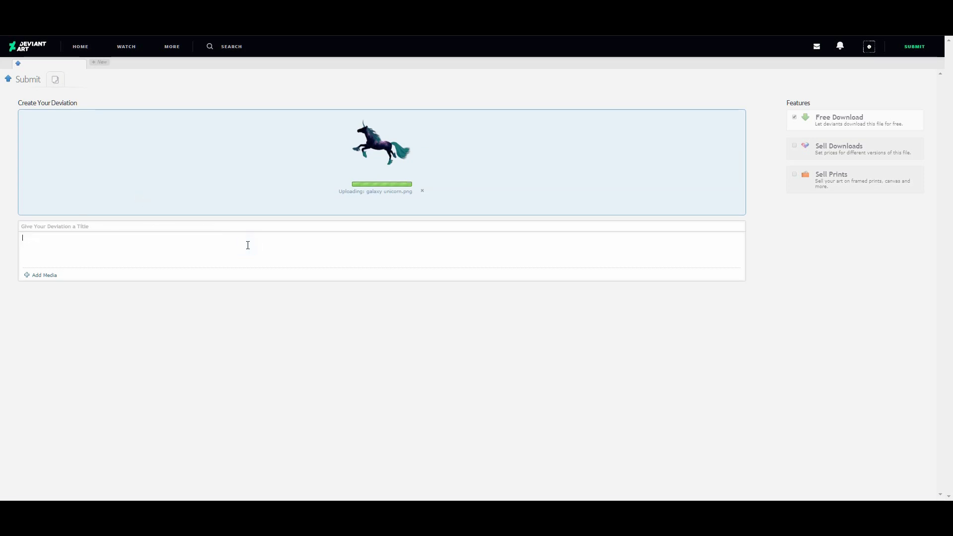
type("Rendered in Poser, Edited in paintshop  Please do not use anything posted within this gallery. If you wish to see my art or see what resources I have available / please visit my main account: Inspirelirium / This is only being used to TEST eclipse layout and to hopefully create helpful videos for said layout (Yes, I know there's a lot of hate for eclipse, please do not comment your hate on this deviation. If you have a grievance please report your feedback to eclipsefeedback.com / thank you")
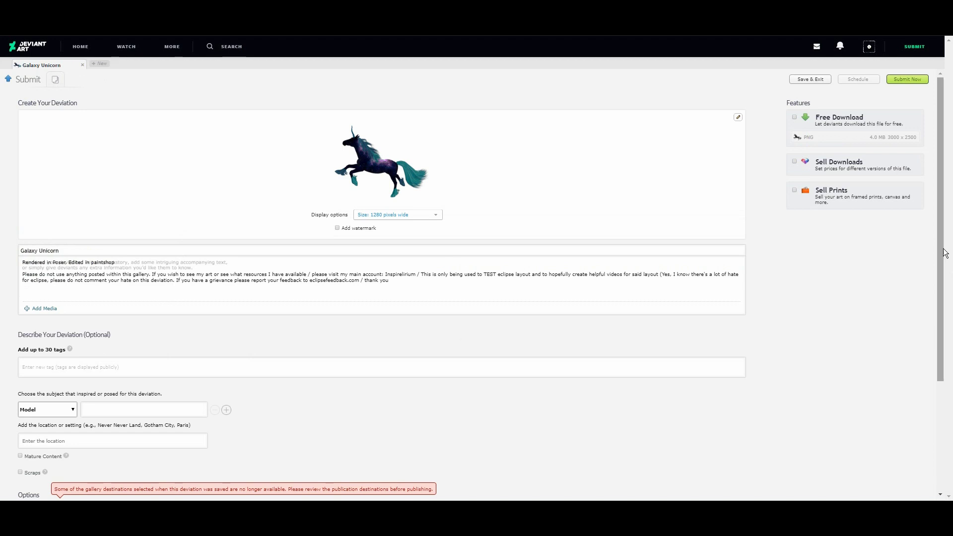
- Add the tags render, unicorn and deviantarteclipse to the deviation
left_click_drag(942, 246, 941, 301)
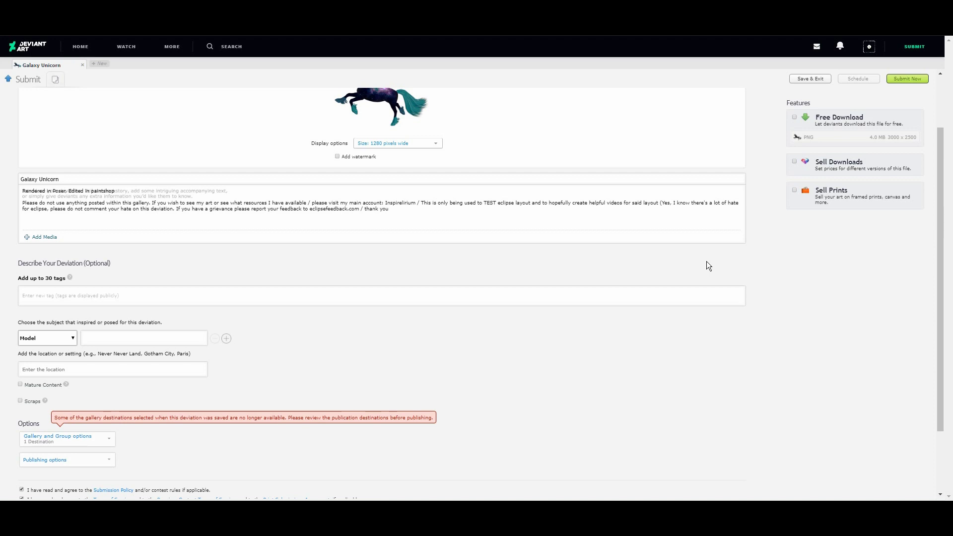
left_click(330, 293)
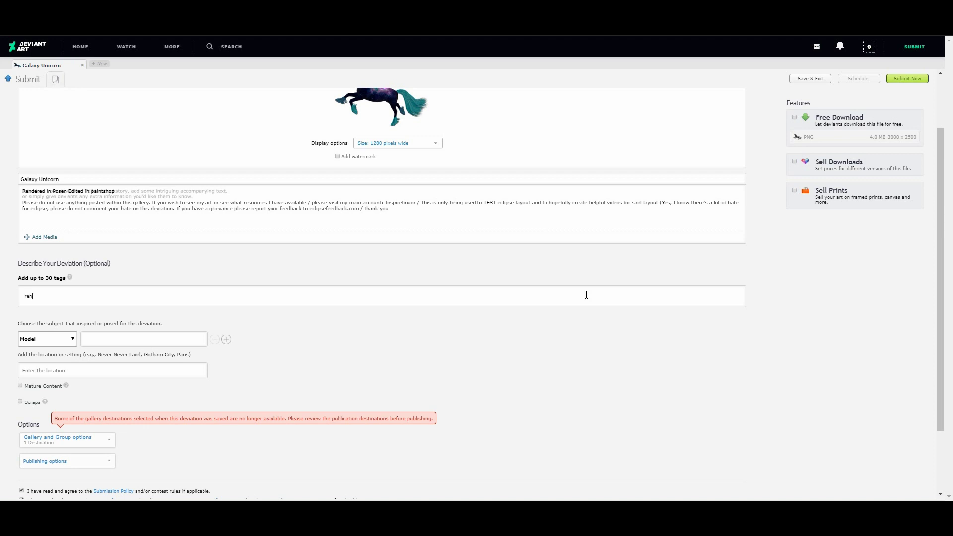
type("der")
key("Return")
type("unic")
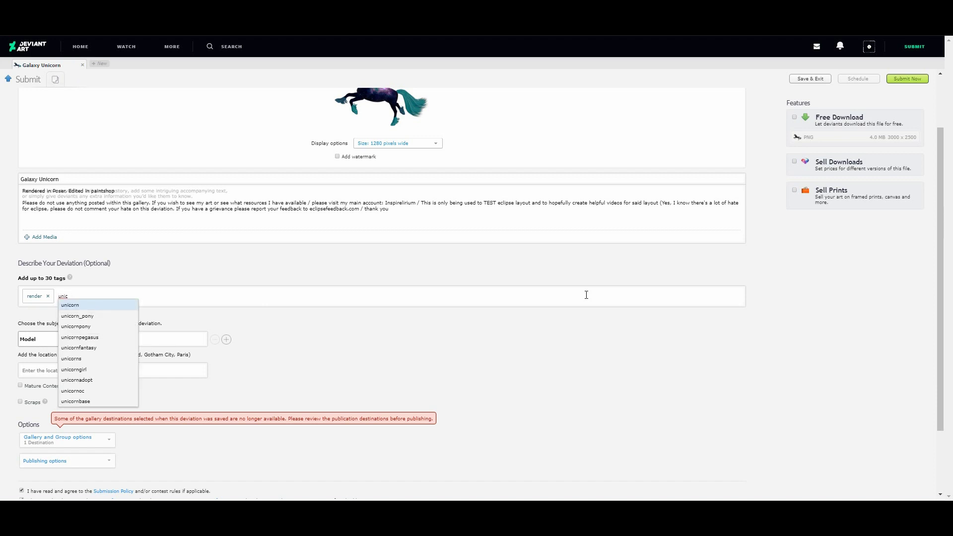
type("o")
type("rn")
key("Return")
type("d")
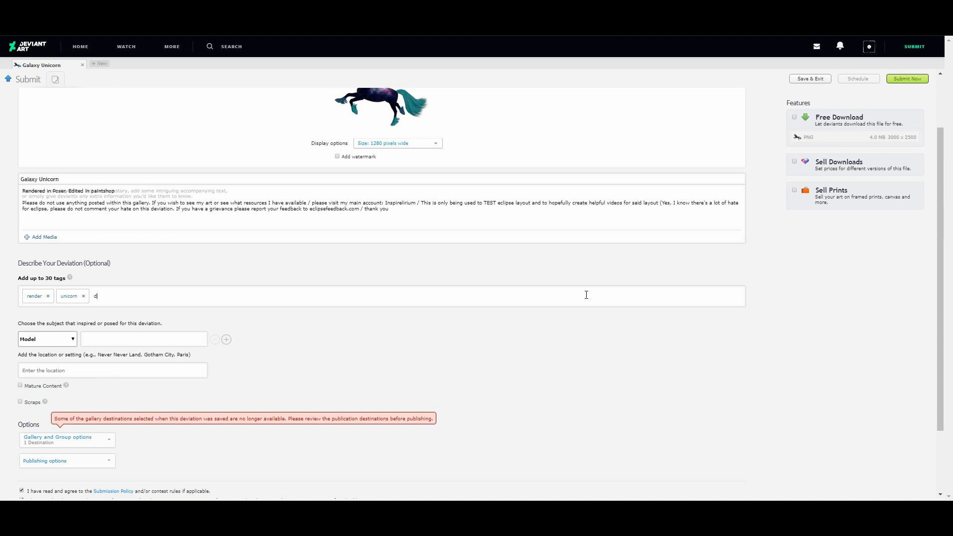
type("eviantartecli")
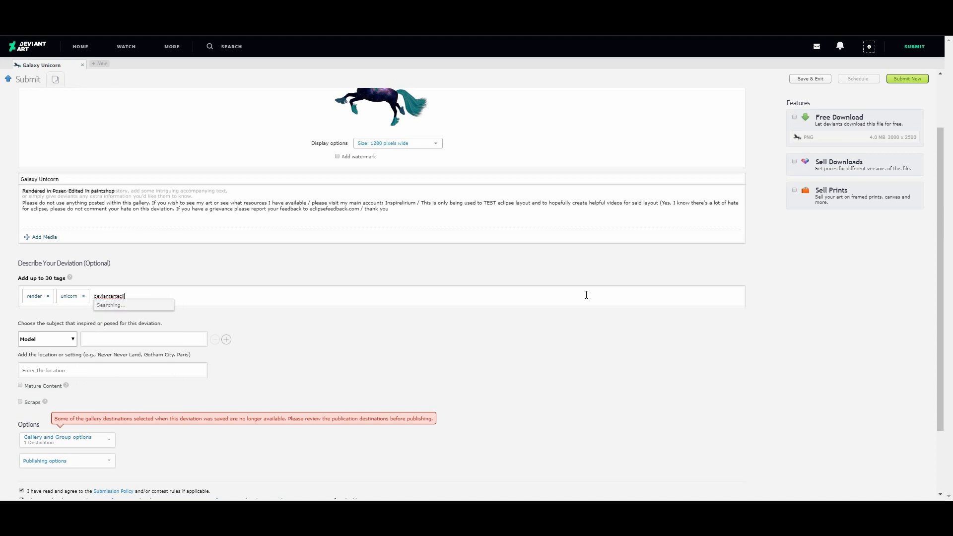
type("pse")
key("Return")
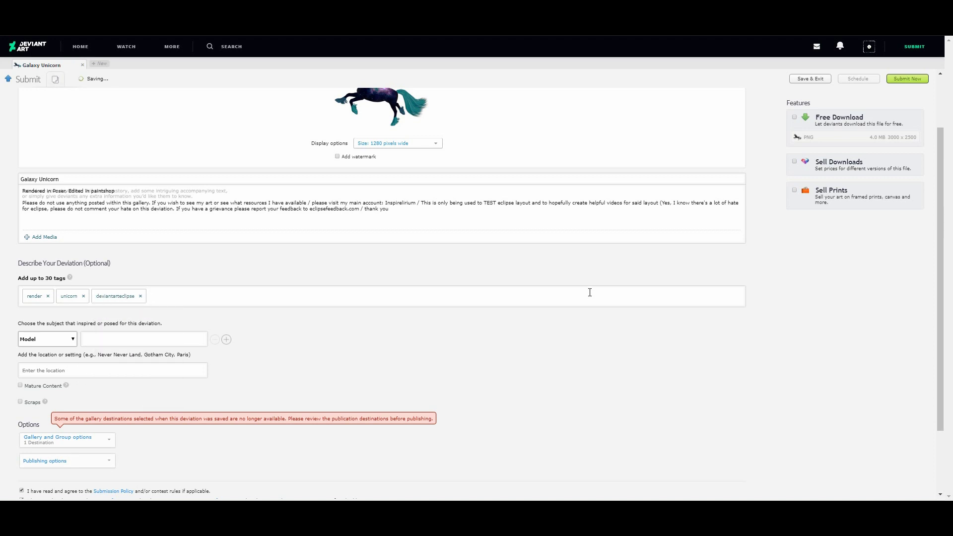
- Check the available subject types, then add two extra subject rows and remove them again
left_click_drag(942, 253, 946, 325)
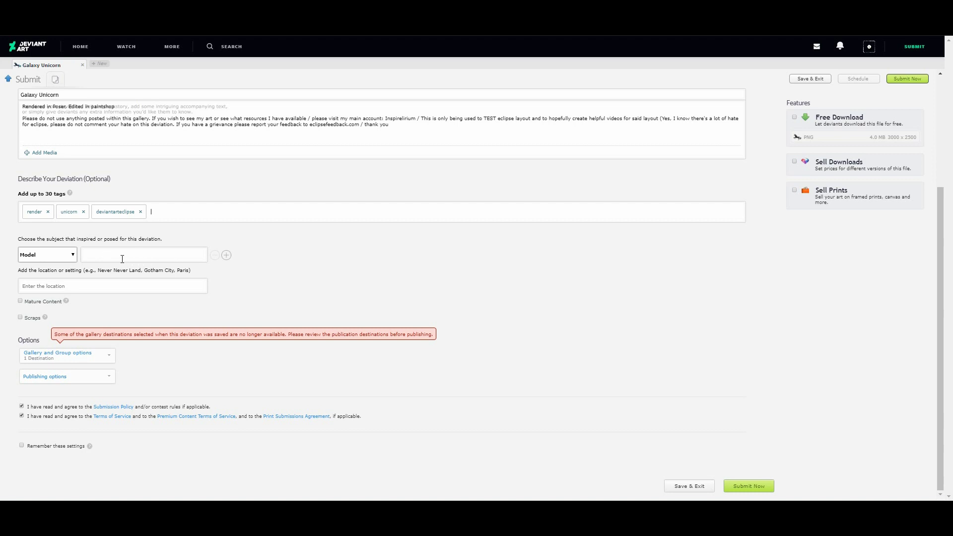
left_click(73, 256)
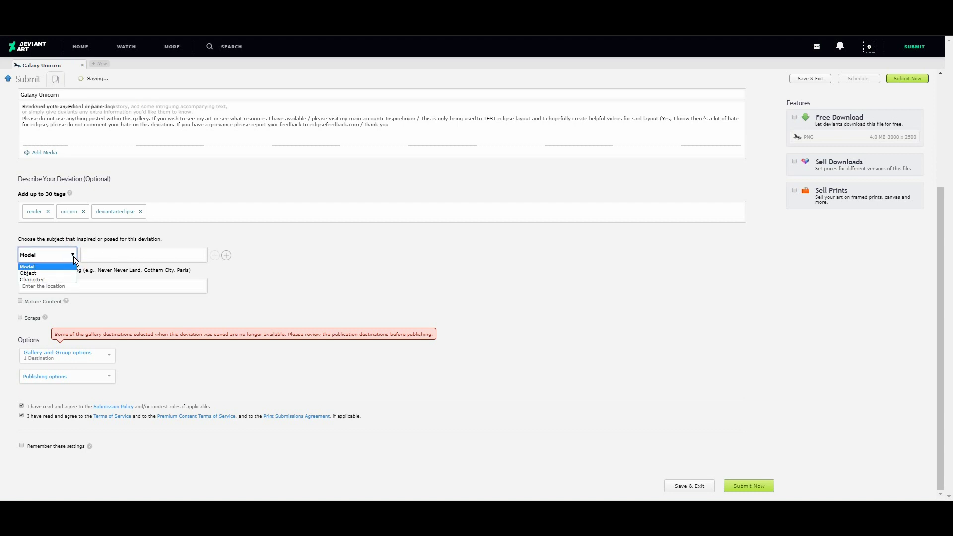
left_click(227, 255)
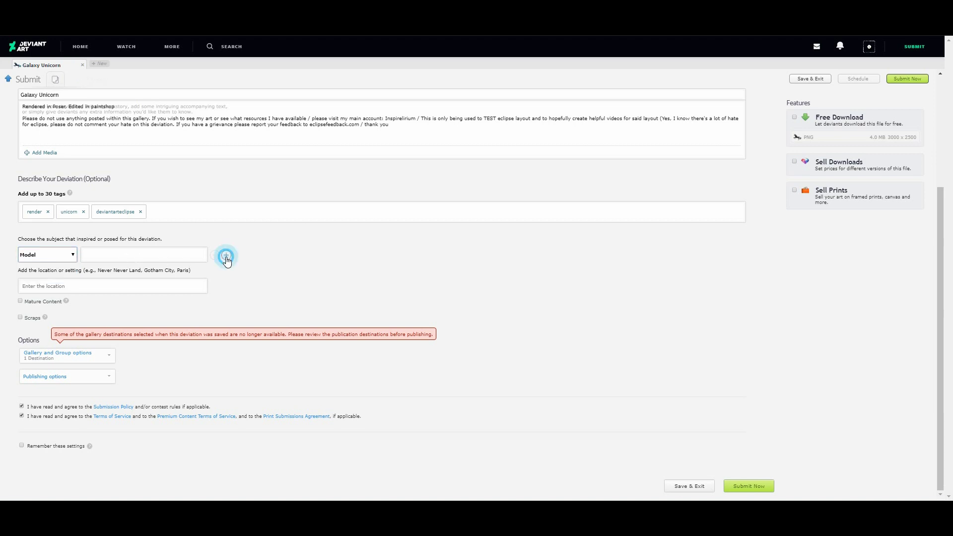
left_click(227, 273)
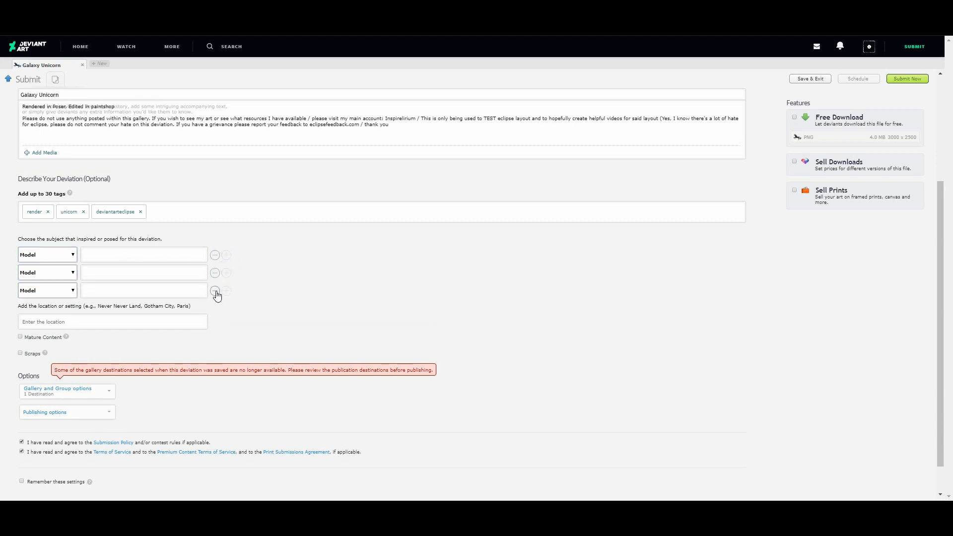
left_click(214, 290)
left_click(214, 272)
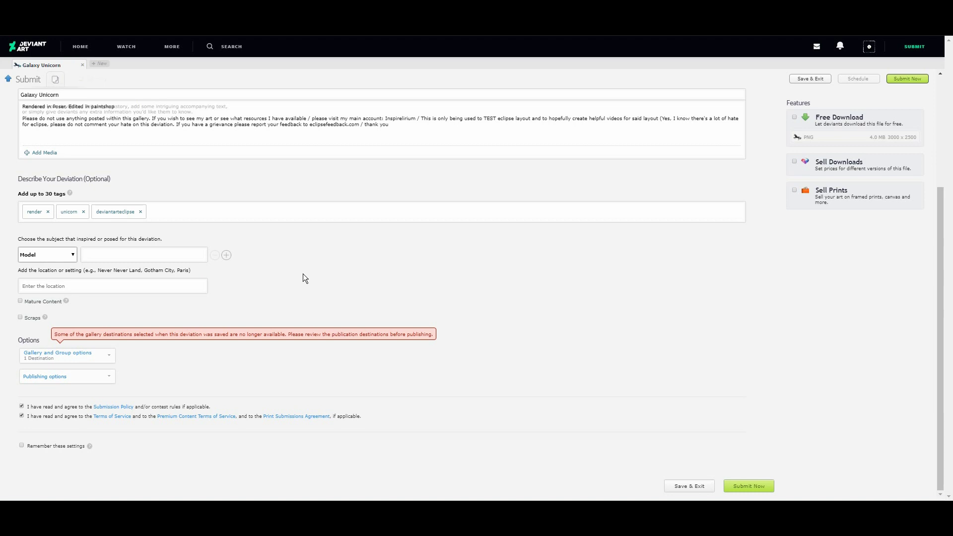
left_click(259, 260)
left_click_drag(259, 260, 69, 260)
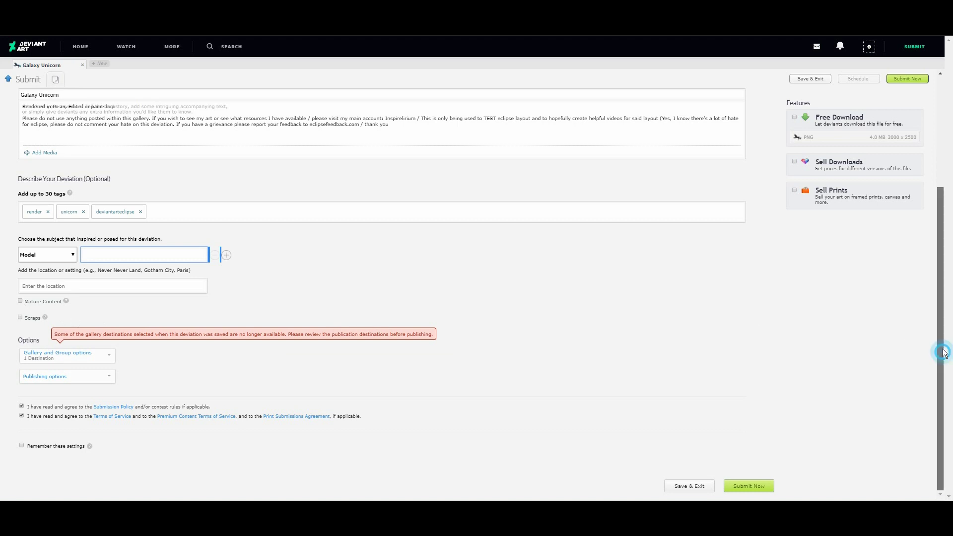
- Expand the gallery and group options and the publishing options to review the deviation's destination, comment, sharing and license settings
left_click_drag(941, 354, 943, 315)
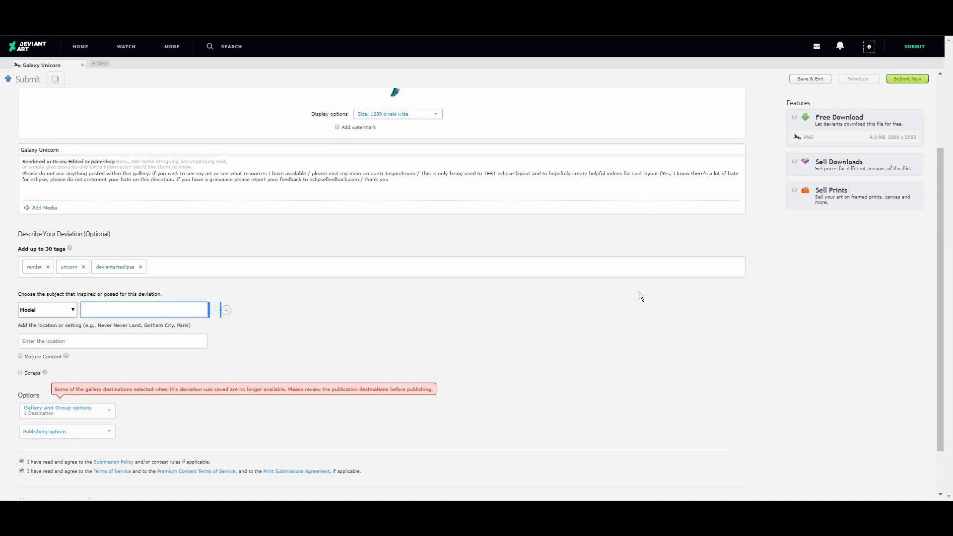
scroll(944, 322, "down", 1)
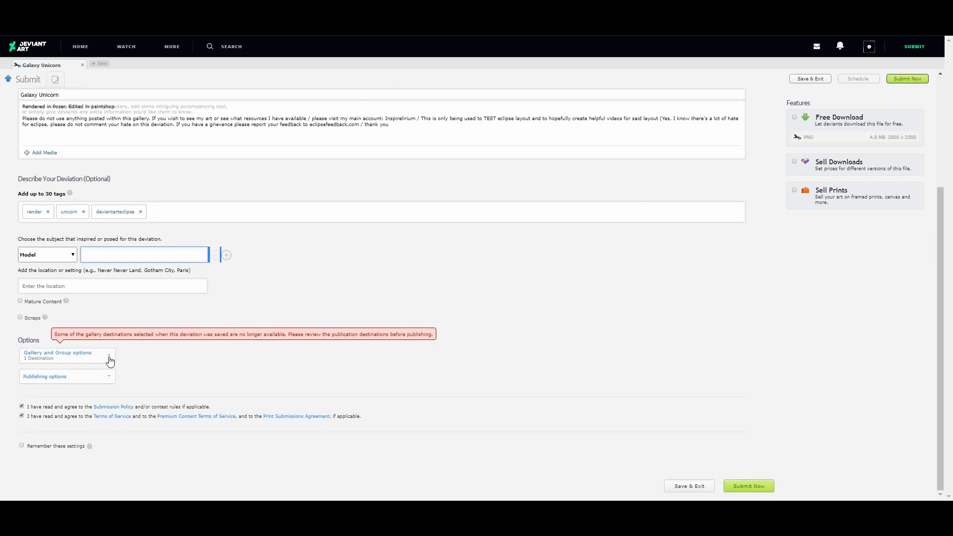
left_click(109, 358)
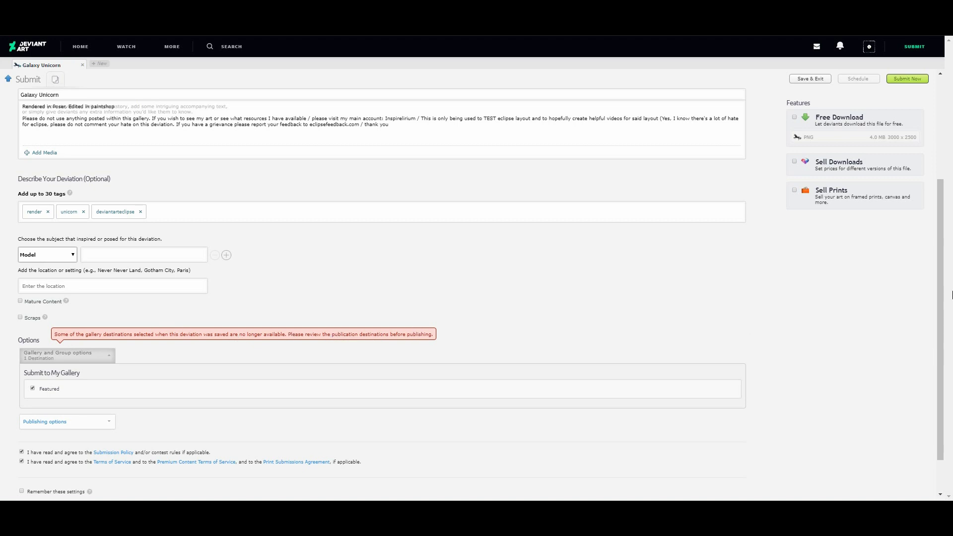
left_click_drag(946, 301, 945, 357)
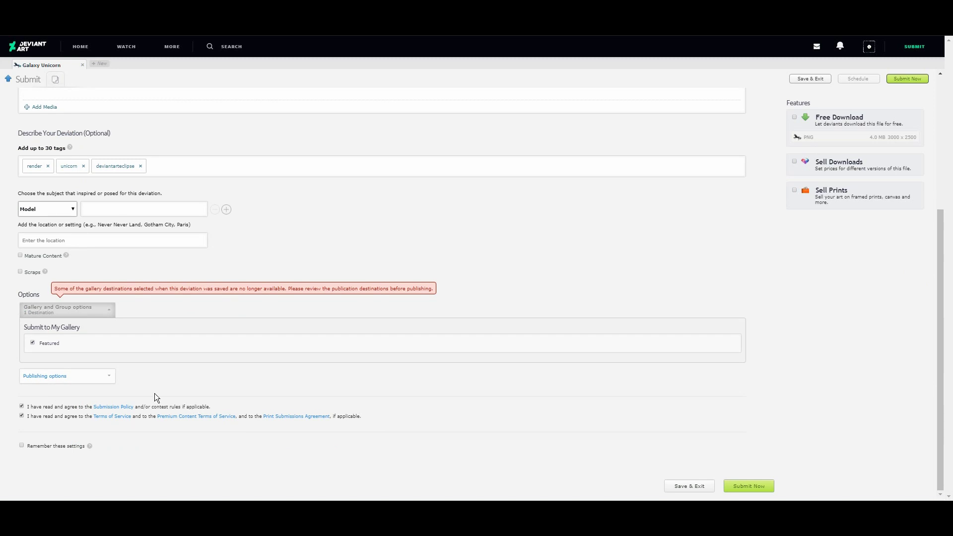
left_click(106, 379)
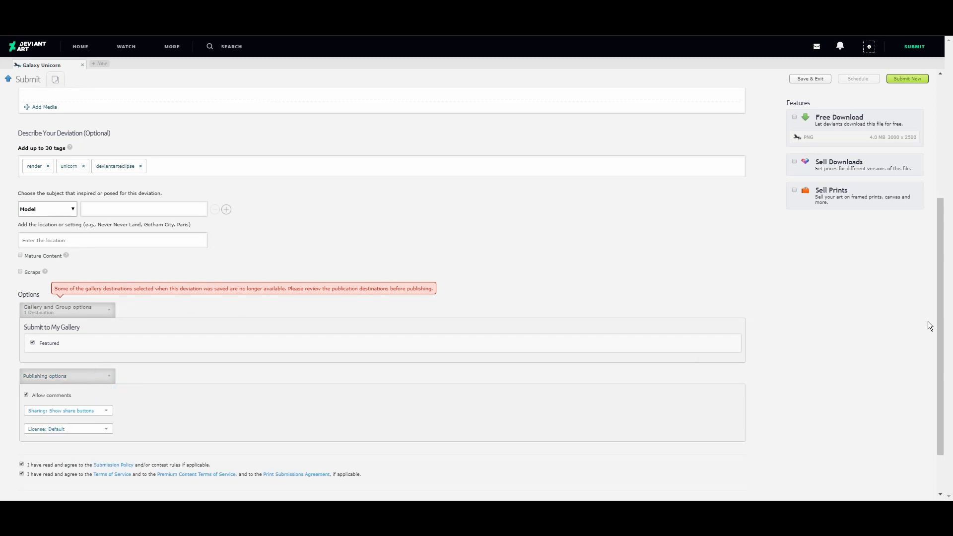
left_click_drag(936, 326, 734, 382)
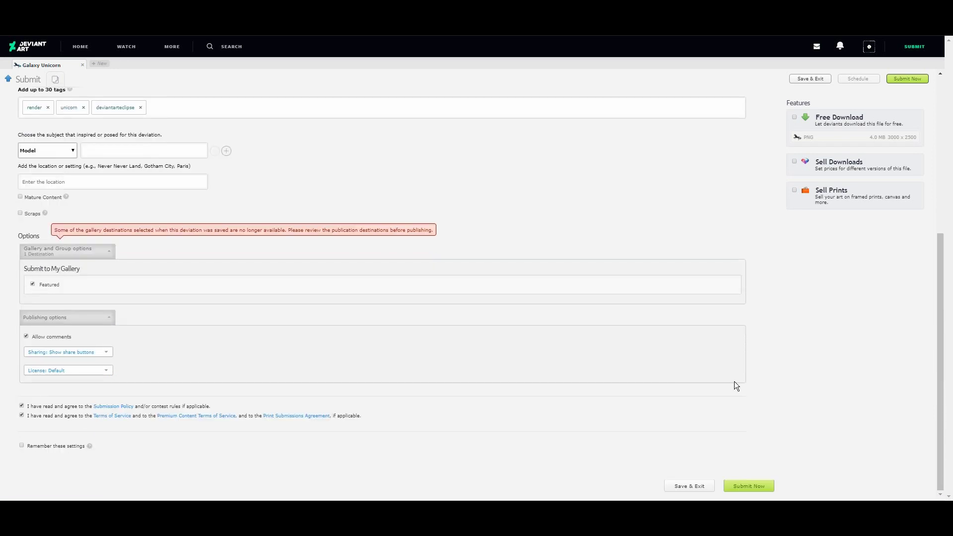
- Try the Creative Commons license choice in the deviation's license settings
left_click(106, 372)
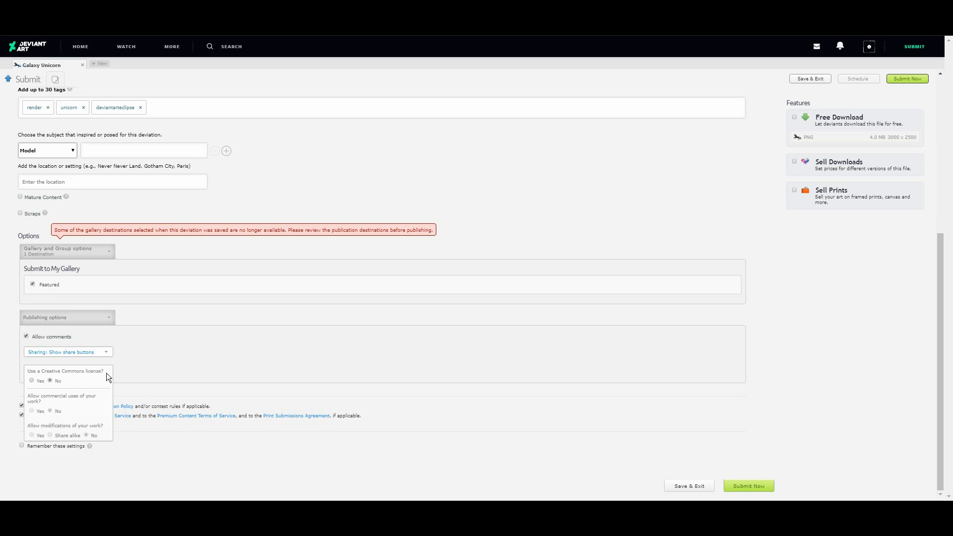
left_click(32, 380)
left_click(412, 370)
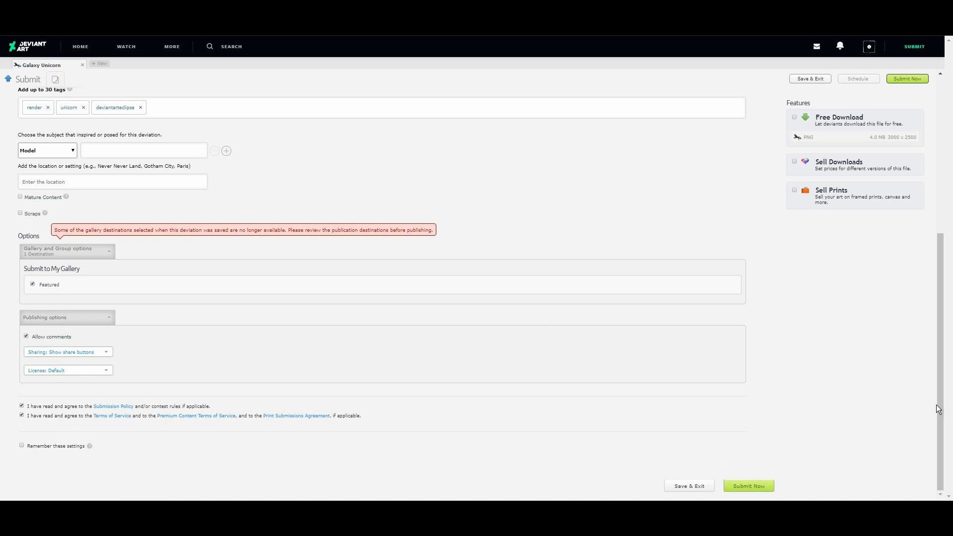
- Submit the Galaxy Unicorn deviation for publication
left_click_drag(938, 409, 909, 499)
left_click(752, 491)
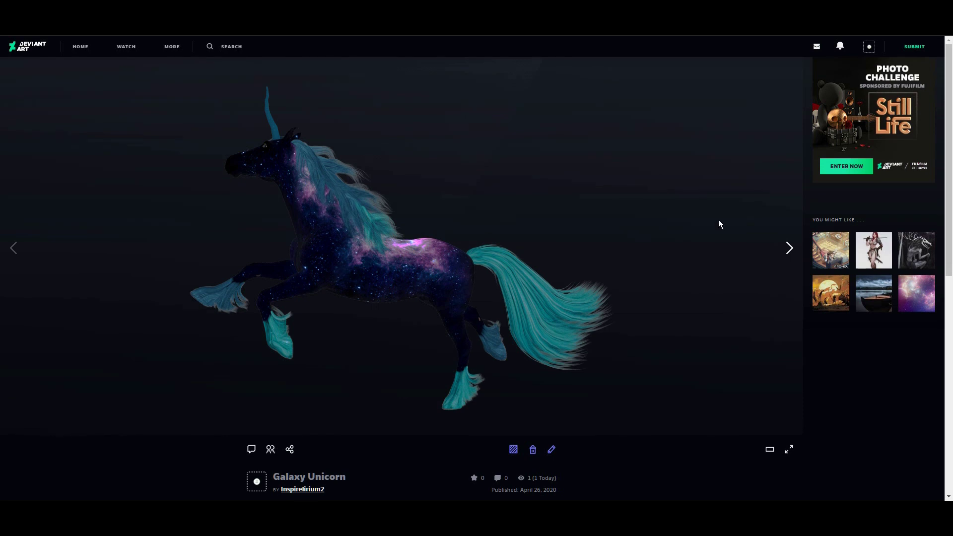
- Start a new deviation submission and upload 5.png from the Fairies folder
mouse_move(922, 47)
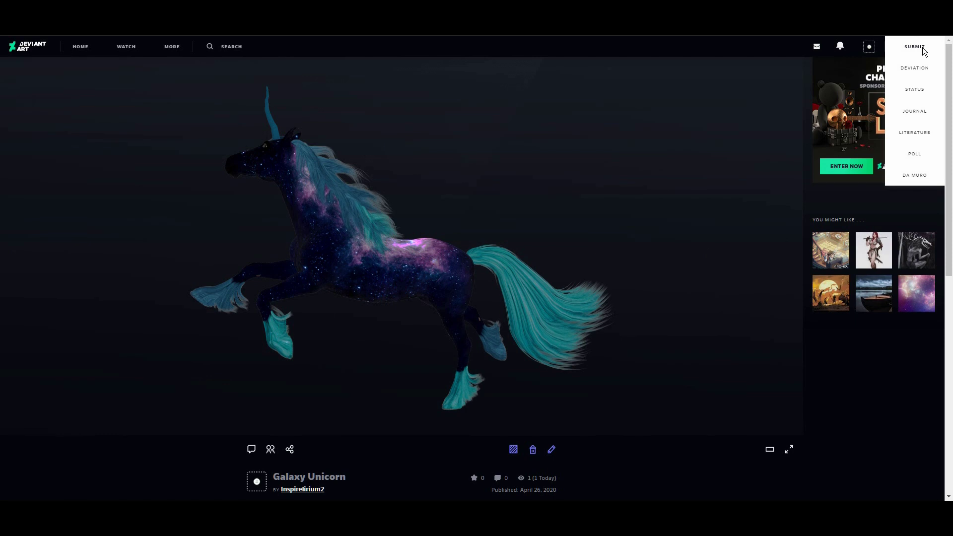
left_click(915, 68)
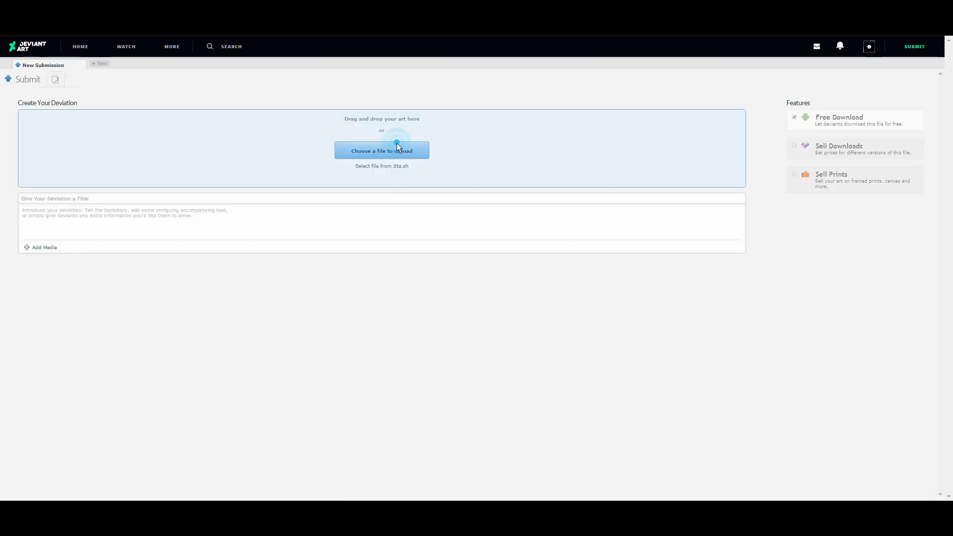
left_click(397, 144)
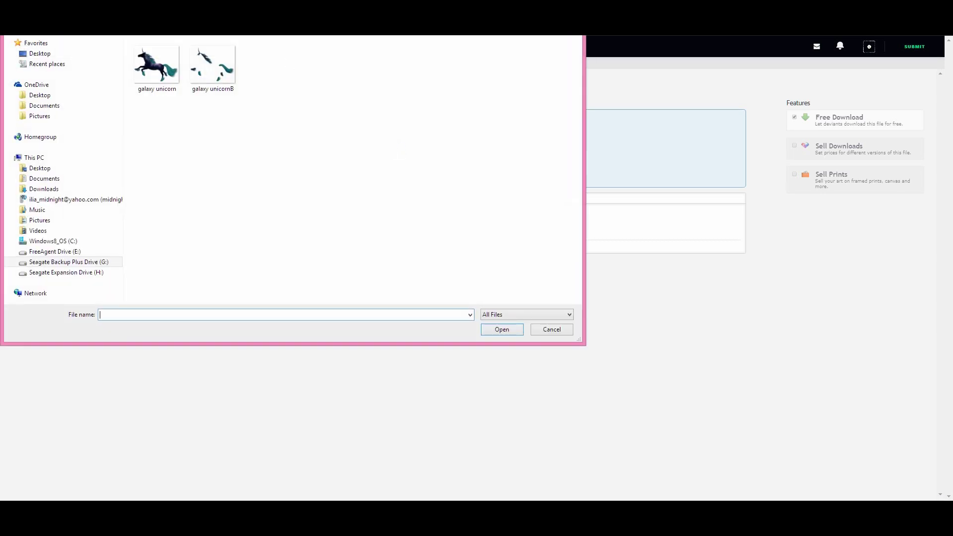
left_click(191, 11)
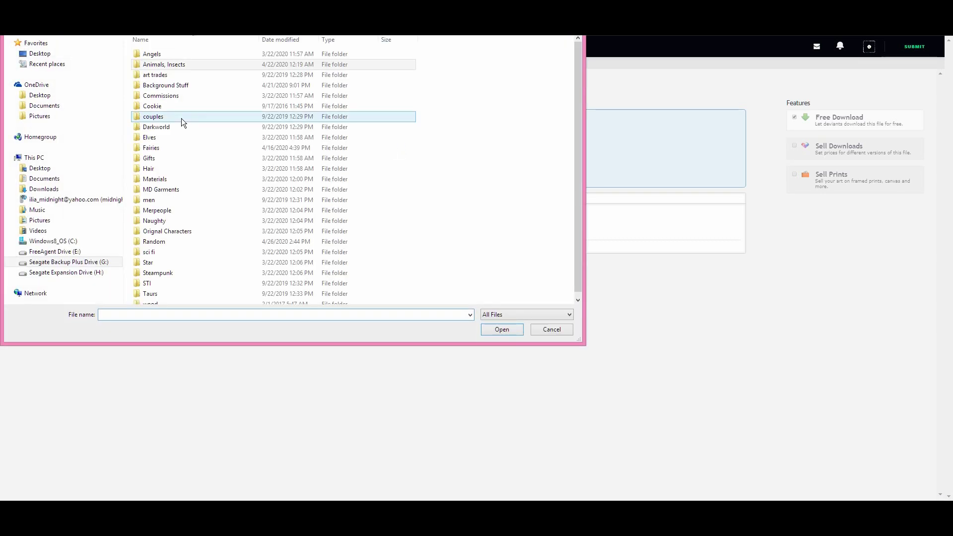
double_click(159, 150)
double_click(385, 61)
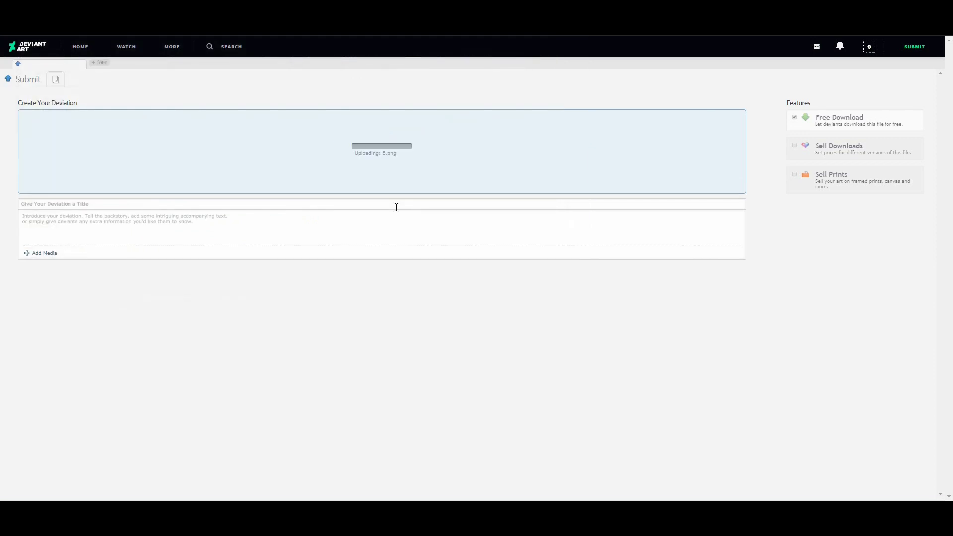
- Title the deviation "Red Rose Fairy" and describe it as "Rendered in Poser, Edited in paintshop", followed by the do-not-use and Eclipse test account notice
left_click(380, 226)
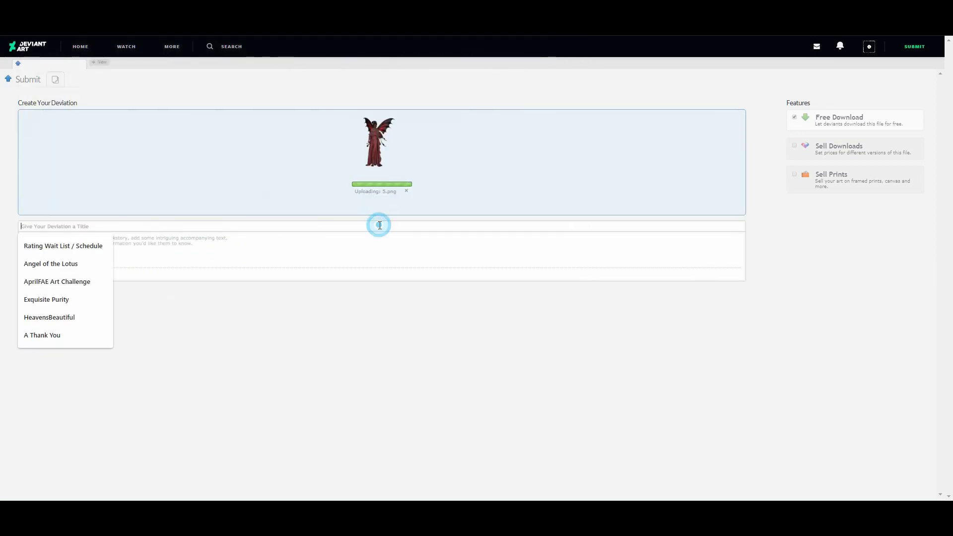
type("Red Ro")
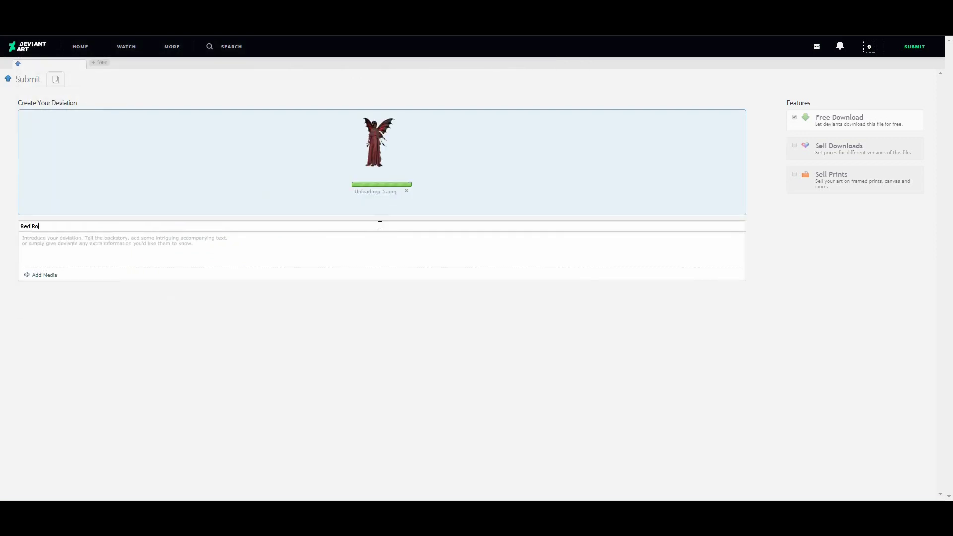
type("se Fairy")
left_click(366, 238)
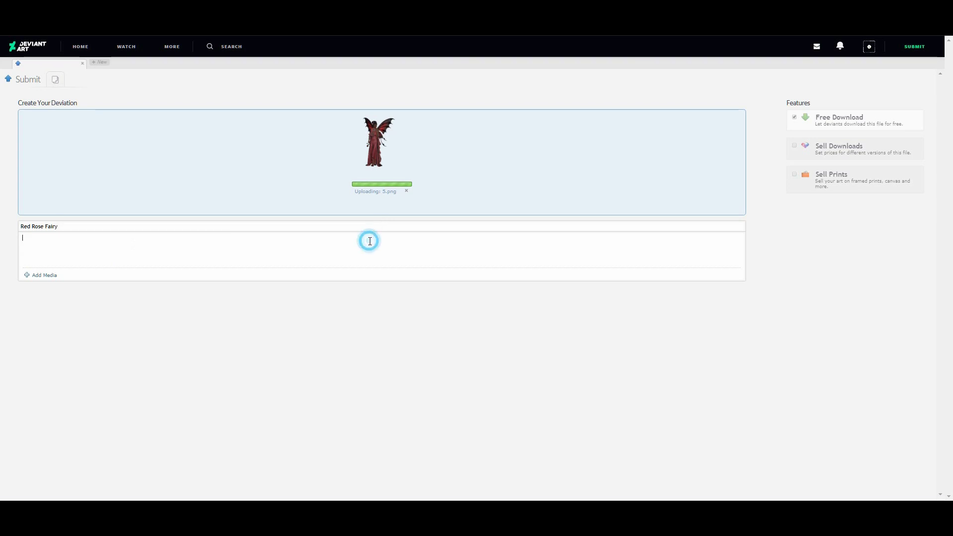
type("Rendered in Poser, Edited in paintshop  Please do not use anything posted within this gallery. If you wish to see my art or see what resources I have available / please visit my main account: Inspirelirium / This is only being used to TEST eclipse layout and to hopefully create helpful videos for said layout (Yes, I know there's a lot of hate for eclipse, please do not comment your hate on this deviation. If you have a grievance please report your feedback to eclipsefeedback.com / thank you")
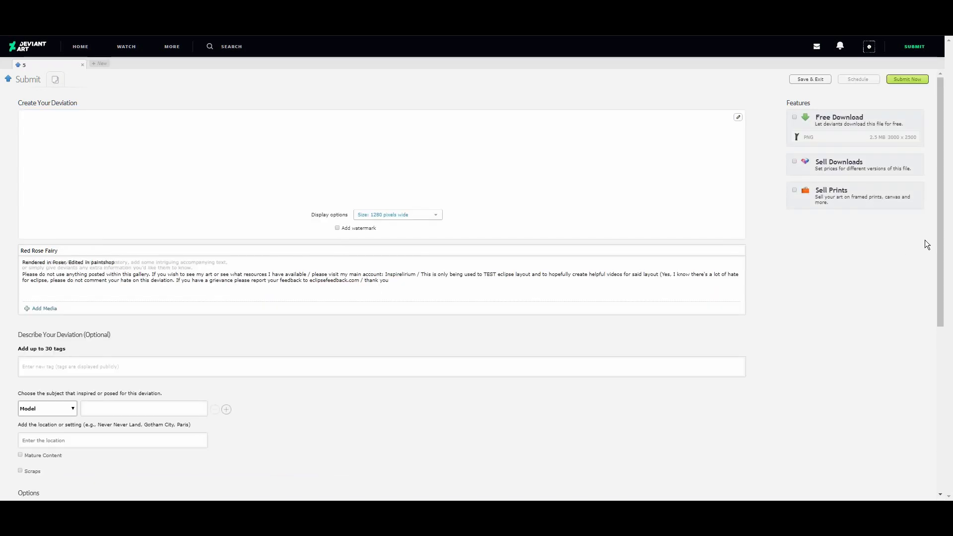
- Tag the Red Rose Fairy deviation with Render, fantasy, female and deviantarteclipse, and submit it for publication
left_click(502, 366)
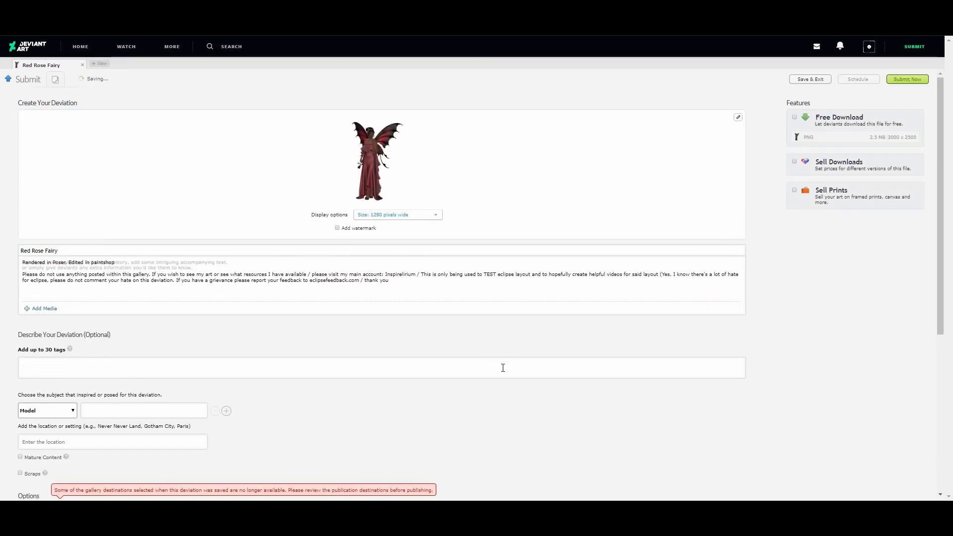
type("Render fa")
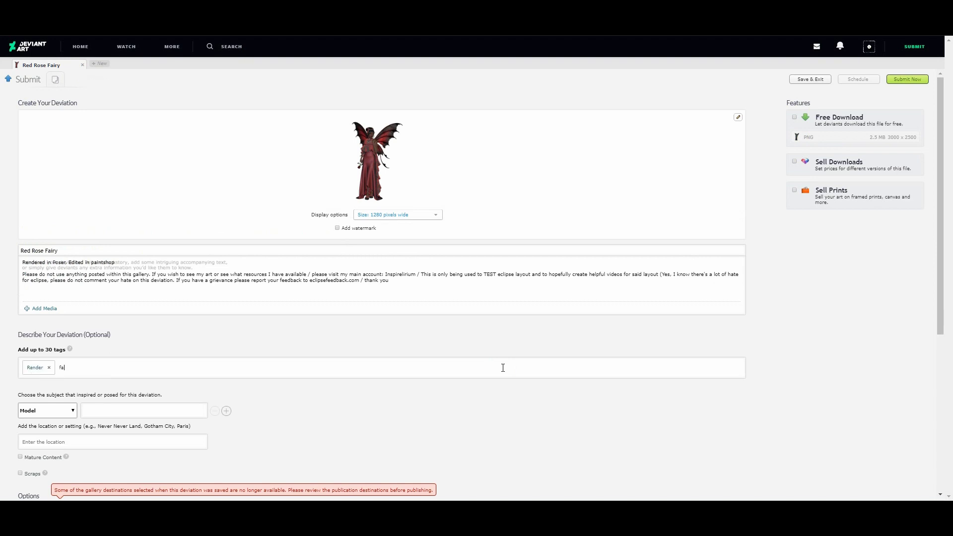
type("ntasy female deviantarteclisp")
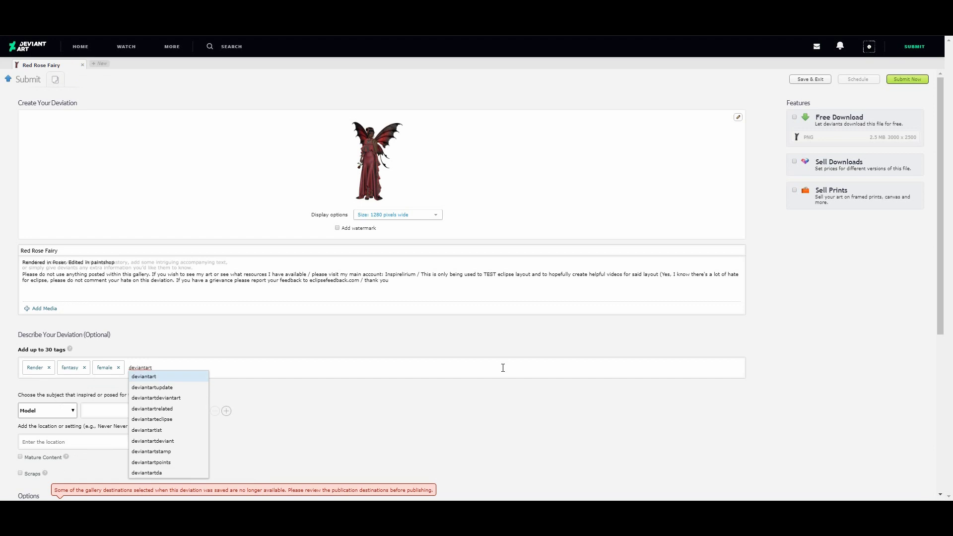
key("BackSpace")
key("BackSpace")
type("pse")
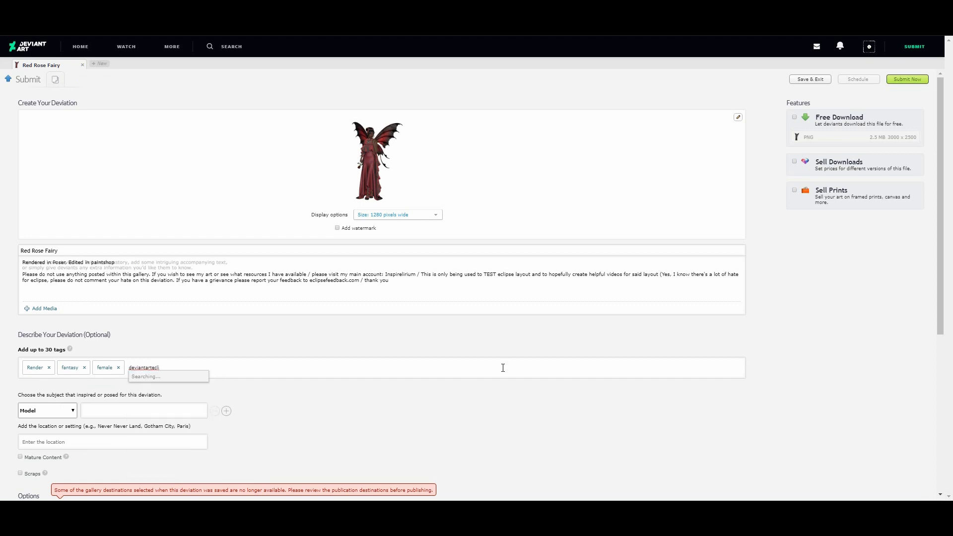
key("space")
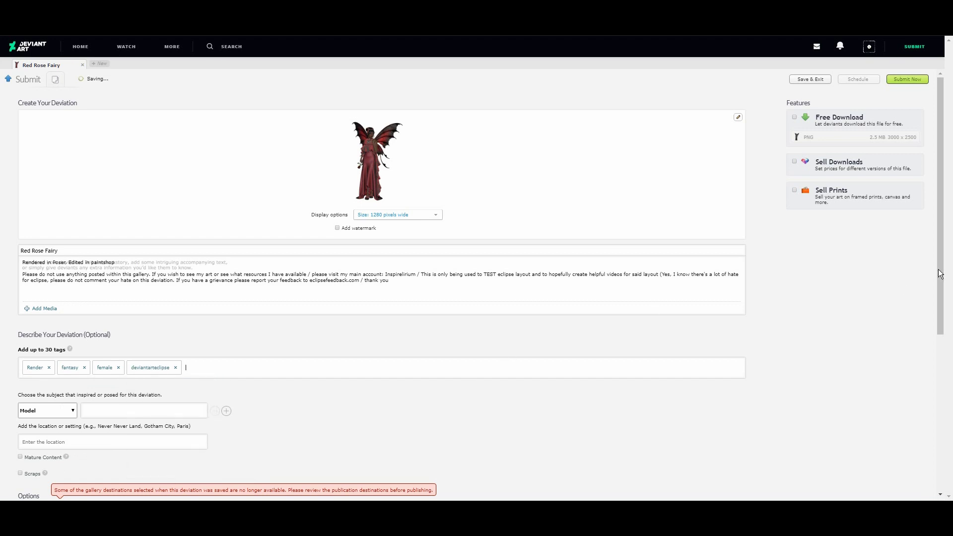
left_click_drag(940, 274, 929, 434)
left_click(749, 486)
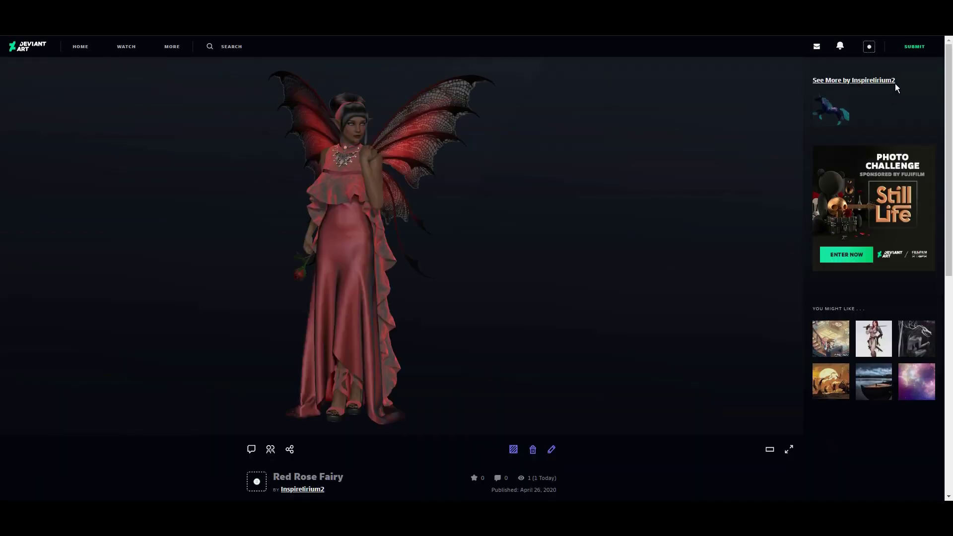
- Start another deviation submission and upload Render 1.png from the Fairies folder
left_click(915, 46)
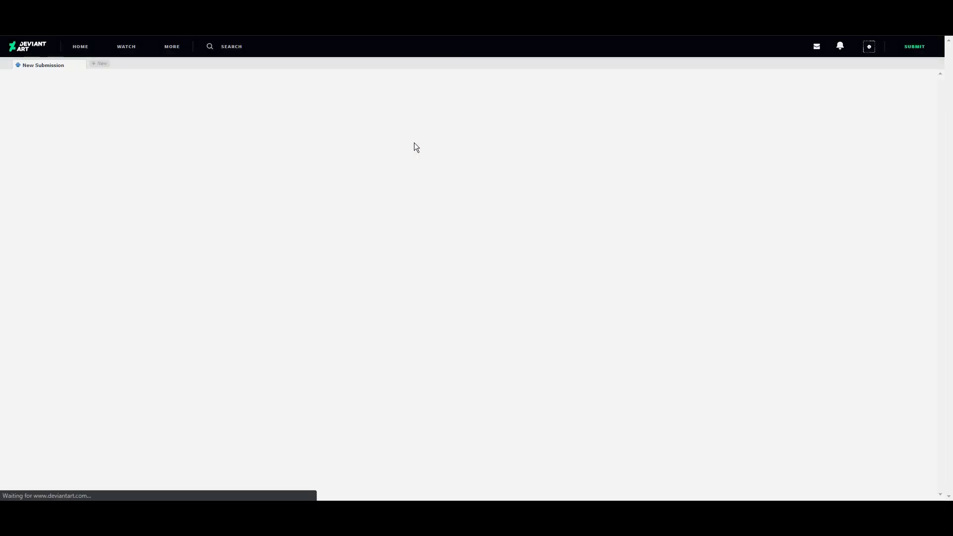
left_click(407, 150)
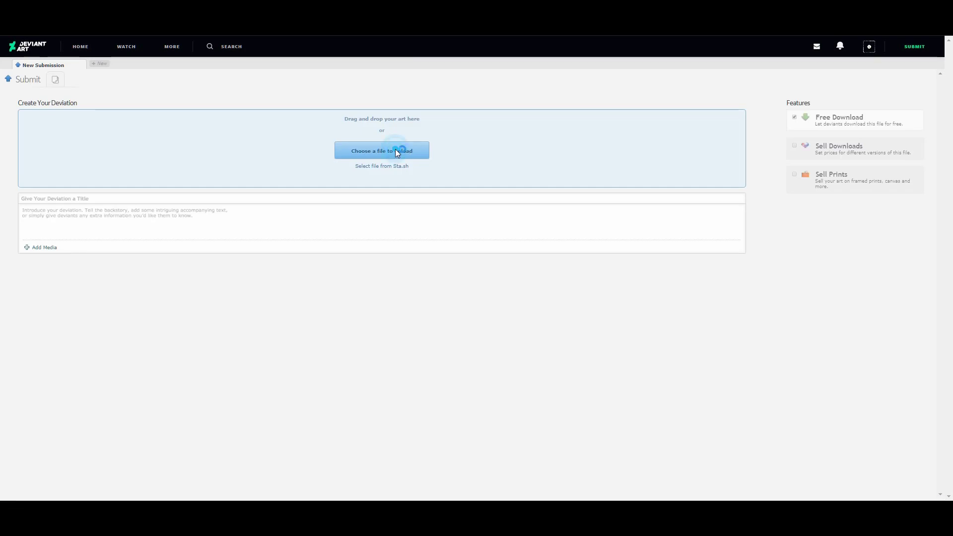
double_click(502, 140)
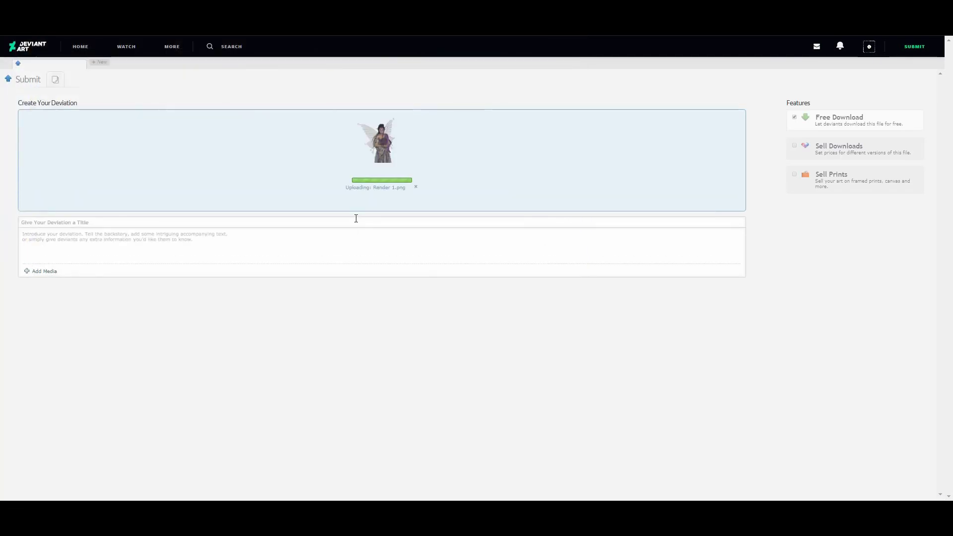
- Title the deviation "Goddess Fairy" and add the "Rendered in Poser, Edited in paintshop" description with the do-not-use and Eclipse test account notice
left_click(354, 222)
type("Godde")
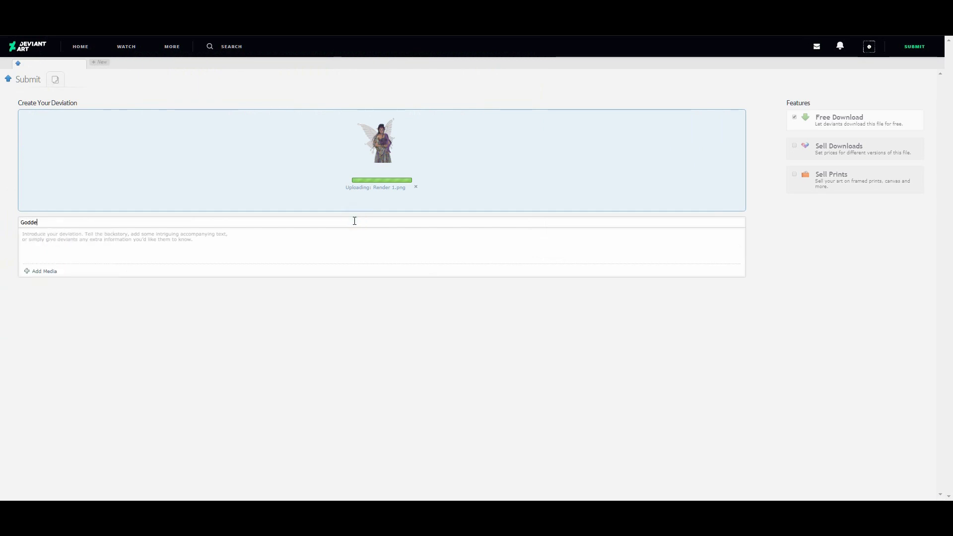
type("ss")
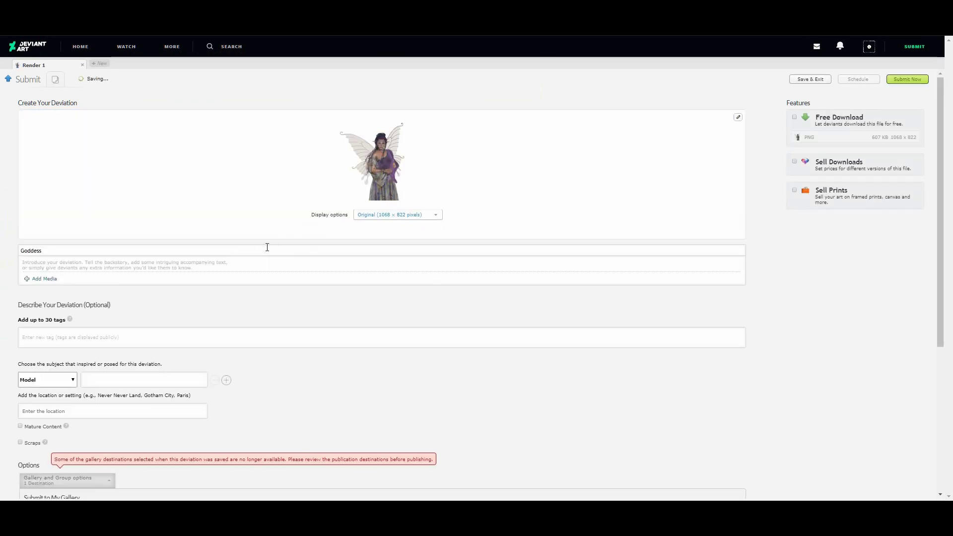
type(" Fairy")
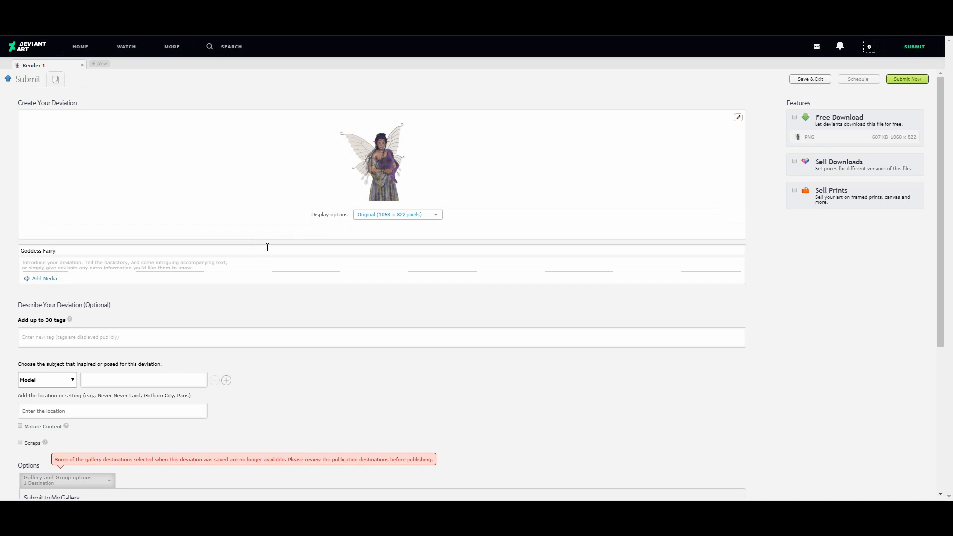
left_click(257, 265)
type("Rendered in Poser, Edited in paintshop  Please do not use anything posted within this gallery. If you wish to see my art or see what resources I have available / please visit my main account: Inspirelirium / This is only being used to TEST eclipse layout and to hopefully create helpful videos for said layout (Yes, I know there's a lot of hate for eclipse, please do not comment your hate on this deviation. If you have a grievance please report your feedback to eclipsefeedback.com / thank you")
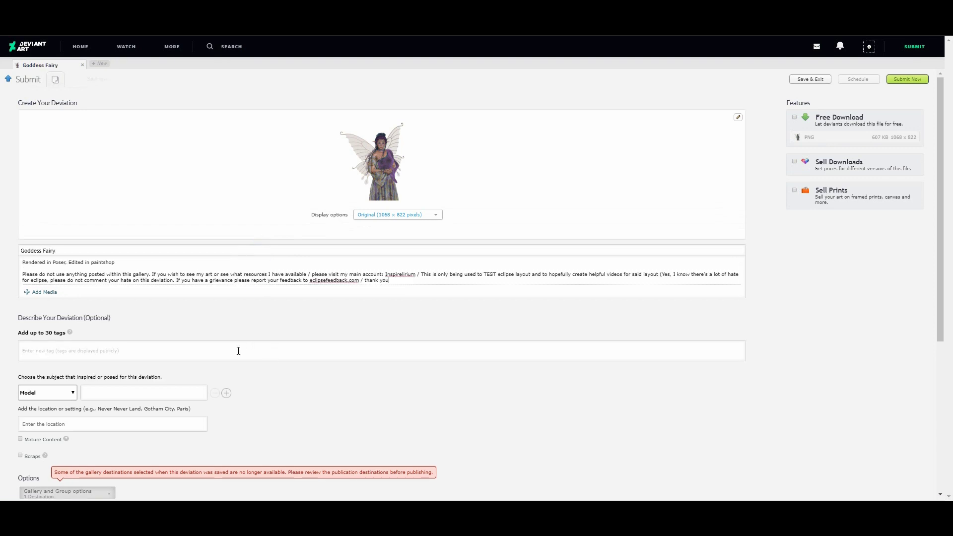
- Add the tags render, fantasy, female, fairy and deviantarteclipse to the Goddess Fairy deviation
left_click(233, 354)
type("render")
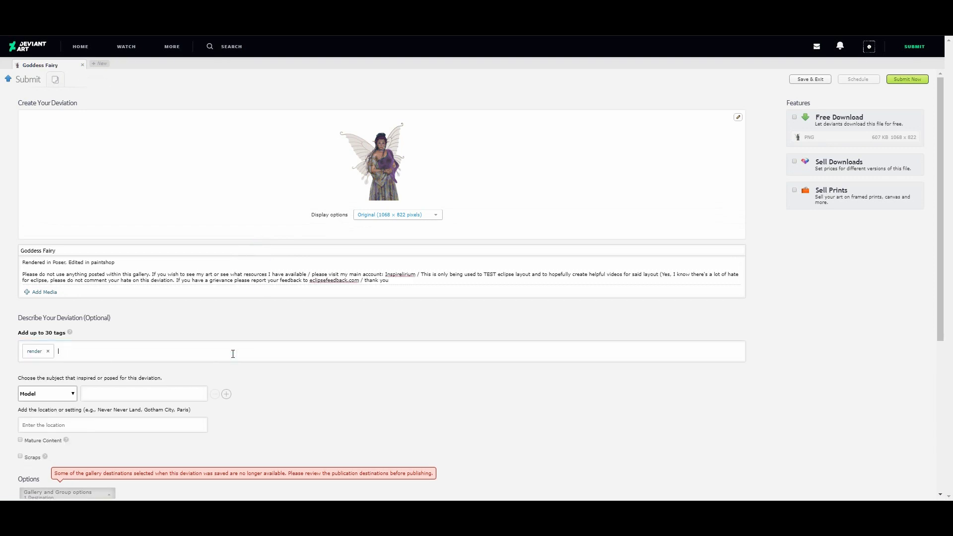
type(" fantasy female fairy ")
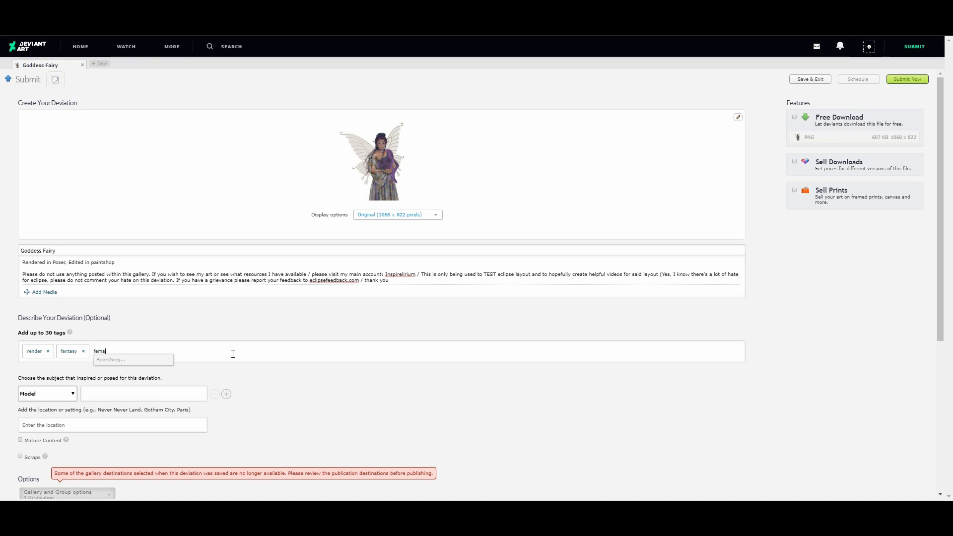
type("de")
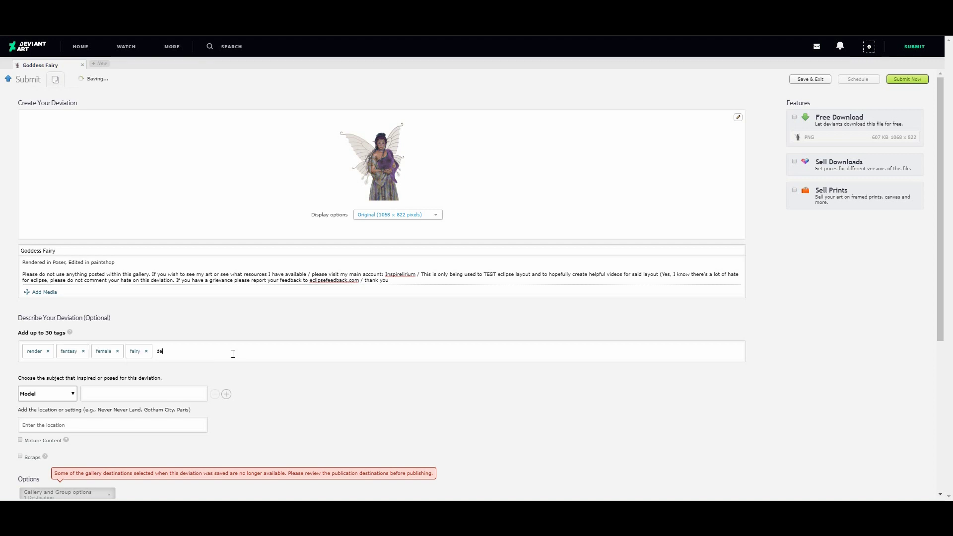
type("viantarteclipse")
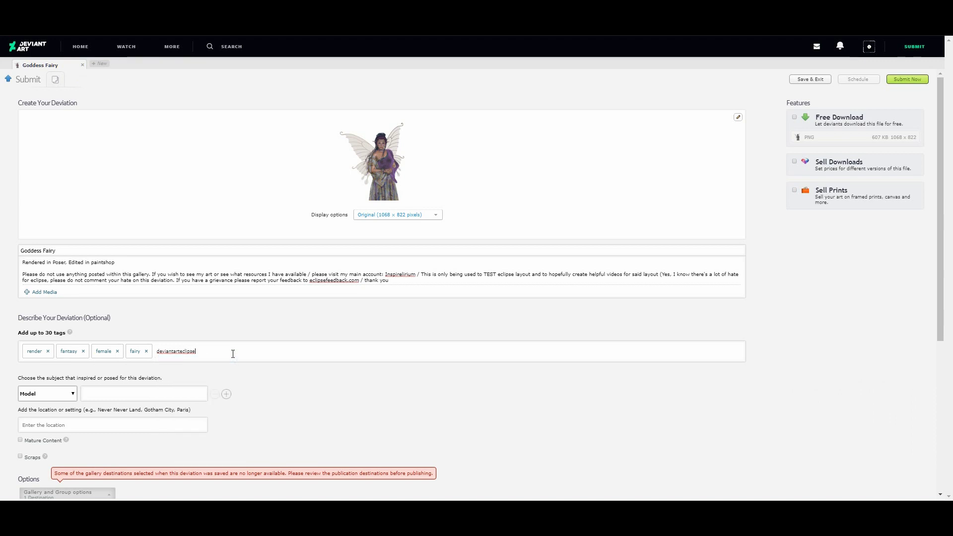
key("Tab")
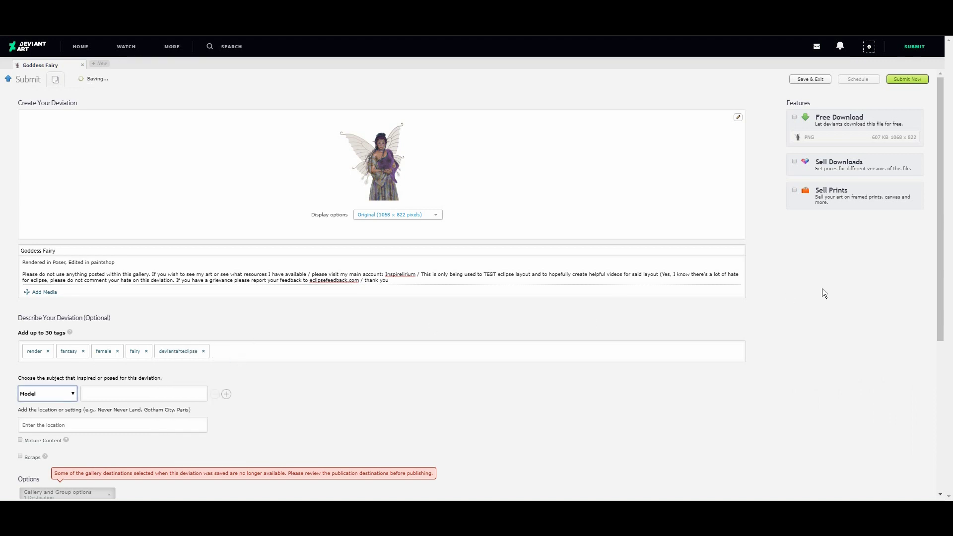
- Submit the Goddess Fairy deviation for publication with the existing gallery and publishing options
scroll(924, 308, "down", 4)
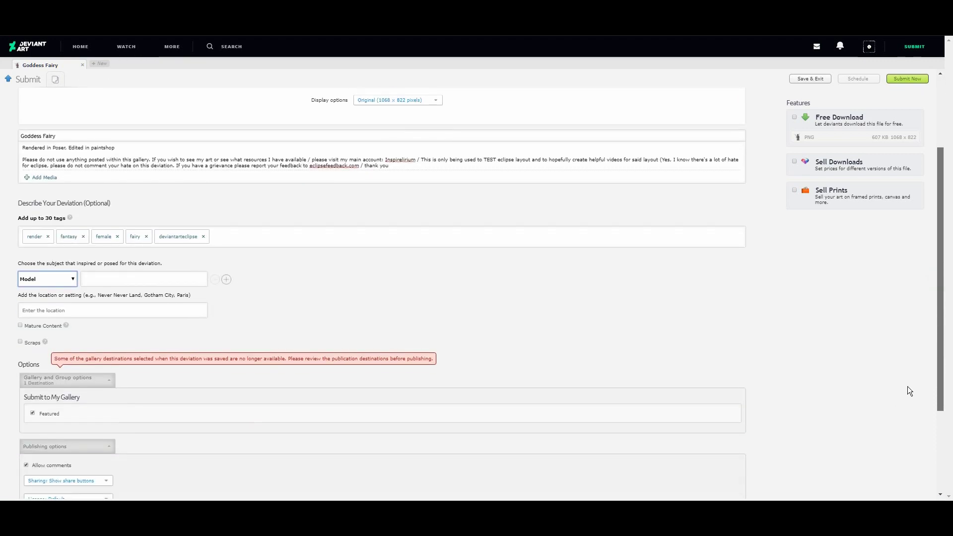
scroll(901, 412, "down", 2)
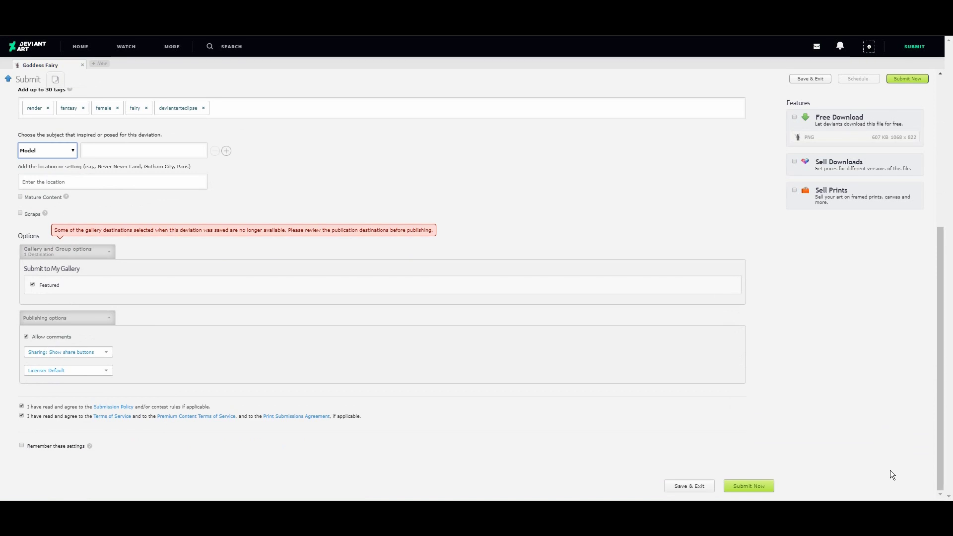
left_click(757, 485)
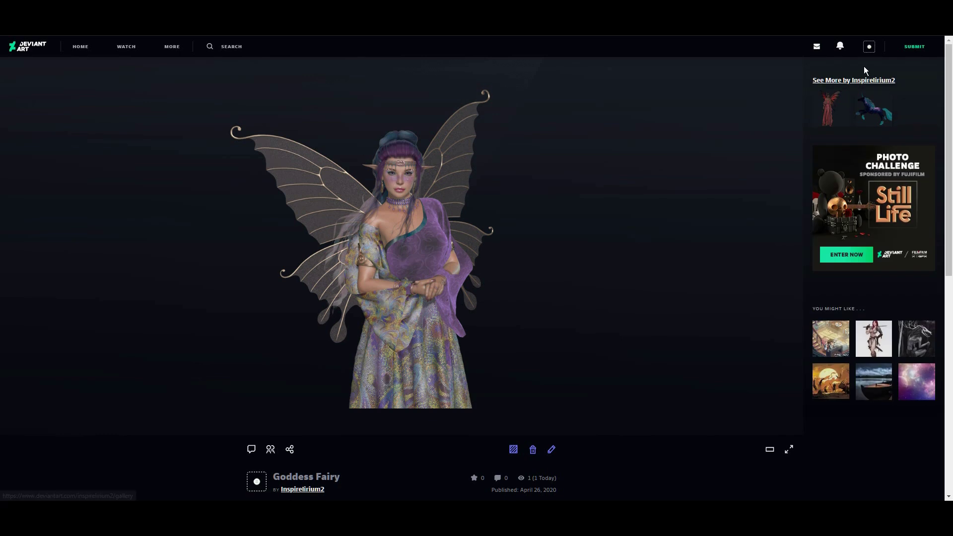
- Start another deviation submission and upload 2.png from the SnapShots folder inside MD Garments
left_click(869, 46)
left_click(916, 46)
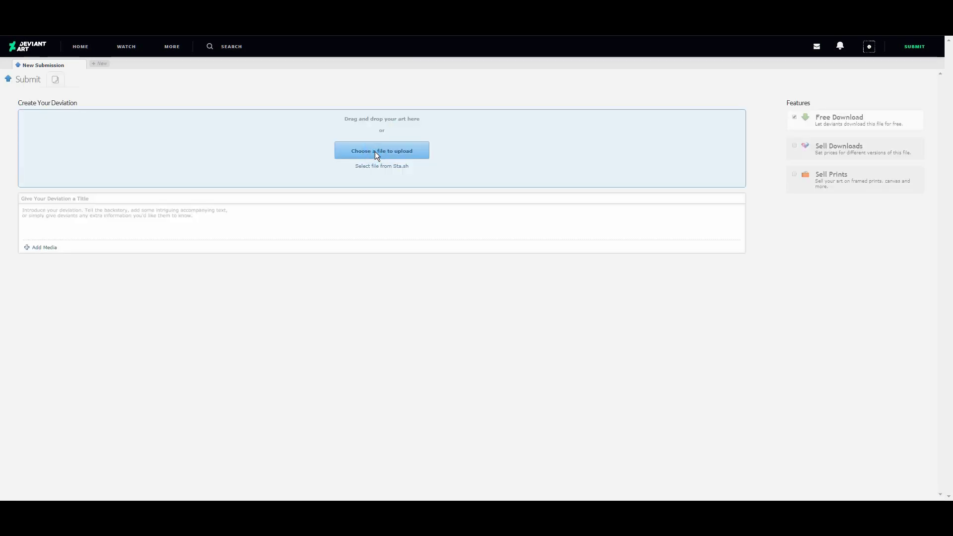
left_click(376, 153)
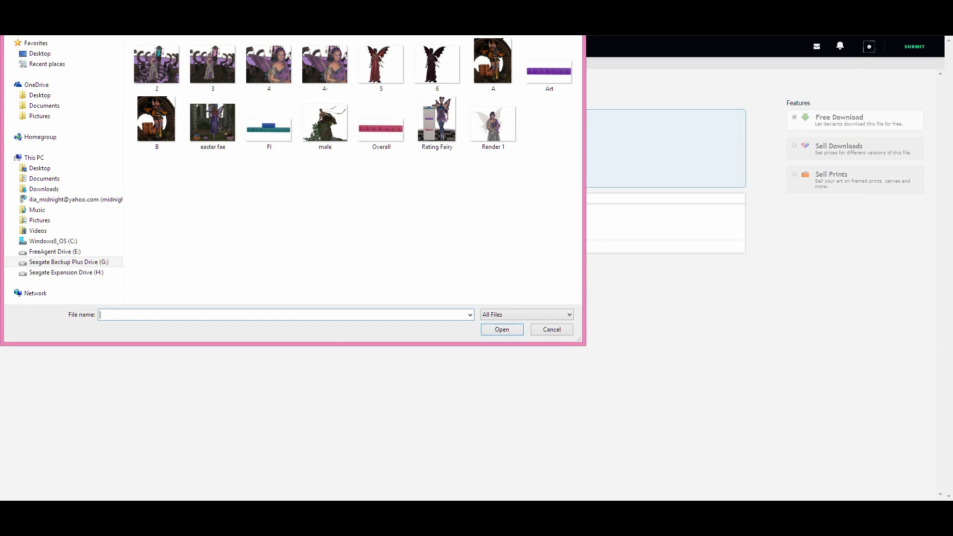
left_click(215, 10)
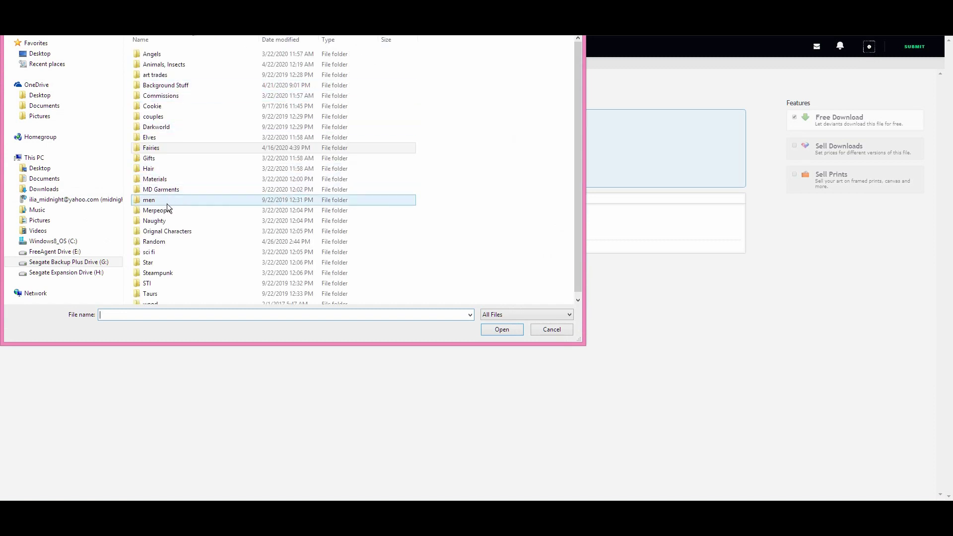
double_click(166, 190)
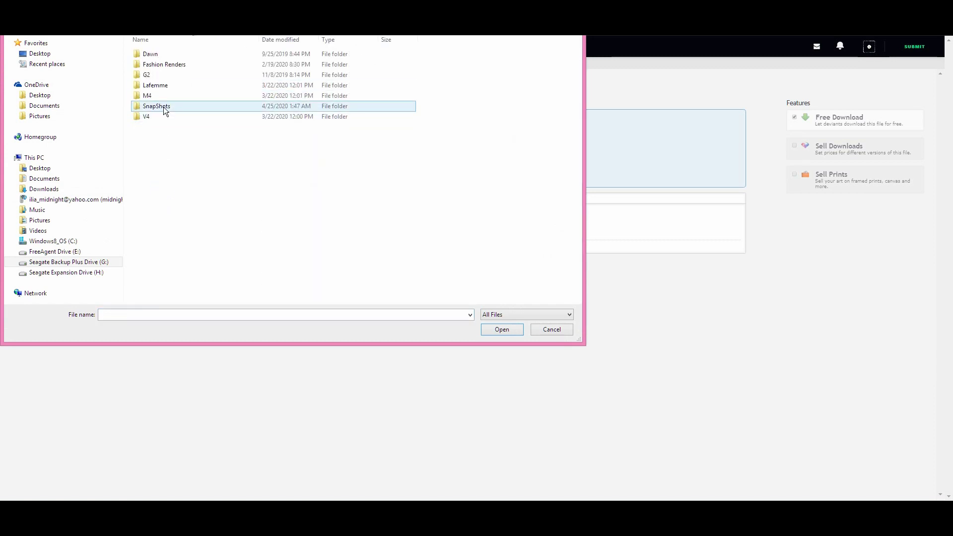
double_click(164, 107)
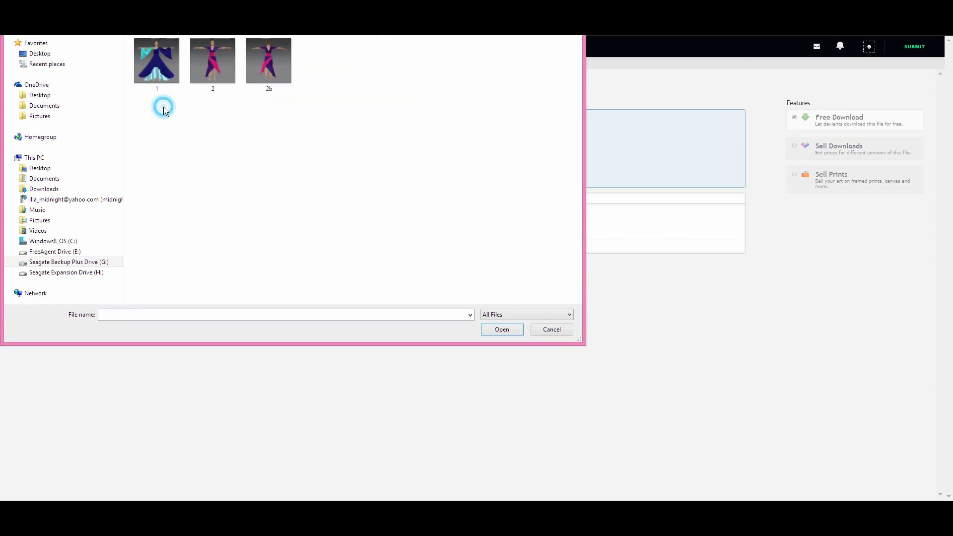
double_click(205, 67)
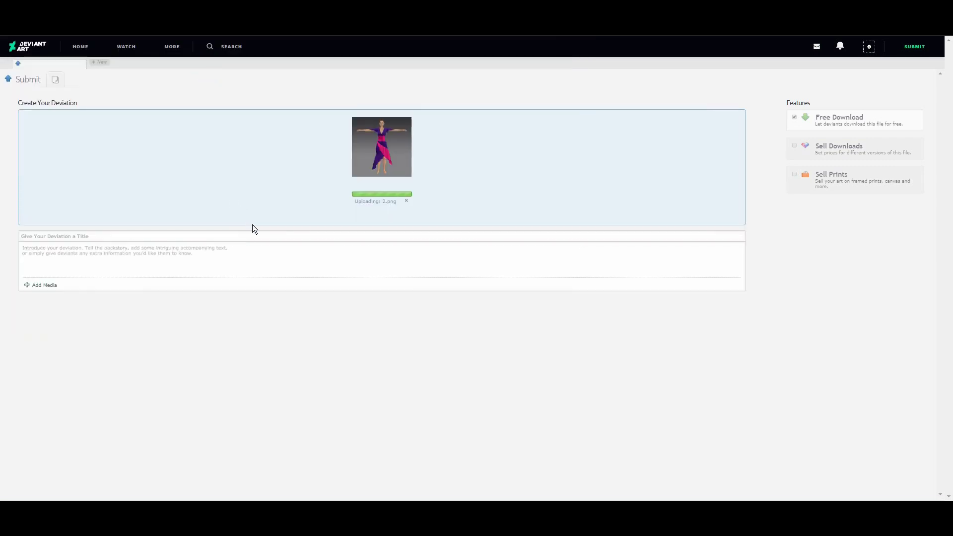
- Title the deviation "Marvelous Designer Garment Snapshot" and add the "Rendered in Poser, Edited in paintshop" description with the do-not-use and Eclipse test account notice
left_click(245, 239)
type("G")
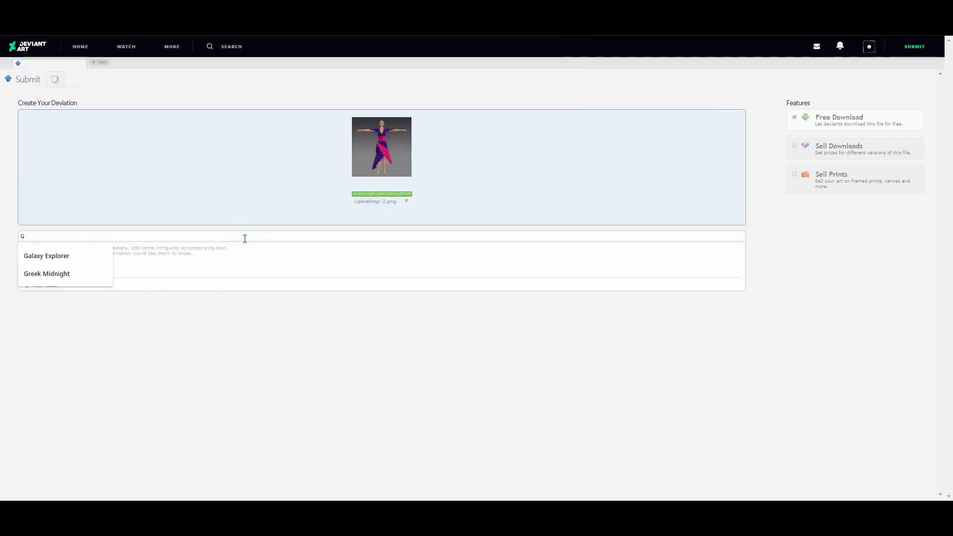
type("ar")
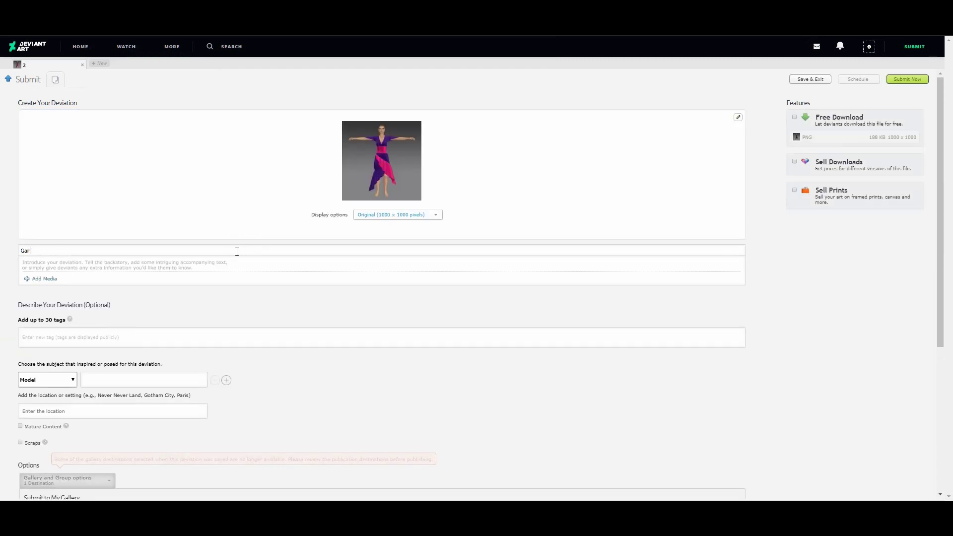
key("ctrl+a")
type("Marv")
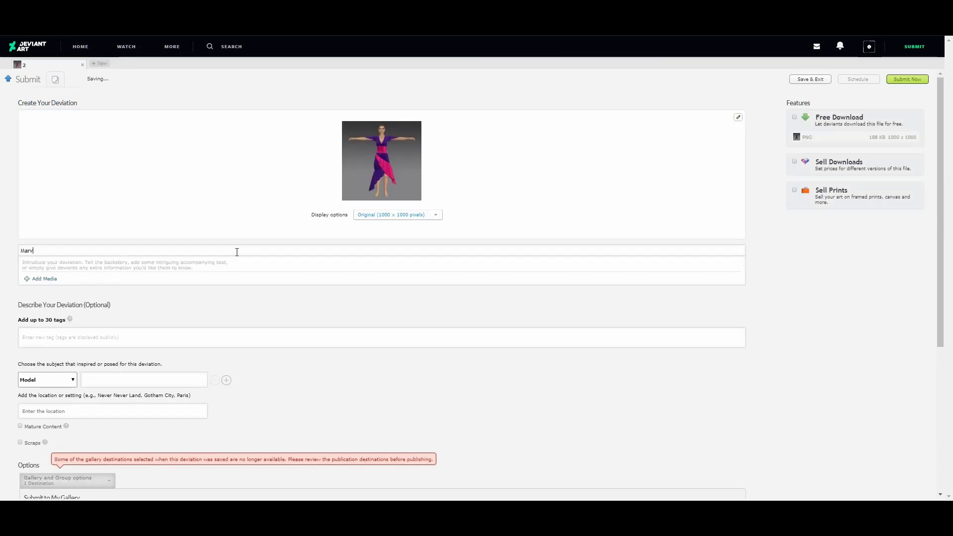
type("elous Designer Garment Snapshot")
key("Tab")
type("Rendered in Poser, Edited in paintshop Please do not use anything posted within this gallery. If you wish to see my art or see what resources I have available / please visit my main account: Inspirelirium / This is only being used to TEST eclipse layout and to hopefully create helpful videos for said layout (Yes, I know there's a lot of hate for eclipse, please do not comment your hate on this deviation. If you have a grievance please report your feedback to eclipsefeedback.com / thank you")
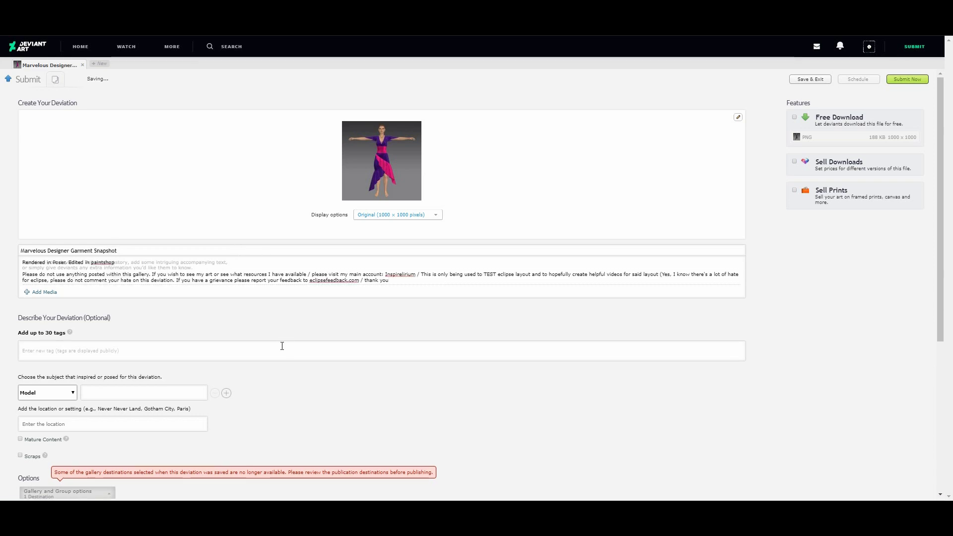
- Add the tags render, marvelousdesigner and deviantarteclipse to the Marvelous Designer Garment Snapshot deviation
left_click(282, 347)
type("render")
key("Return")
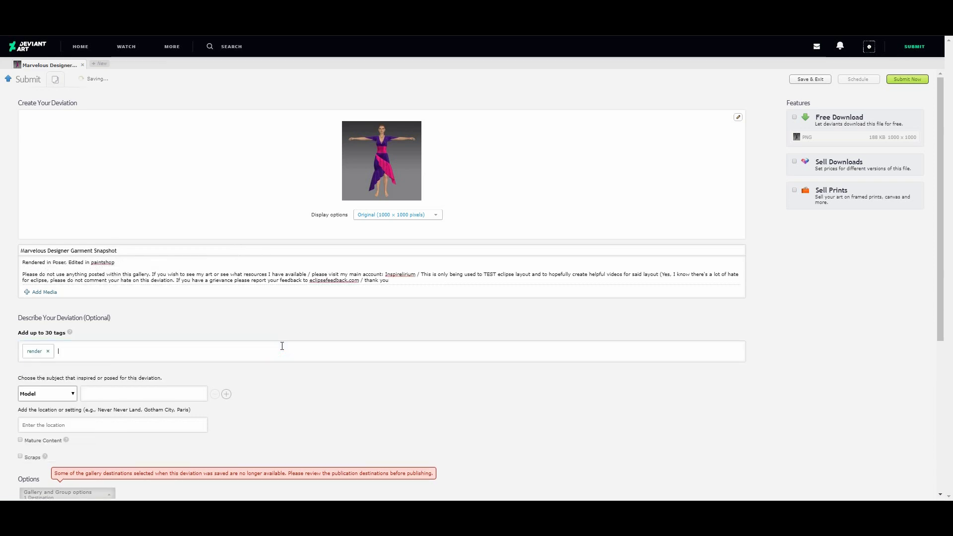
type("md")
key("Return")
key("BackSpace")
key("BackSpace")
type("ar")
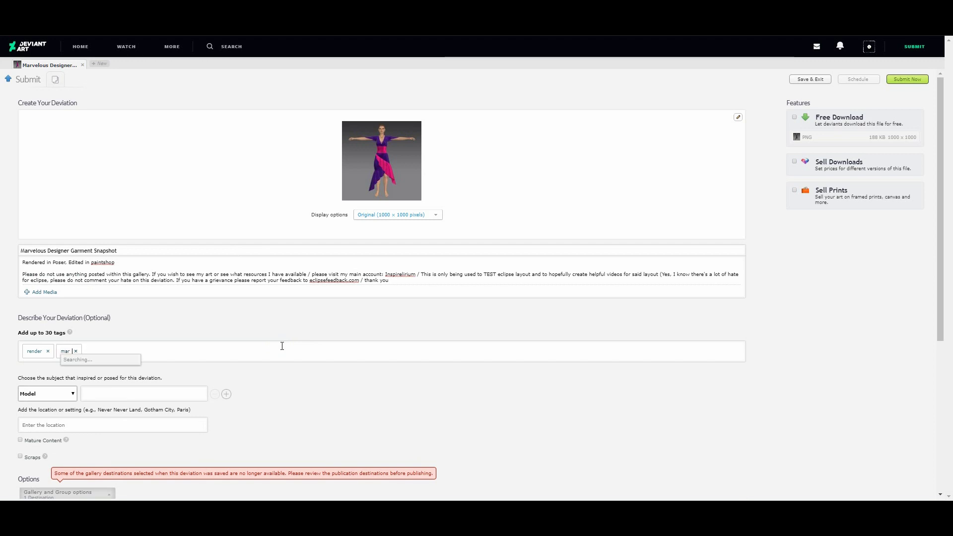
type("velousdesigner")
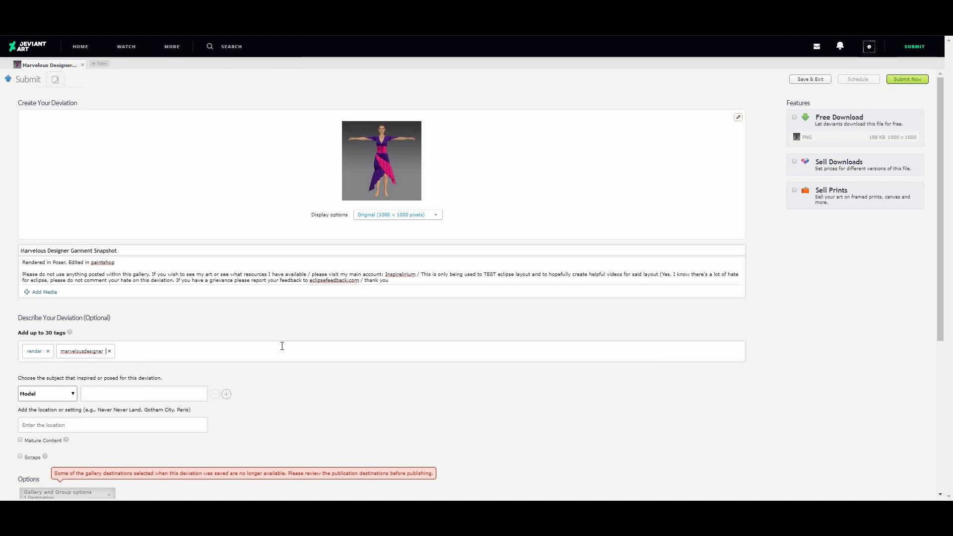
key("Return")
type("deviantartecli")
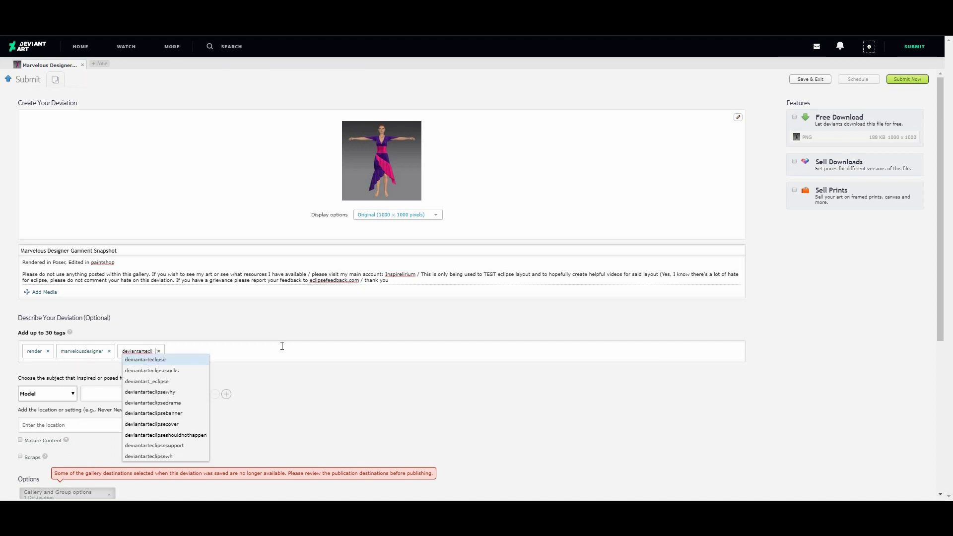
key("Return")
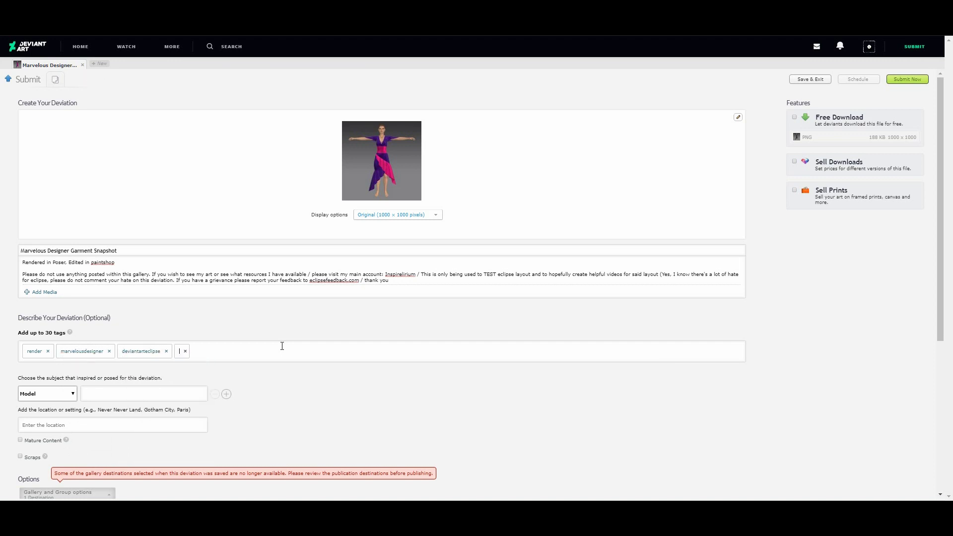
- Mark the Marvelous Designer Garment Snapshot deviation as Scraps and submit it for publication
scroll(937, 294, "down", 2)
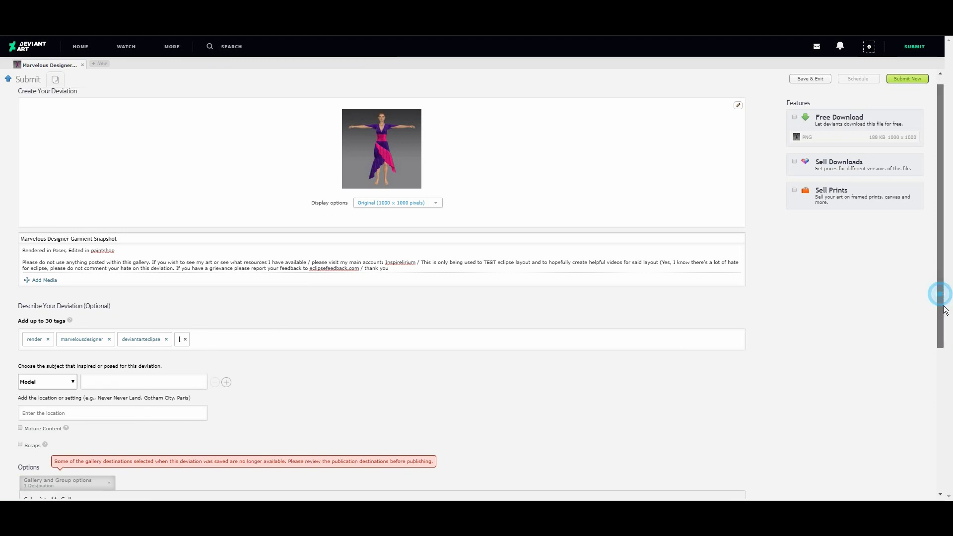
left_click(20, 369)
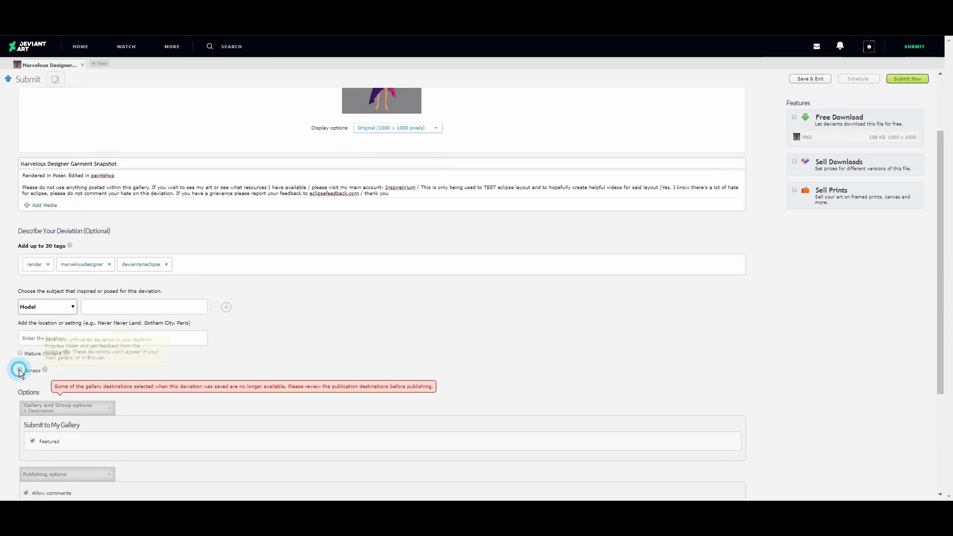
left_click_drag(938, 320, 924, 444)
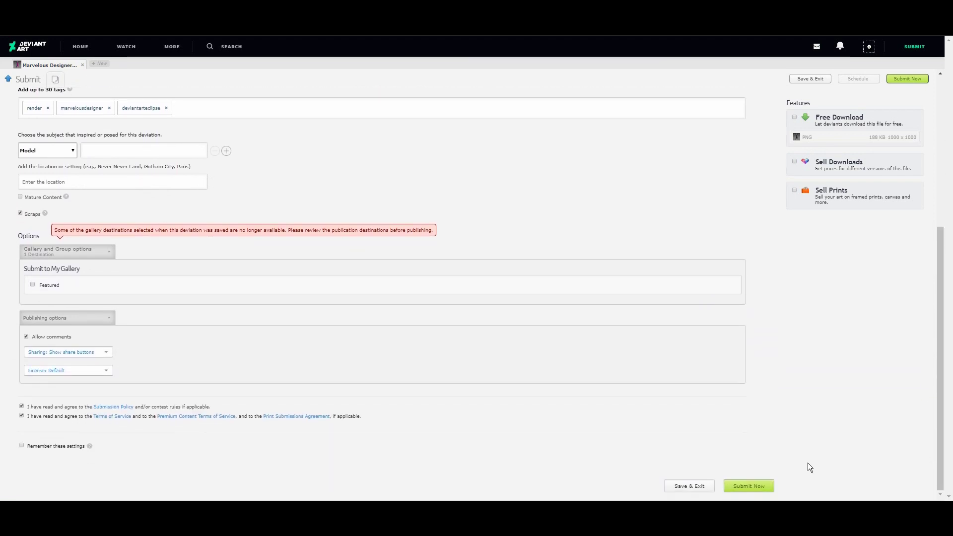
left_click(744, 485)
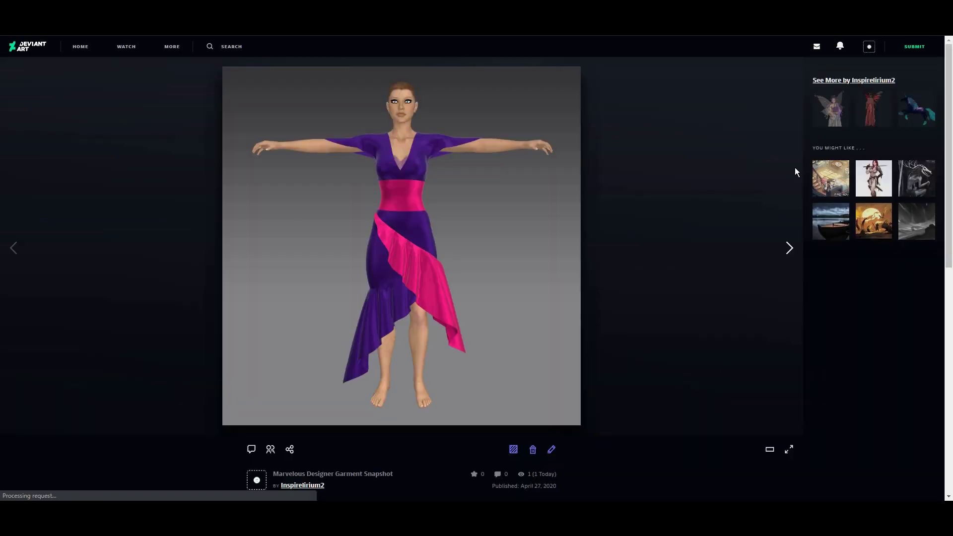
- Start a new deviation submission and upload 2b.png, the back view of the garment, from the SnapShots folder
left_click(904, 49)
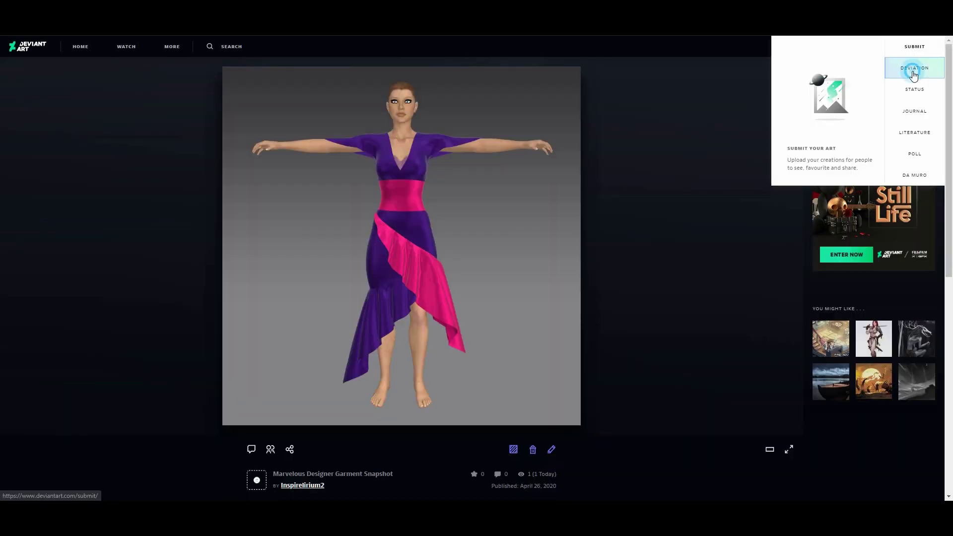
left_click(558, 129)
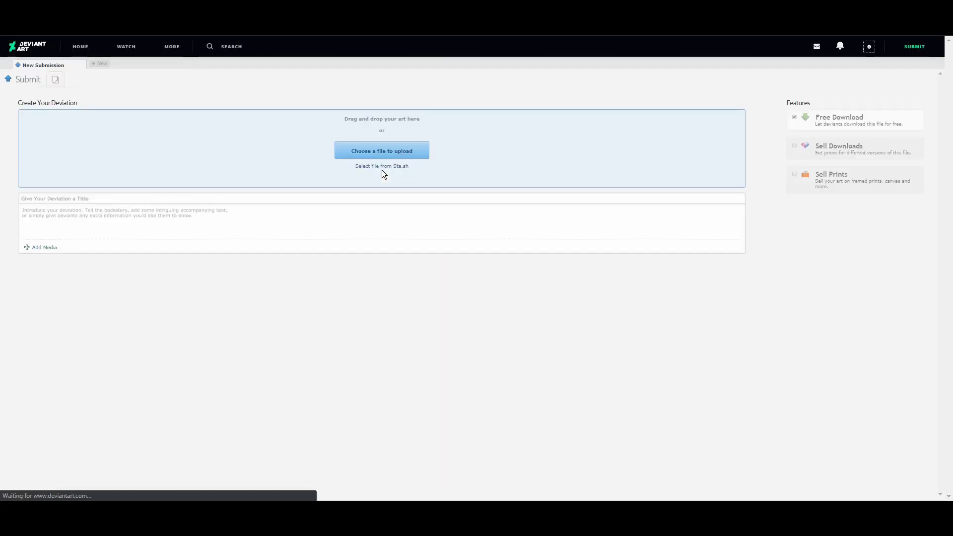
left_click(383, 151)
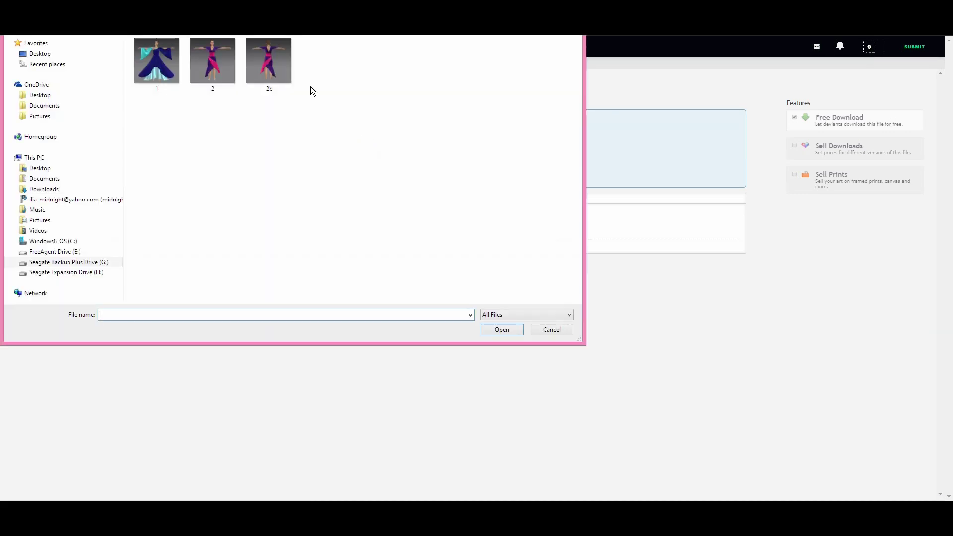
double_click(268, 64)
- Title the deviation "Marvelous Designer Garment Snapshot 2" and add the same Poser and paintshop description with the do-not-use and Eclipse test notice
left_click(276, 235)
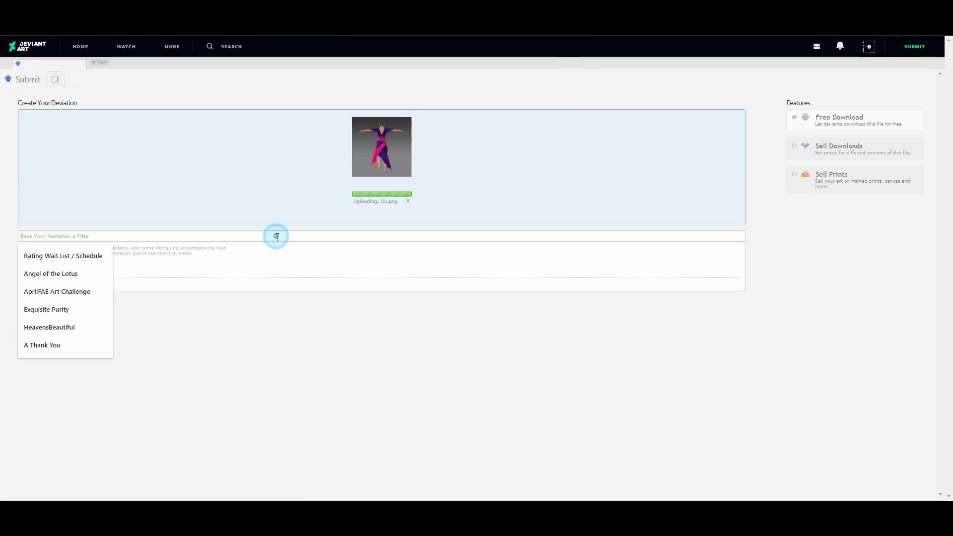
type("Mar")
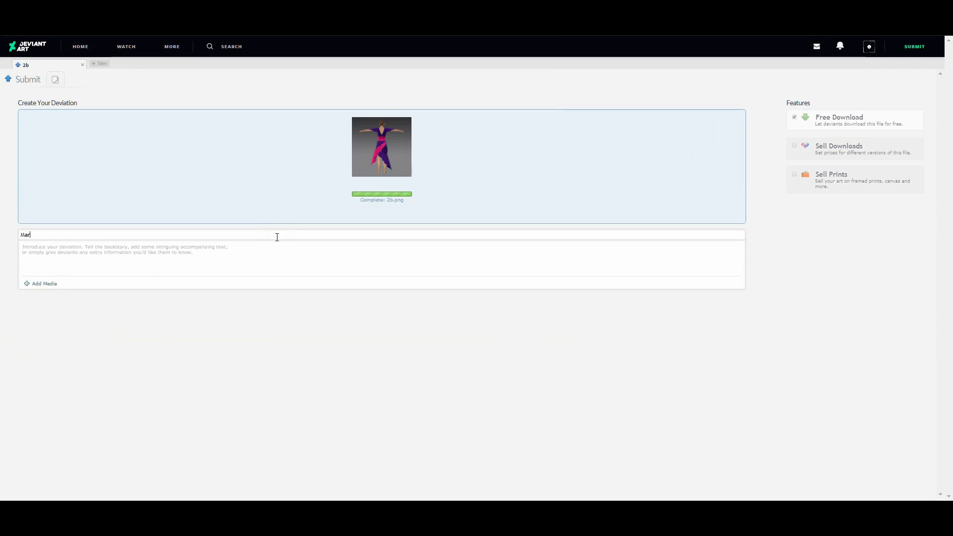
type("vel")
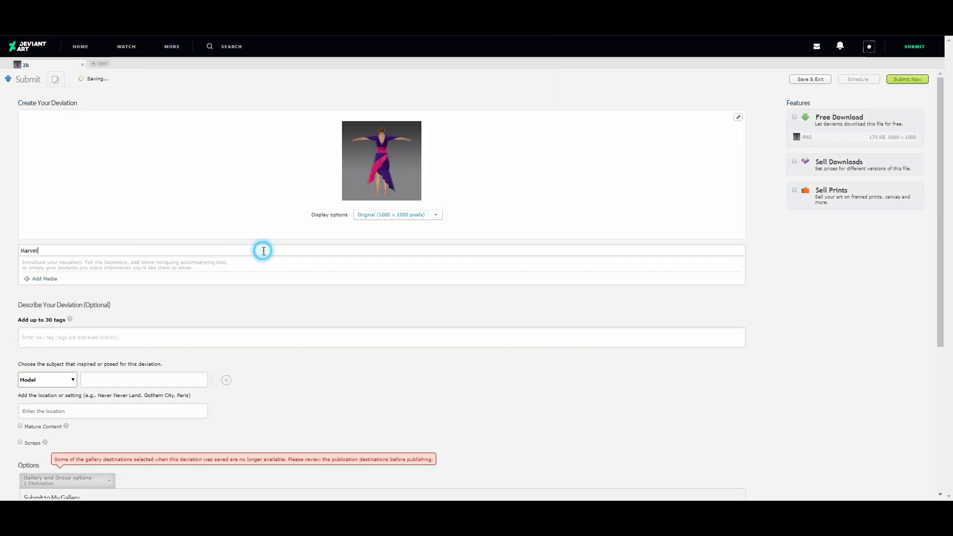
type("ous Designer Garment Snaps")
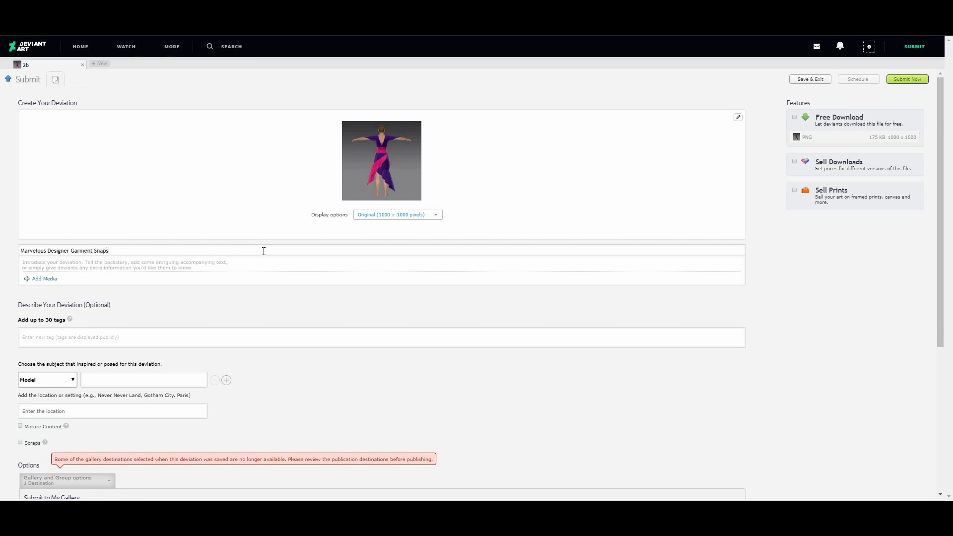
type("hot 2")
left_click(253, 265)
type("Rendered in Poser, Edited in paintshop  Please do not use anything posted within this gallery. If you wish to see my art or see what resources I have available / please visit my main account: Inspirelirium / This is only being used to TEST eclipse layout and to hopefully create helpful videos for said layout (Yes, I know there's a lot of hate for eclipse, please do not comment your hate on this deviation. If you have a grievance please report your feedback to eclipsefeedback.com / thank you")
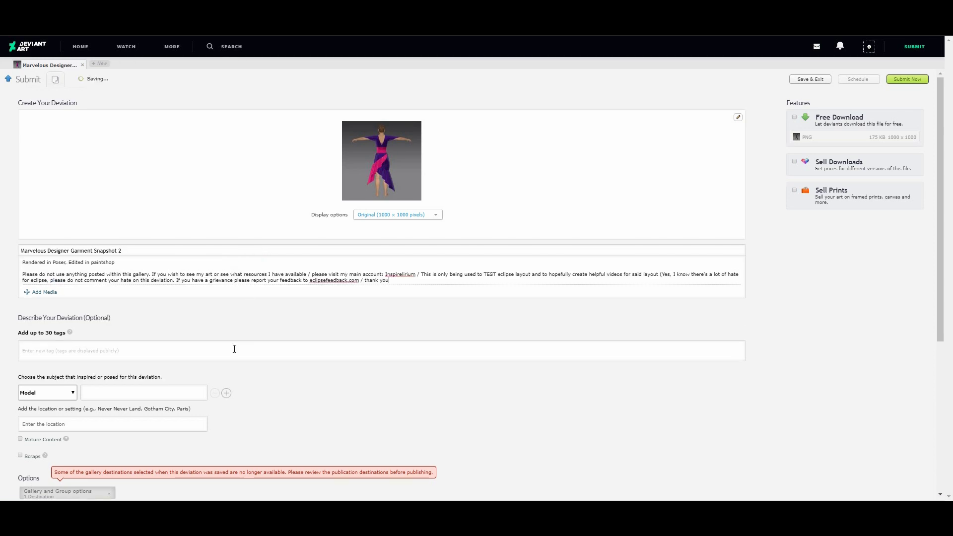
- Tag the Marvelous Designer Garment Snapshot 2 deviation with render, marvelousdesigner and deviantarteclipse
left_click(234, 352)
type("render")
key("Return")
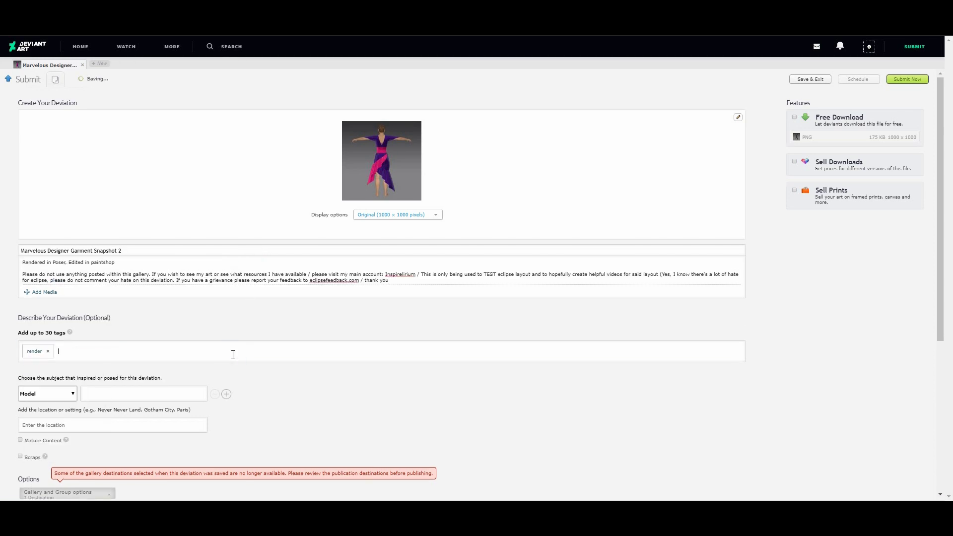
type("marvelousdes")
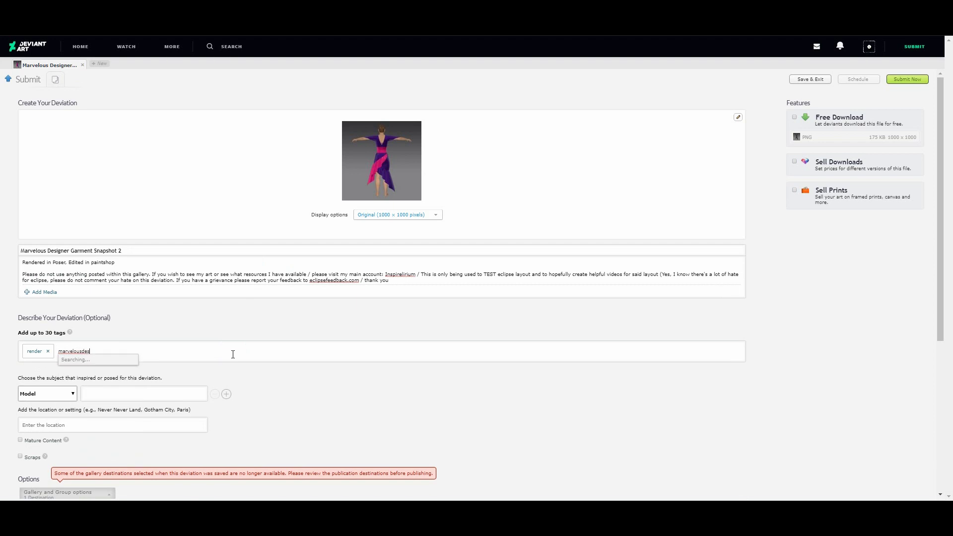
type("igner")
key("Return")
type("d")
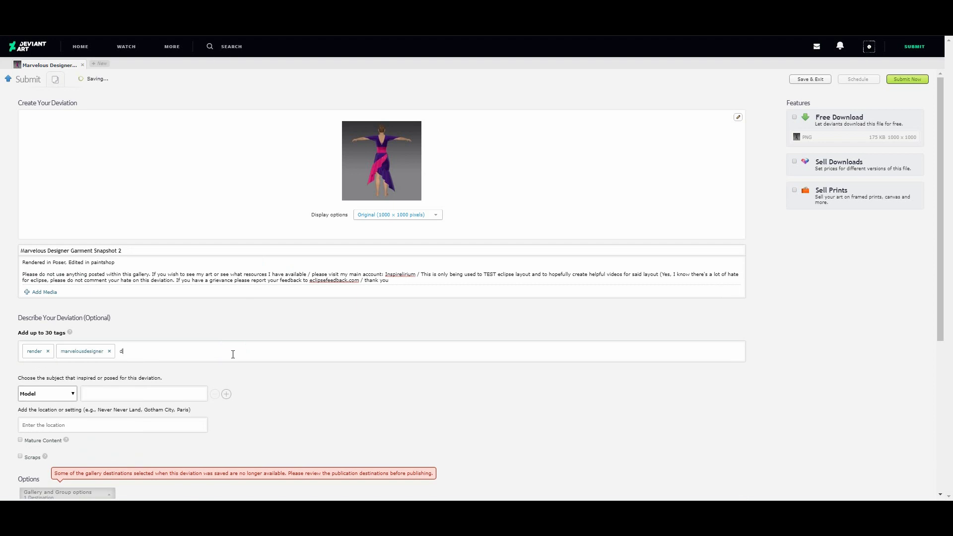
type("eviantarte")
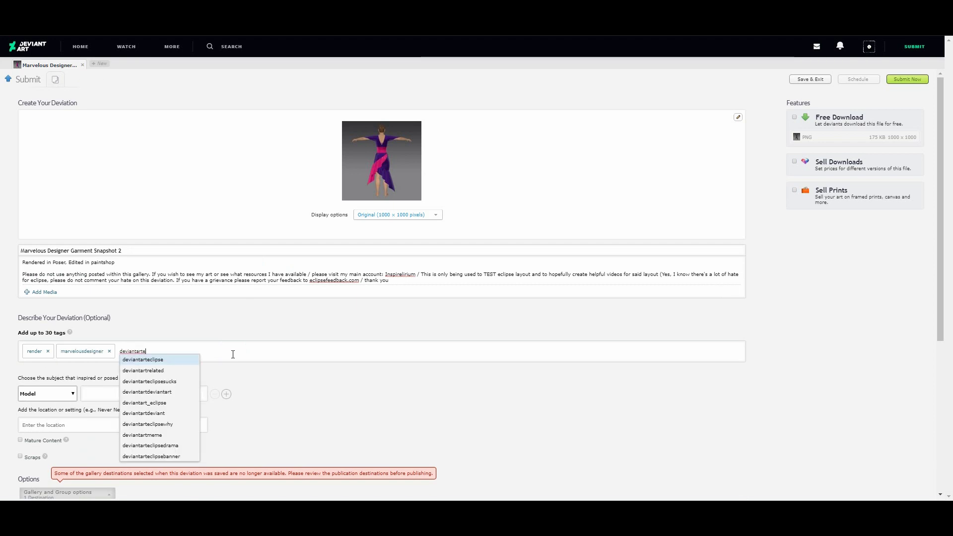
type("clipse")
key("Return")
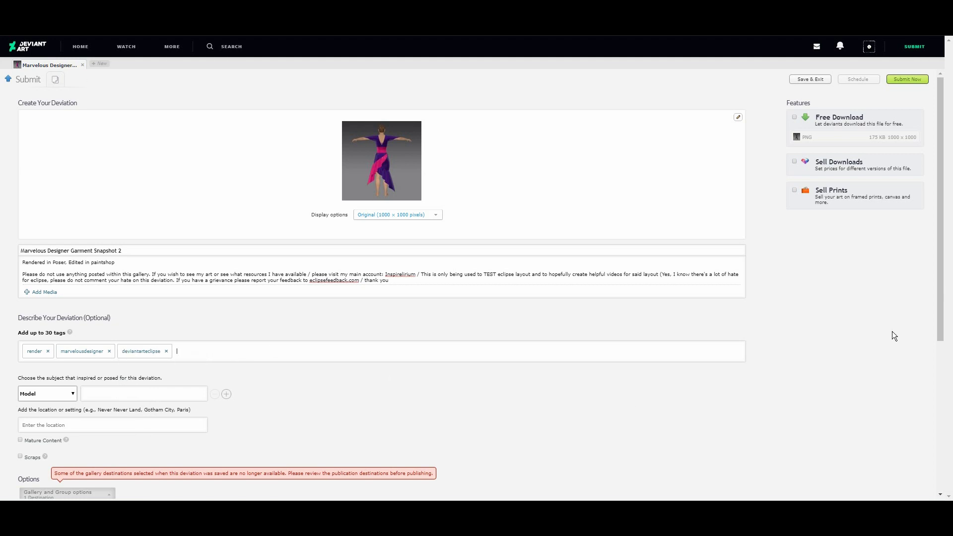
- Assign the Marvelous Designer Garment Snapshot 2 deviation to Scraps and submit it for publication
left_click_drag(942, 330, 943, 473)
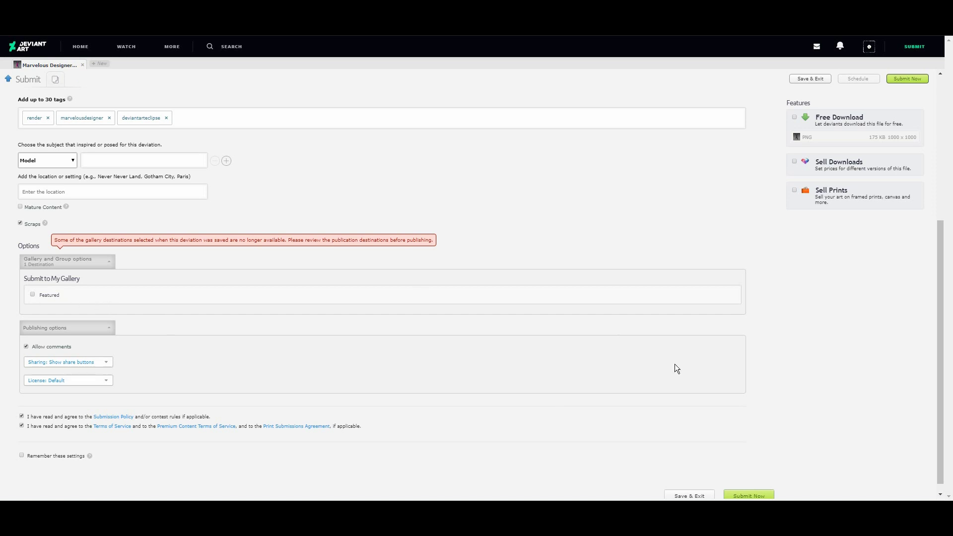
left_click(738, 494)
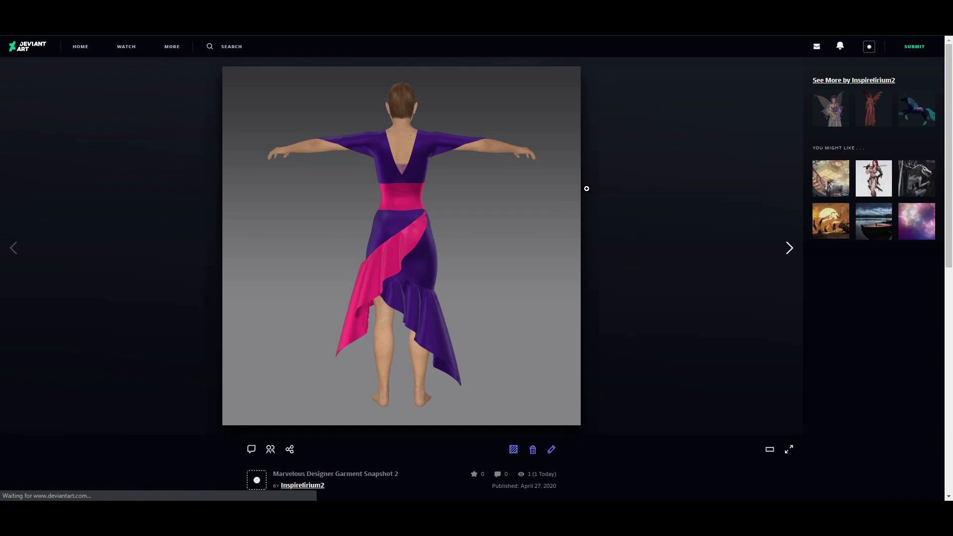
- Start a new deviation submission and upload Frost On My Window.png from the Fractals folder inside Art Archive
left_click(915, 46)
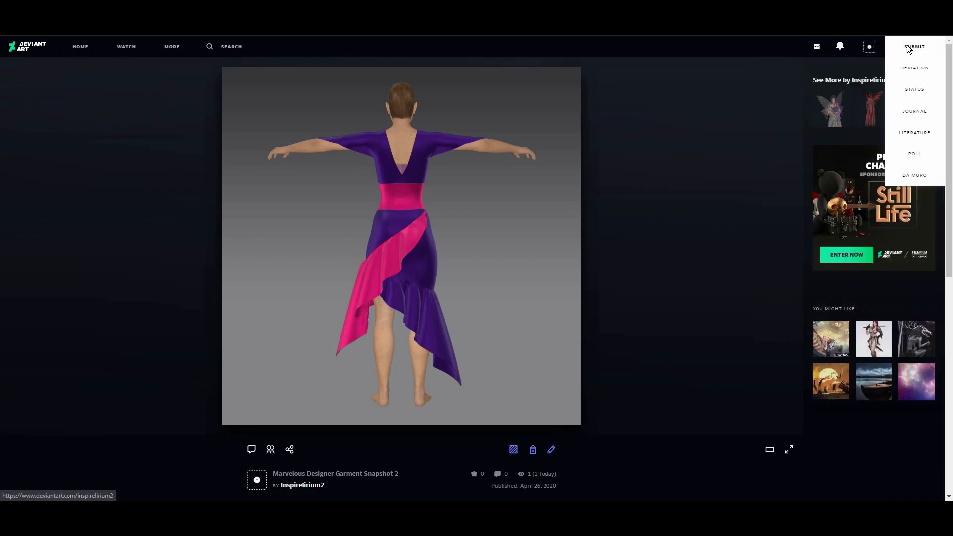
left_click(910, 73)
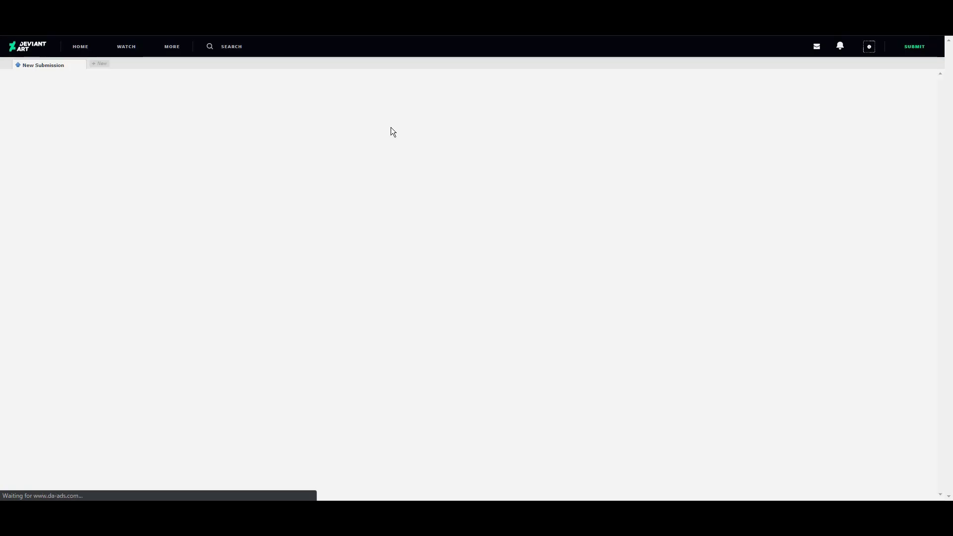
left_click(380, 144)
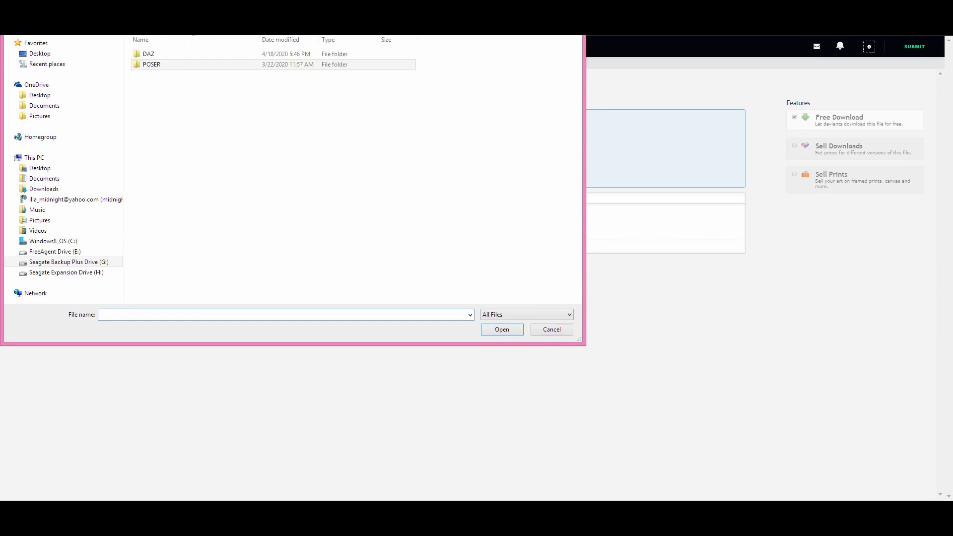
key("alt+Up")
key("alt+Up")
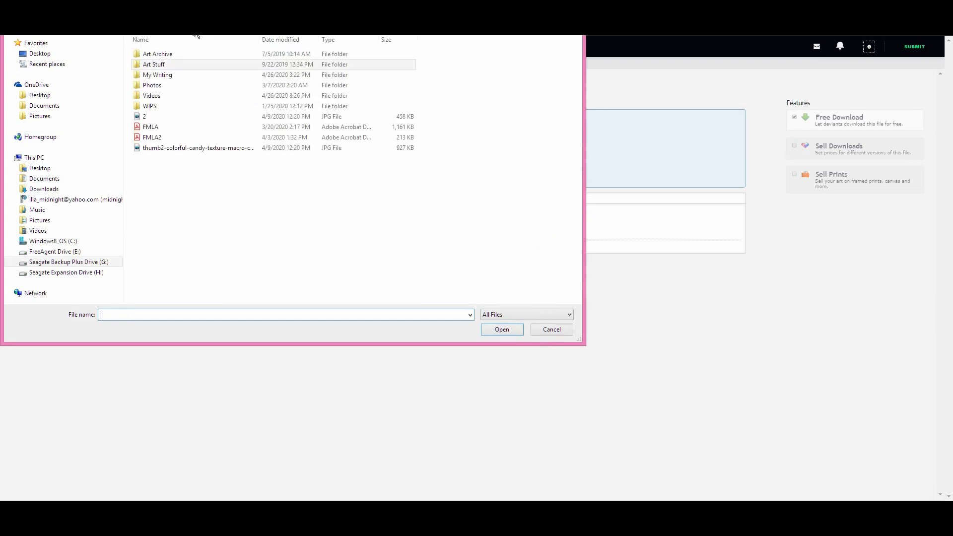
double_click(160, 55)
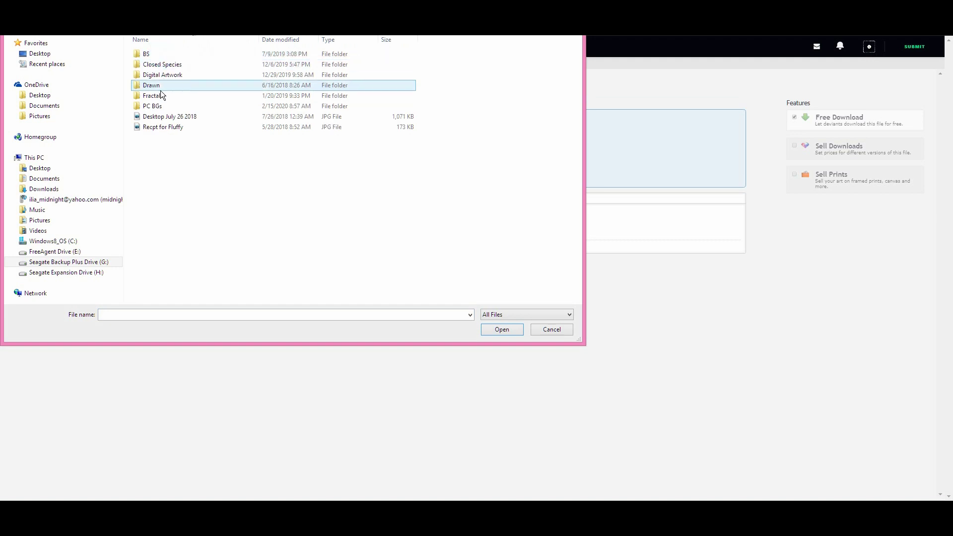
left_click(167, 73)
double_click(168, 74)
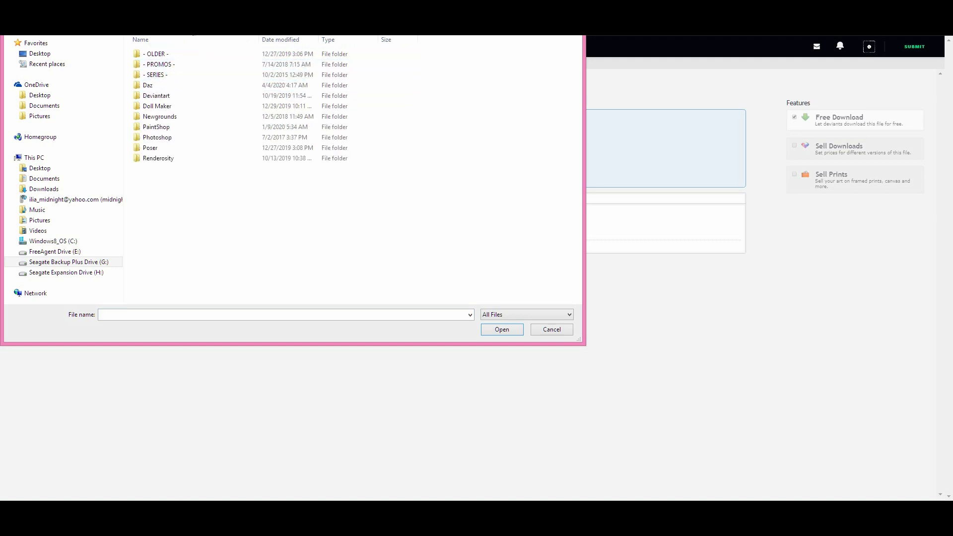
key("alt+Up")
double_click(181, 95)
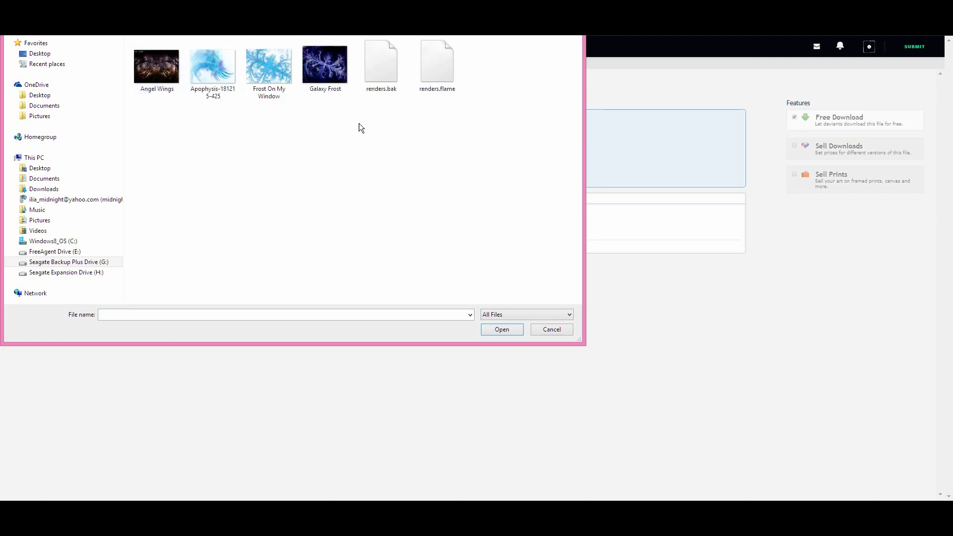
double_click(281, 71)
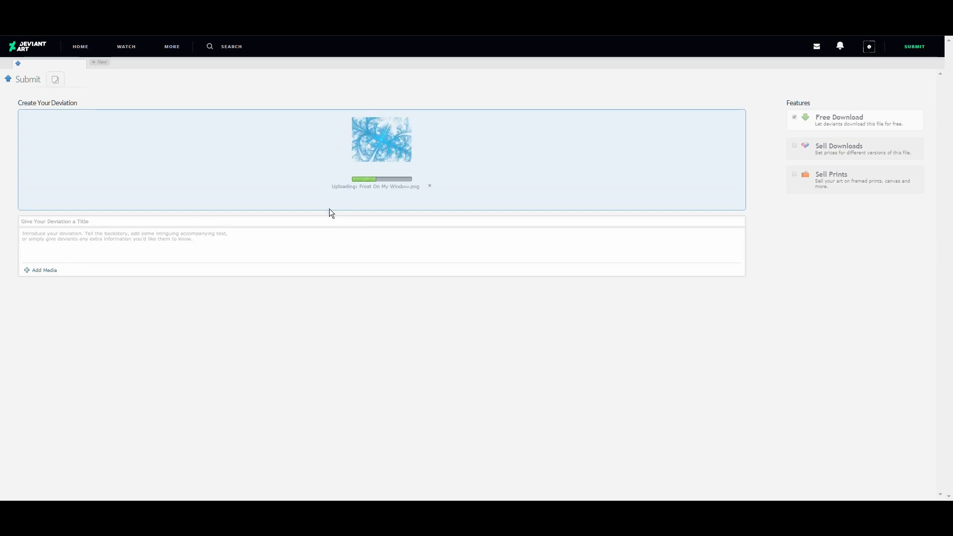
- Title the deviation "Frost on my windows" and add the Poser and paintshop description with the do-not-use and Eclipse test notice
left_click(317, 221)
type("Frost on my windows")
left_click(294, 252)
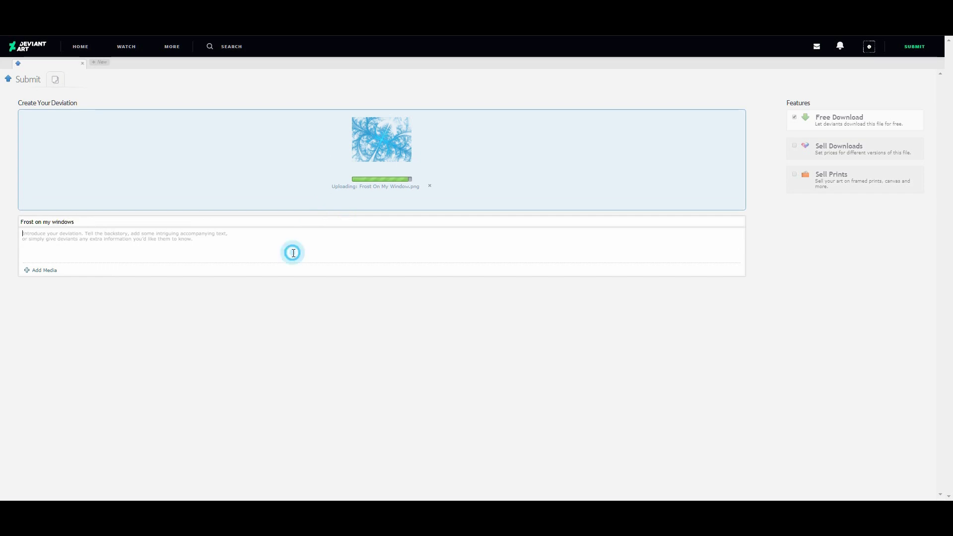
type("Rendered in Poser, Edited in paintshop  Please do not use anything posted within this gallery. If you wish to see my art or see what resources I have available / please visit my main account: Inspirelirium / This is only being used to TEST eclipse layout and to hopefully create helpful videos for said layout (Yes, I know there's a lot of hate for eclipse, please do not comment your hate on this deviation. If you have a grievance please report your feedback to eclipsefeedback.com / thank you")
left_click_drag(124, 234, 56, 233)
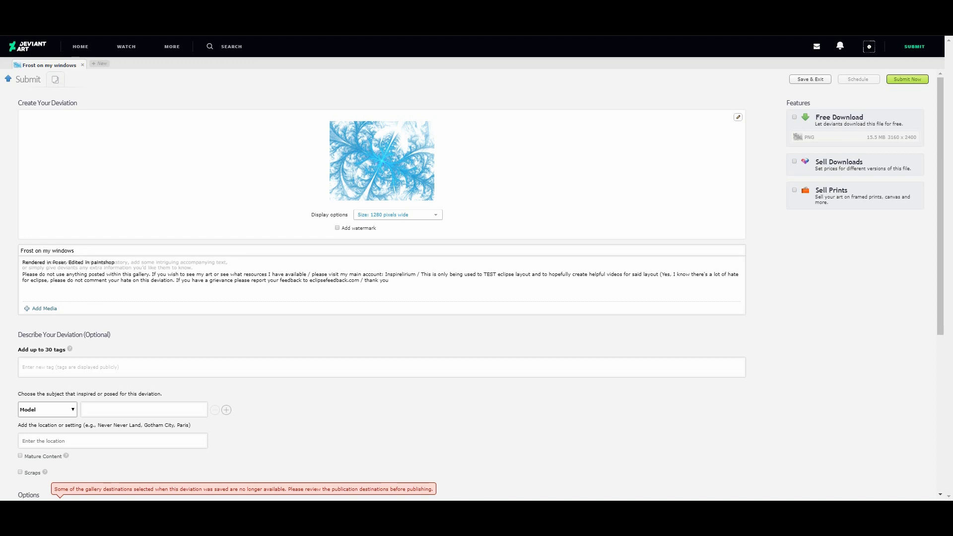
left_click(102, 262)
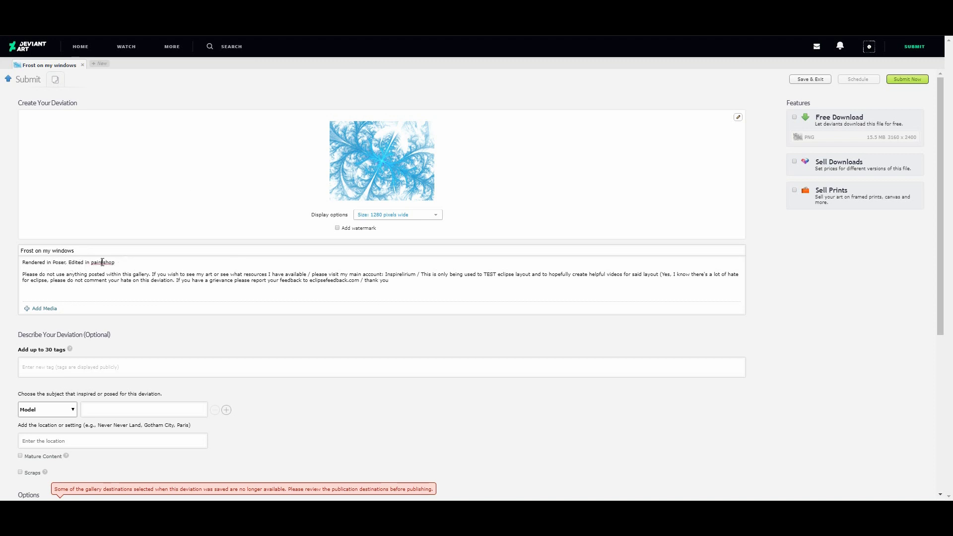
left_click_drag(124, 262, 55, 264)
type("3physis -")
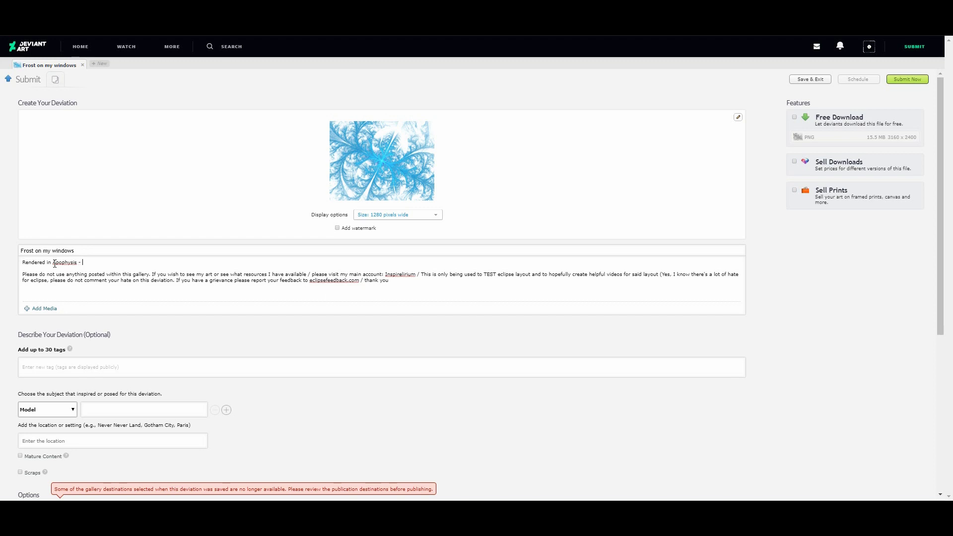
type("https://sourceforge.net/projects/apophysis/")
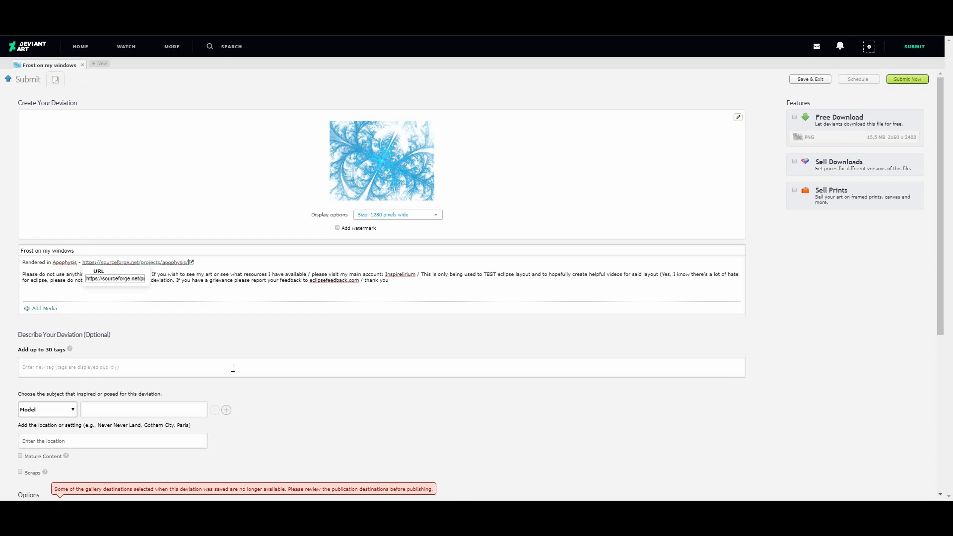
- Tag the Frost on my windows deviation with render, fractal and deviantarteclipse
left_click(233, 368)
type("render fran")
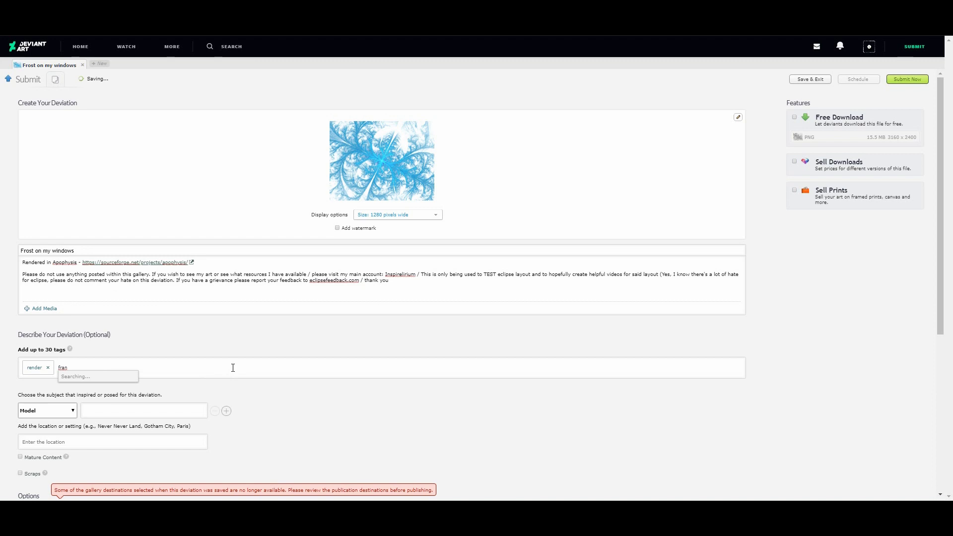
key("BackSpace")
type("cta")
type("l ")
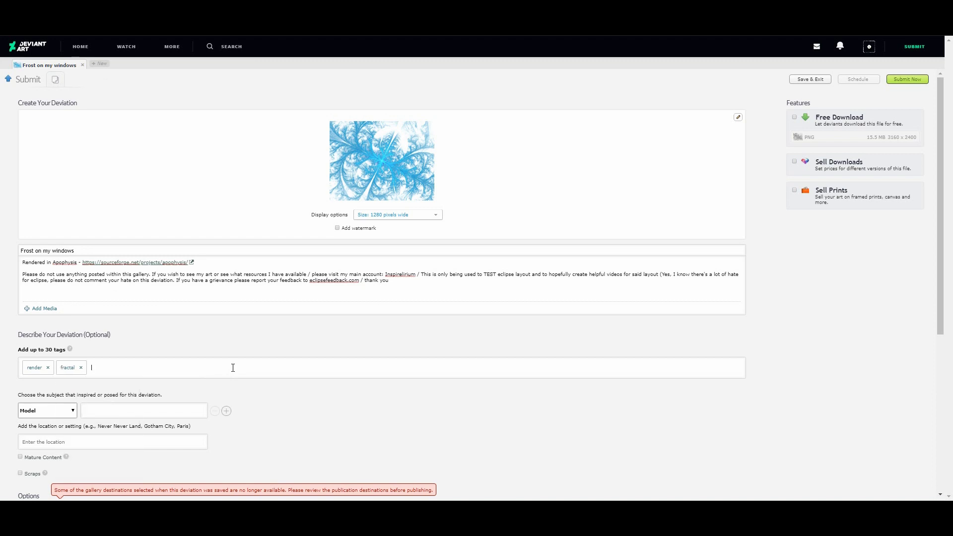
type("deviantart")
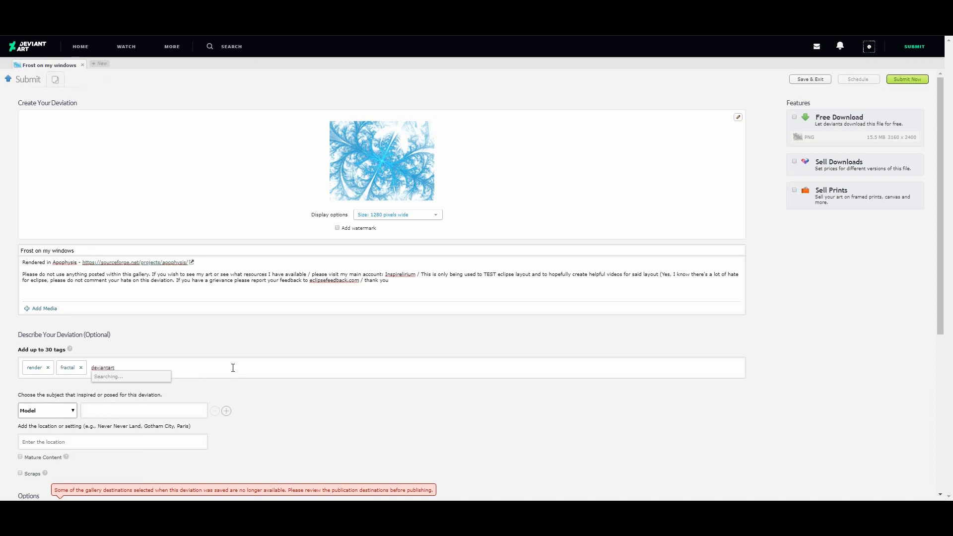
type("ed")
type("lipse")
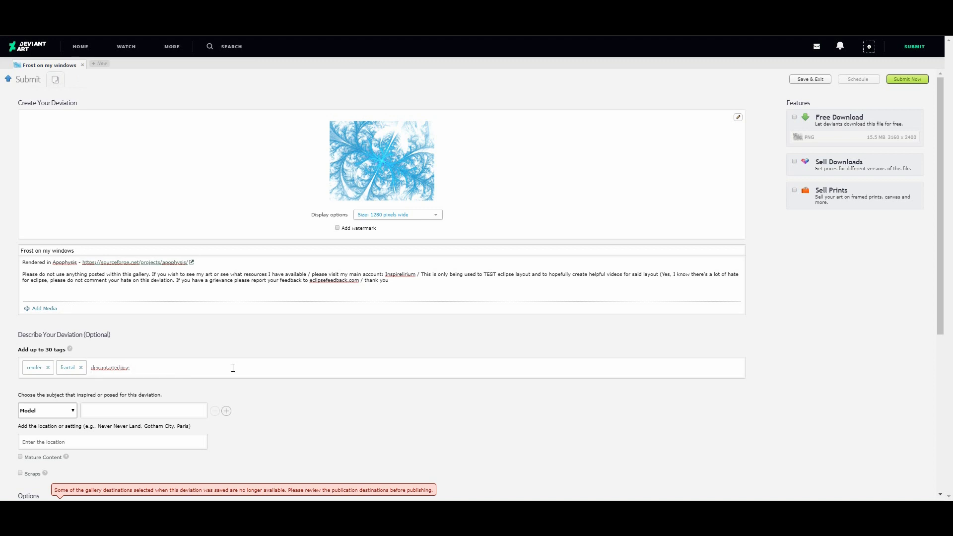
key("Return")
- Submit the Frost on my windows deviation for publication with its gallery and publishing options left as set
left_click_drag(938, 313, 914, 430)
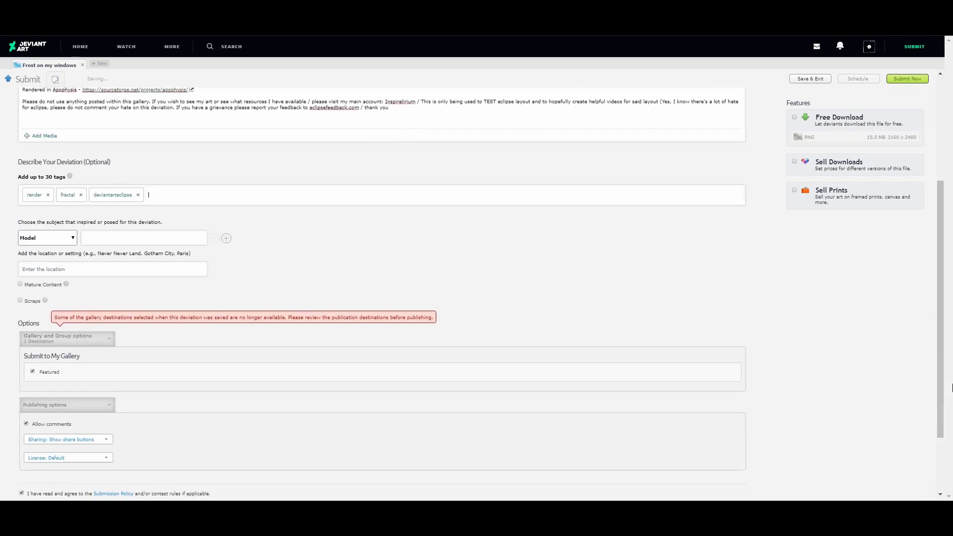
left_click(942, 365)
left_click_drag(942, 371, 946, 424)
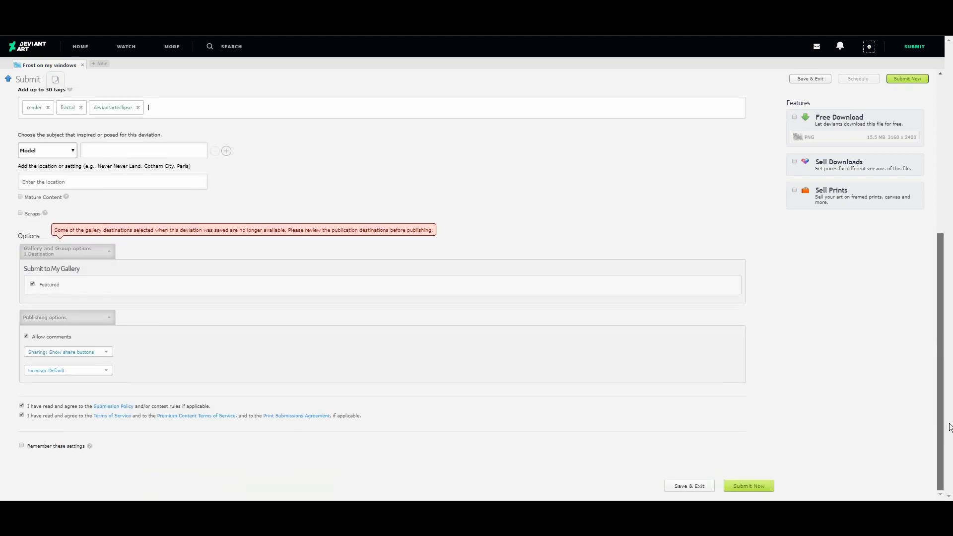
left_click(755, 489)
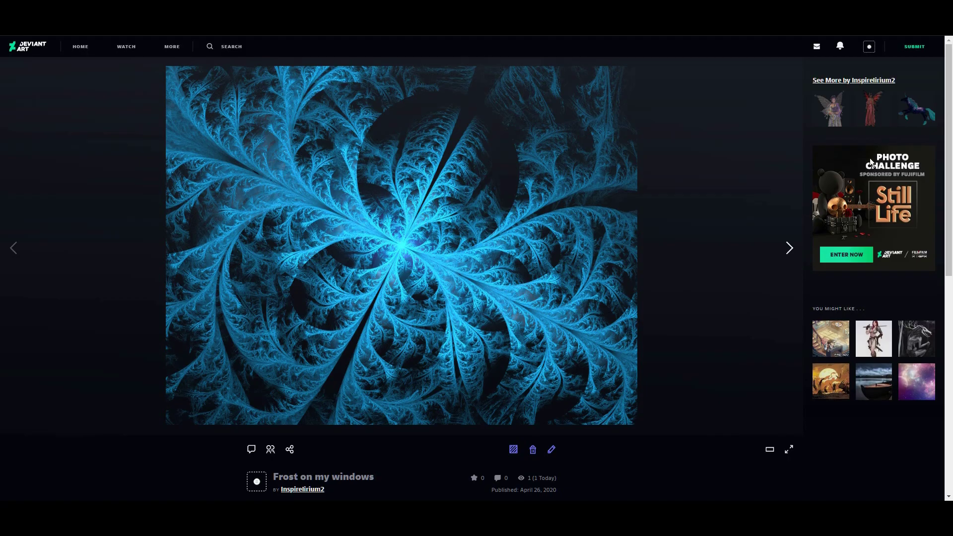
- Start a new literature submission and title it "Lit Blurb"
mouse_move(917, 50)
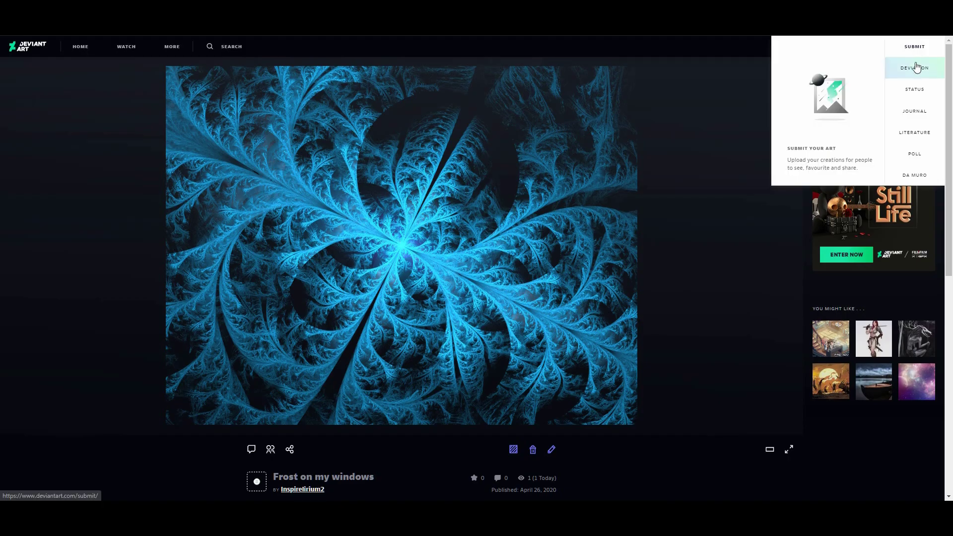
left_click(921, 132)
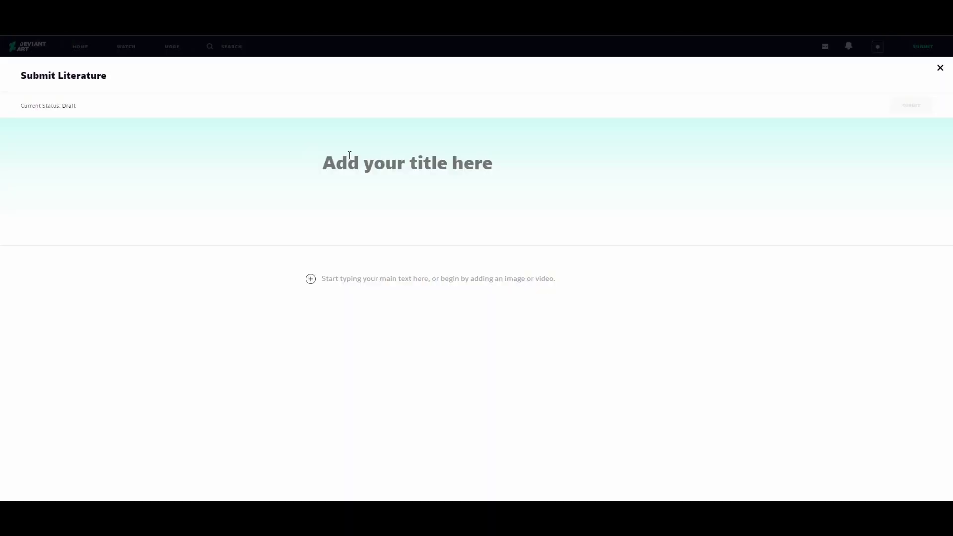
left_click(371, 178)
type("Lit Blurb")
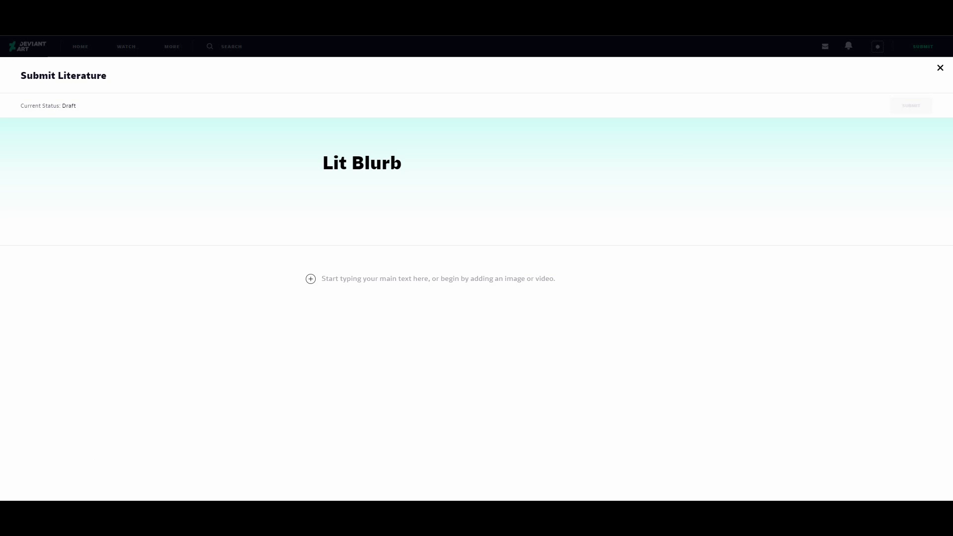
- Paste the copied text about the Eclipse videos as the literature's main text and proceed to its submission details
left_click(368, 272)
left_click(362, 281)
key("ctrl+v")
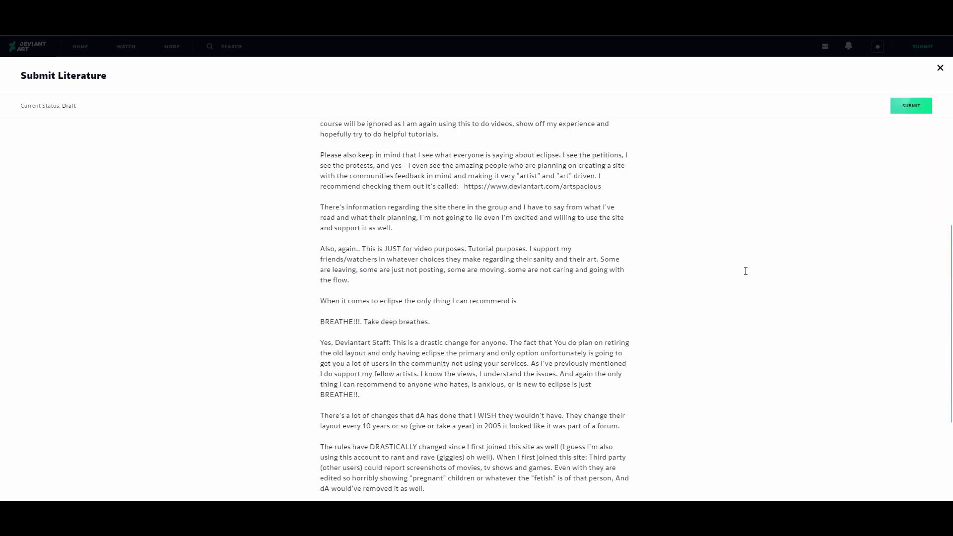
left_click(910, 106)
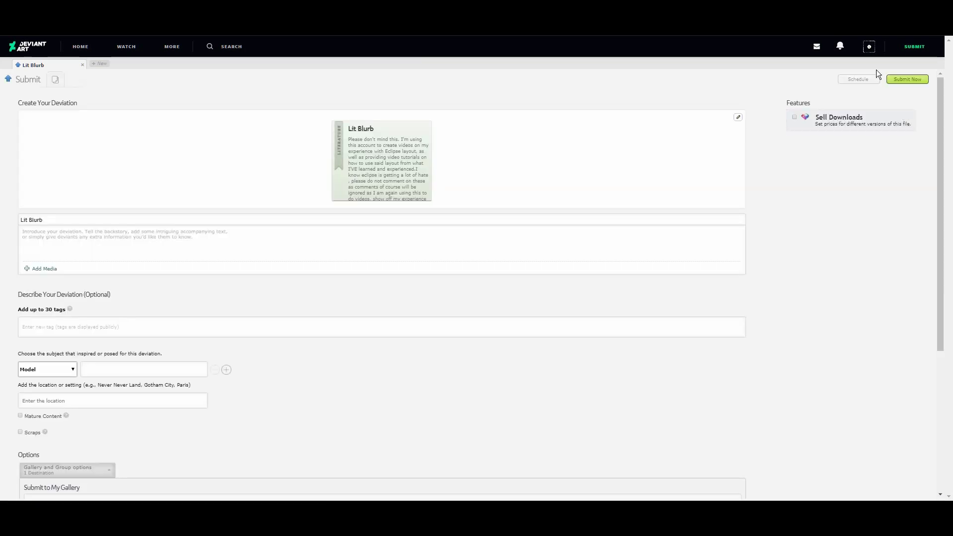
- Tag the Lit Blurb literature with litblurb and deviantarteclipse, and submit it for publication
mouse_move(908, 47)
left_click(435, 326)
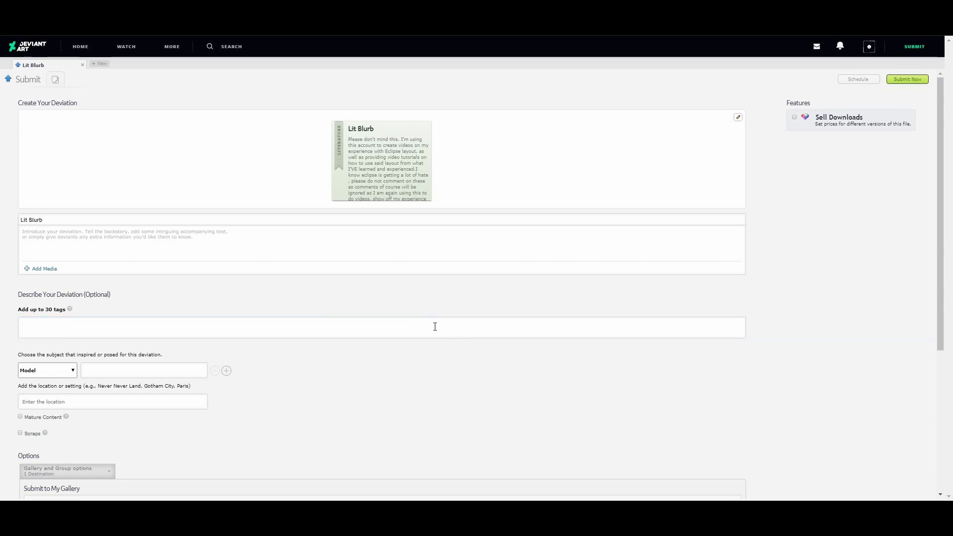
type("litblurb")
key("Return")
type("deviant")
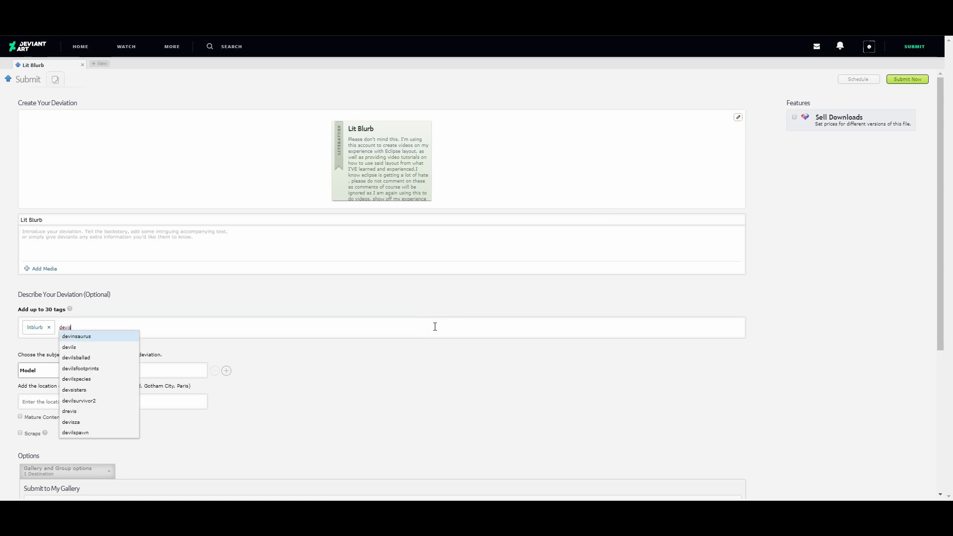
type("art")
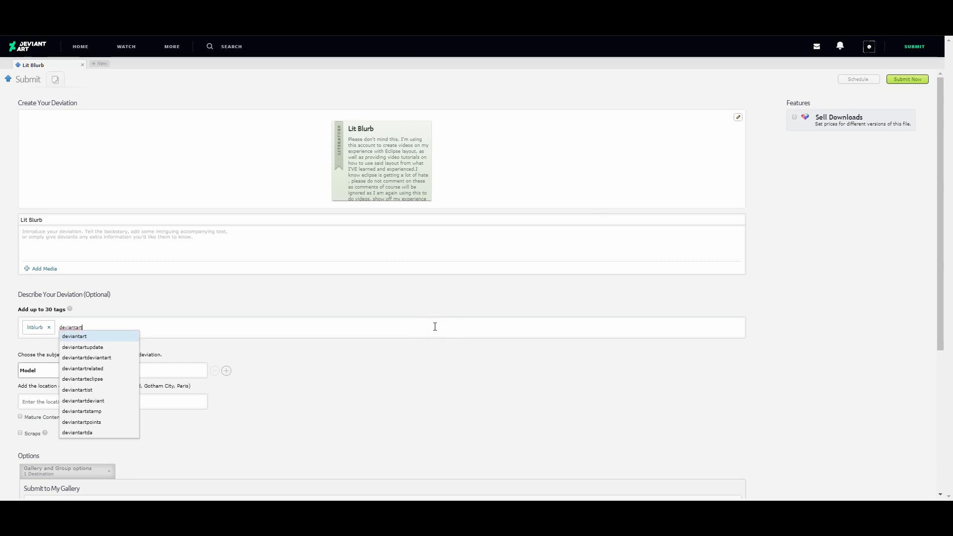
type("eclipse")
key("Return")
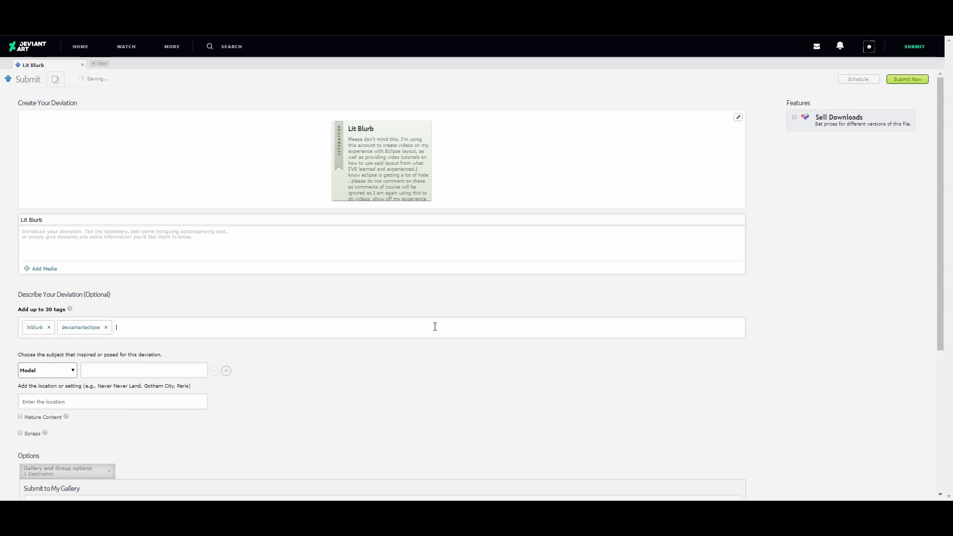
left_click_drag(938, 277, 939, 446)
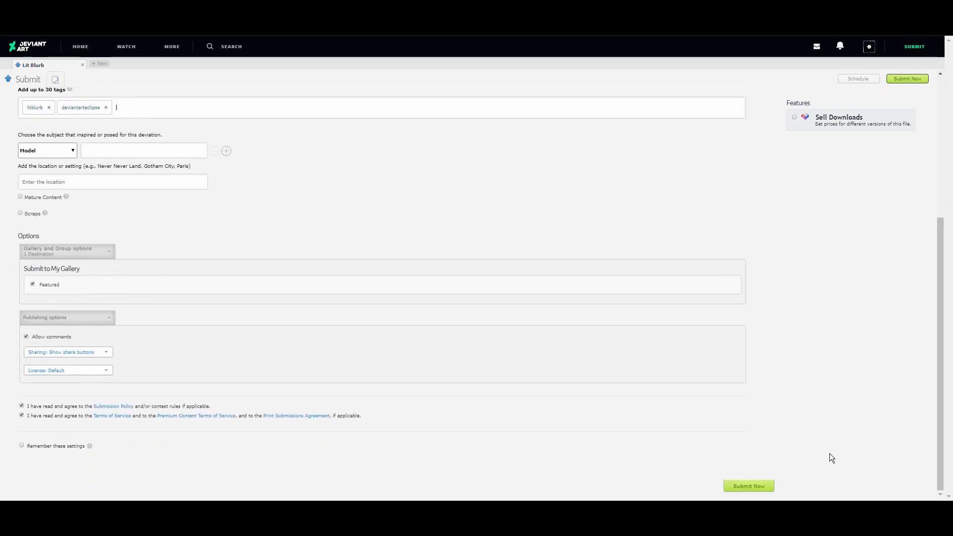
left_click(761, 488)
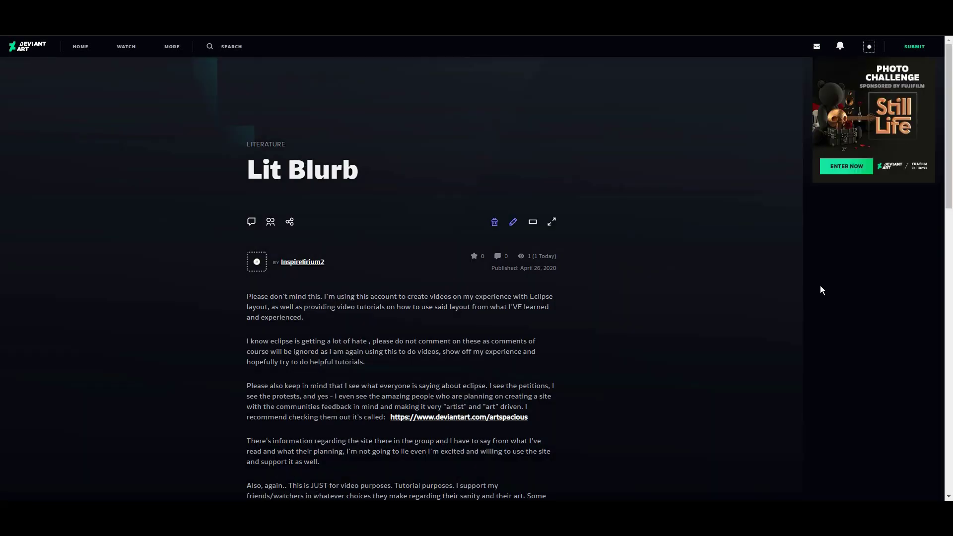
- Return to the profile's gallery page, reload it and look over the gallery folders and Featured deviations
left_click(80, 8)
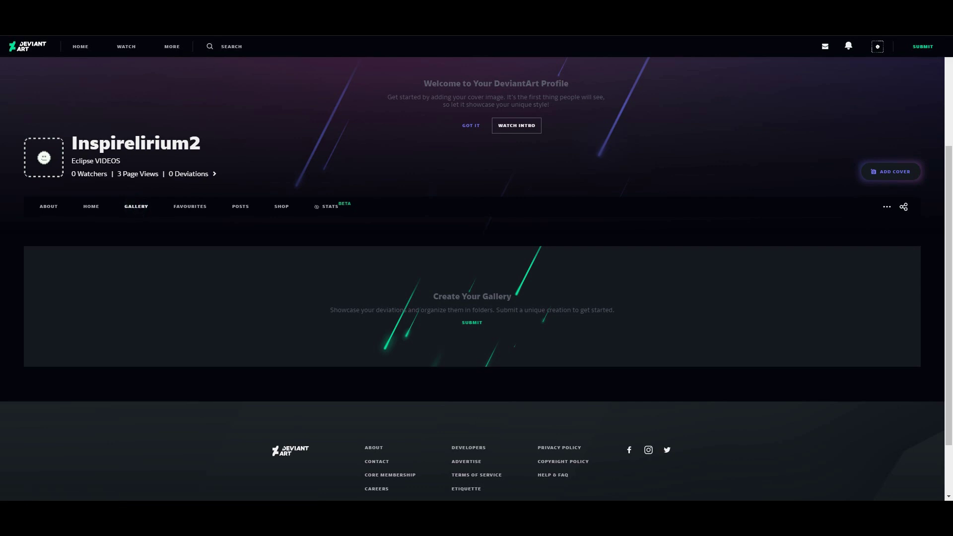
key("Return")
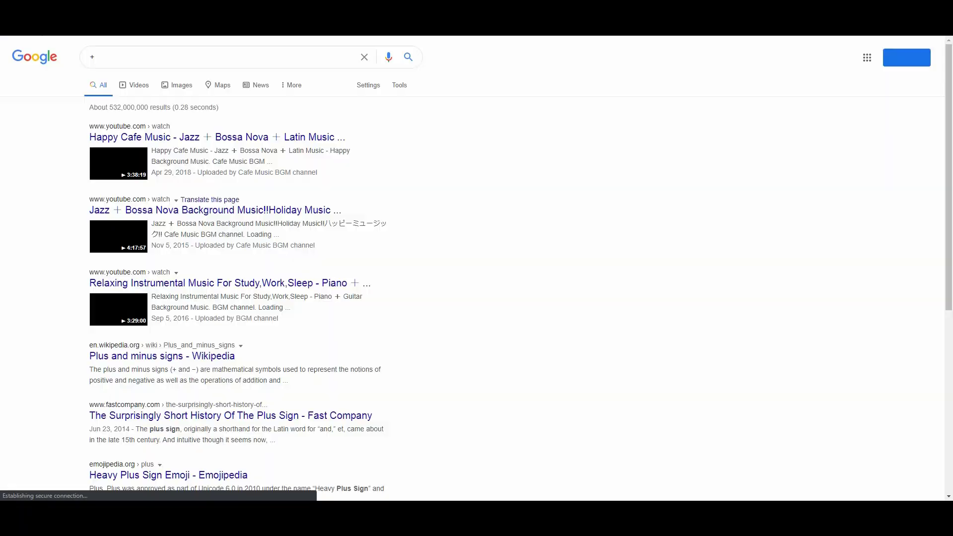
right_click(9, 11)
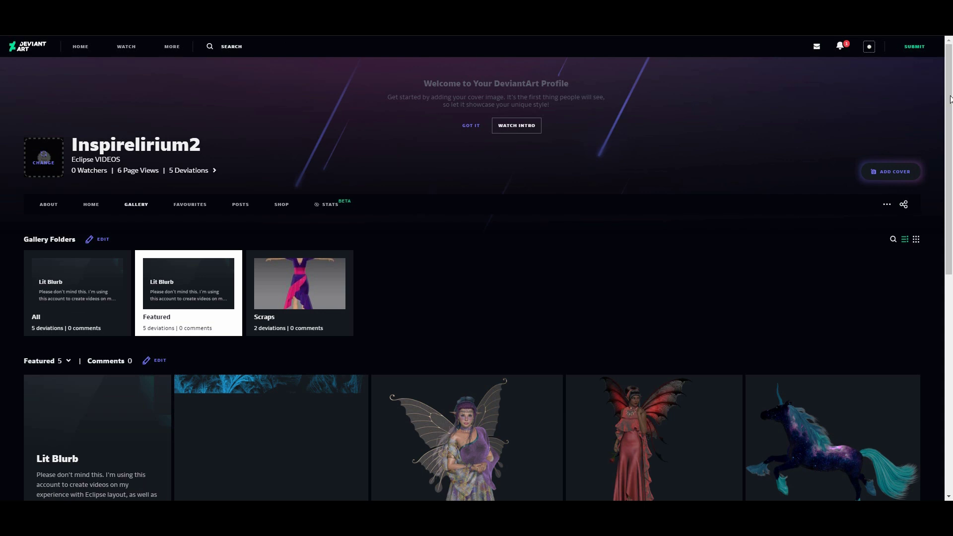
left_click_drag(949, 101, 952, 149)
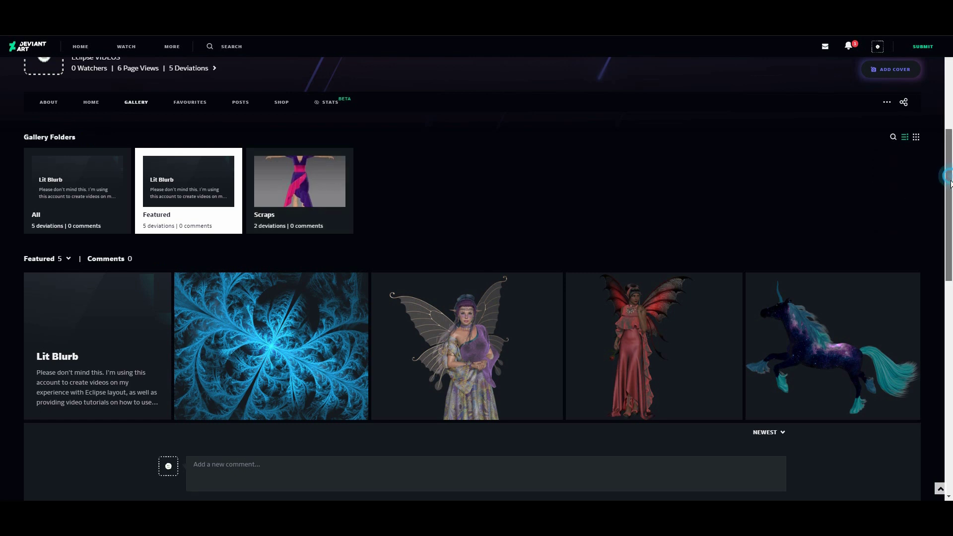
- Open the gallery folders for editing and create a new folder titled "Fractals"
mouse_move(952, 180)
left_mouse_down()
mouse_move(952, 190)
mouse_move(952, 172)
left_mouse_up()
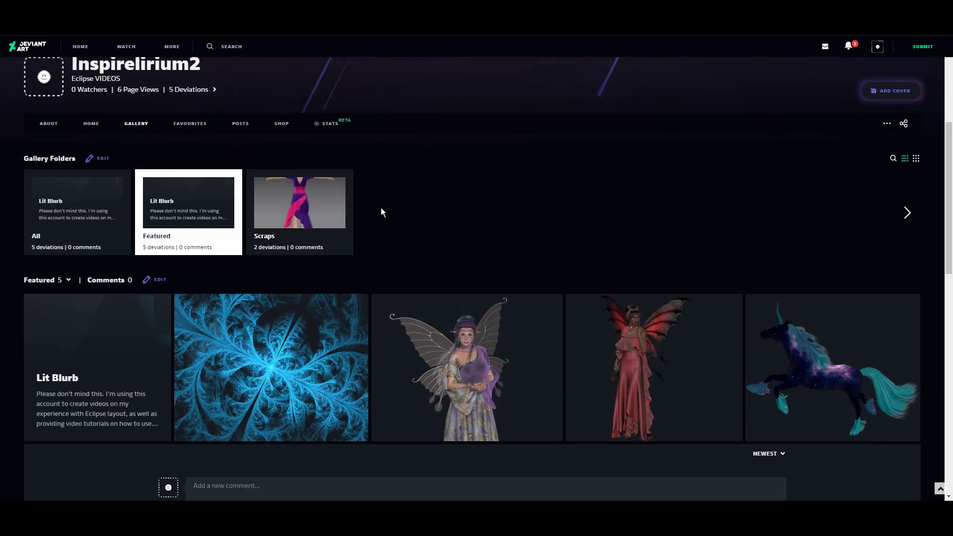
left_click(106, 159)
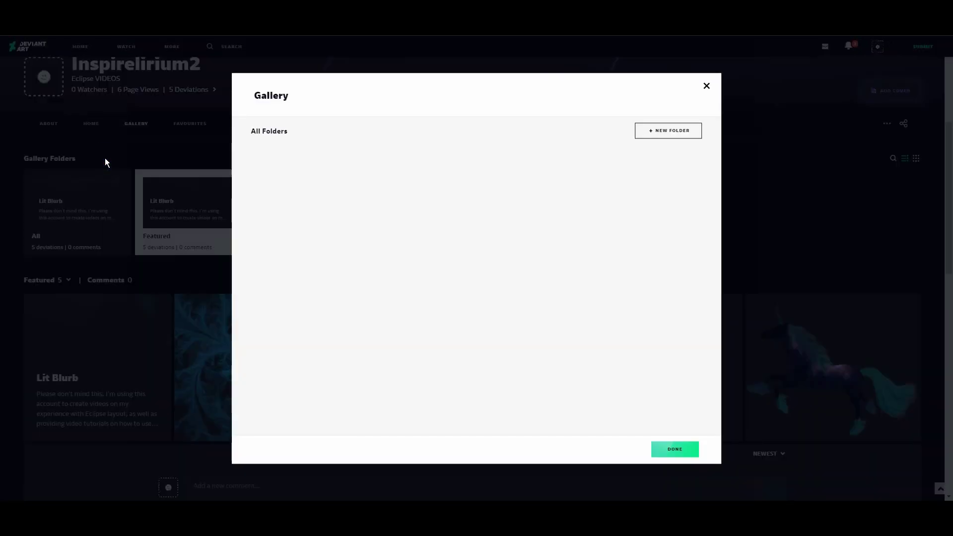
left_click(665, 131)
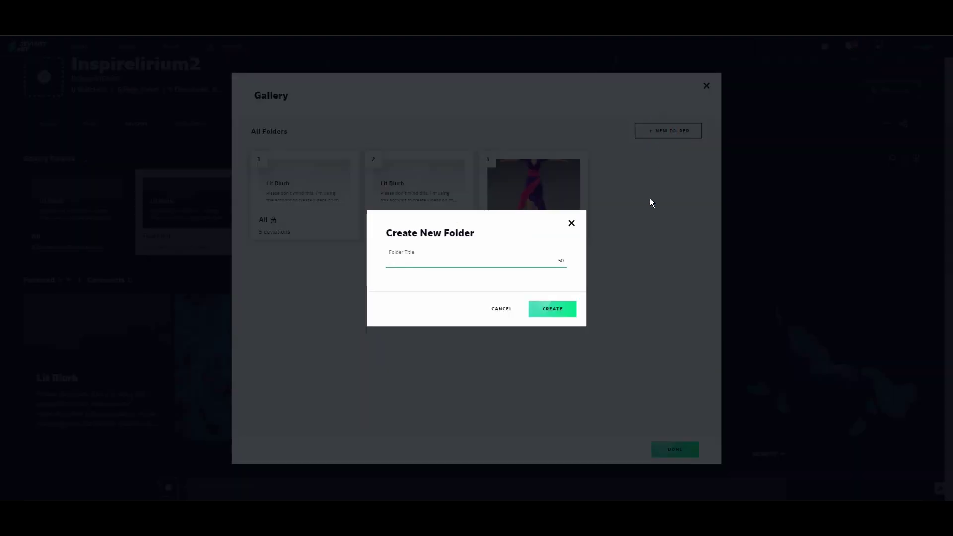
type("Fractals")
left_click(567, 307)
- Create another gallery folder titled "Renders" and finish editing the gallery folders
left_click(668, 131)
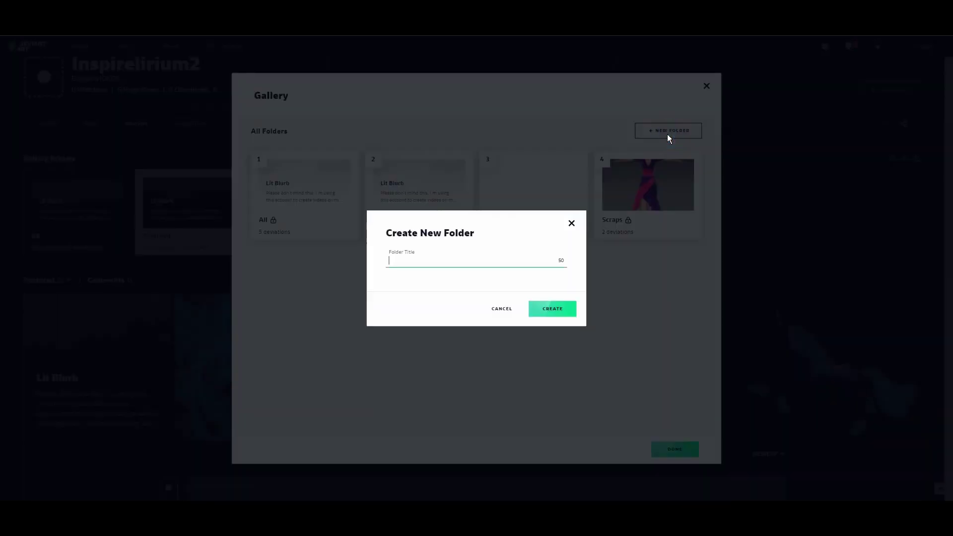
type("Renders")
left_click(558, 309)
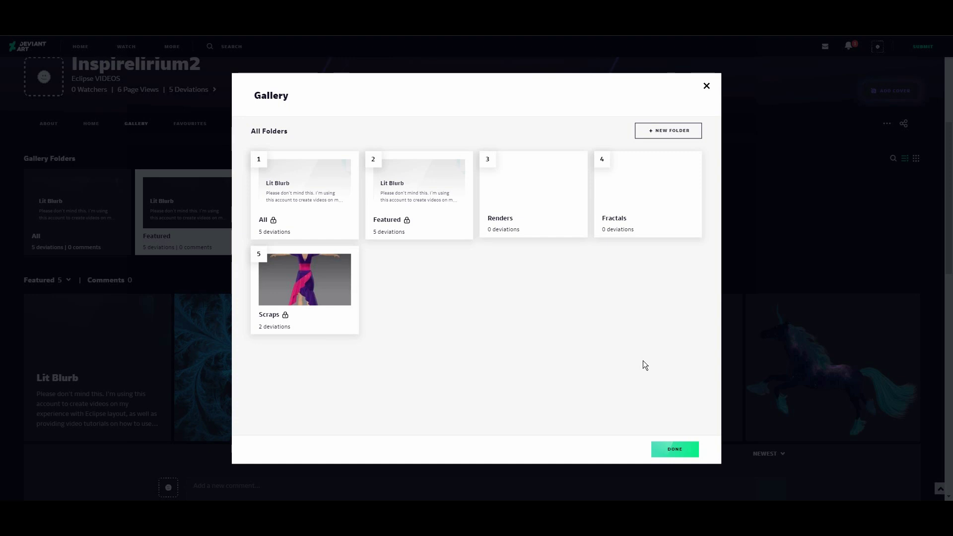
left_click(675, 449)
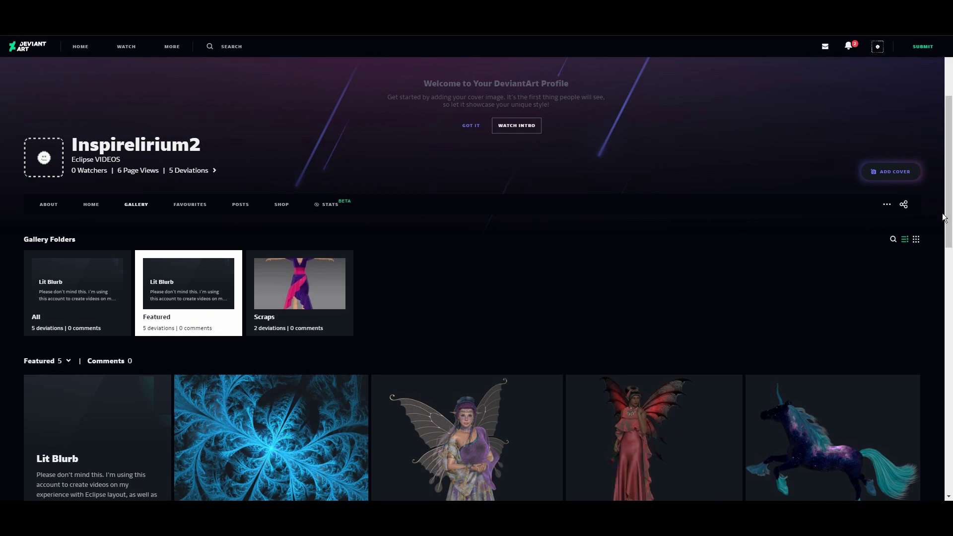
- Open the Goddess Fairy deviation from the Featured gallery in a separate tab and start editing its submission
scroll(948, 238, "down", 2)
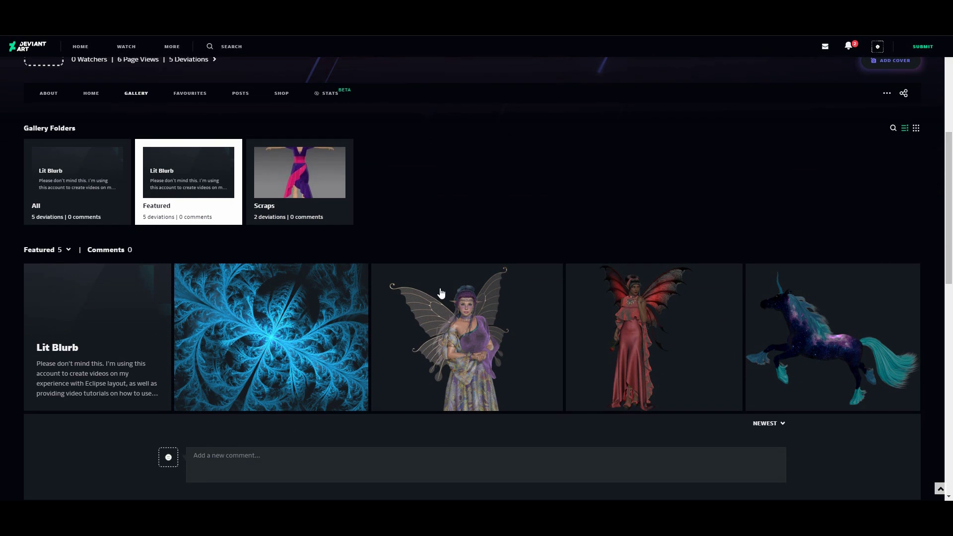
right_click(443, 323)
key("Escape")
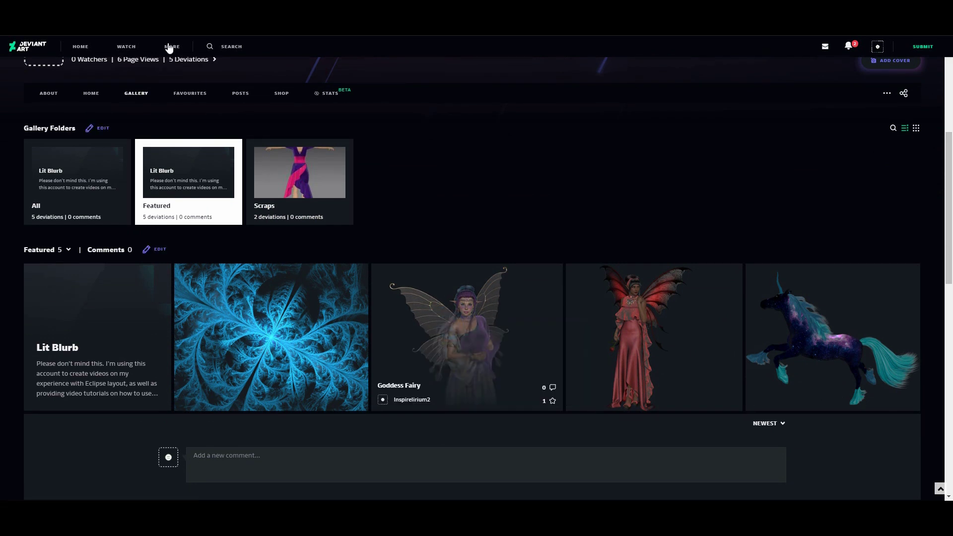
left_click(149, 4)
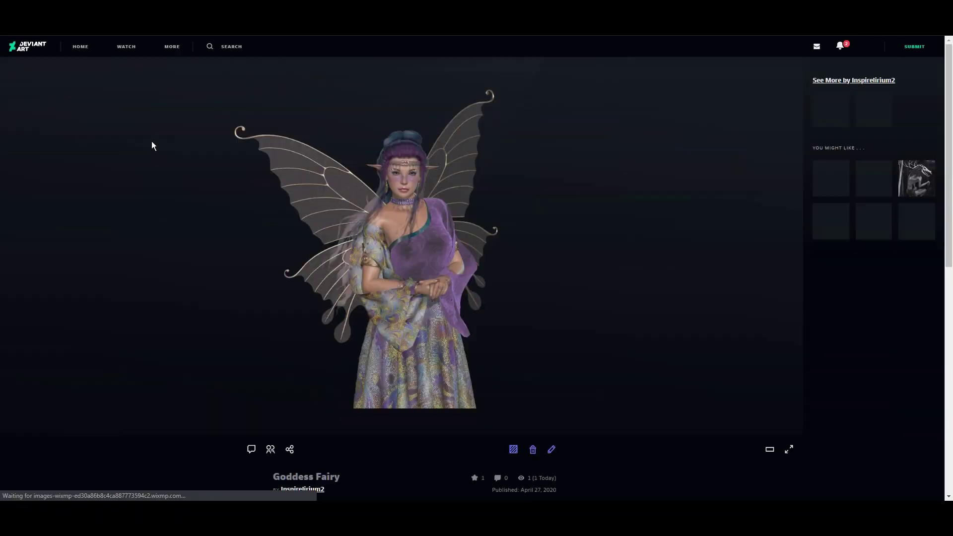
left_click(552, 450)
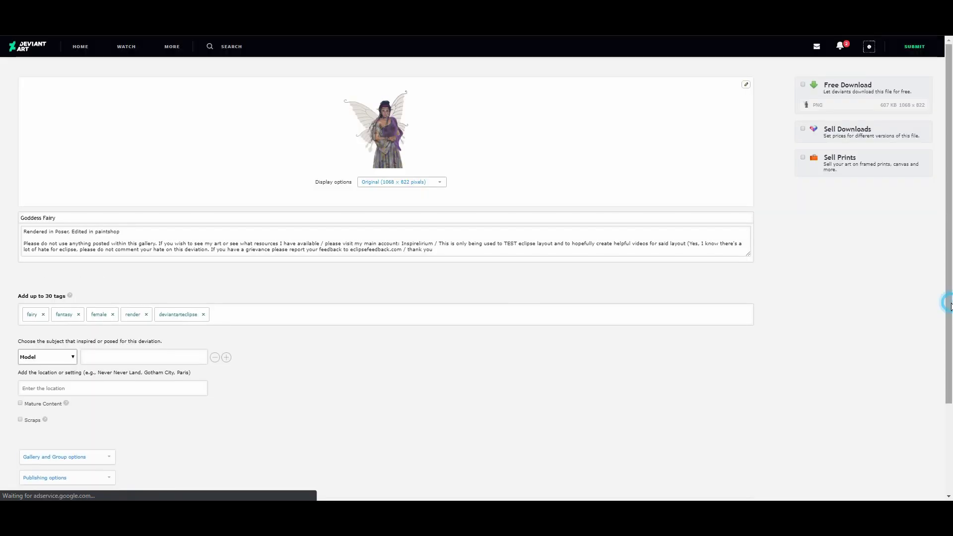
- Add Goddess Fairy to the Renders gallery folder alongside Featured and update the deviation
left_click_drag(951, 305, 950, 408)
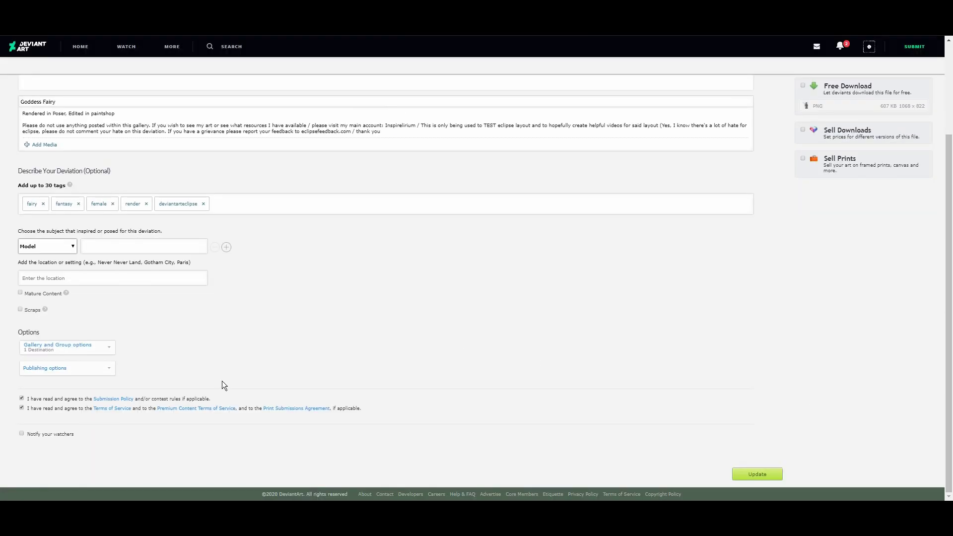
left_click(115, 353)
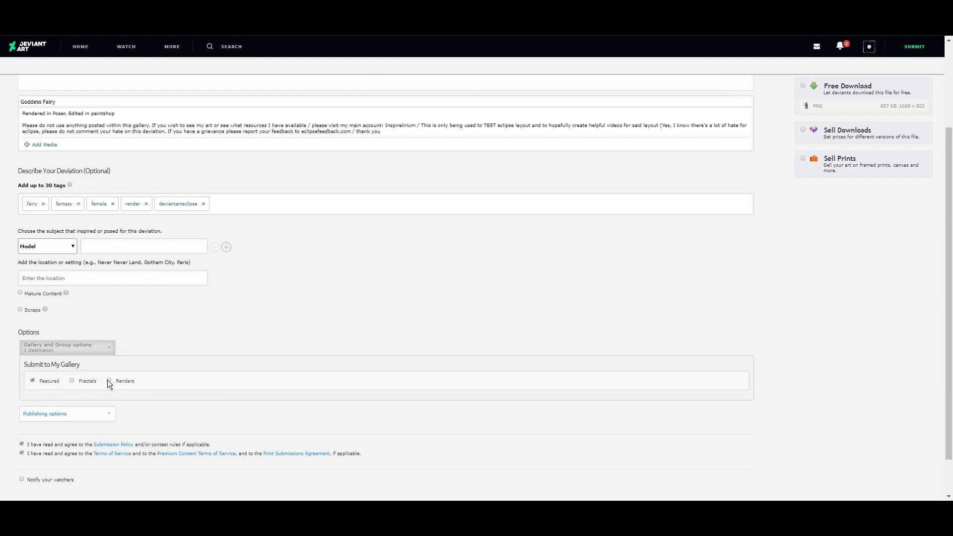
left_click(108, 381)
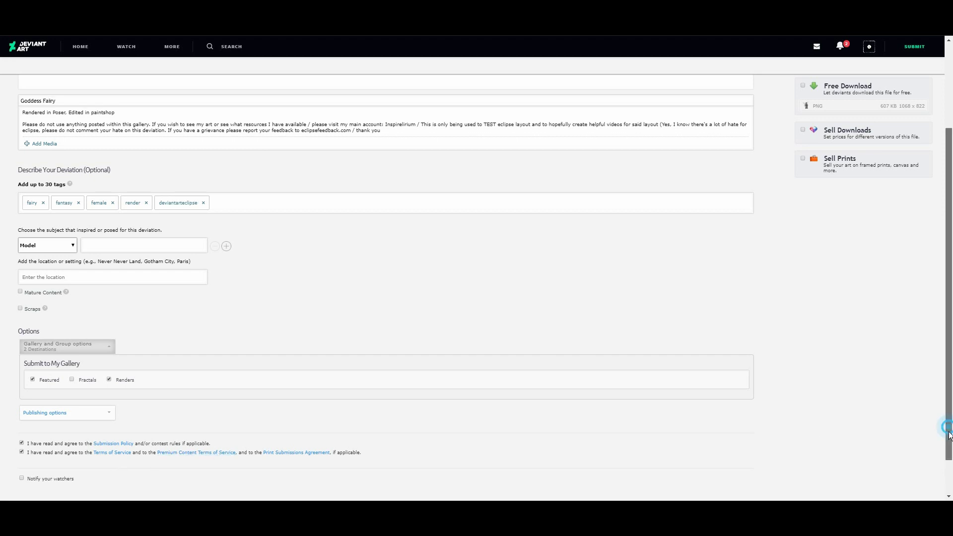
scroll(952, 436, "down", 2)
left_click(751, 473)
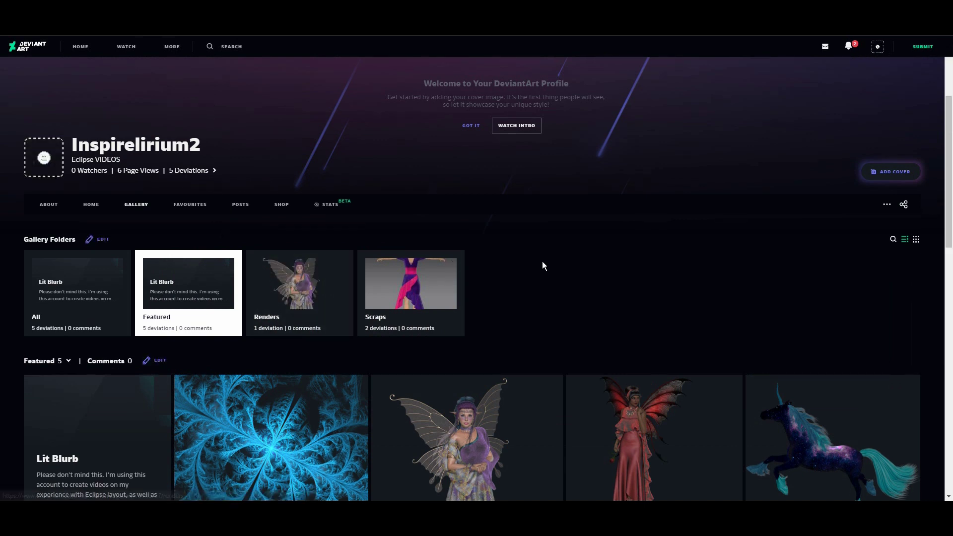
- View the All folder, return to Featured, open it for editing and copy the blue fractal deviation to the Fractals folder
left_click(48, 292)
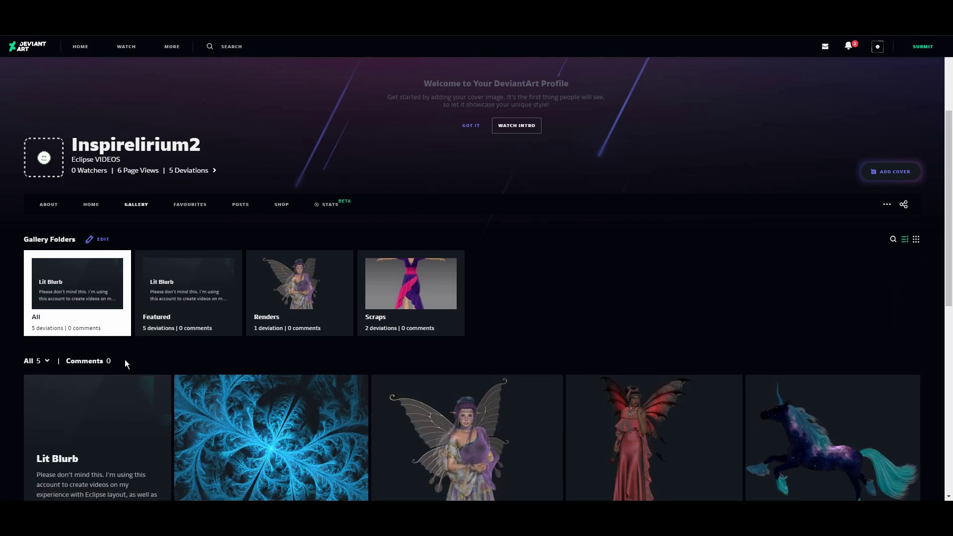
left_click(174, 298)
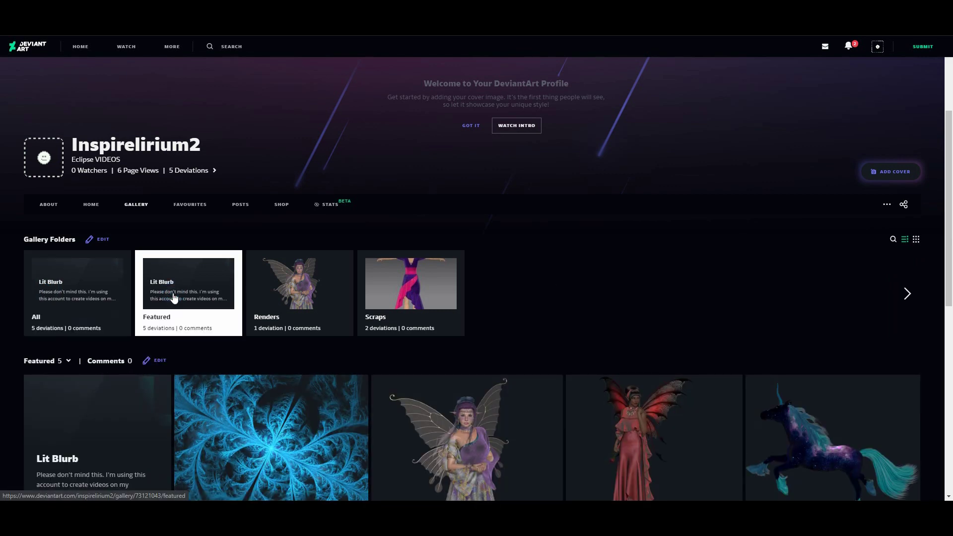
left_click(162, 360)
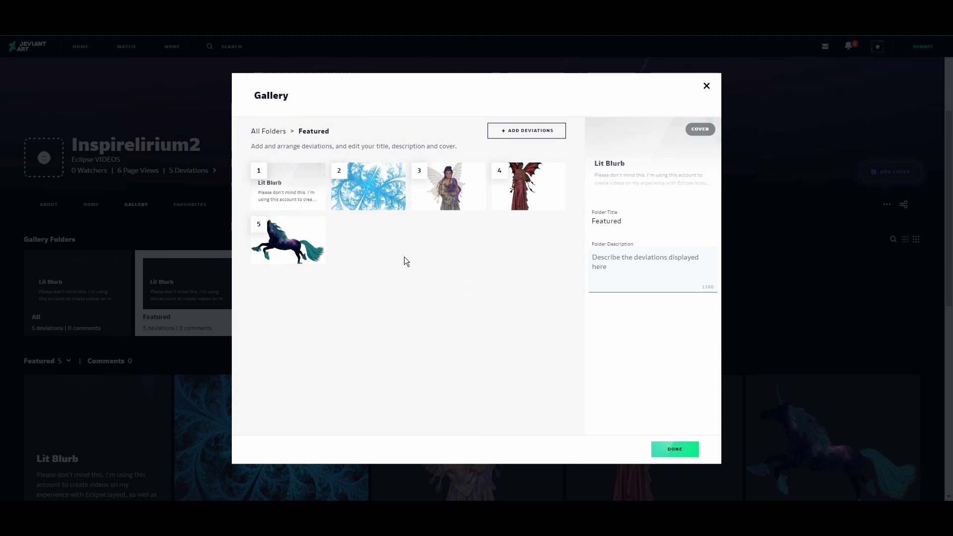
mouse_move(396, 206)
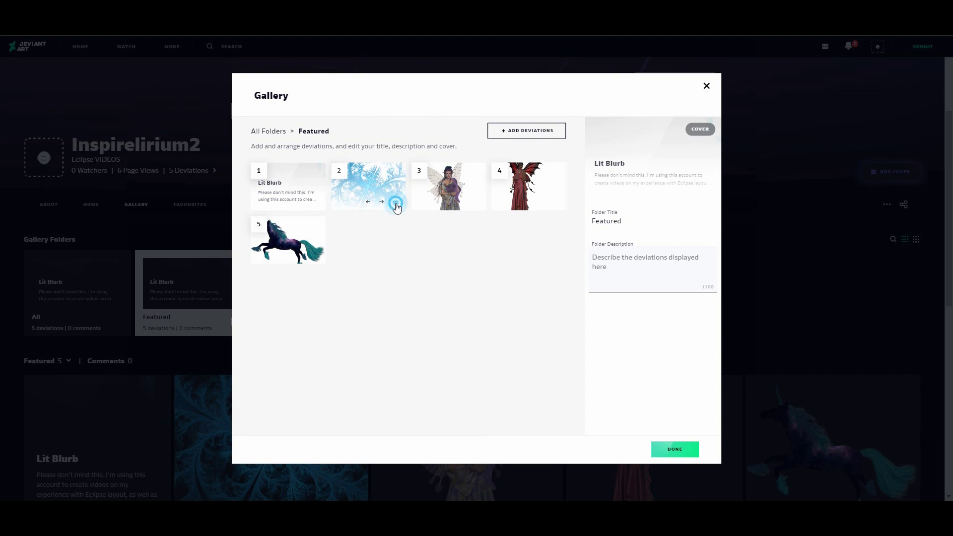
left_click(396, 204)
mouse_move(432, 253)
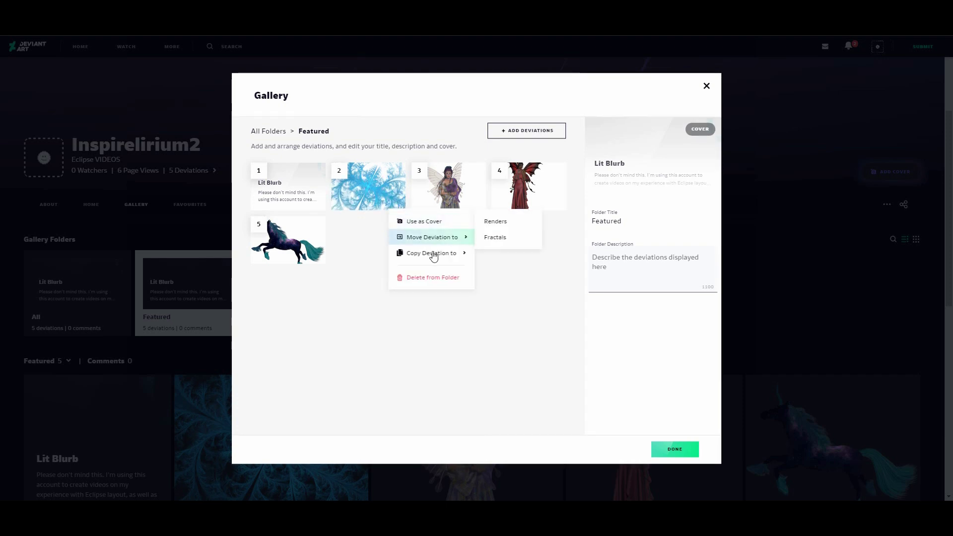
left_click(498, 254)
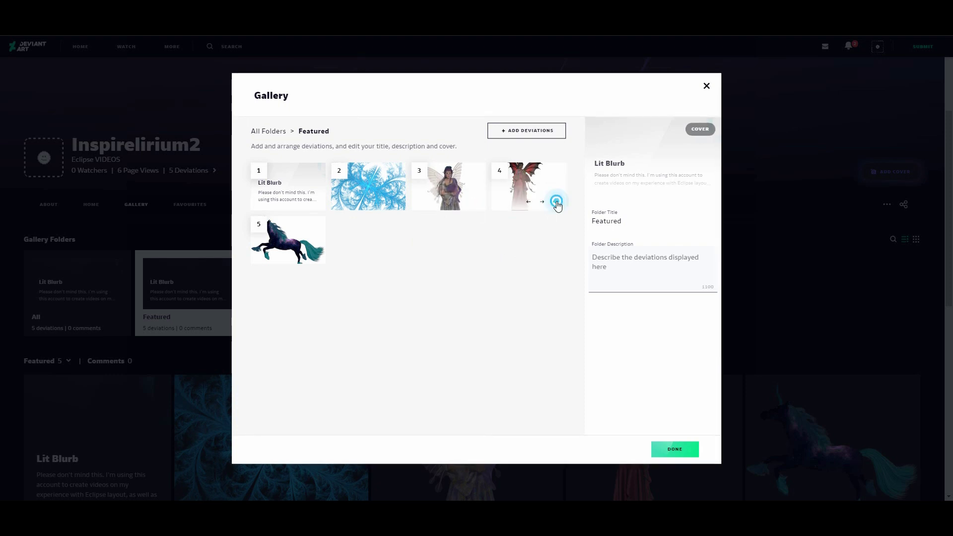
- Copy the red-winged fairy and the unicorn deviations from Featured to the Renders folder
left_click(555, 201)
mouse_move(574, 253)
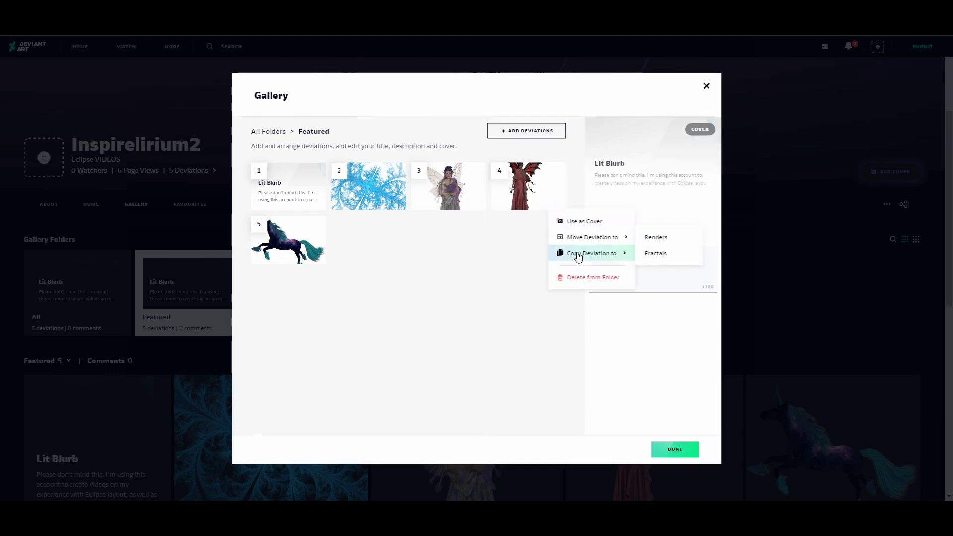
left_click(657, 237)
left_click(319, 258)
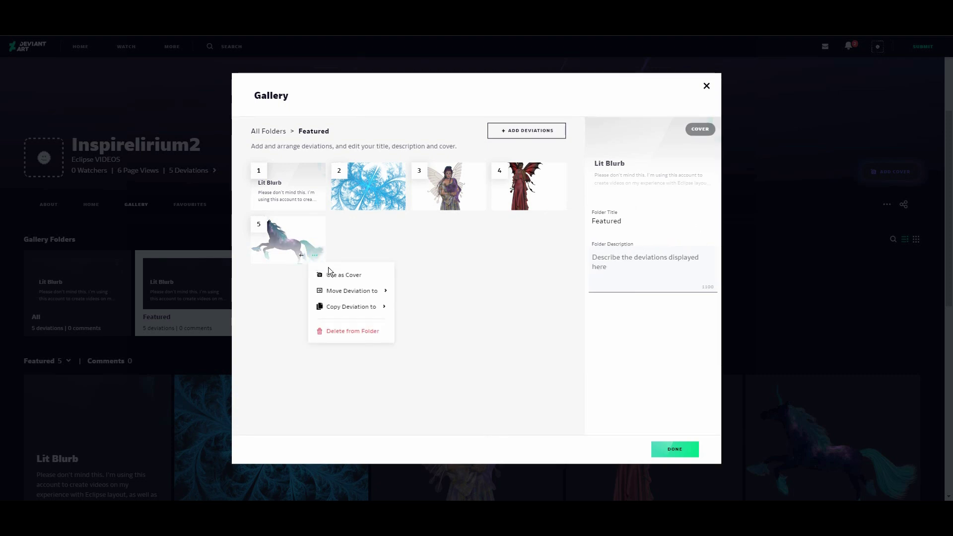
mouse_move(356, 307)
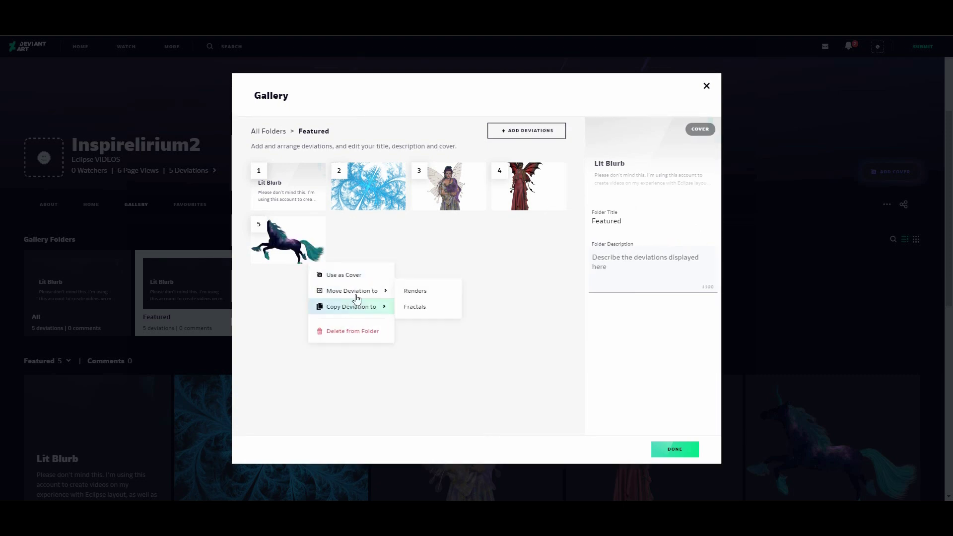
left_click(425, 295)
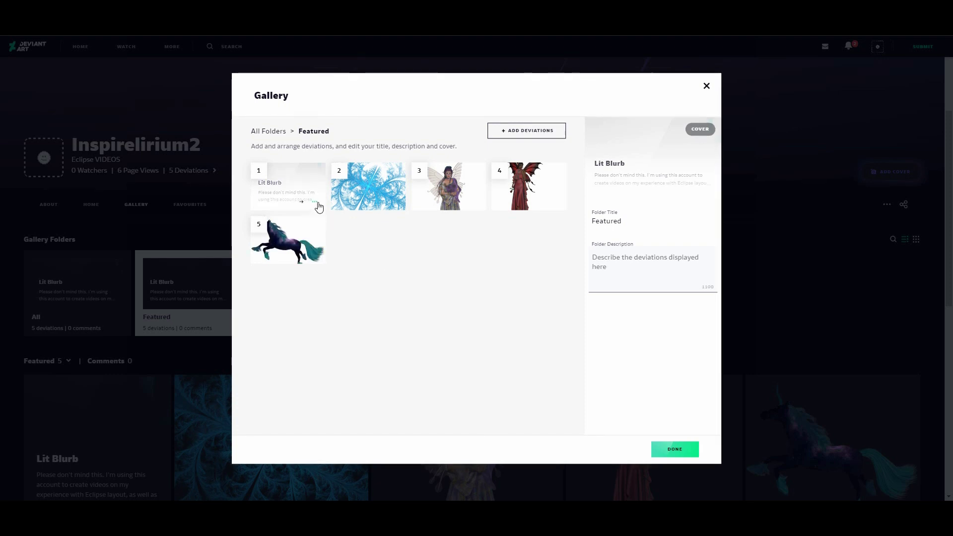
- Check the copy destinations offered for Lit Blurb without choosing one, and finish editing the Featured folder
left_click(318, 204)
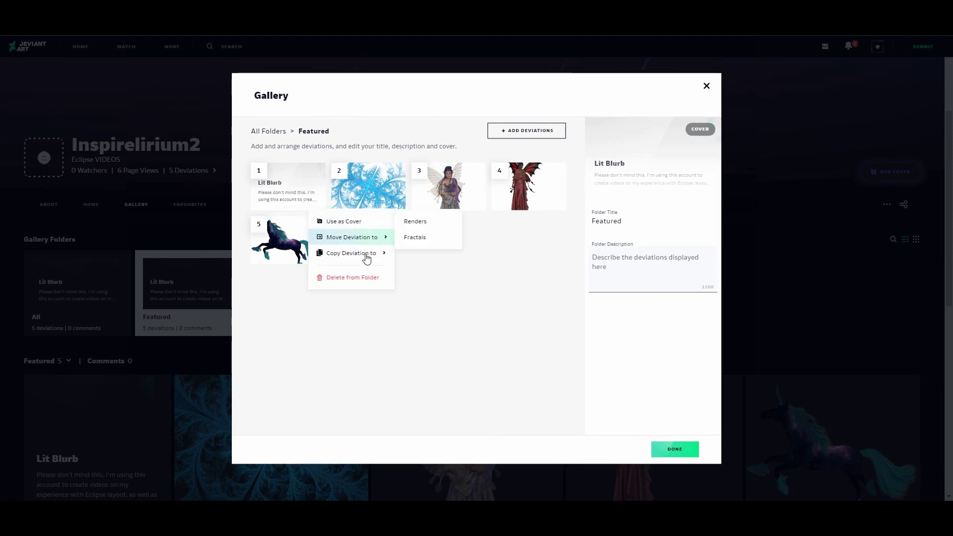
mouse_move(369, 255)
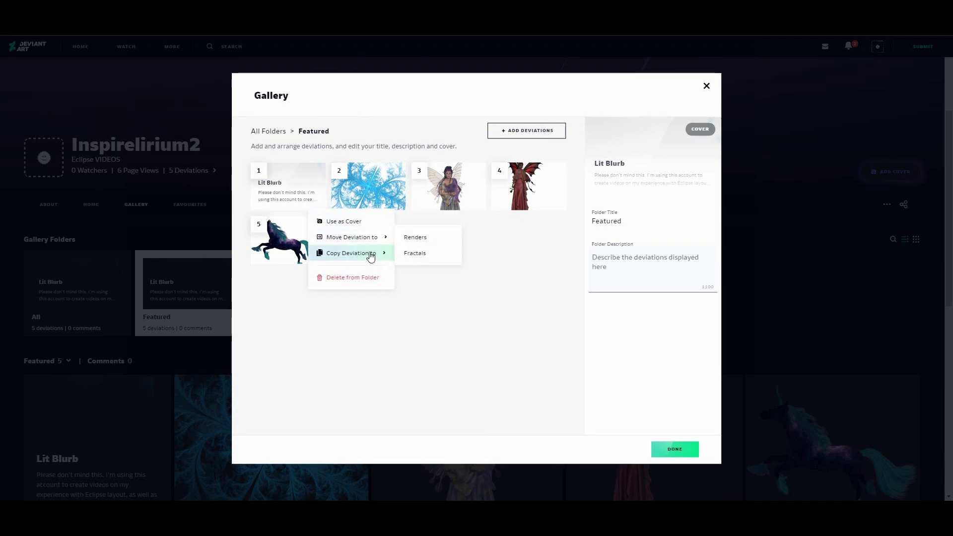
left_click(455, 320)
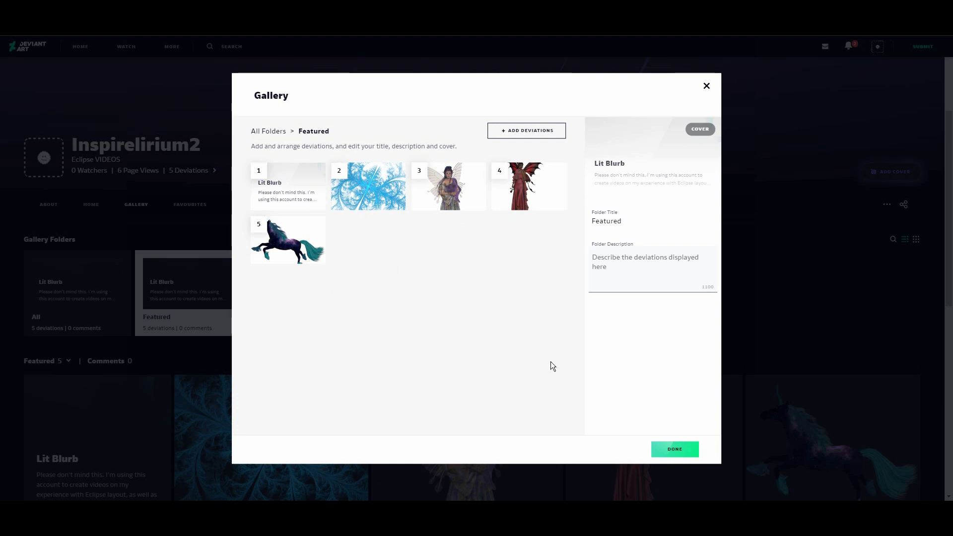
left_click(674, 449)
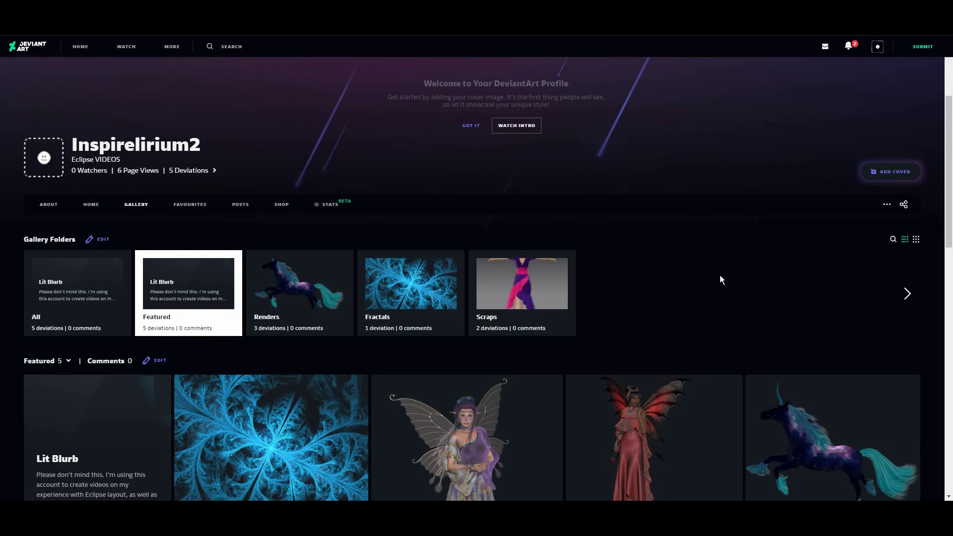
- Open the test account's favourites page, and go to the Inspirelirium main account's gallery
left_click(190, 206)
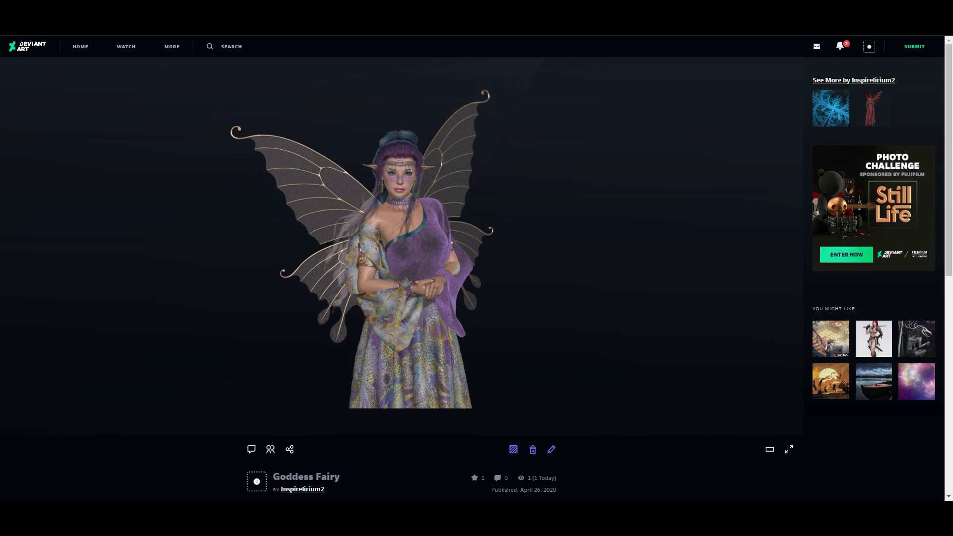
type("in")
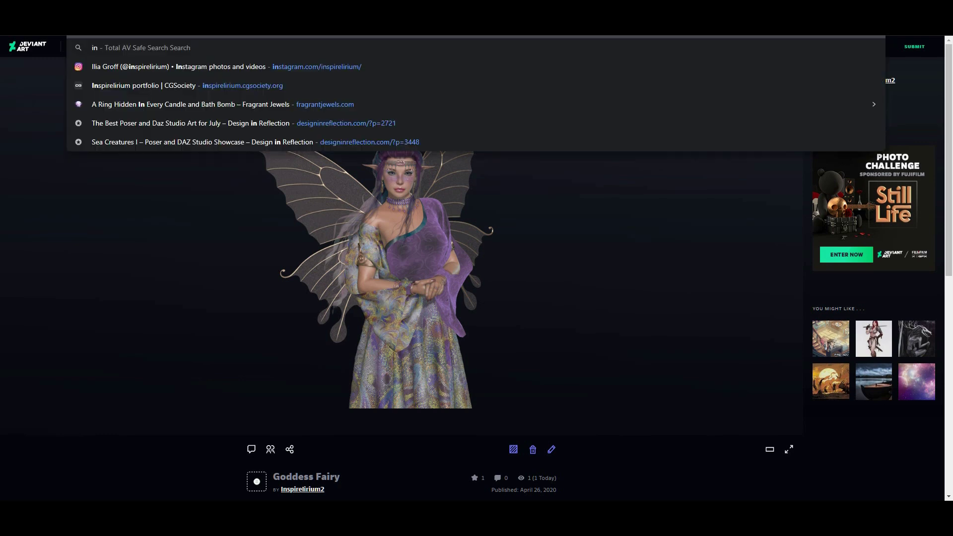
key("Return")
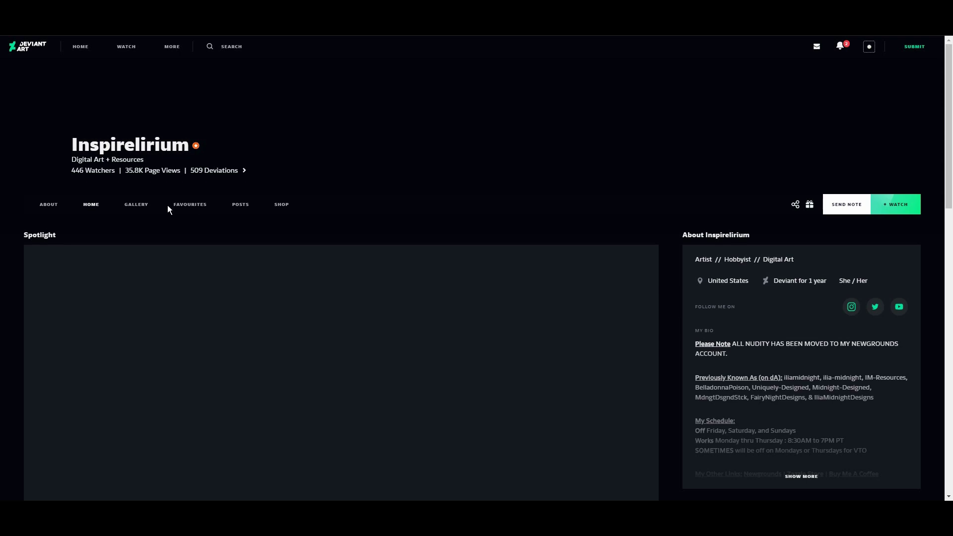
left_click(144, 206)
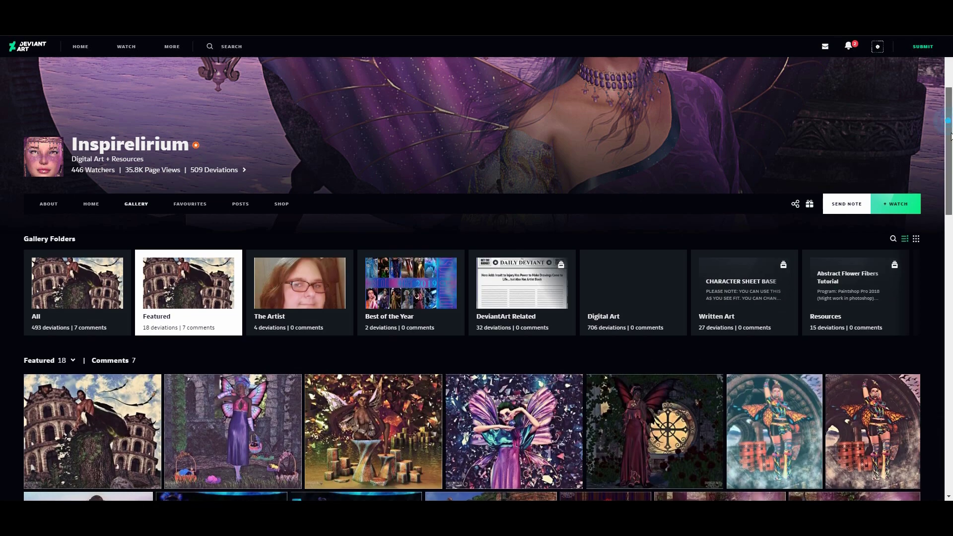
- Add several of Inspirelirium's Featured artworks to the favourites, including the fairy with the basket and "AprilFAE - Her Bloody Garden"
left_click_drag(949, 125, 952, 180)
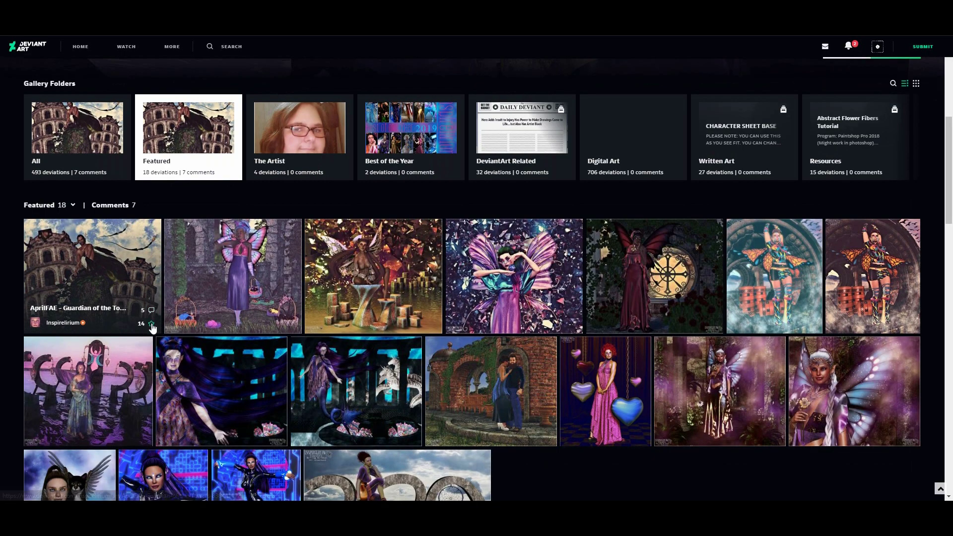
left_click(291, 324)
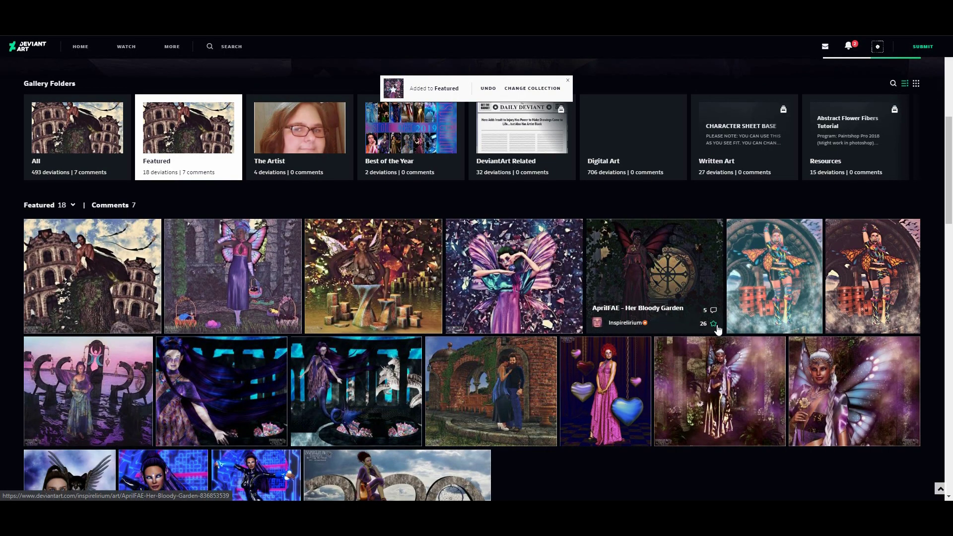
left_click(716, 326)
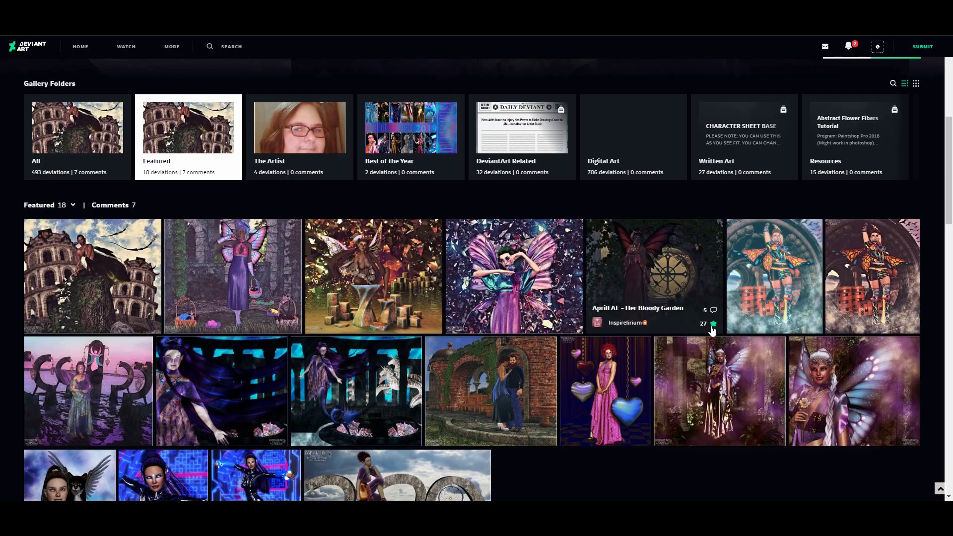
- Open Inspirelirium's "Hanging Hearts" deviation and add it to the favourites
left_click(615, 381)
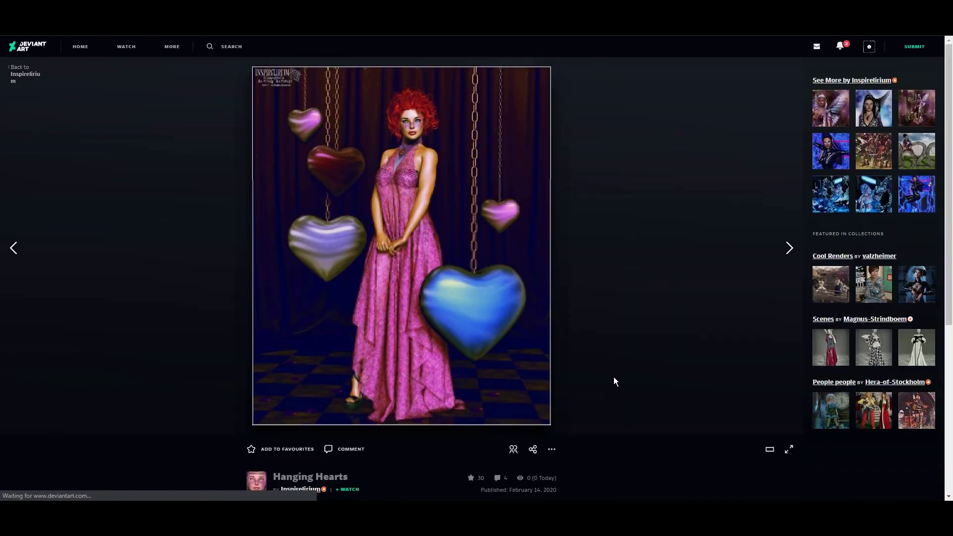
scroll(951, 185, "down", 1)
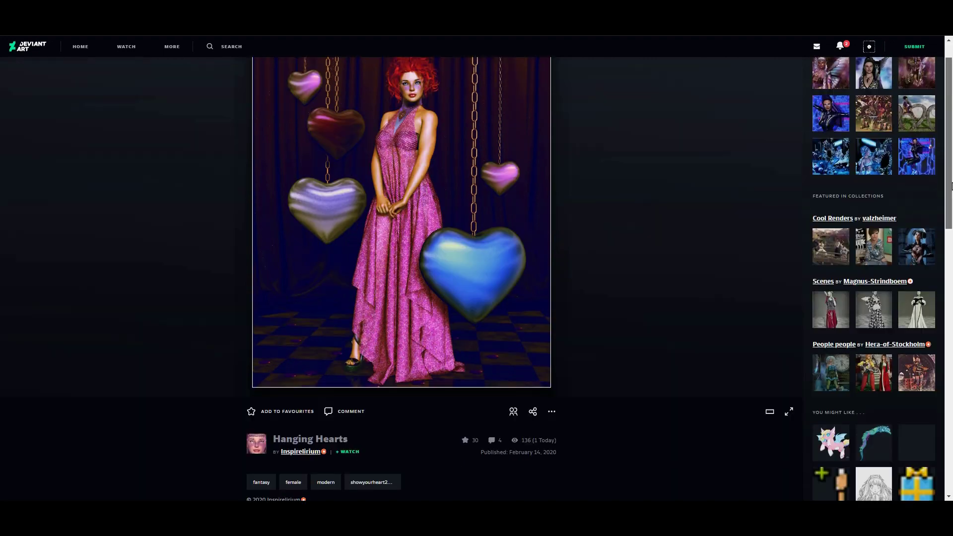
scroll(286, 411, "down", 1)
left_click(285, 396)
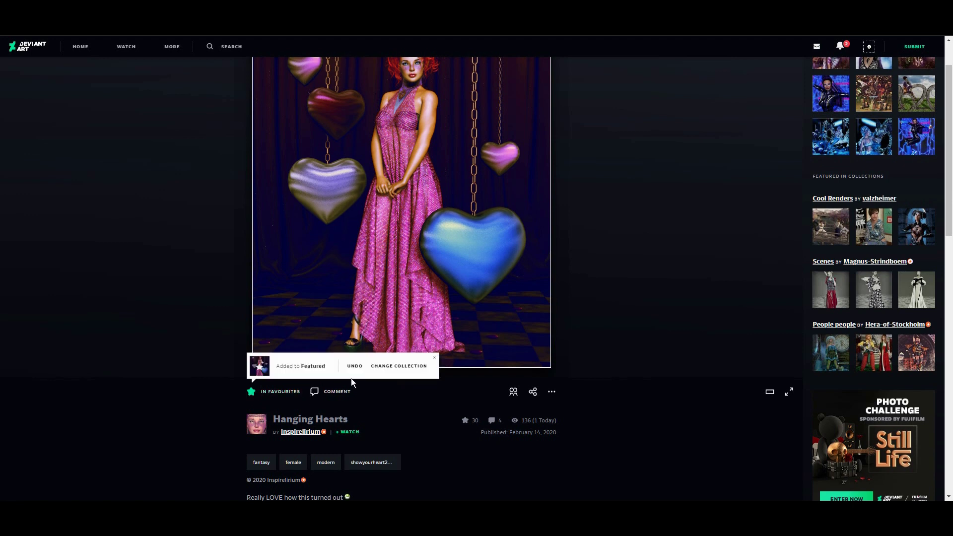
- Create a favourites collection named "Pretty" for "Hanging Hearts", keeping it in Featured as well, and save the collection choice
left_click(402, 368)
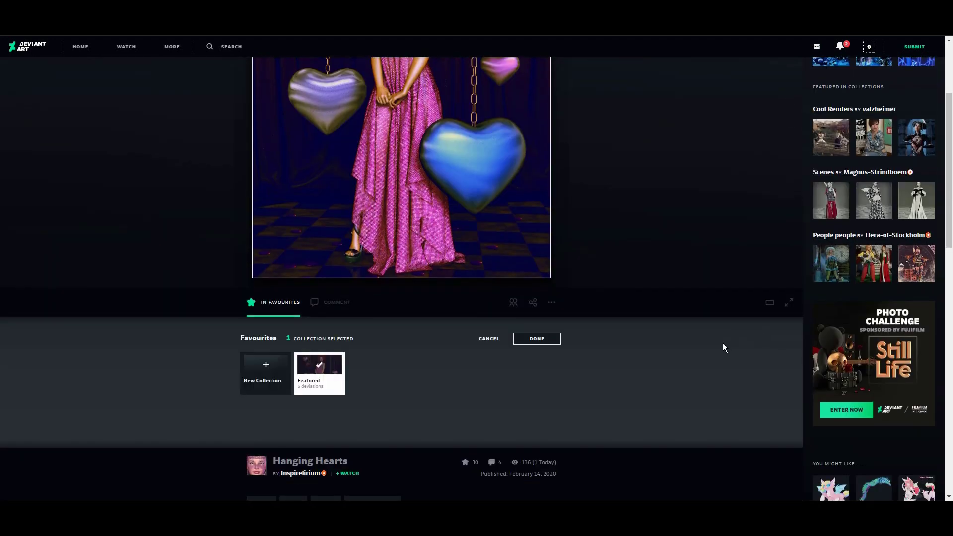
left_click(273, 370)
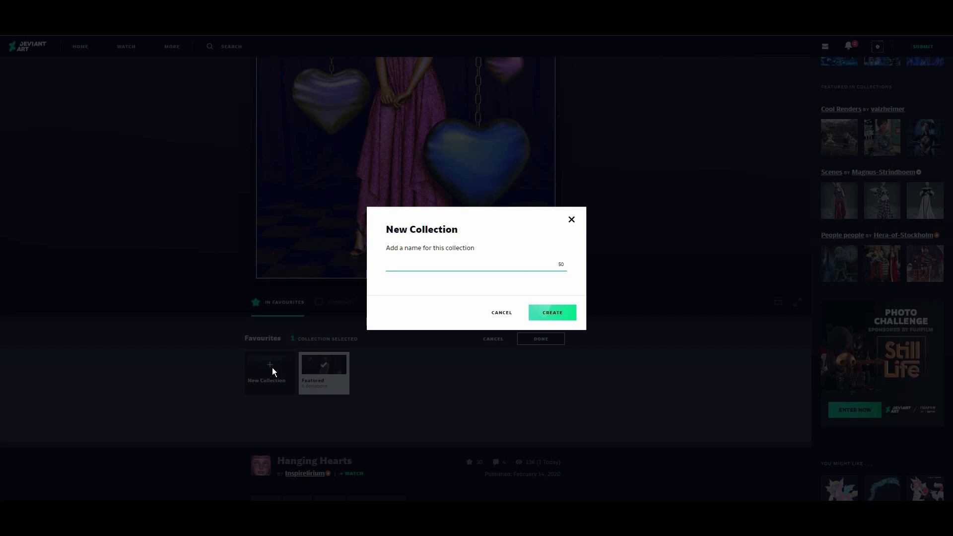
type("Pretty")
left_click(557, 313)
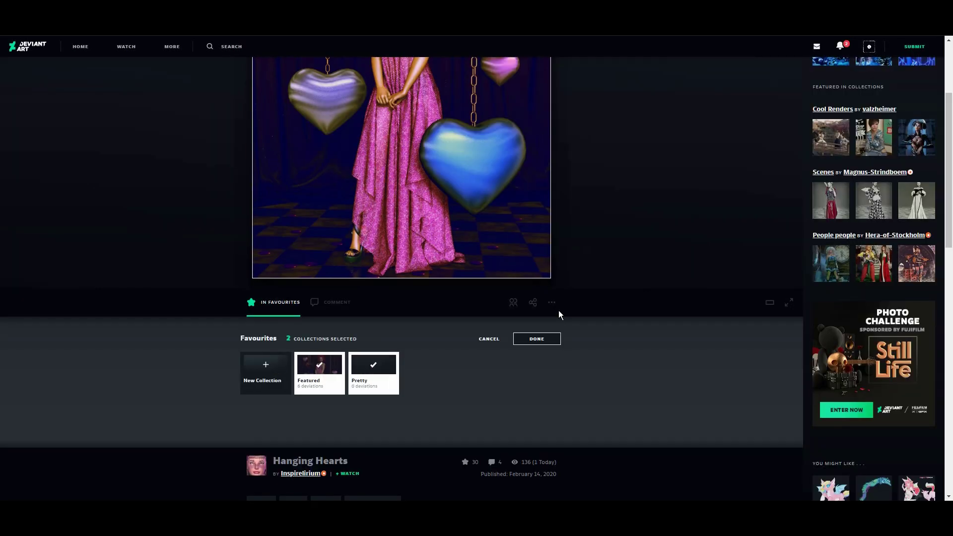
left_click(537, 340)
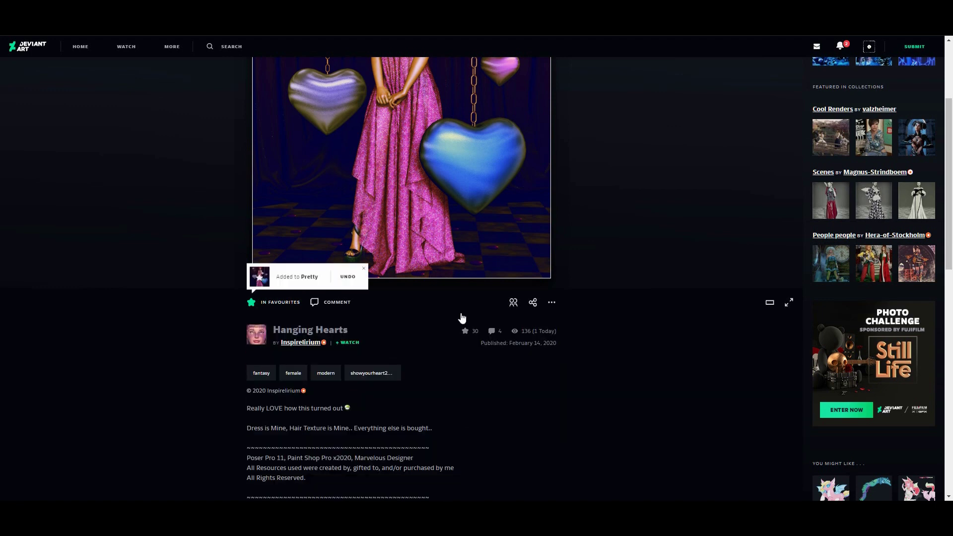
- Return to the test account's favourites page, reload it, and create a new collection titled "Fairies"
left_click(219, 8)
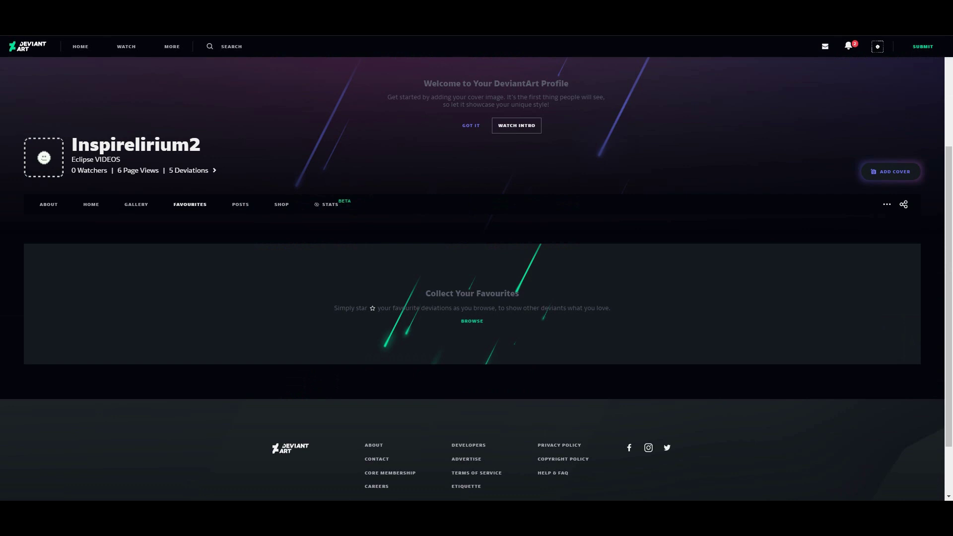
key("F5")
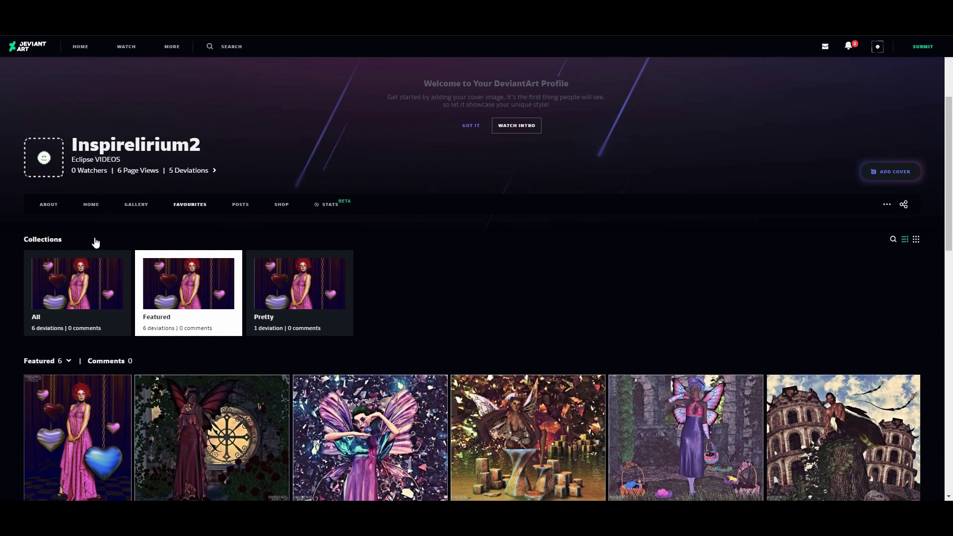
mouse_move(87, 243)
left_click(87, 239)
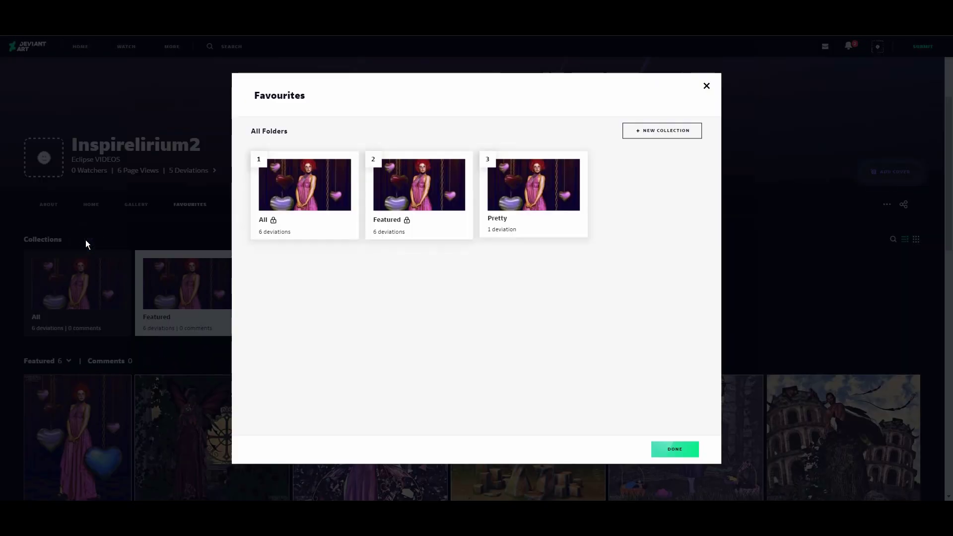
left_click(644, 134)
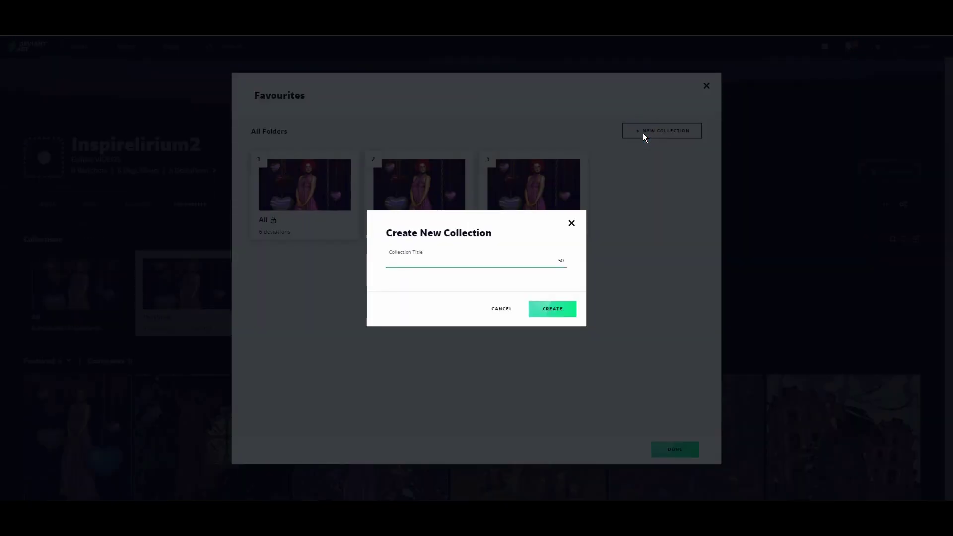
type("Fairies")
left_click(557, 308)
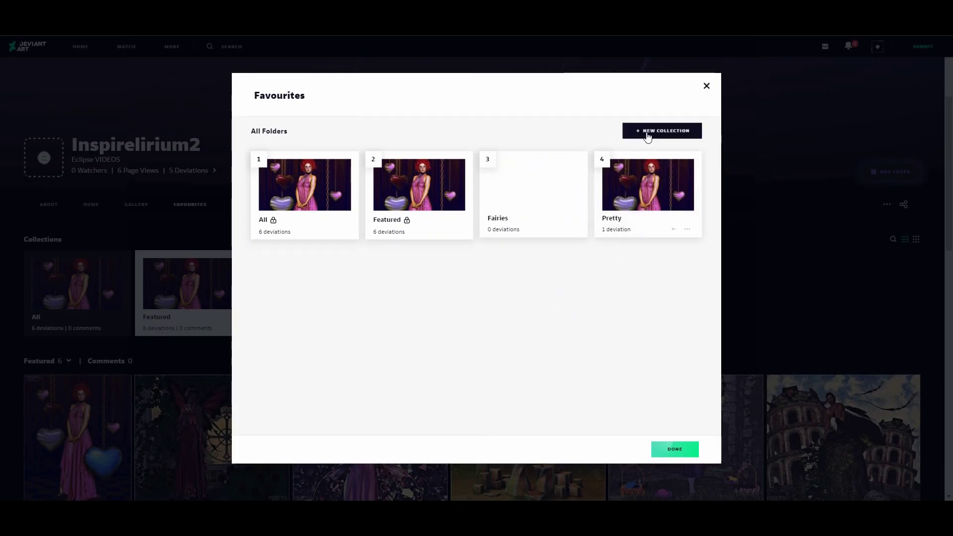
left_click(666, 450)
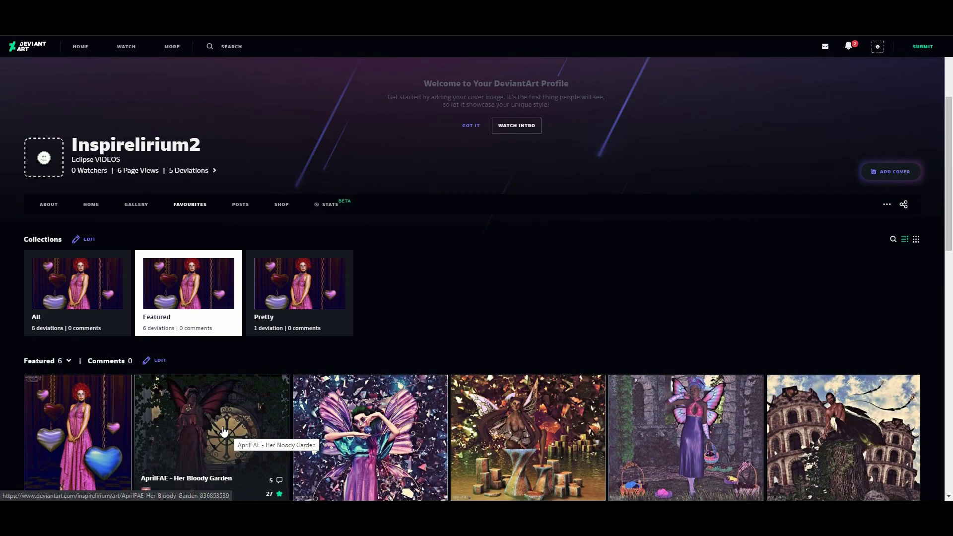
- View the "AprilFAE - Her Bloody Garden" deviation in a separate tab, and return to the test account's favourites
right_click(223, 432)
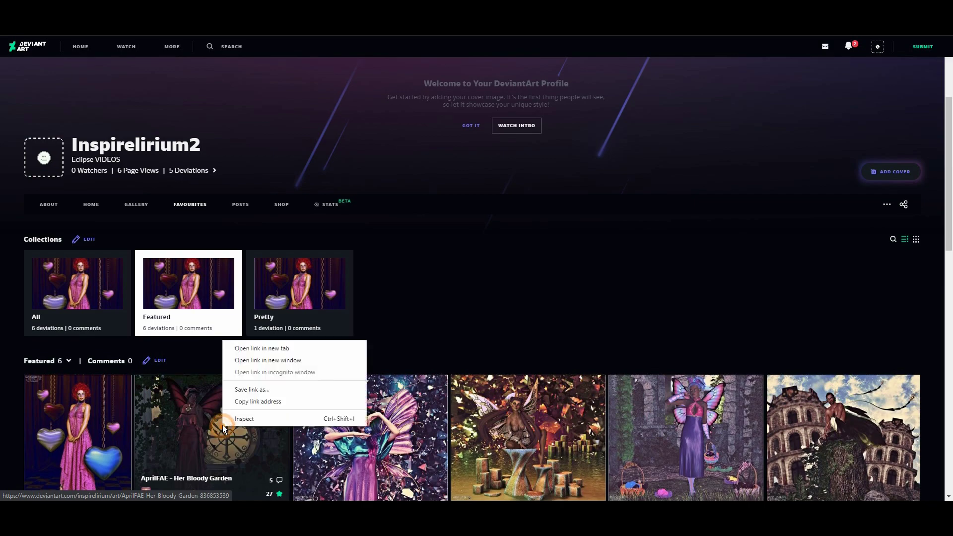
left_click(252, 343)
left_click(175, 8)
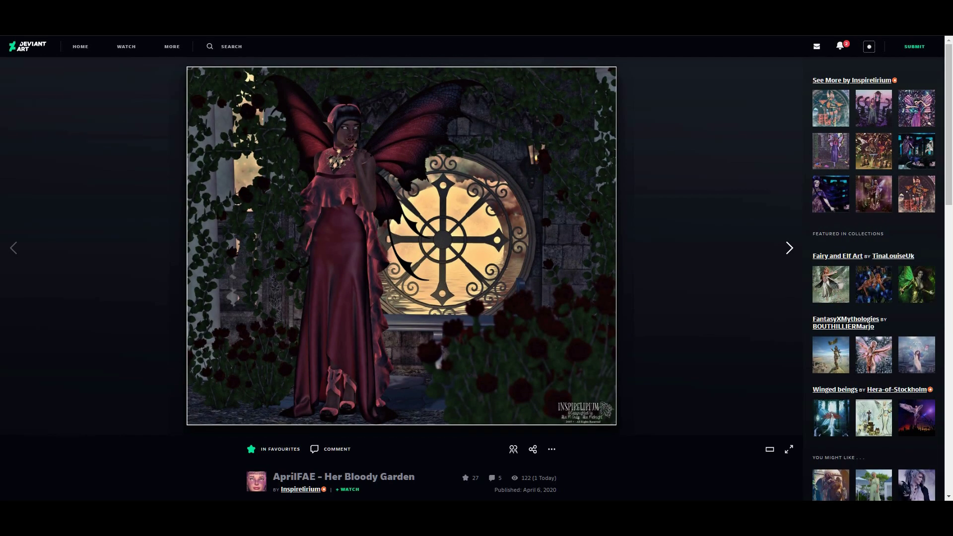
left_click(164, 8)
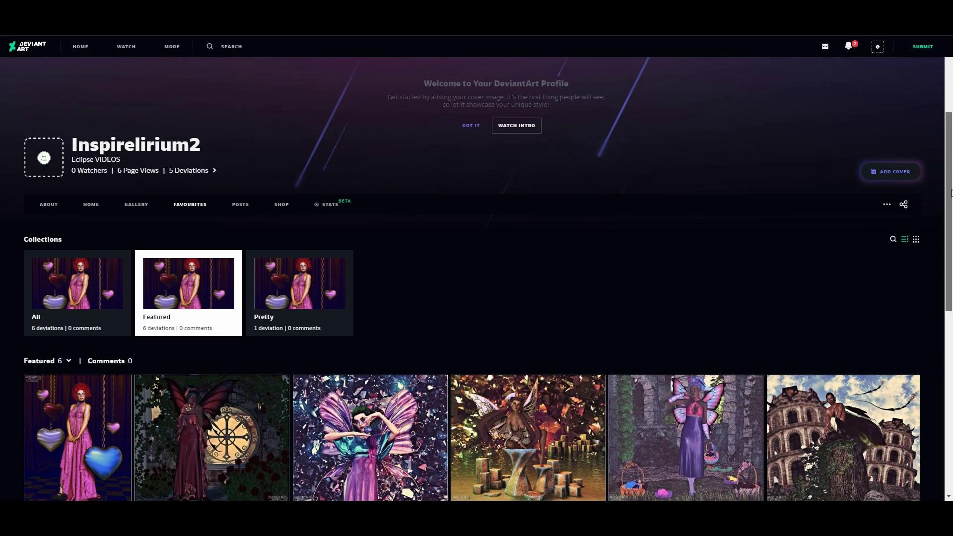
- Edit the Featured favourites collection and copy "AprilFAE - Her Bloody Garden" to the Fairies collection
scroll(500, 262, "down", 3)
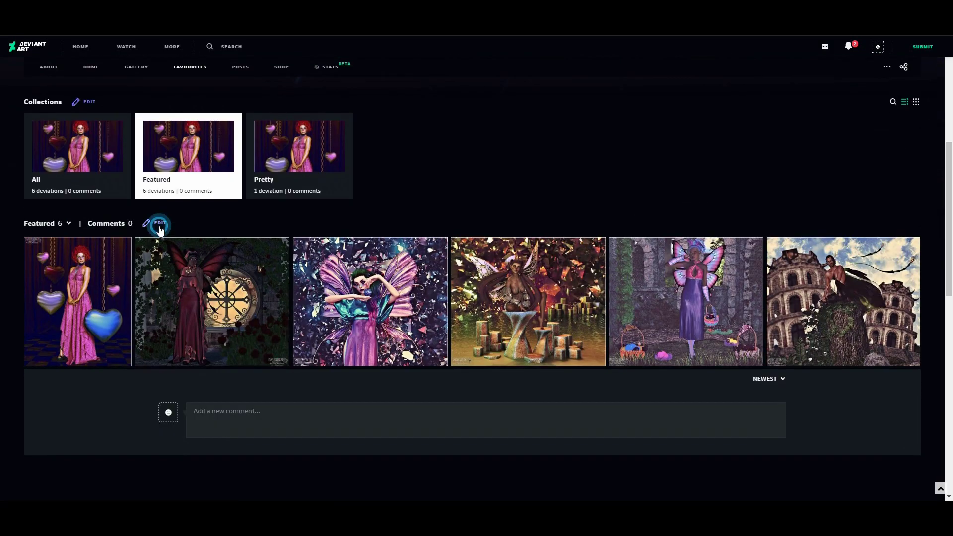
left_click(159, 226)
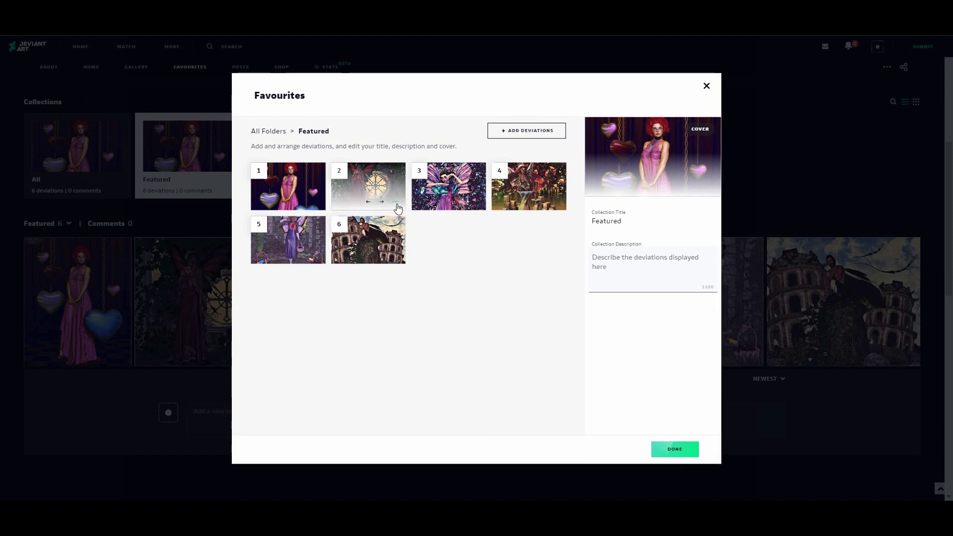
left_click(396, 204)
mouse_move(425, 253)
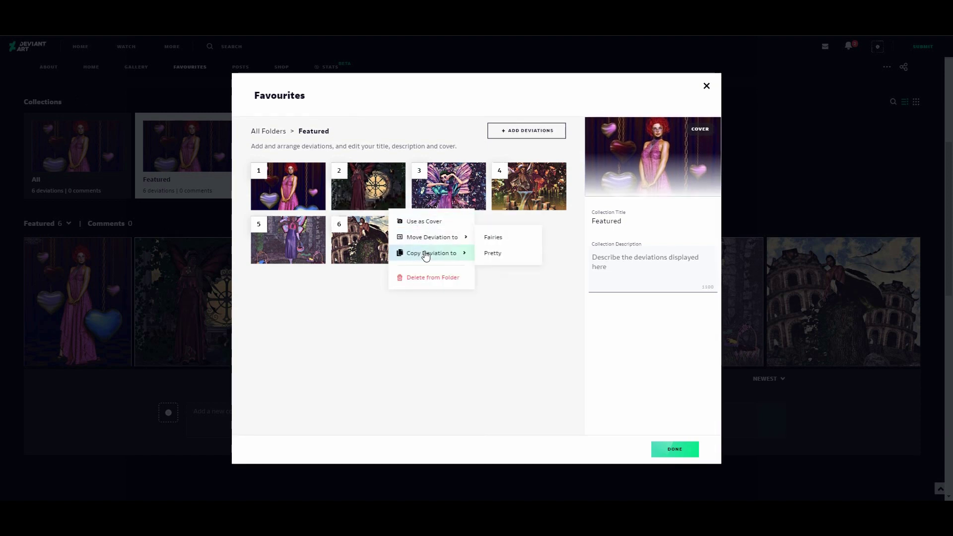
left_click(495, 242)
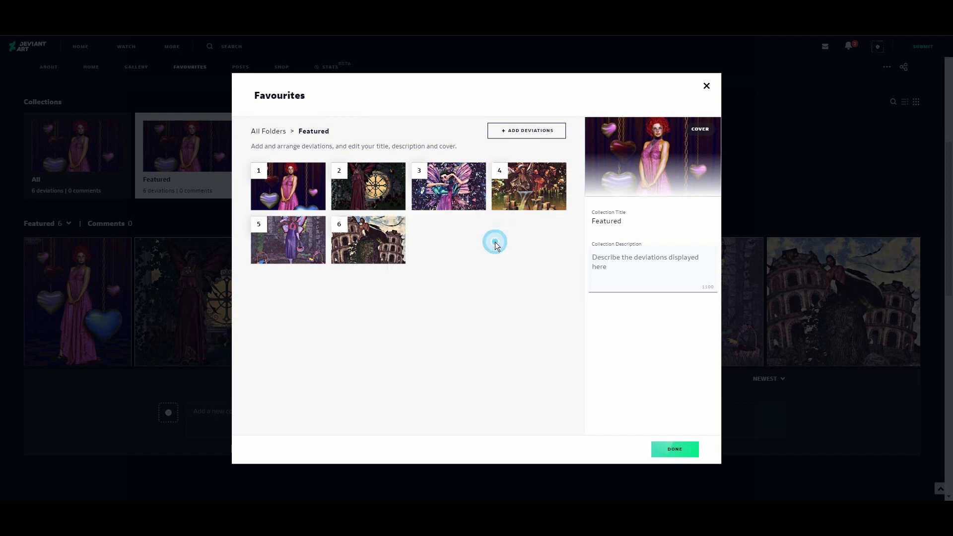
- Move the pink-winged fairy and the fairy with the basket from Featured to the Fairies collection, and finish editing
left_click(478, 202)
mouse_move(496, 237)
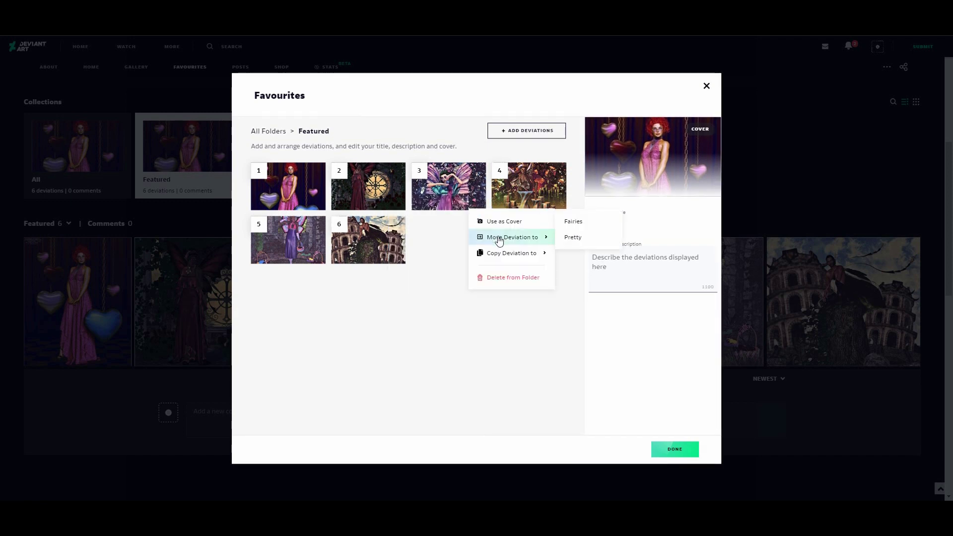
left_click(584, 222)
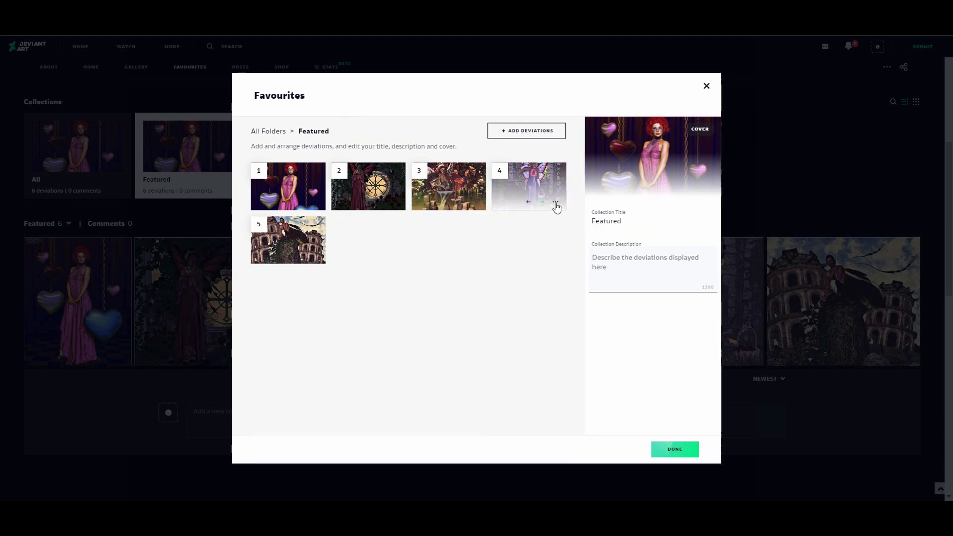
left_click(556, 203)
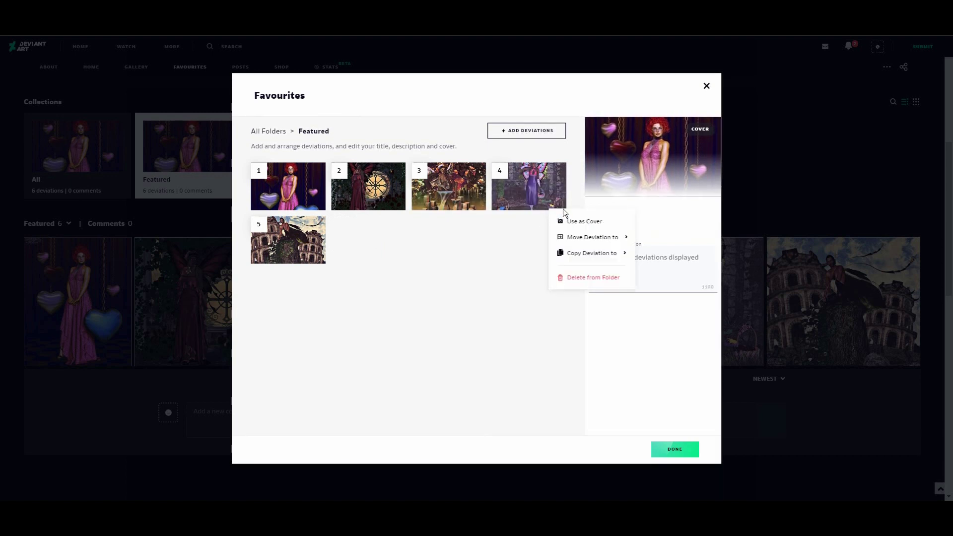
mouse_move(567, 238)
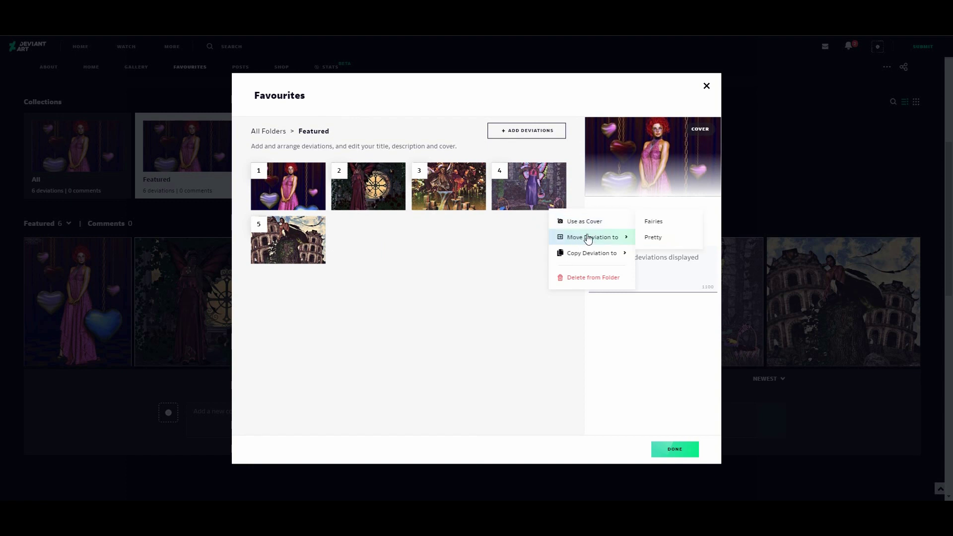
left_click(652, 224)
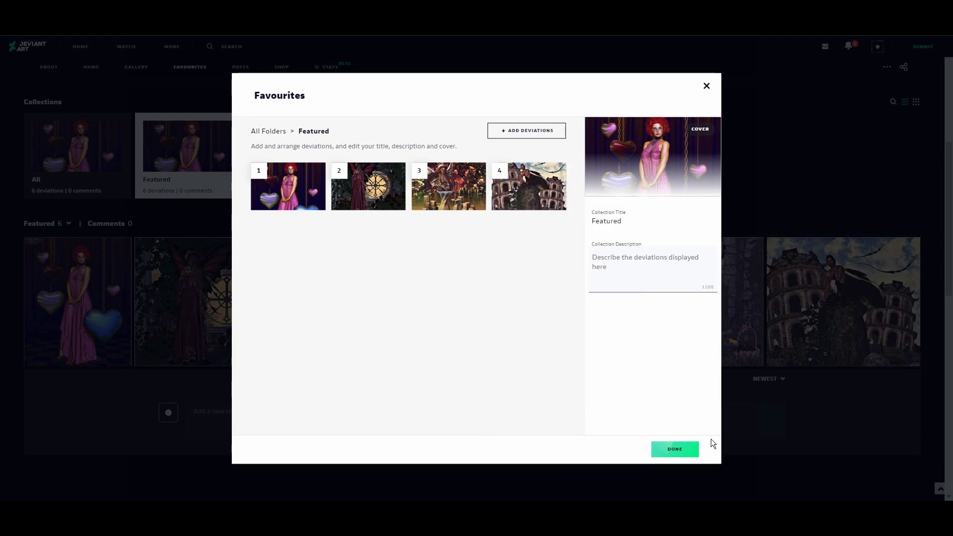
left_click(686, 448)
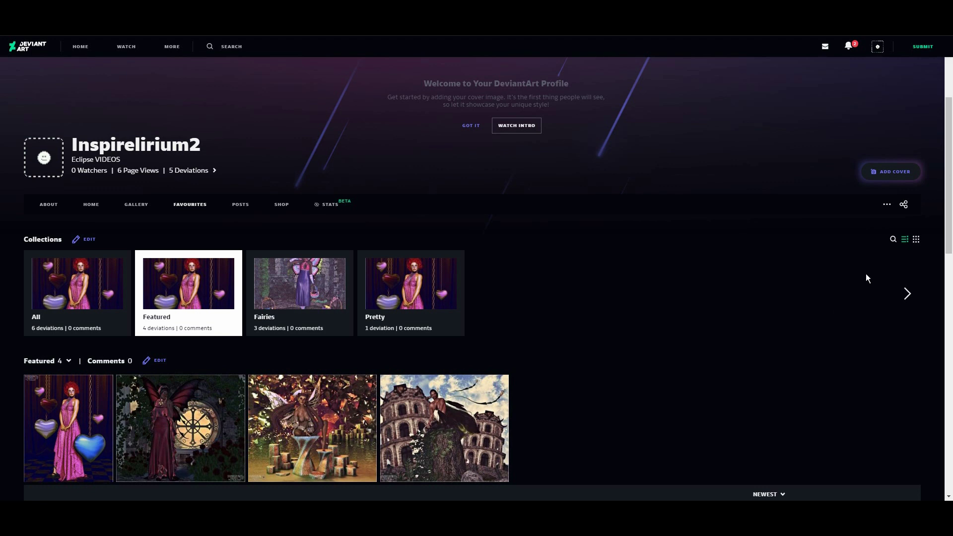
- Go to the test account's profile home page and start adding a cover image from the gallery deviations
left_click(945, 235)
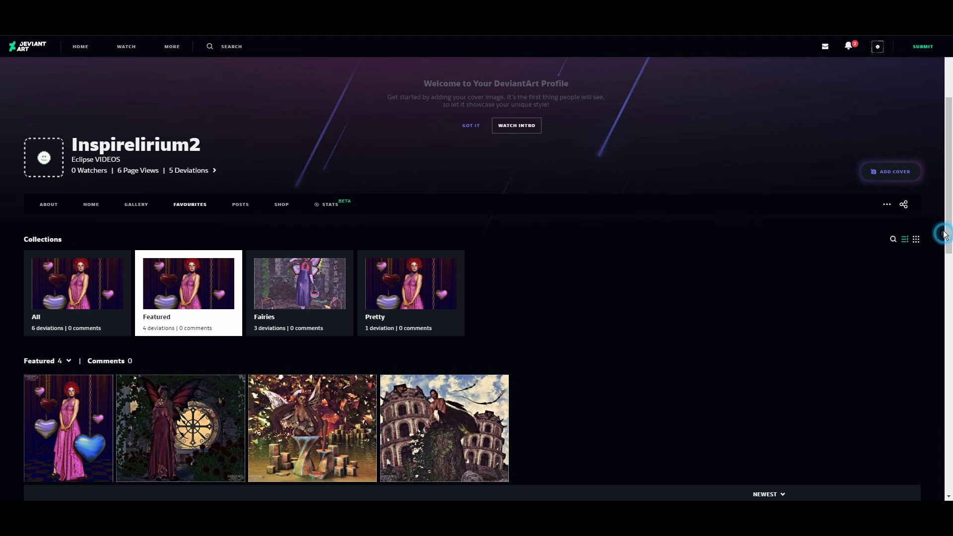
left_click_drag(944, 234, 948, 133)
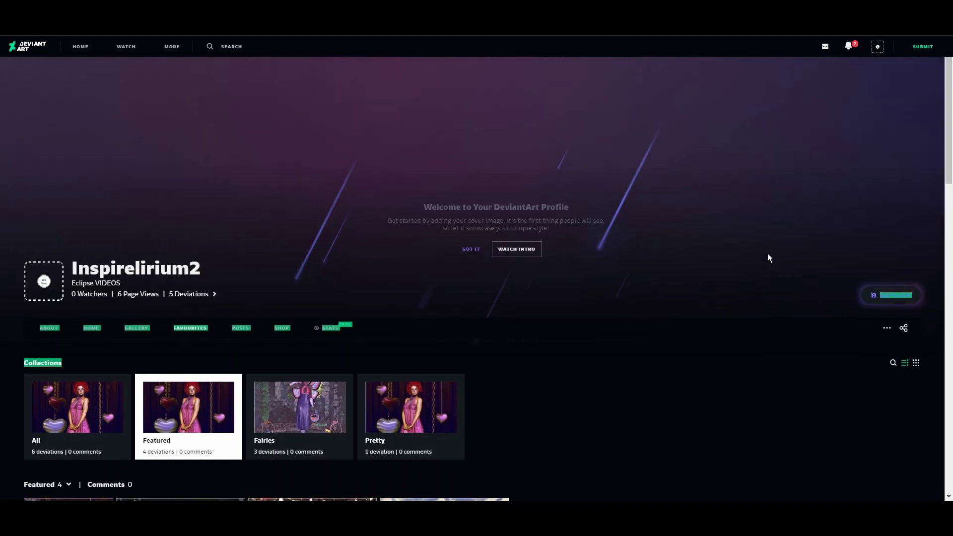
left_click(715, 344)
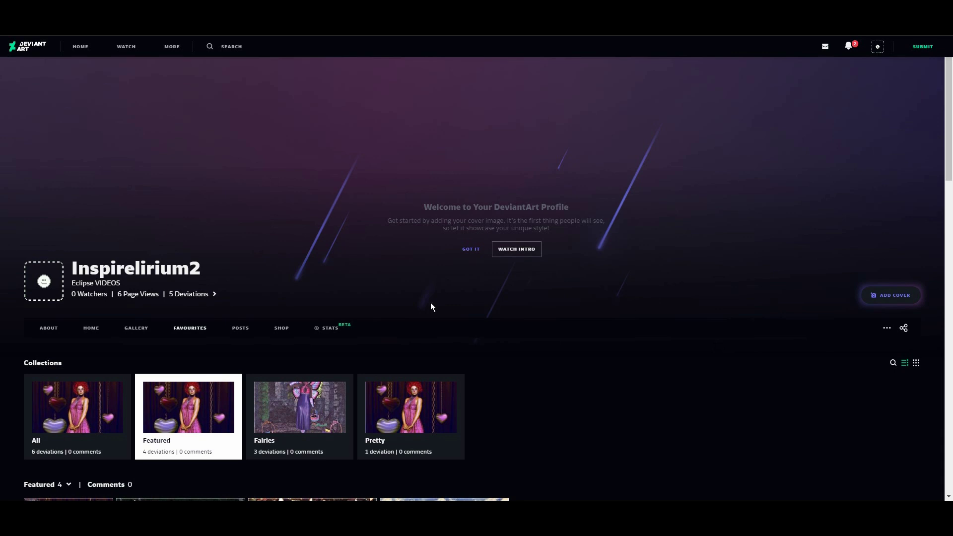
left_click(92, 329)
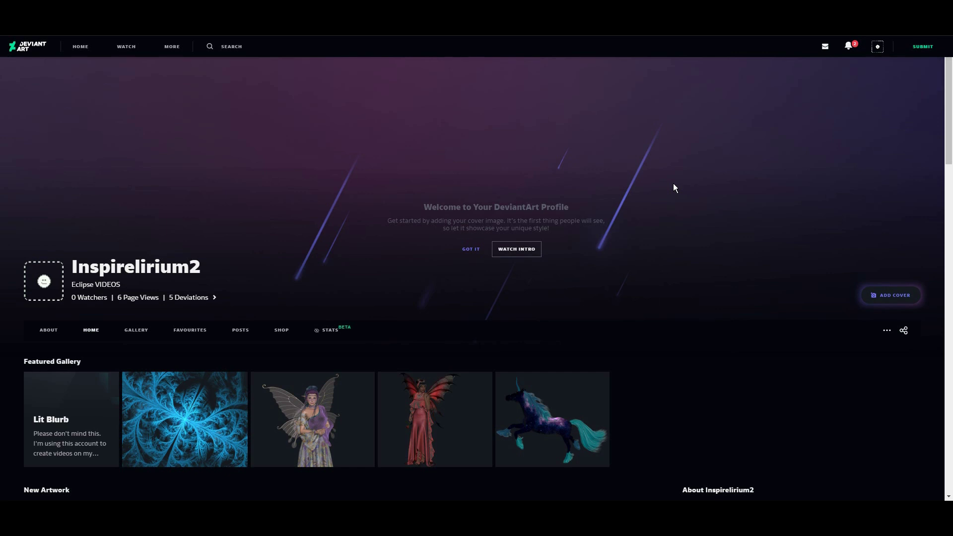
left_click(877, 294)
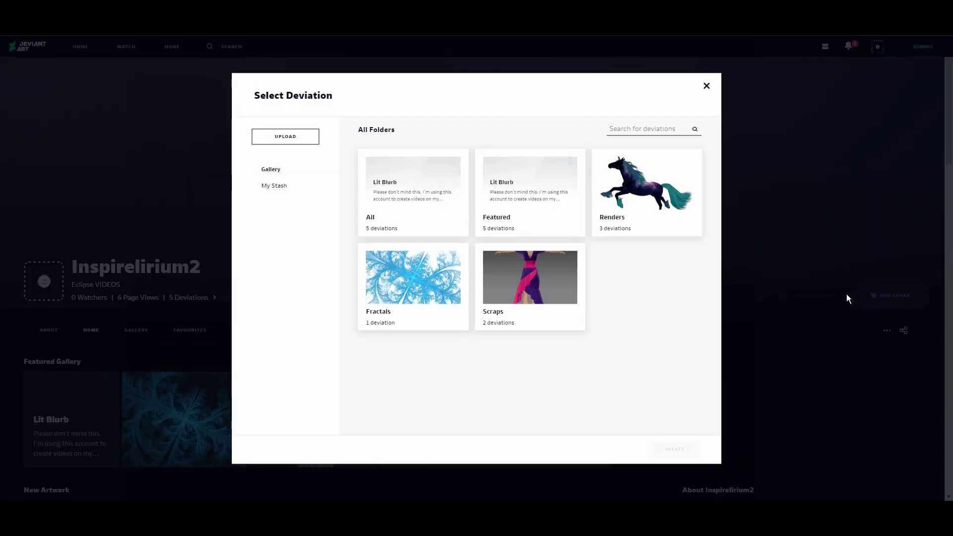
- Set the unicorn image from the Renders gallery folder as the profile cover and check how it looks
left_click(661, 191)
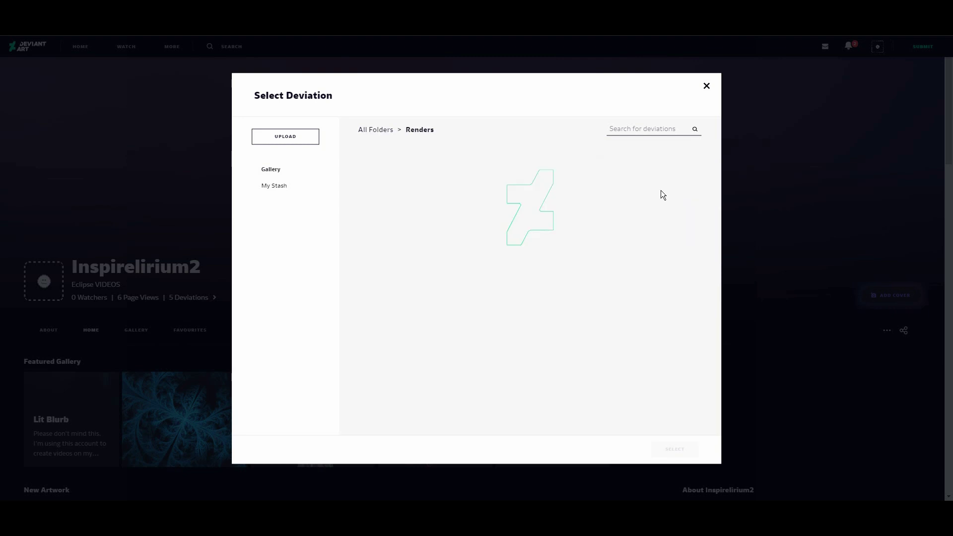
left_click(398, 178)
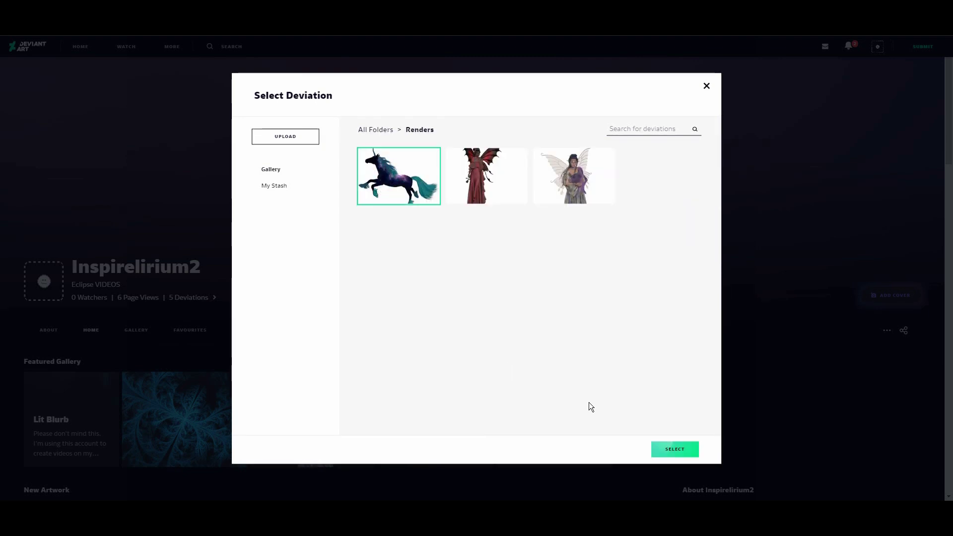
left_click(675, 449)
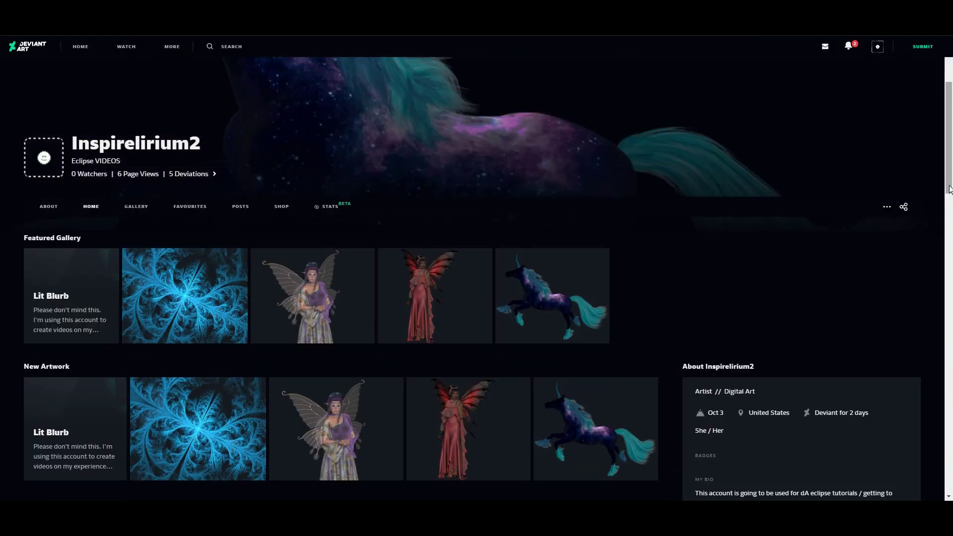
left_click_drag(952, 152, 952, 113)
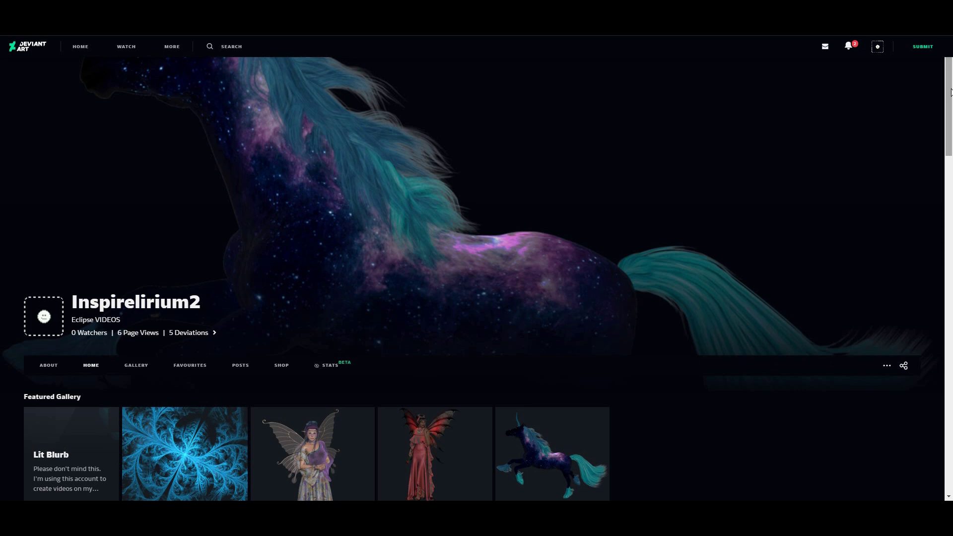
- Replace the profile cover with the blue fractal image from the Fractals gallery folder and view the result
mouse_move(901, 118)
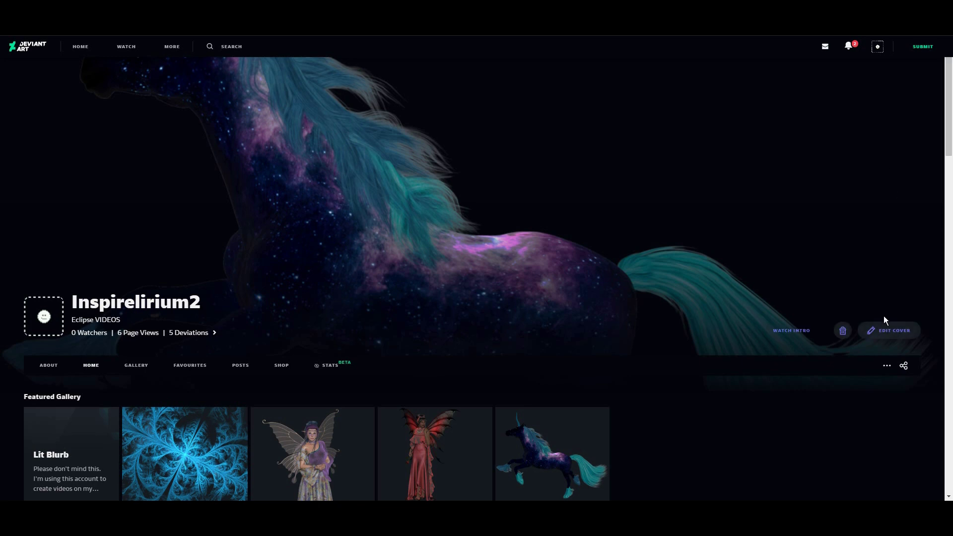
left_click(885, 328)
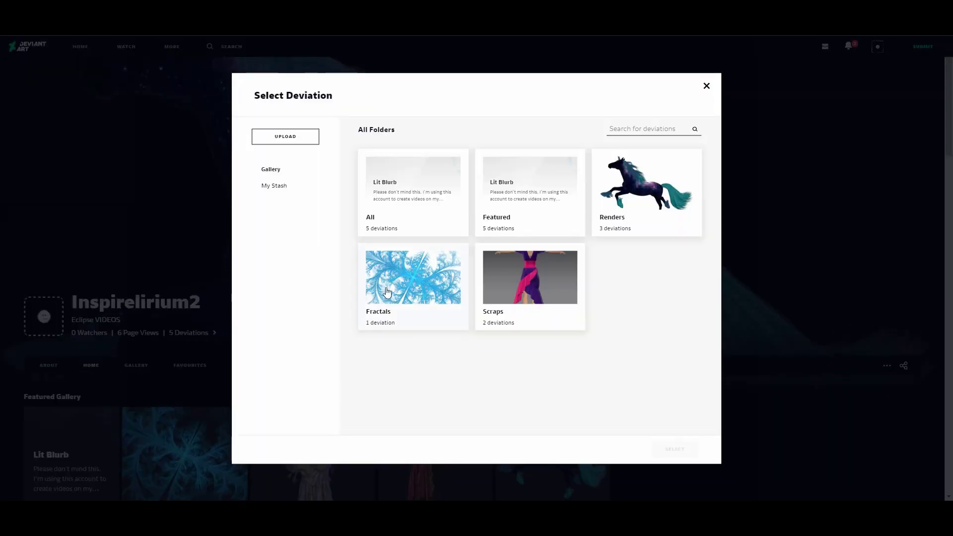
left_click(404, 283)
left_click(405, 199)
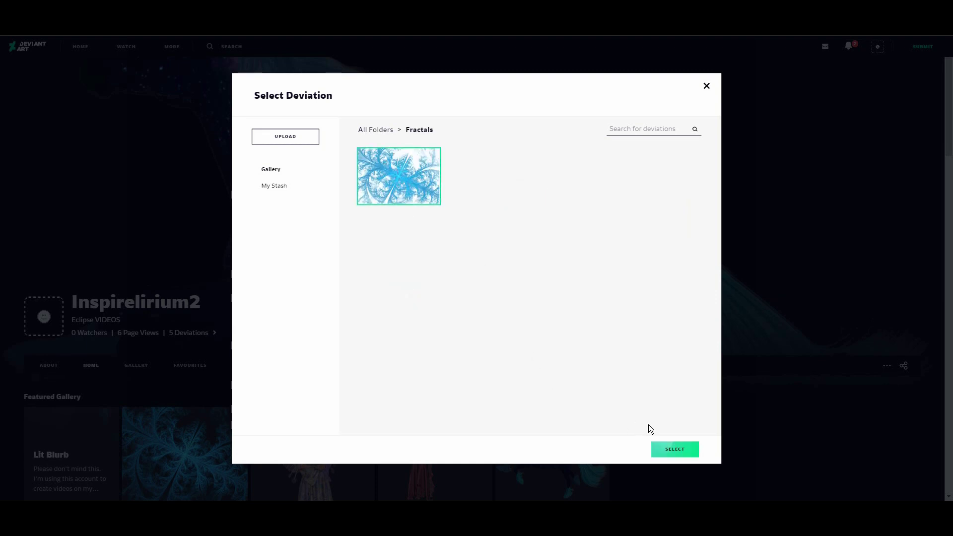
left_click(677, 449)
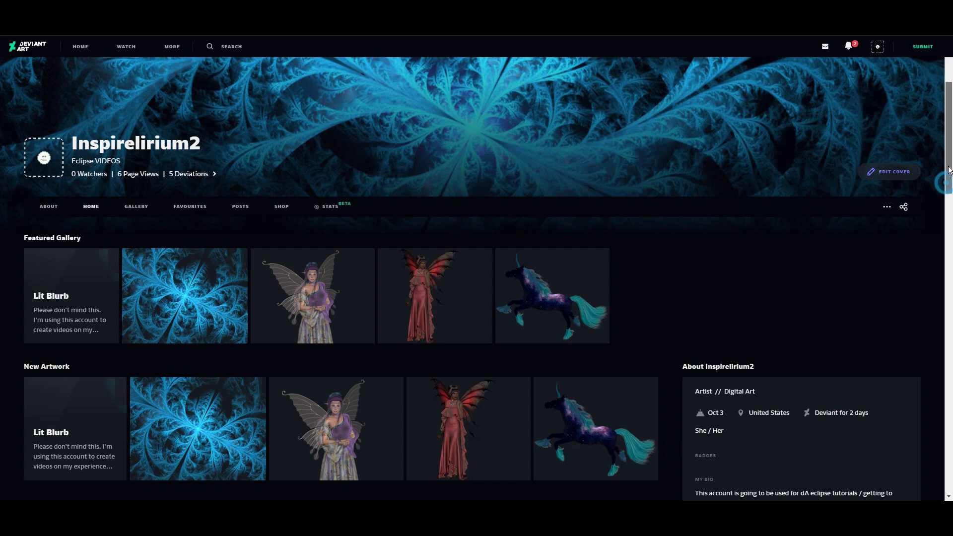
left_click_drag(949, 169, 948, 113)
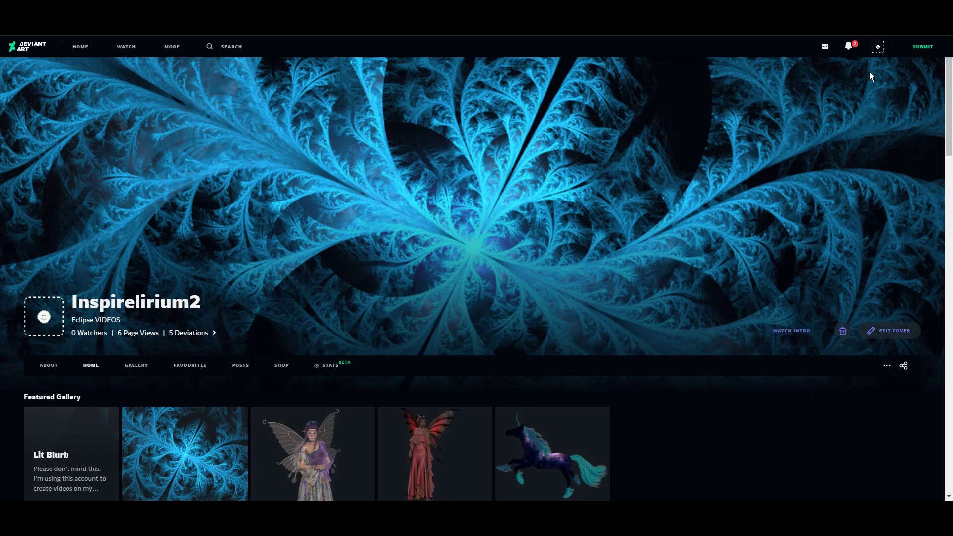
- Open the account's Sta.sh page in a new browser tab
left_click(878, 46)
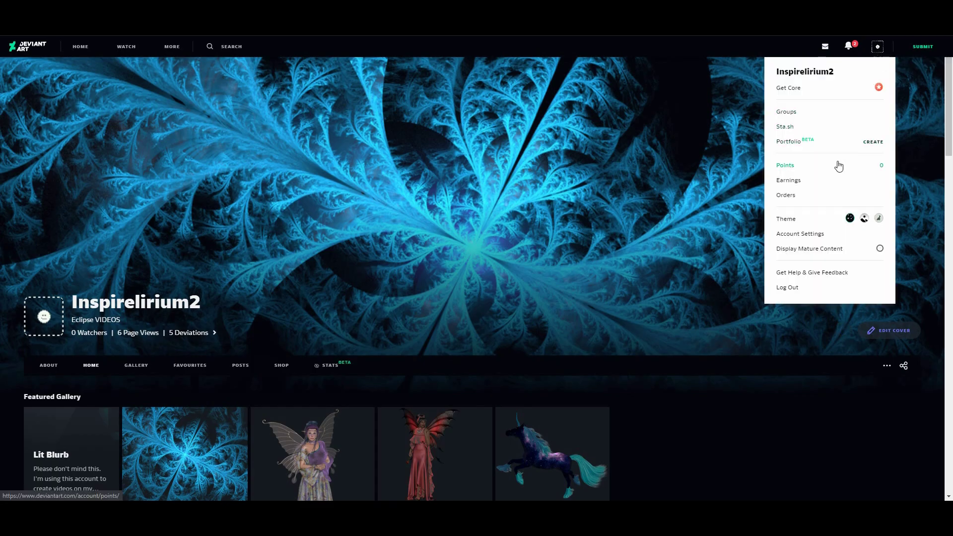
right_click(785, 129)
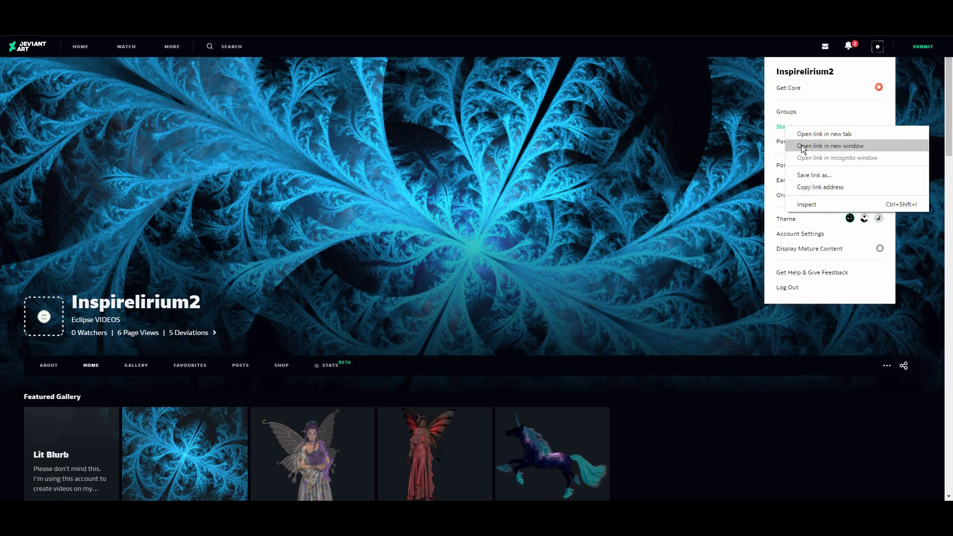
left_click(805, 138)
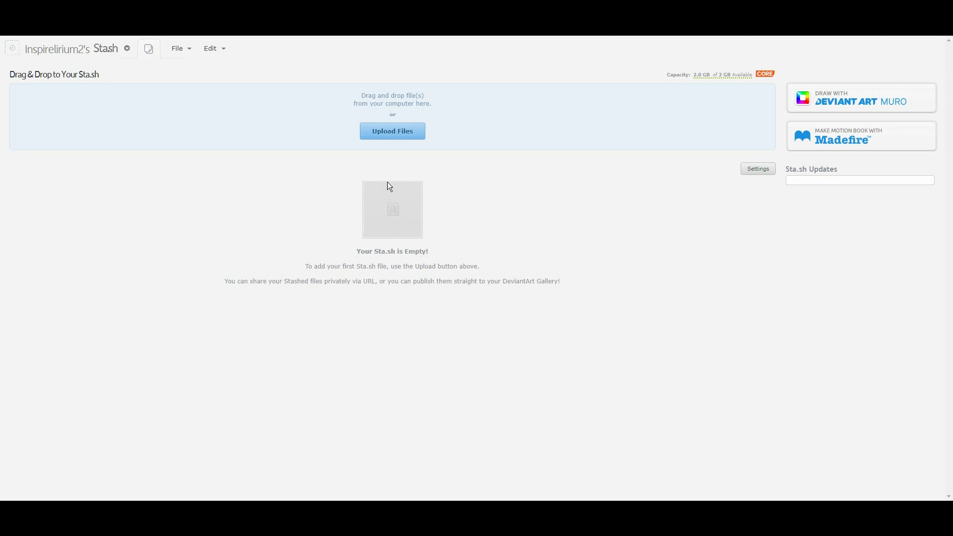
- Upload "The Goddesses Fairy Eclipse" and "Treasures of Deep Eclipse" together to Sta.sh from the Deviantart folder inside Digital Artwork
left_click(387, 132)
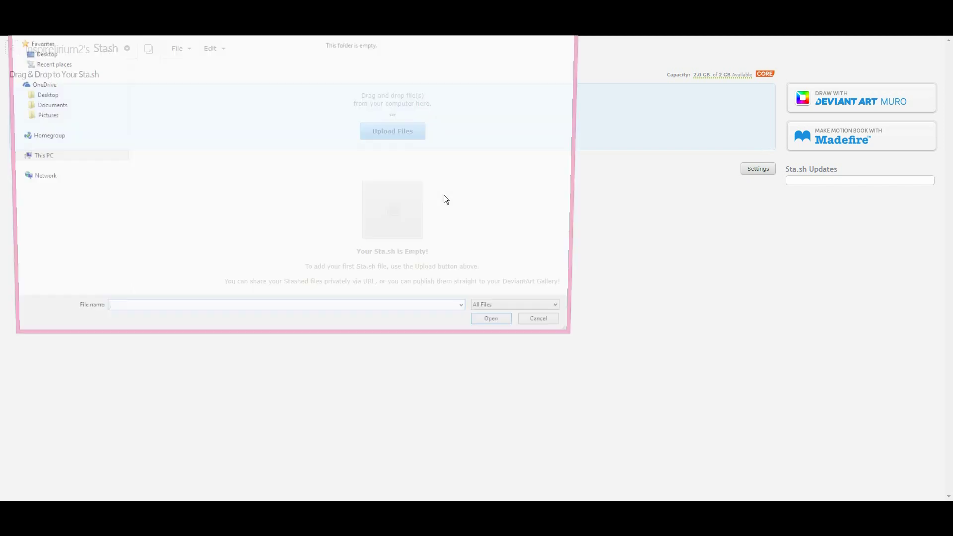
key("alt+Up")
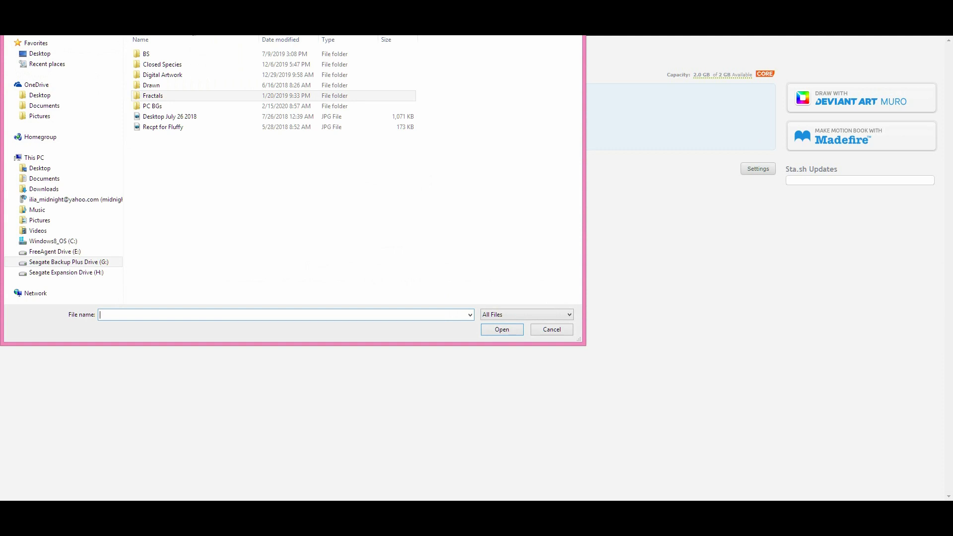
double_click(163, 74)
left_click(168, 95)
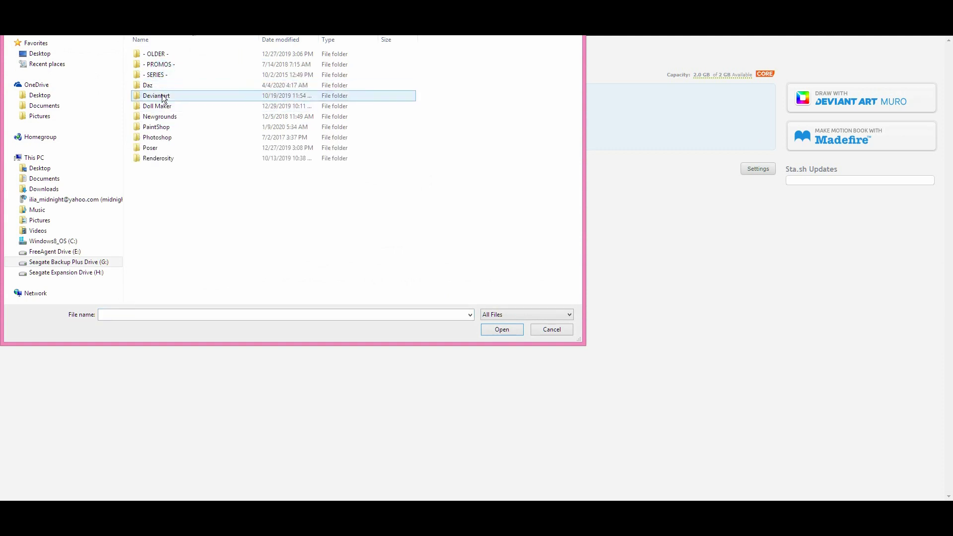
double_click(162, 95)
left_click(165, 86)
double_click(166, 86)
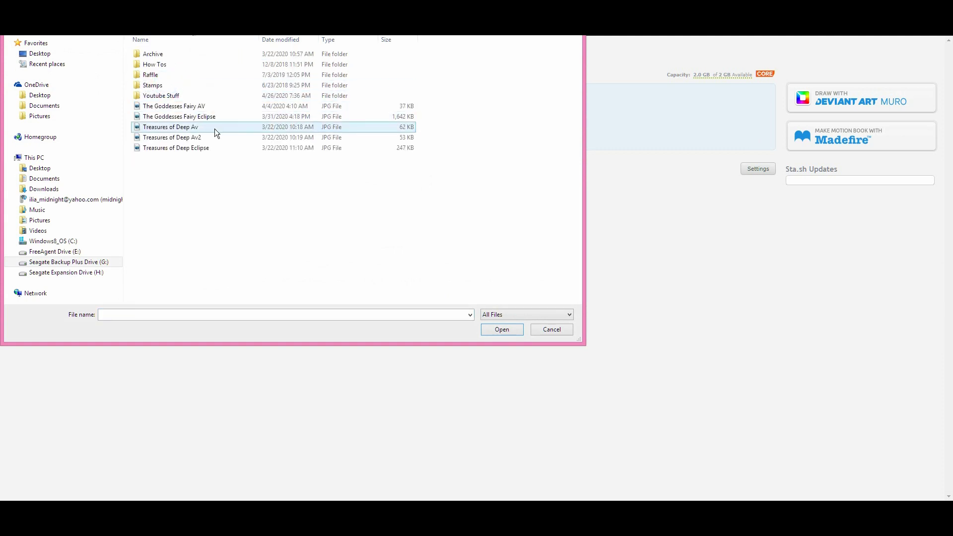
left_click(207, 117)
left_click(202, 148, "ctrl")
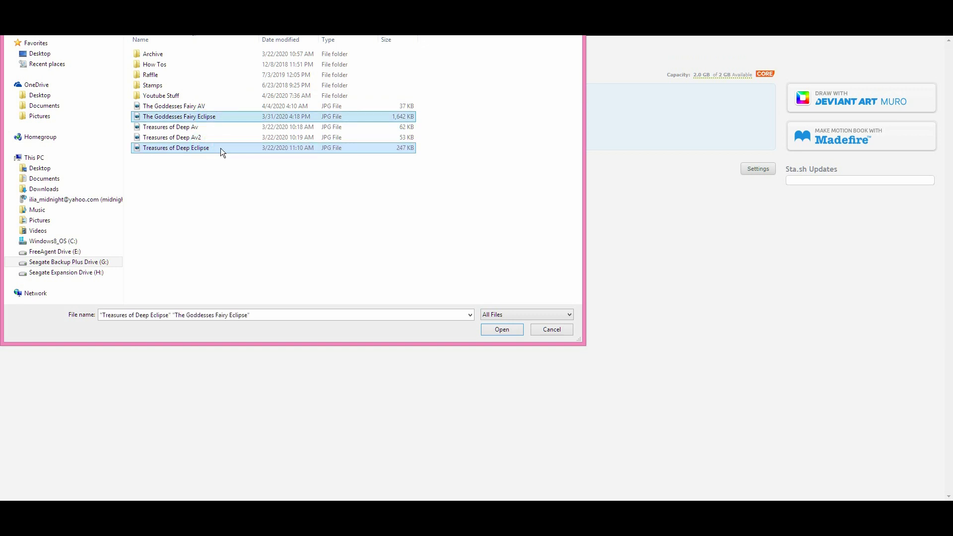
left_click(500, 330)
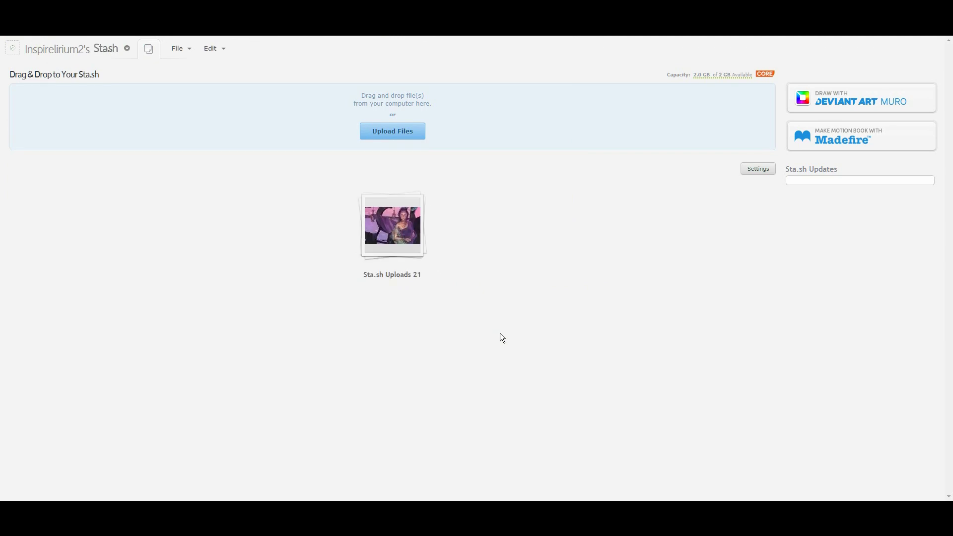
- Rename the uploaded Sta.sh image stack as Eclipse
left_click(404, 274)
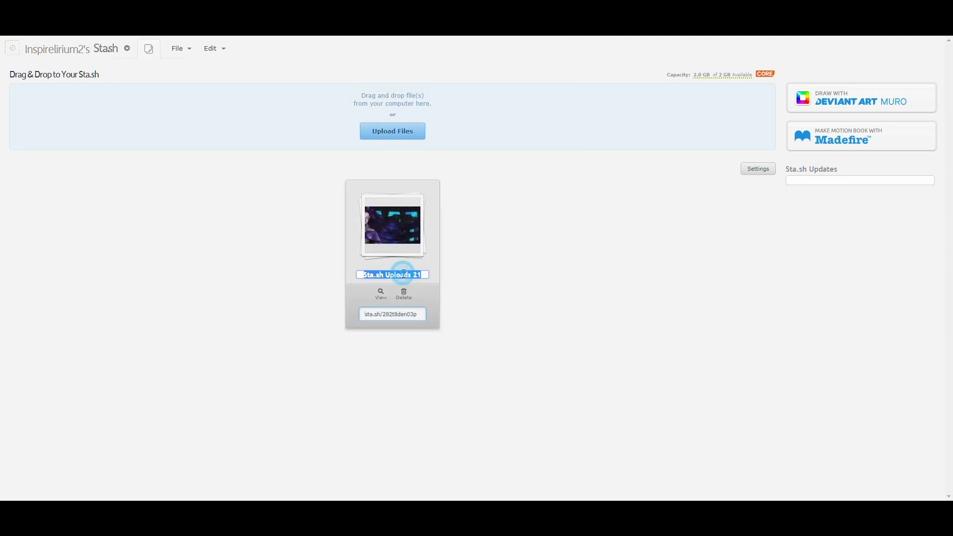
type("Co")
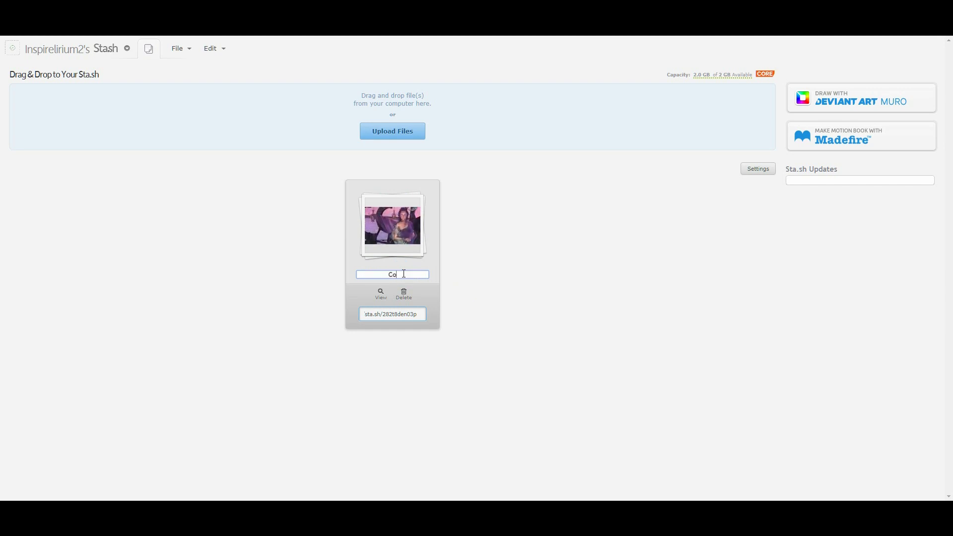
type("ver Images")
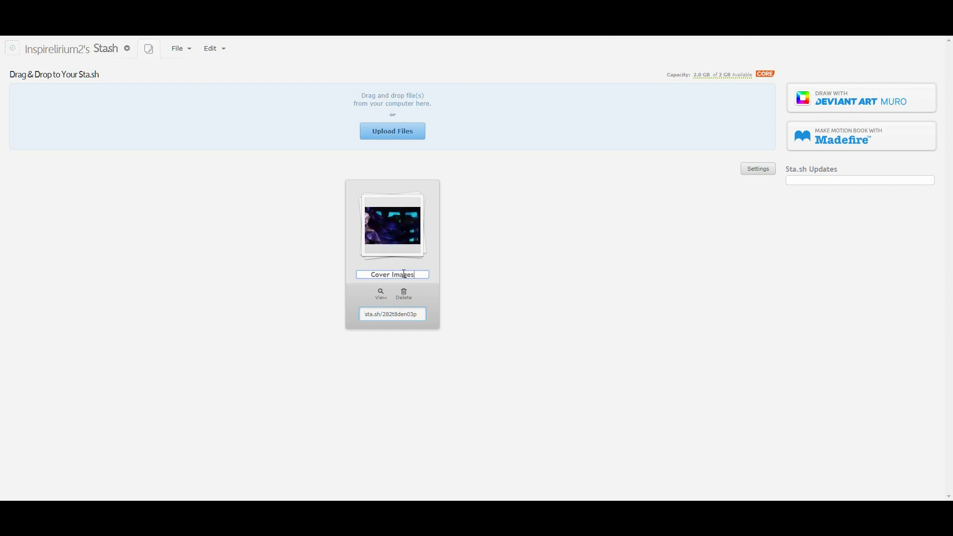
key("ctrl+a")
type("Titl")
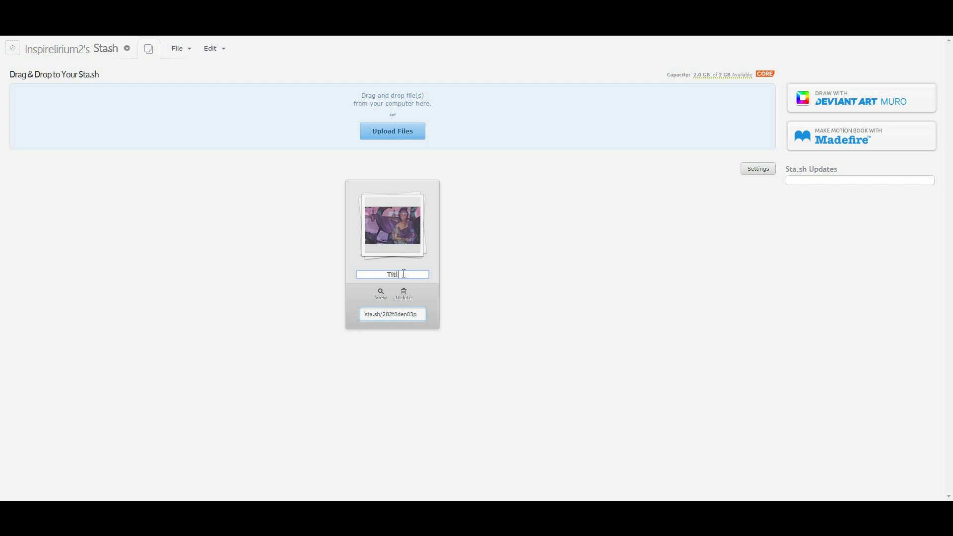
type("e Inage")
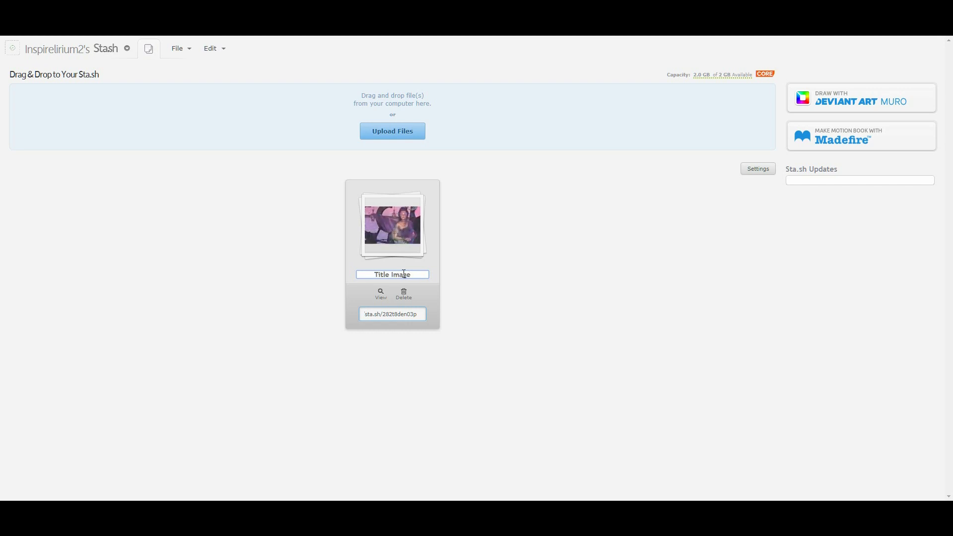
key("ctrl+a")
type("Eclipse")
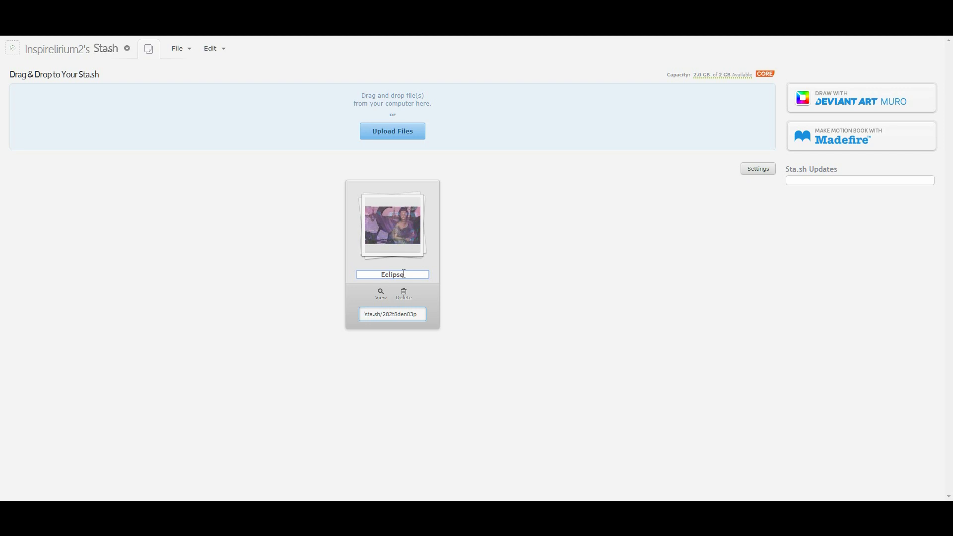
left_click(481, 261)
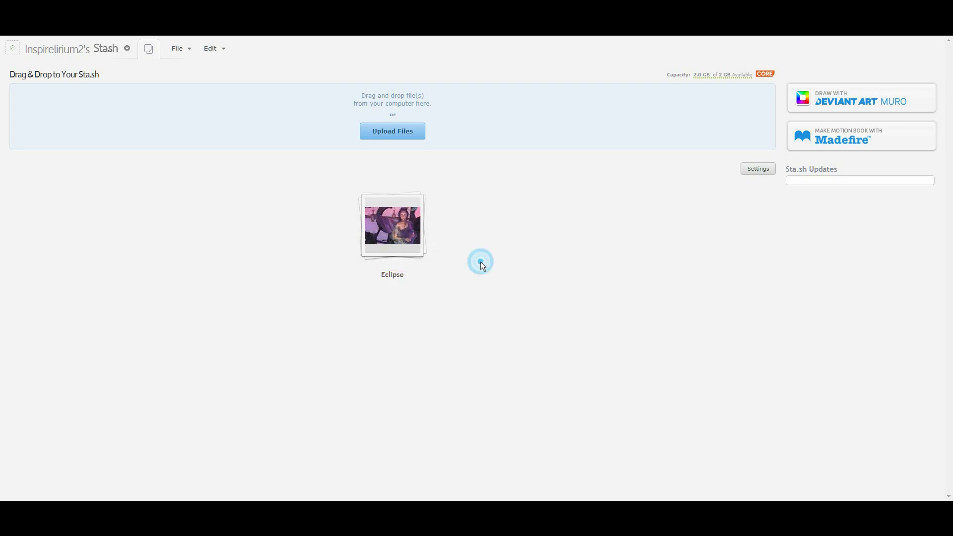
- Open the Eclipse stack and upload "Beautiful Explorer Eclipse" into it from the Archive folder
mouse_move(405, 232)
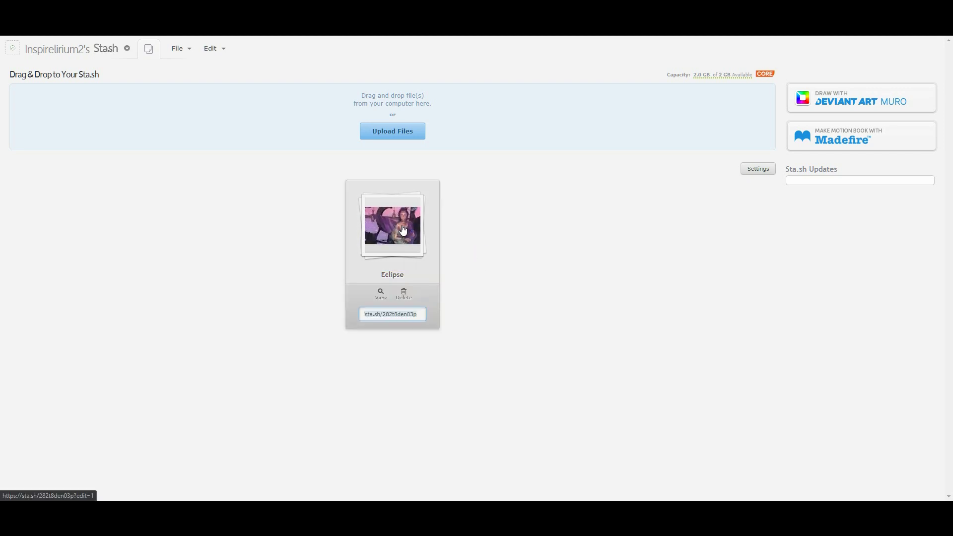
left_click(403, 231)
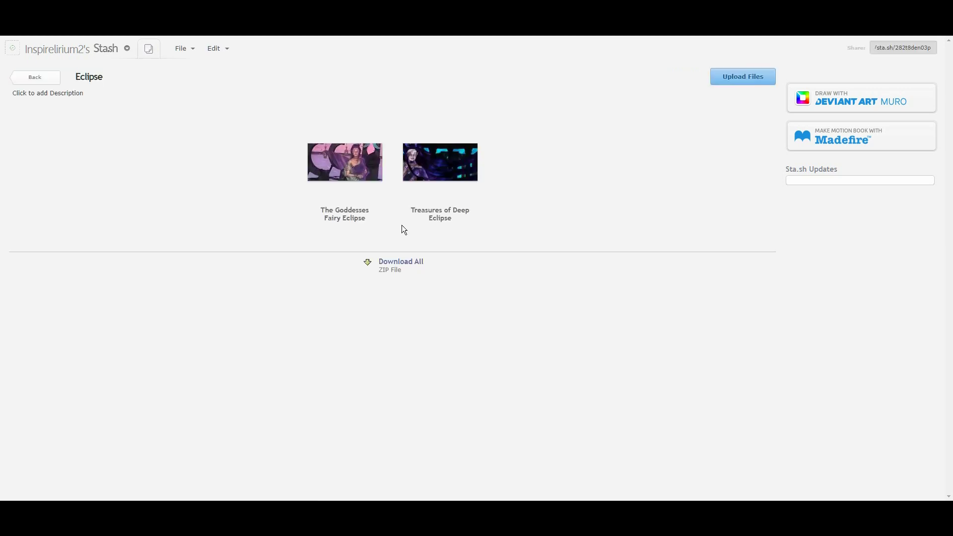
left_click(725, 79)
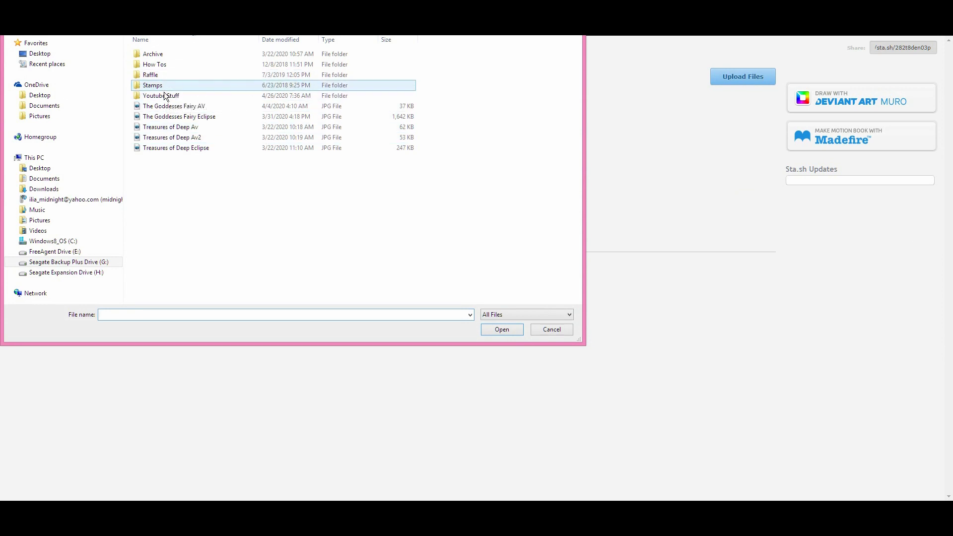
double_click(163, 55)
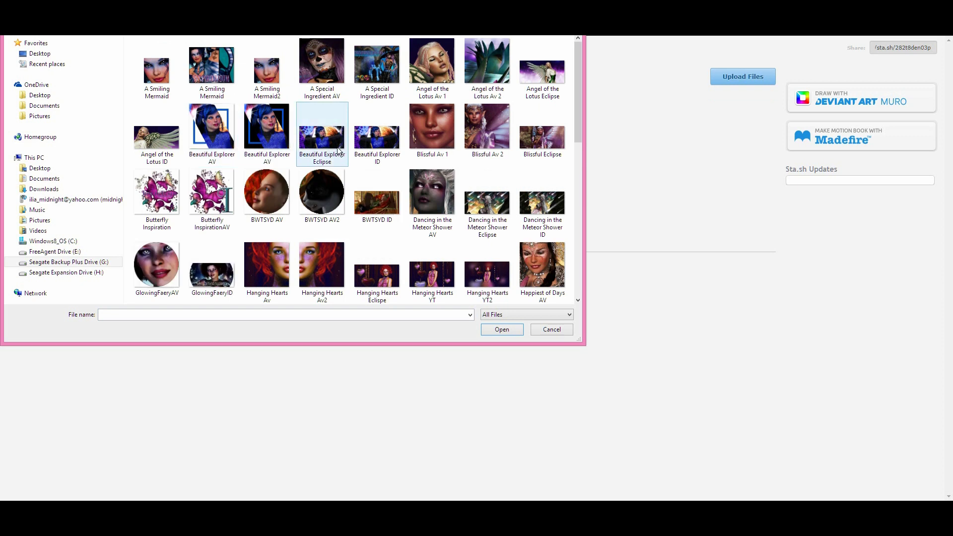
left_click(321, 144)
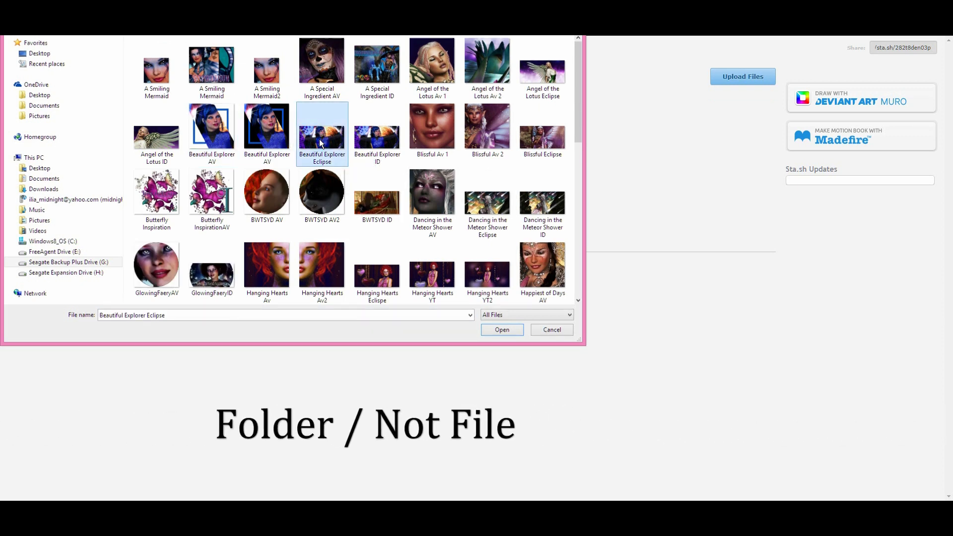
double_click(322, 143)
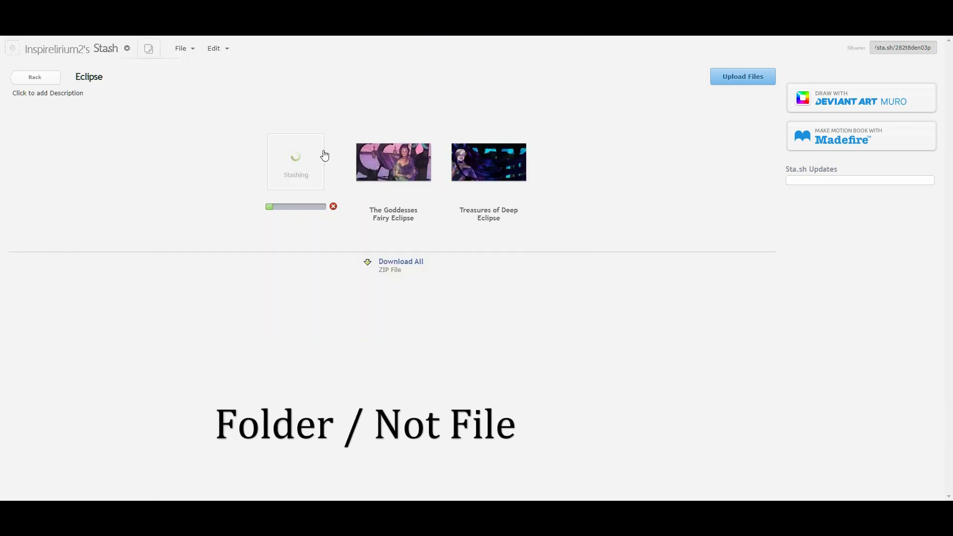
- Upload "Blissful Eclipse" and "Dancing in the Meteor Shower Eclipse" one after the other into the Eclipse stack
left_click(726, 76)
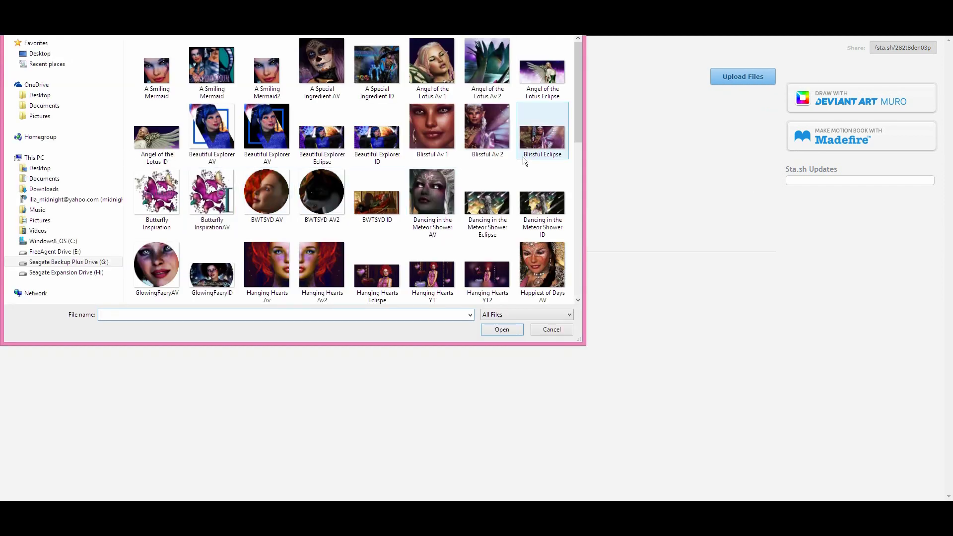
double_click(548, 150)
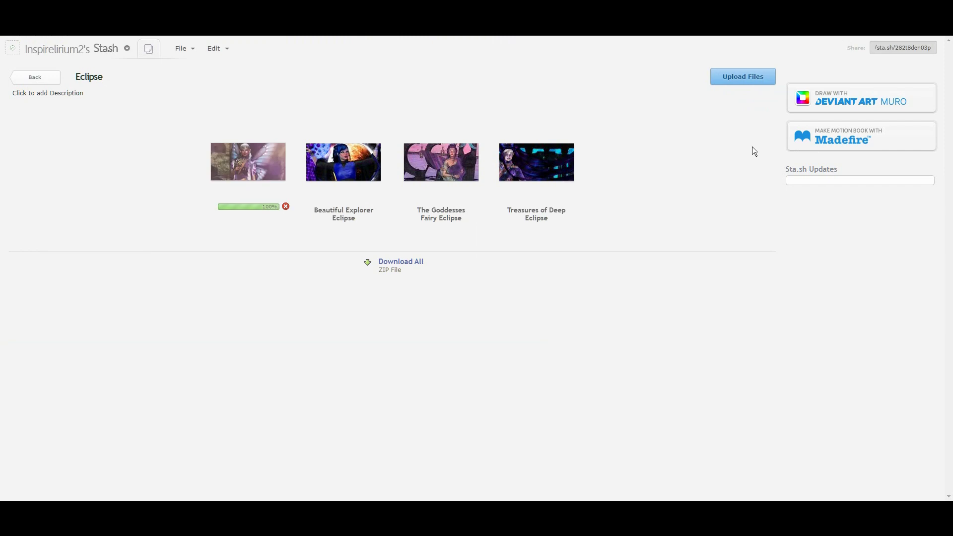
left_click(737, 80)
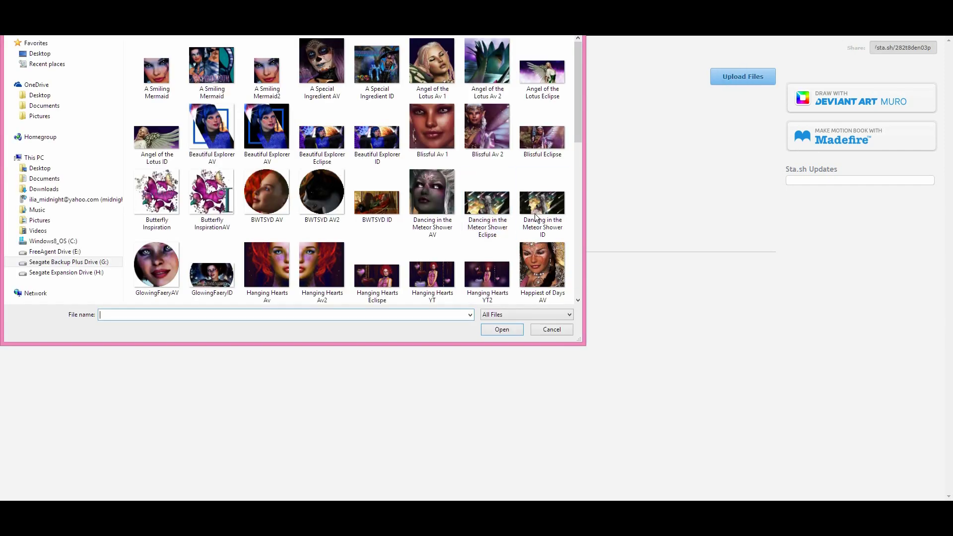
left_click(487, 225)
left_click(486, 225)
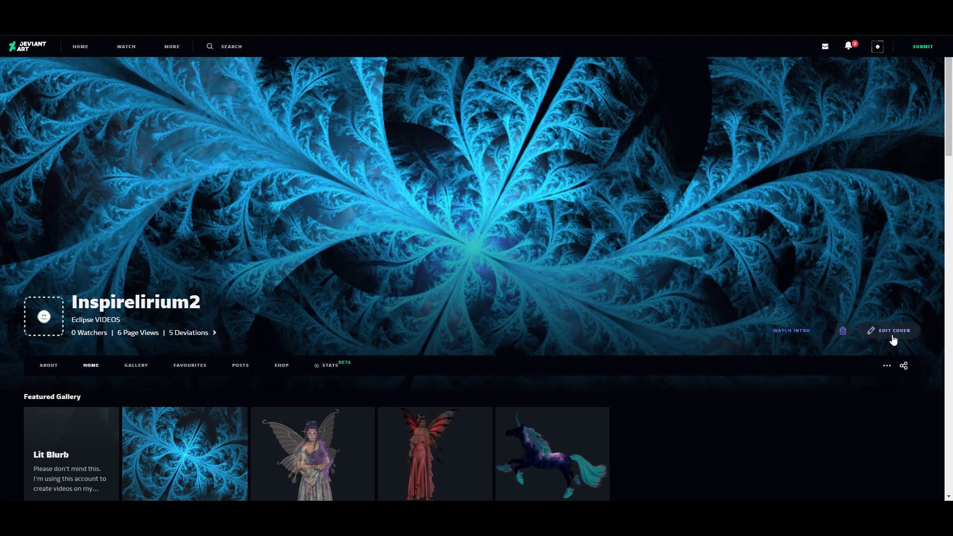
- Set the profile cover to the meteor shower image from the Eclipse stack in My Stash
left_click(892, 333)
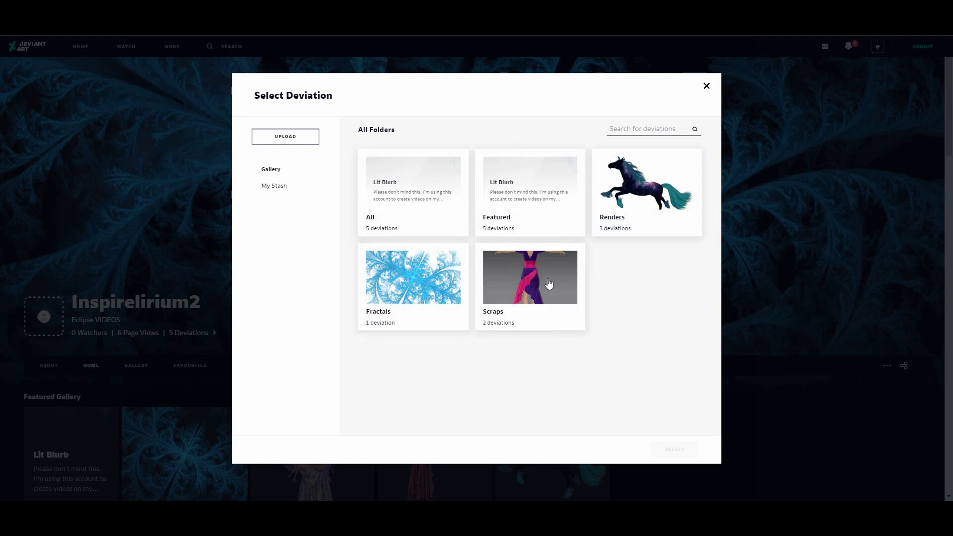
left_click(272, 185)
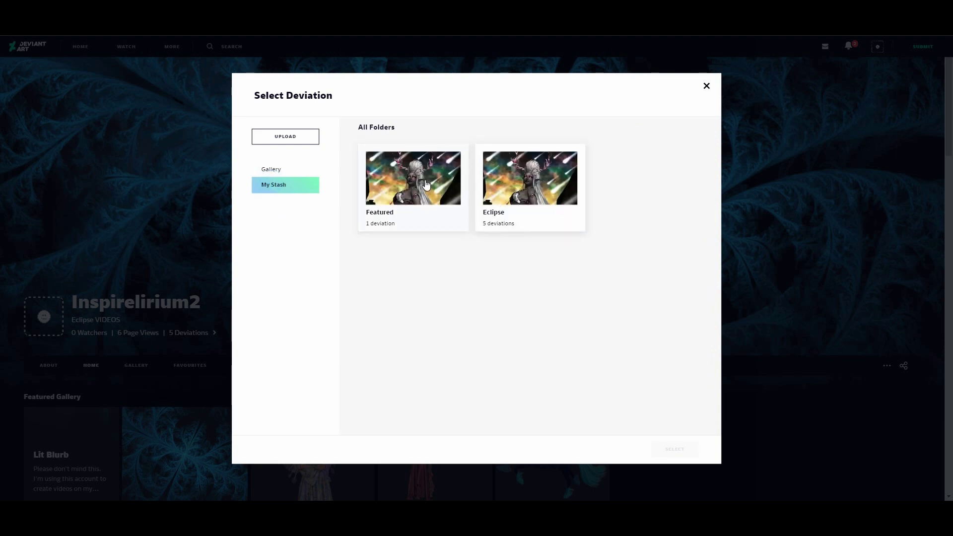
left_click(525, 181)
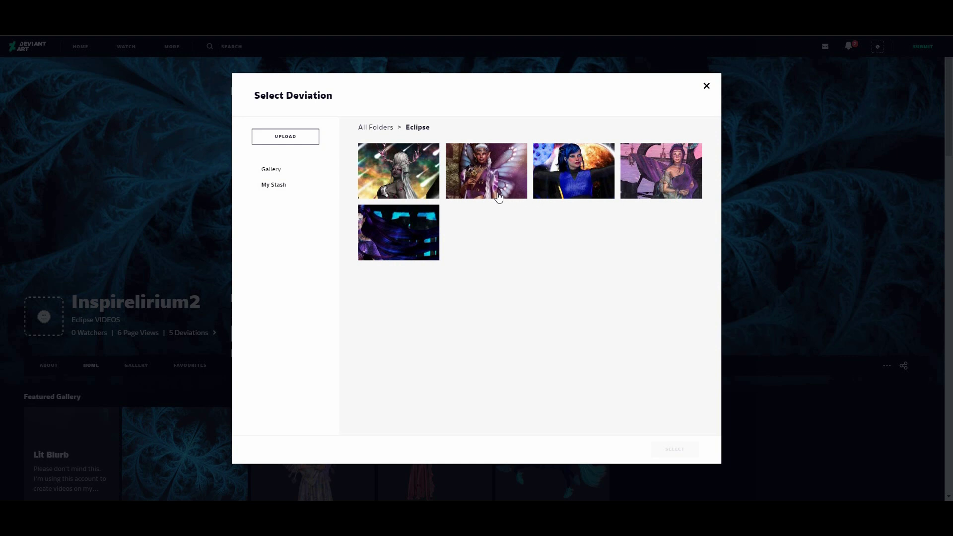
left_click(410, 166)
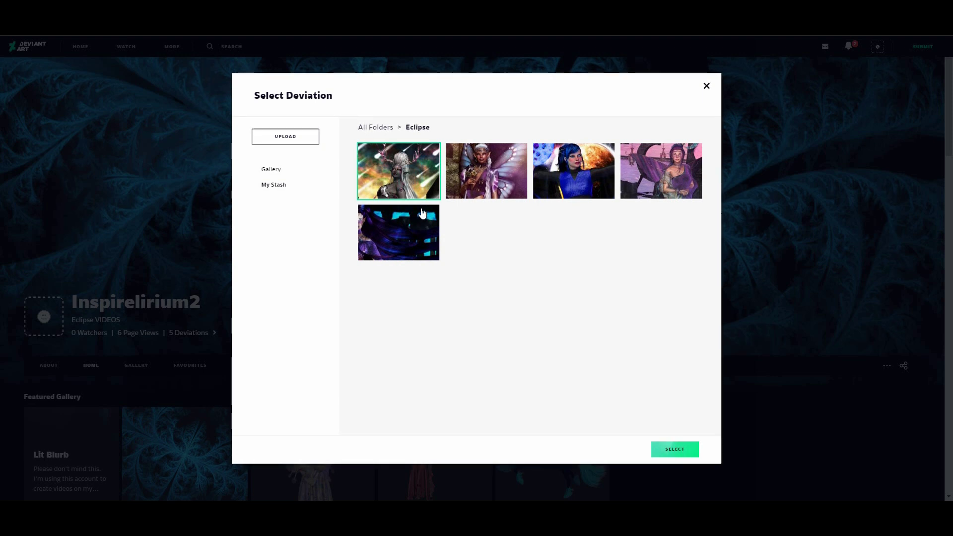
left_click(675, 448)
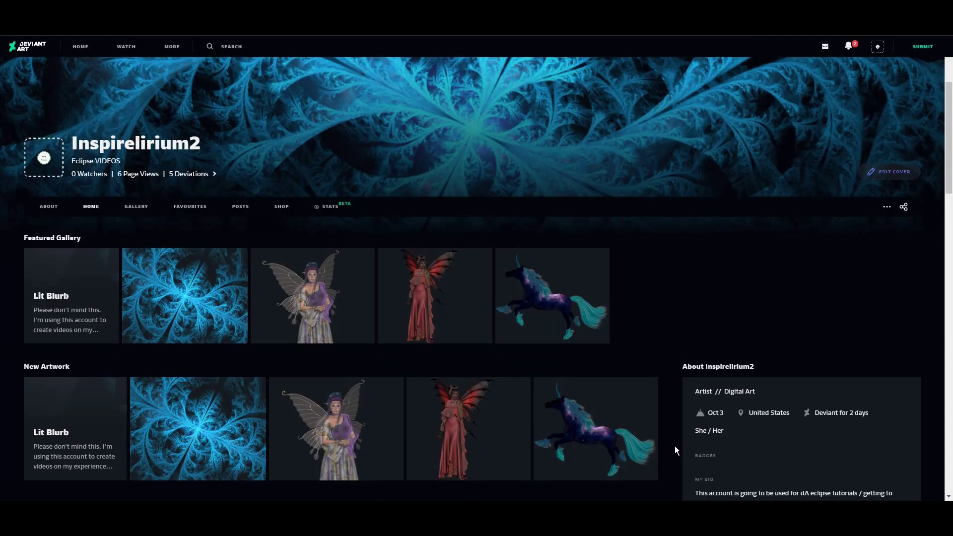
left_click_drag(949, 188, 951, 99)
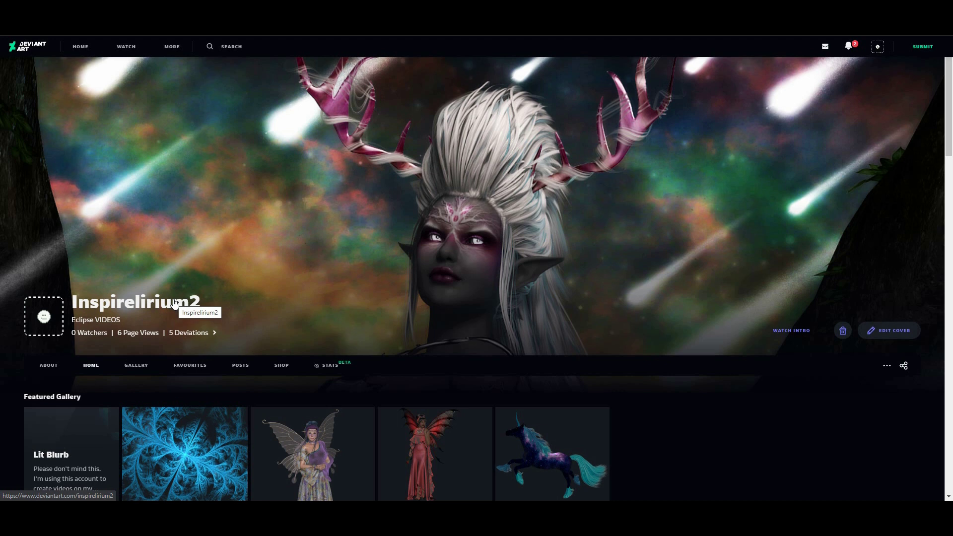
- Upload "Dancing in the Meteor Shower AV" as the profile avatar image
left_click(55, 332)
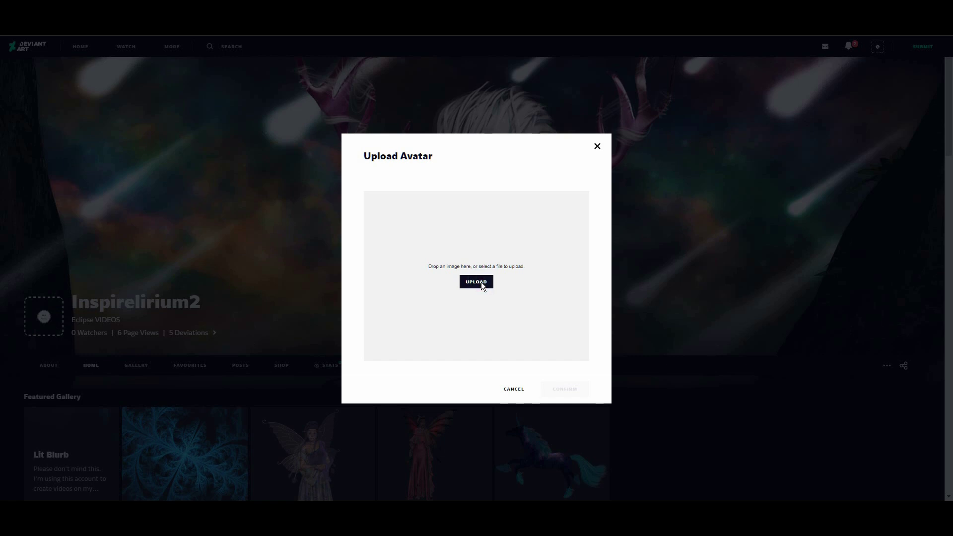
left_click(481, 282)
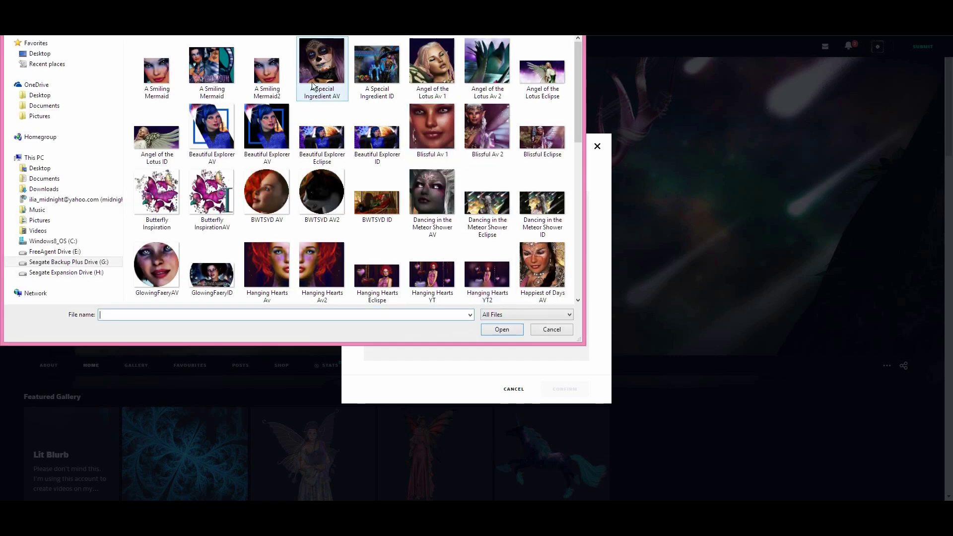
left_click(432, 199)
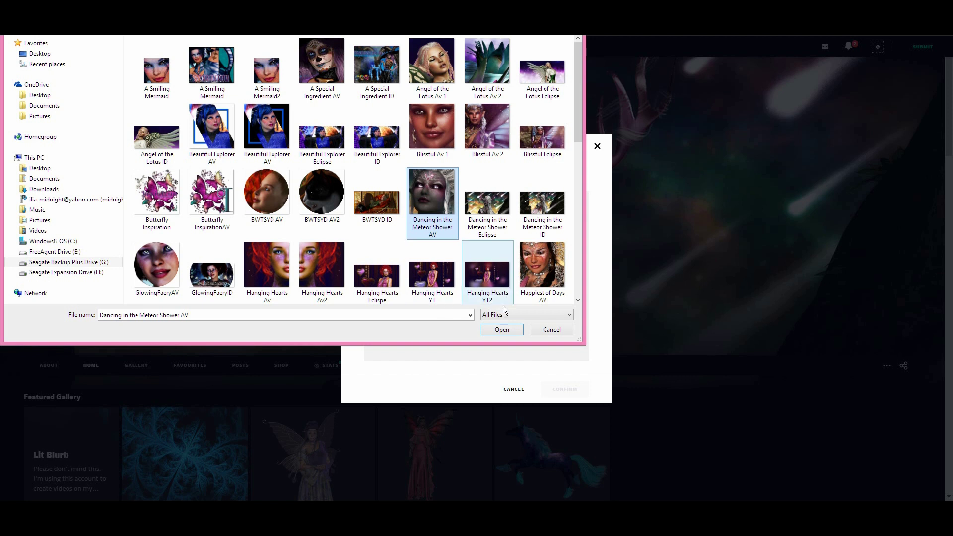
left_click(502, 330)
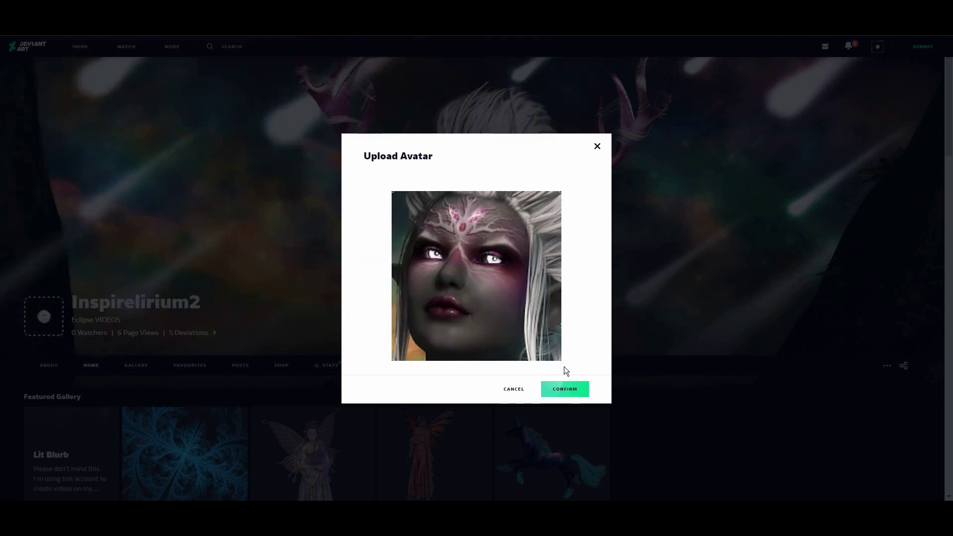
- Crop the avatar to a small square around the forehead markings and save it
left_click_drag(557, 359, 551, 351)
left_click_drag(493, 299, 446, 254)
left_click_drag(421, 215, 463, 216)
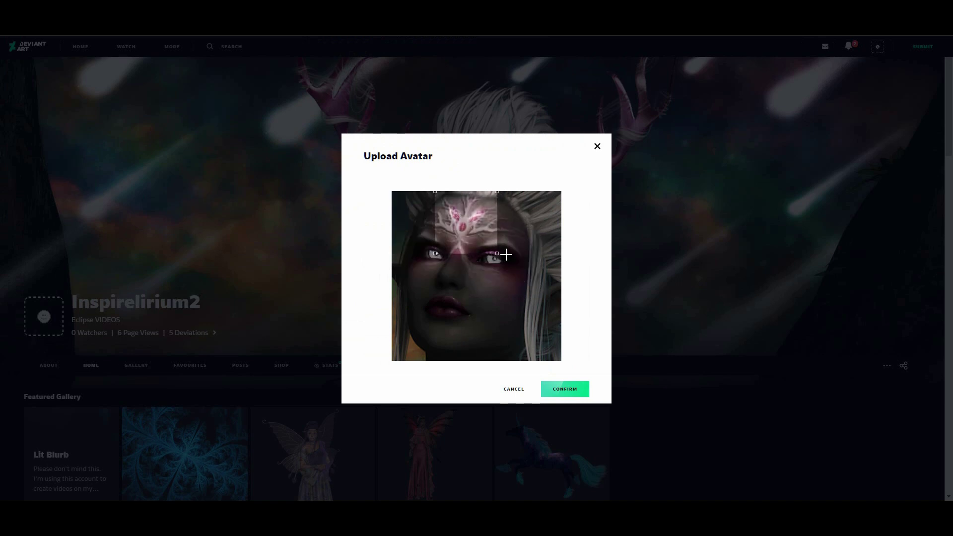
left_click_drag(497, 254, 463, 219)
left_click(566, 390)
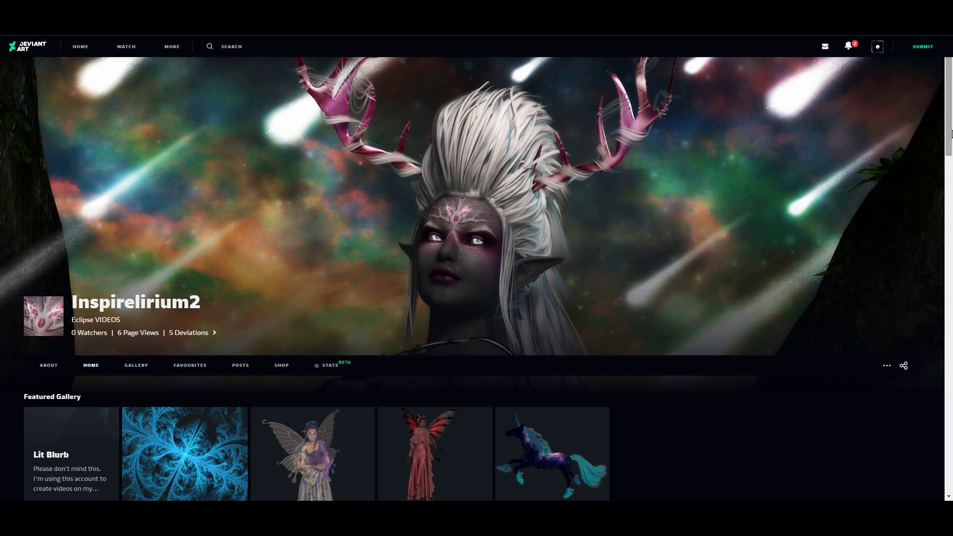
- Remove the Featured Gallery, New Artwork, Featured Collection, Watchers, Watching, Group Member, Group Admin and Spotlight sections from the profile
left_click_drag(951, 134, 948, 175)
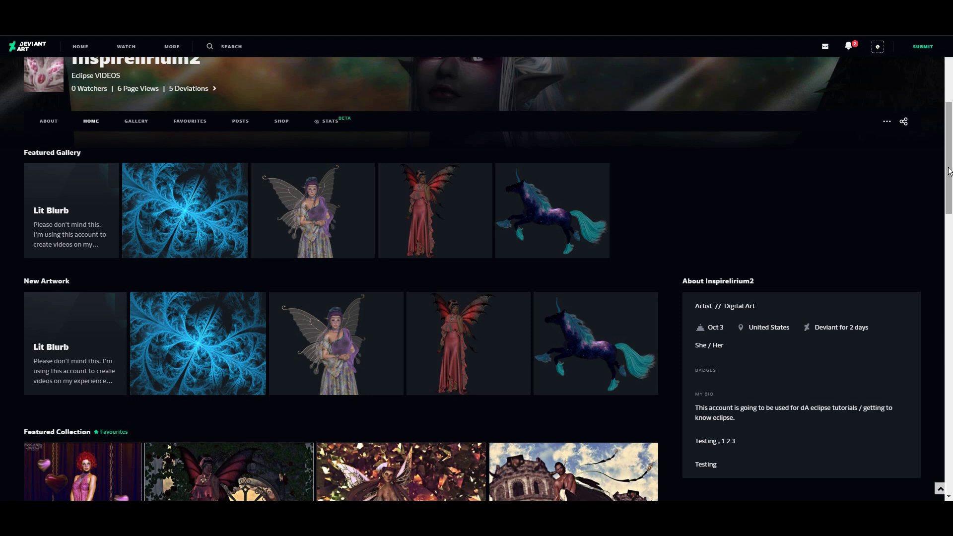
left_click_drag(948, 173, 941, 128)
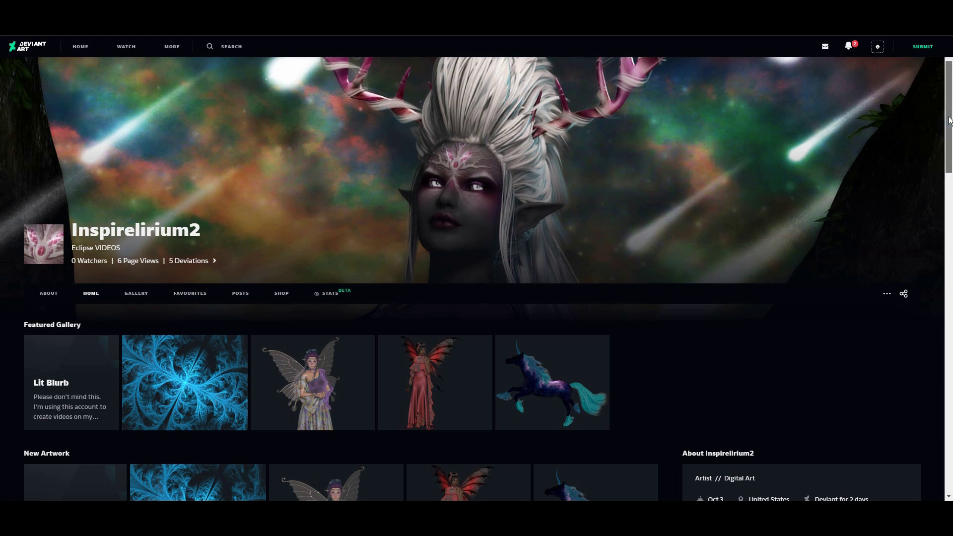
left_click_drag(949, 120, 952, 148)
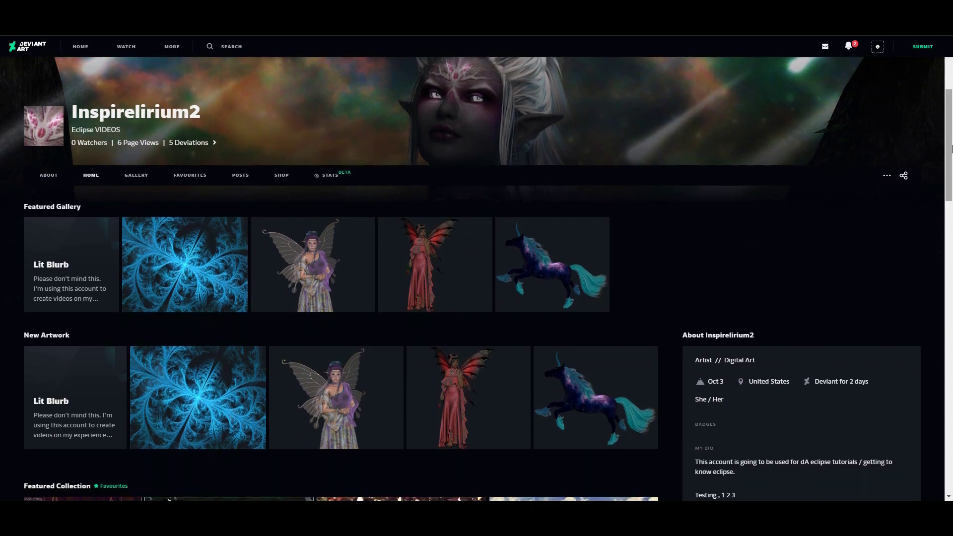
left_click_drag(952, 148, 951, 158)
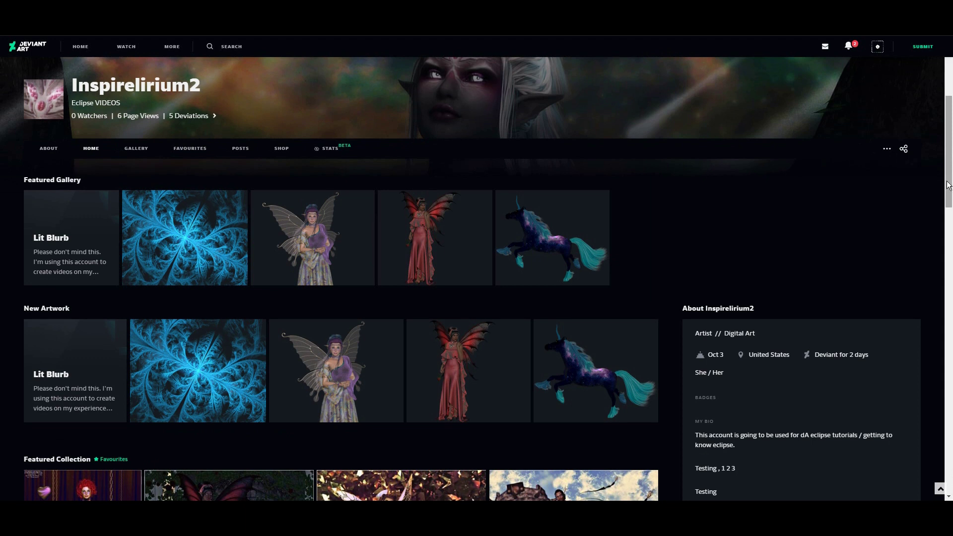
mouse_move(951, 174)
left_mouse_down()
mouse_move(951, 268)
mouse_move(951, 184)
left_mouse_up()
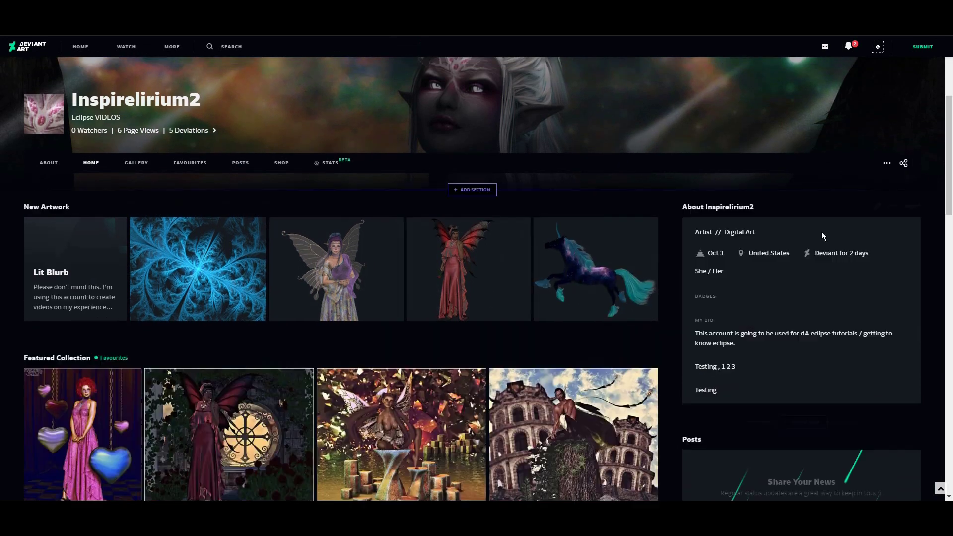
left_click(622, 210)
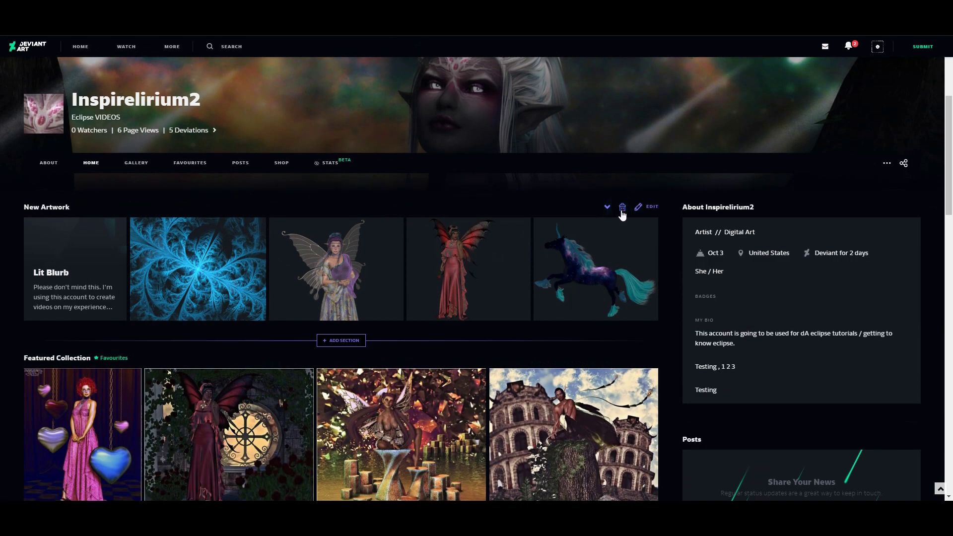
left_click(622, 209)
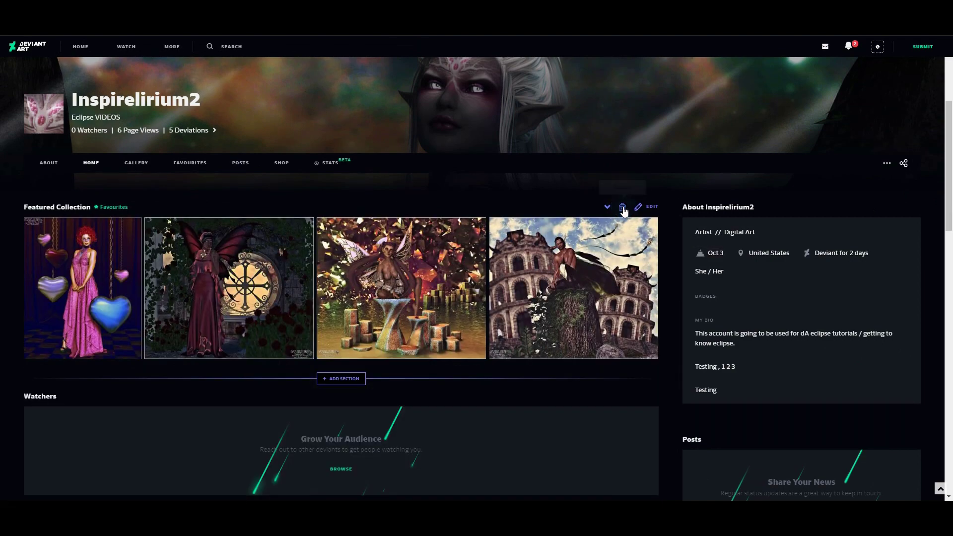
left_click(623, 207)
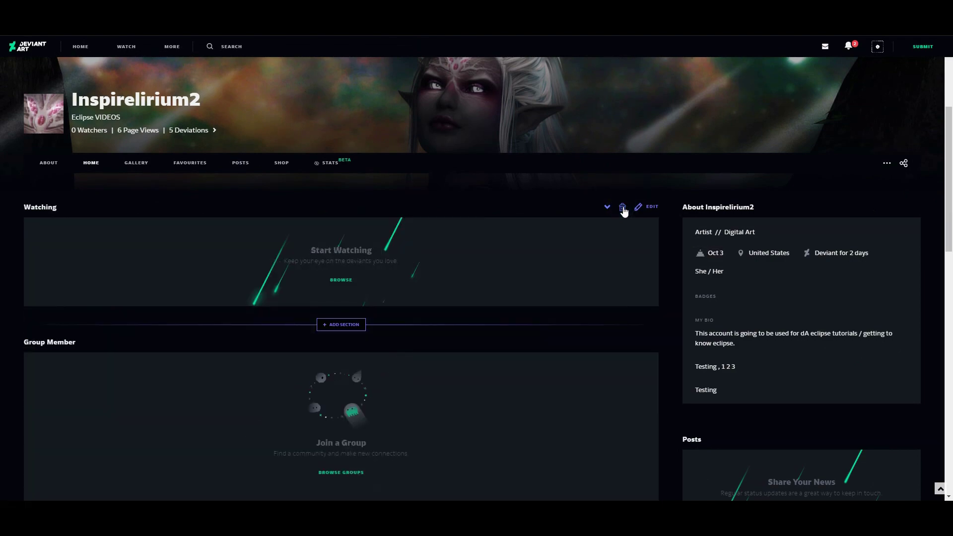
left_click(623, 207)
left_click(622, 208)
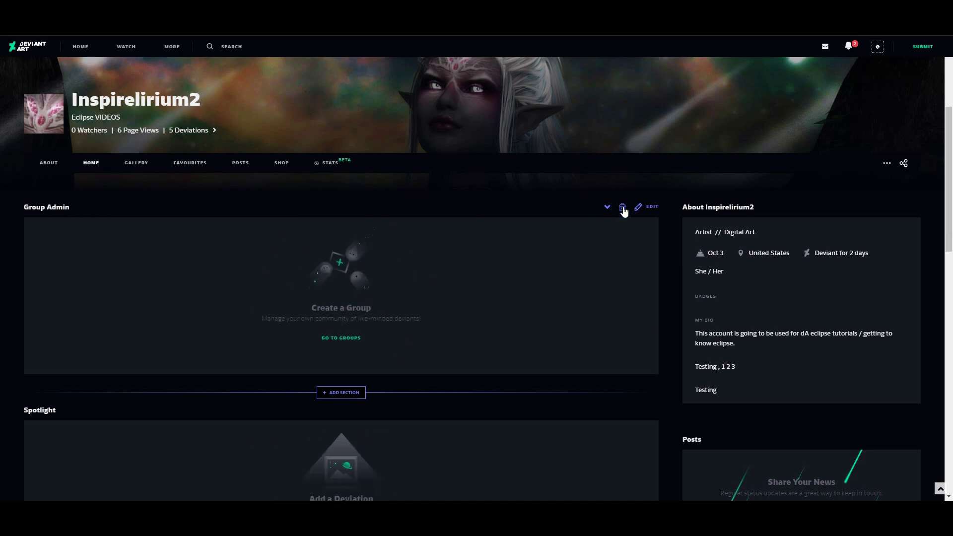
left_click(623, 208)
left_click(623, 209)
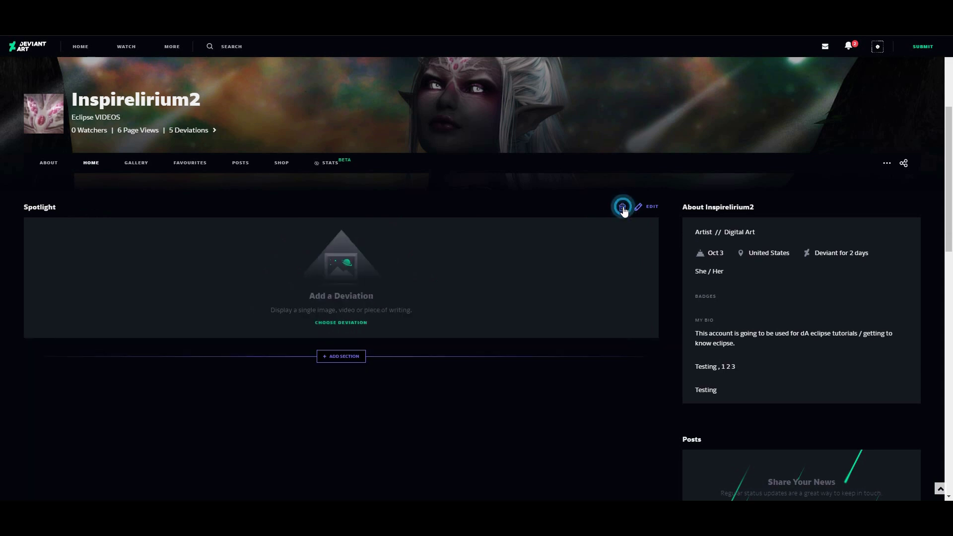
- Remove the Posts, Donation Pool, Custom and Comments sections beneath the About section
scroll(951, 237, "down", 3)
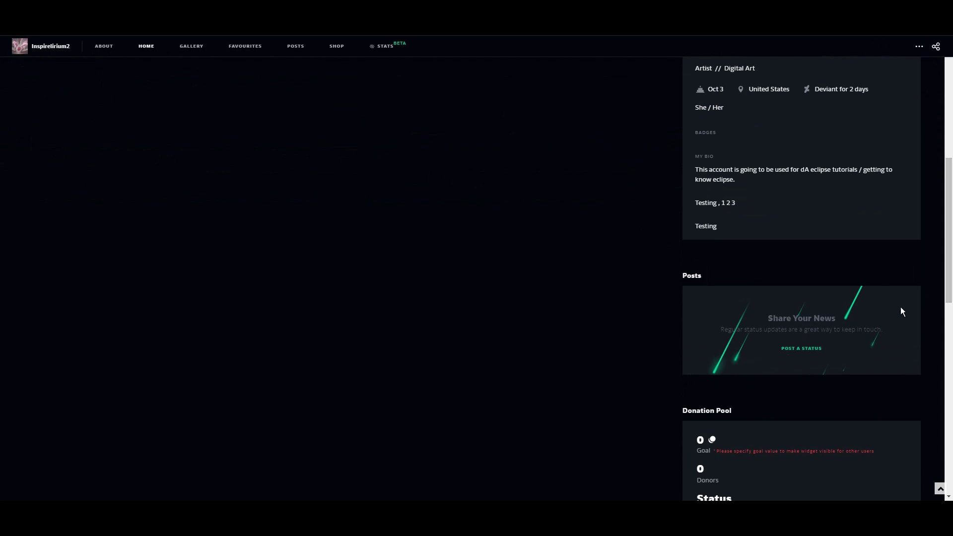
mouse_move(900, 290)
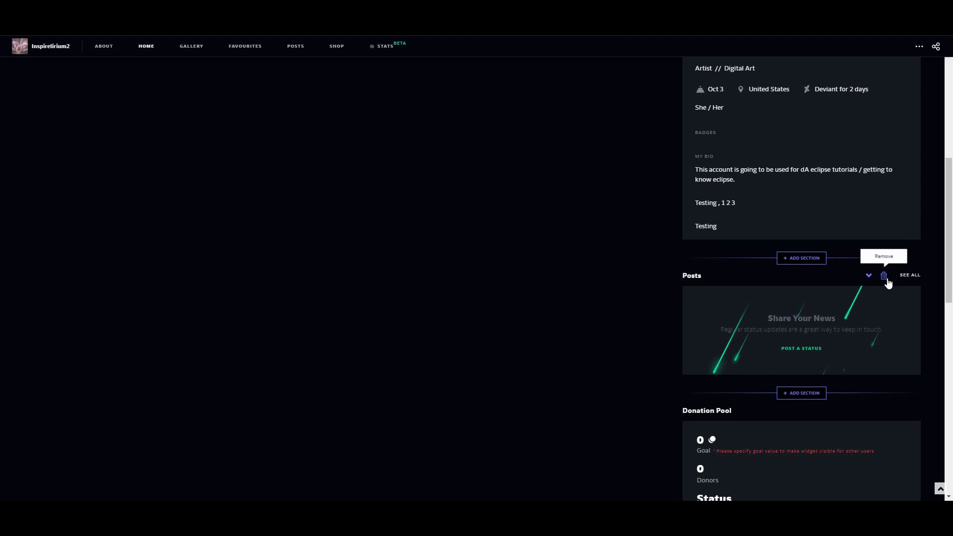
left_click(884, 276)
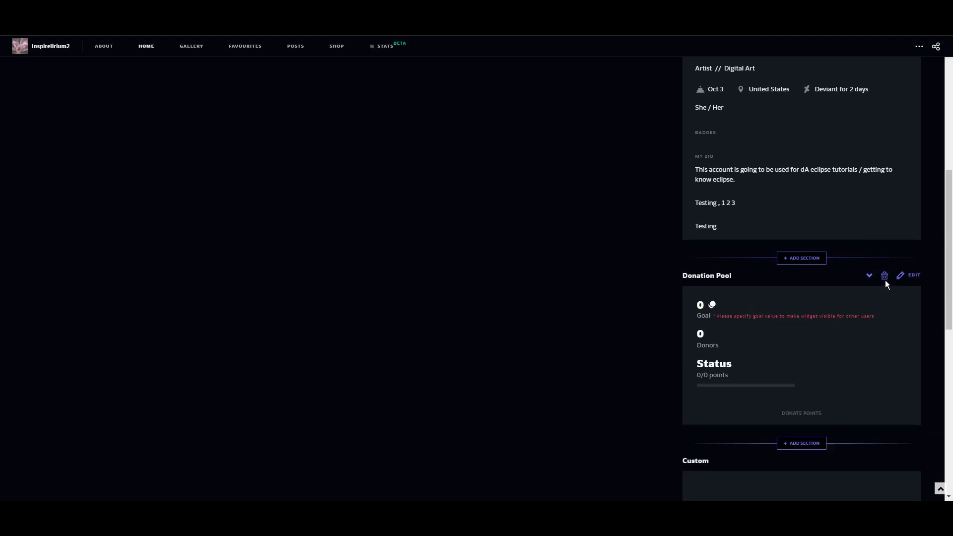
left_click(884, 276)
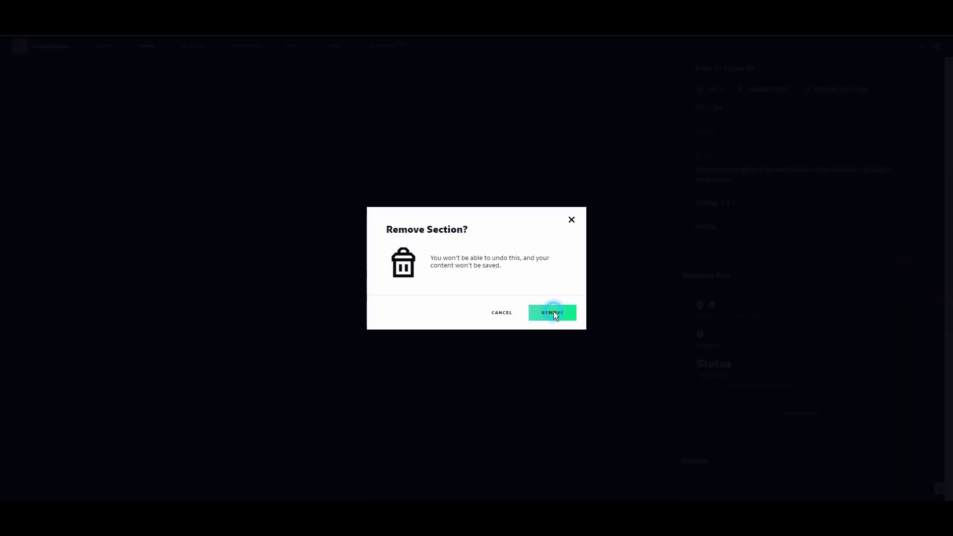
left_click(553, 312)
left_click(885, 279)
left_click(559, 316)
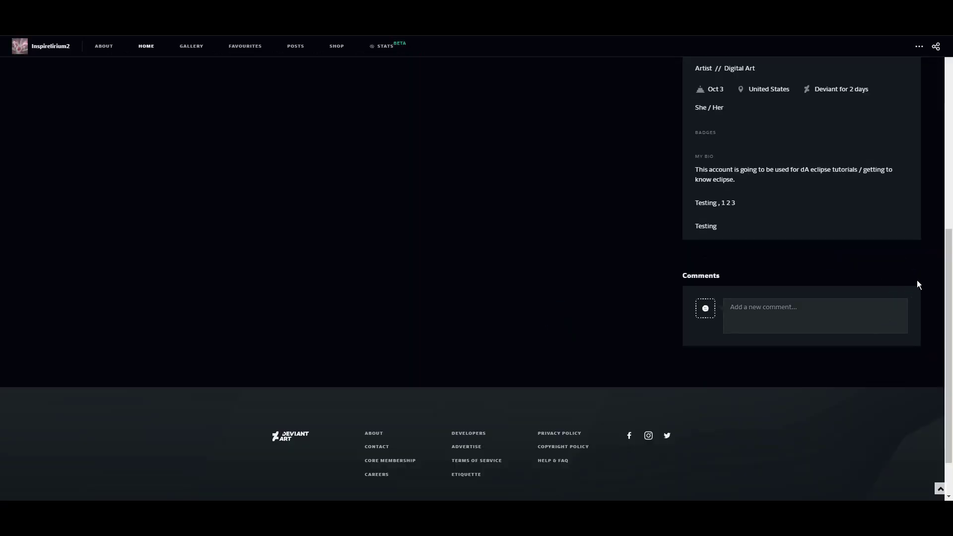
left_click(913, 277)
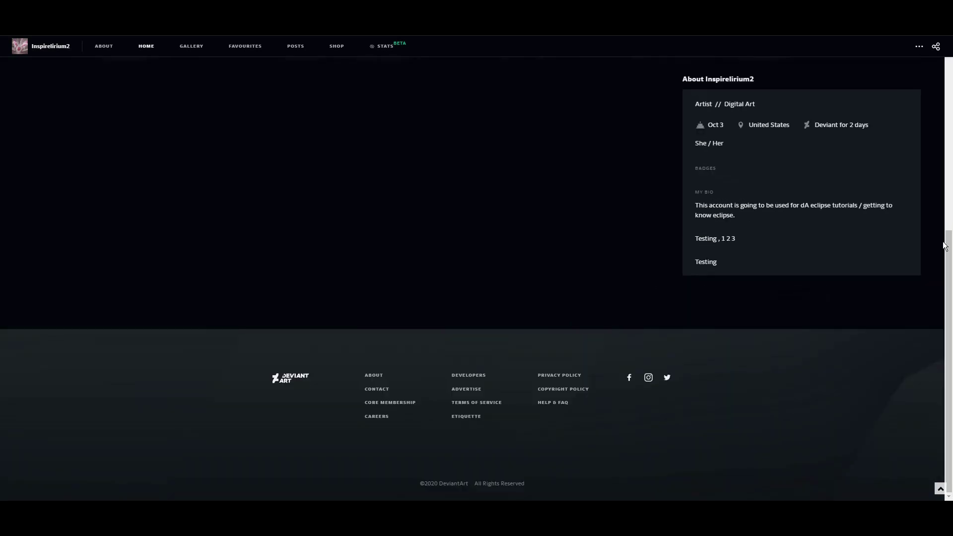
- Add a full-width Grid Gallery section above the About section and look over its display options
left_click_drag(947, 241, 944, 172)
mouse_move(719, 200)
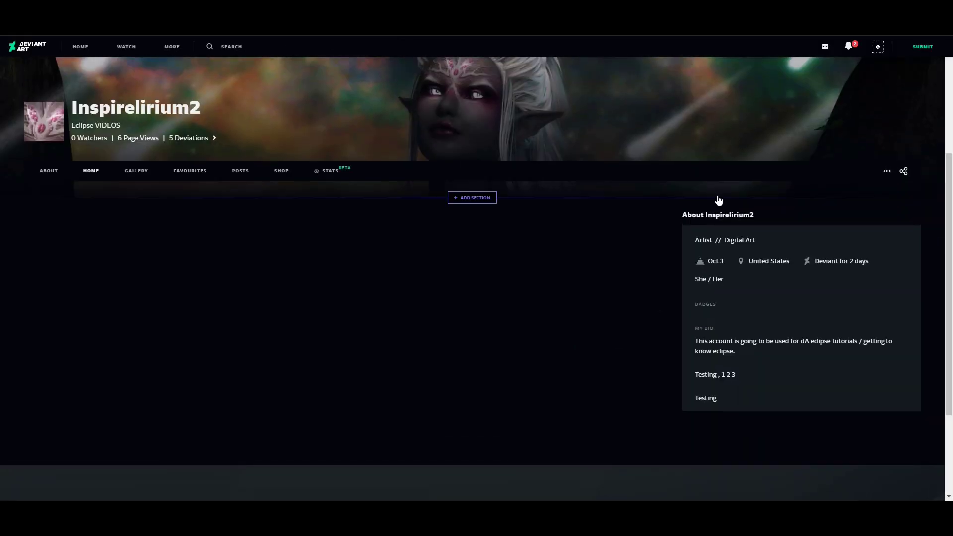
left_click(468, 201)
left_click(511, 248)
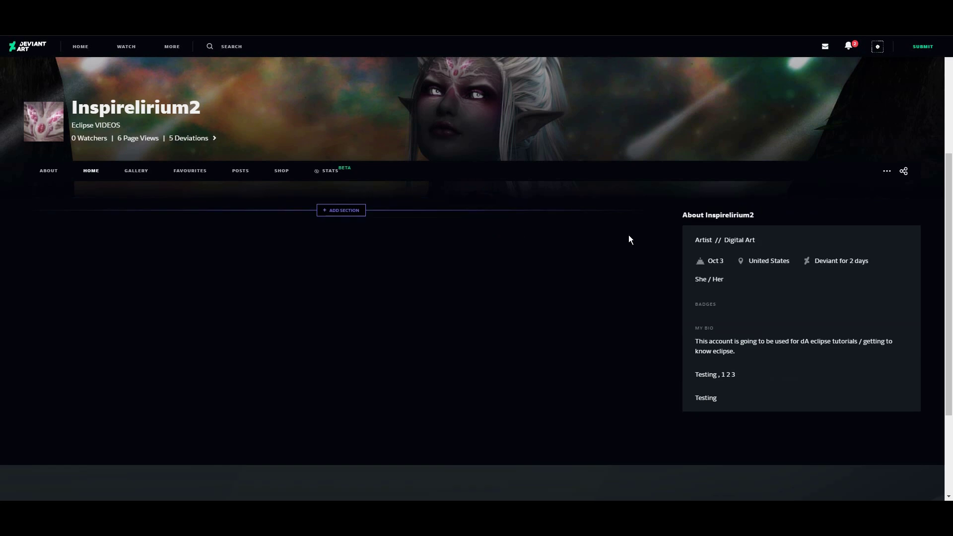
left_click(908, 203)
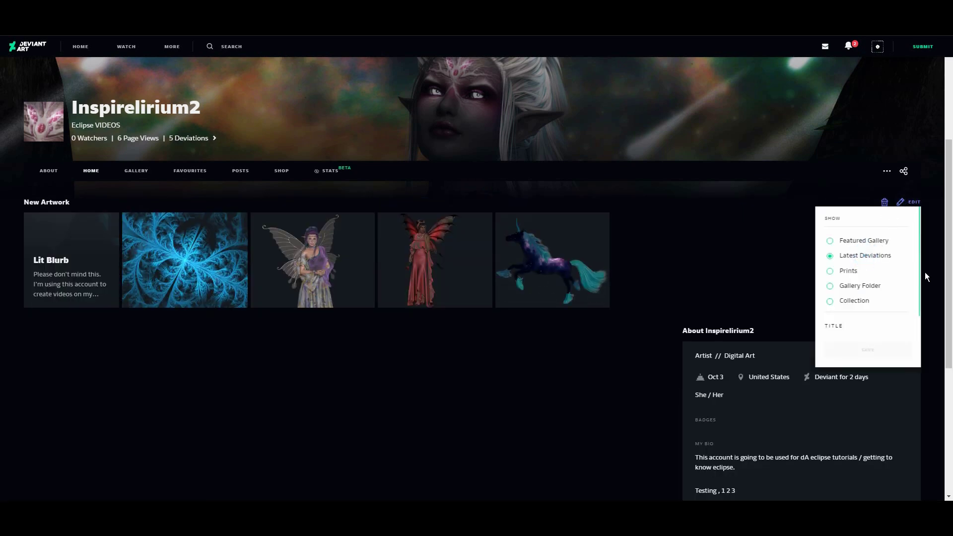
left_click(762, 234)
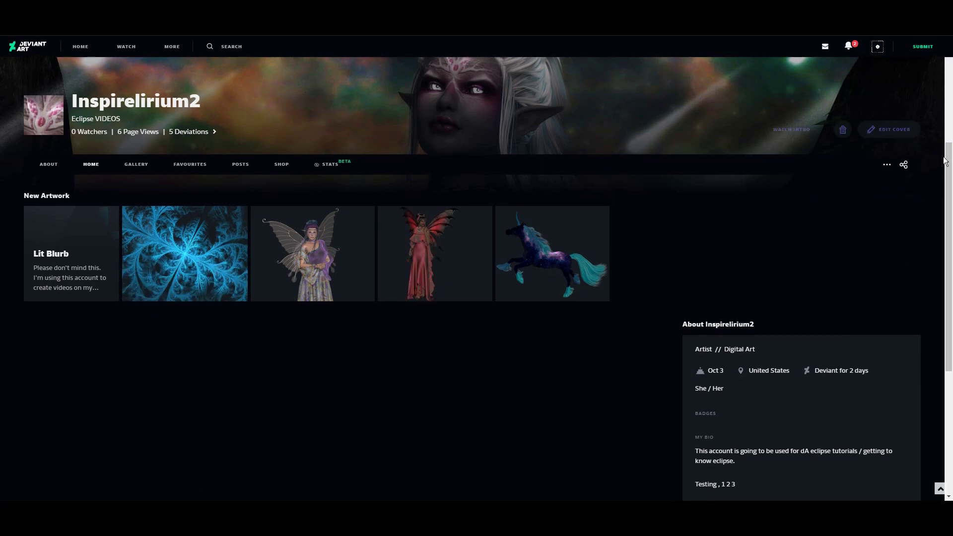
- Add a Grid Gallery section beneath New Artwork for the featured collection, and a Watchers section beneath it
left_click_drag(945, 161, 944, 215)
left_click(346, 226)
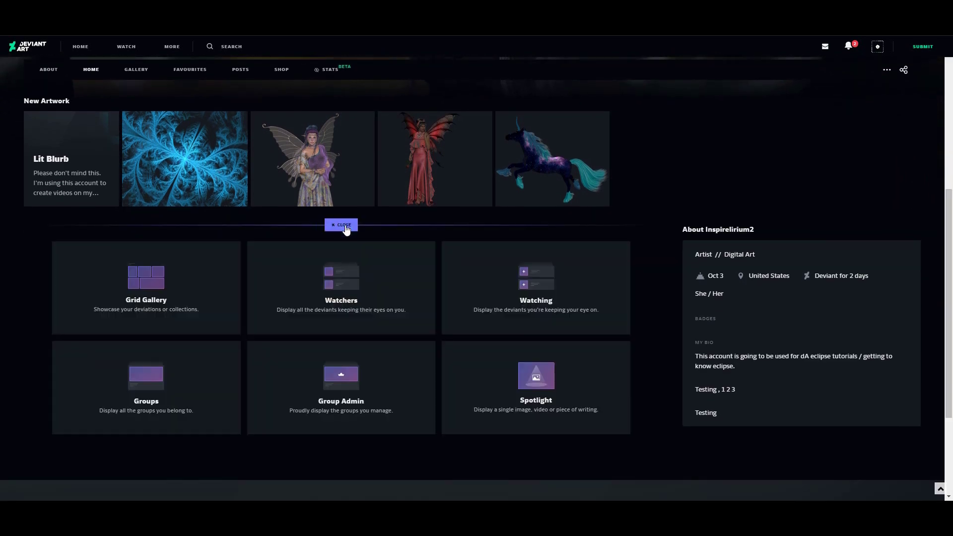
left_click(194, 273)
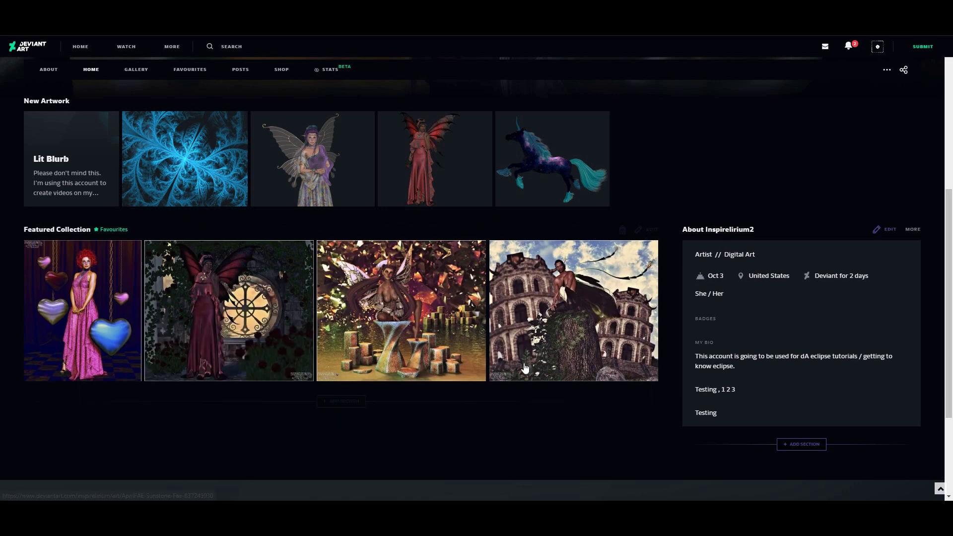
left_click(342, 401)
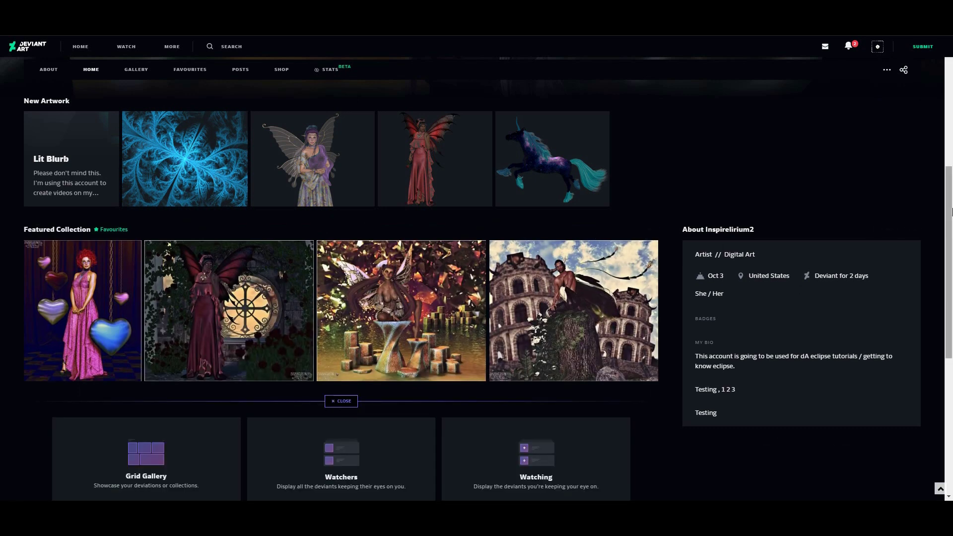
scroll(948, 212, "down", 4)
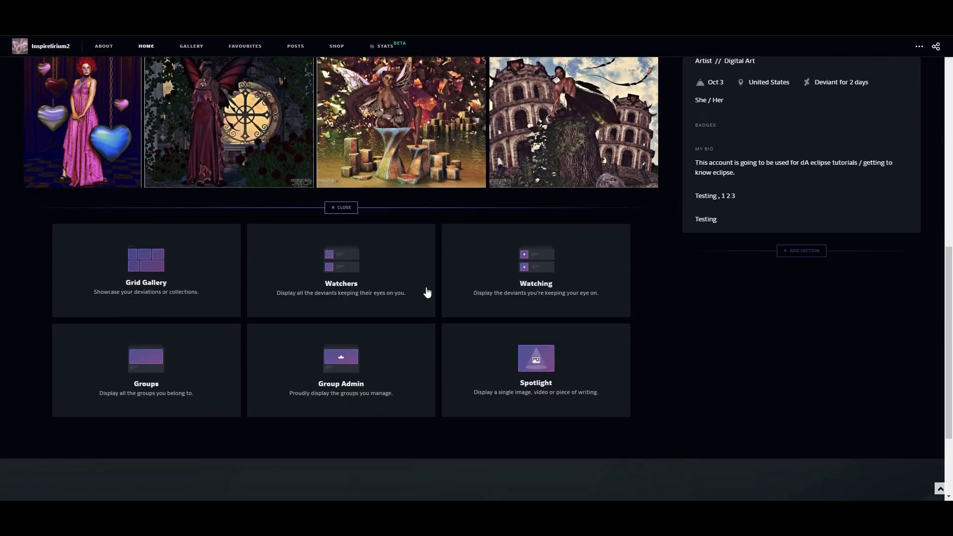
left_click(388, 273)
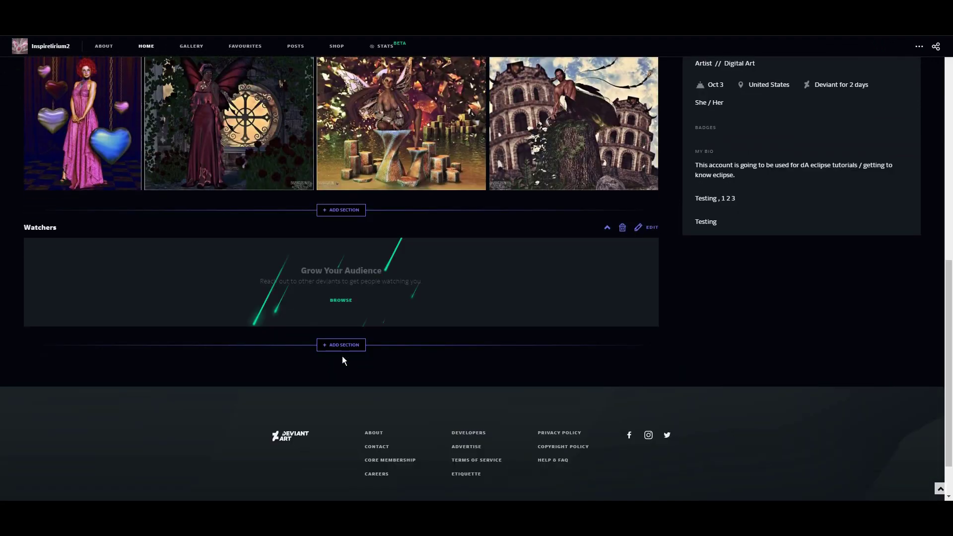
- Add a Watching section beneath Watchers and a Group Admin section beneath that
left_click(339, 346)
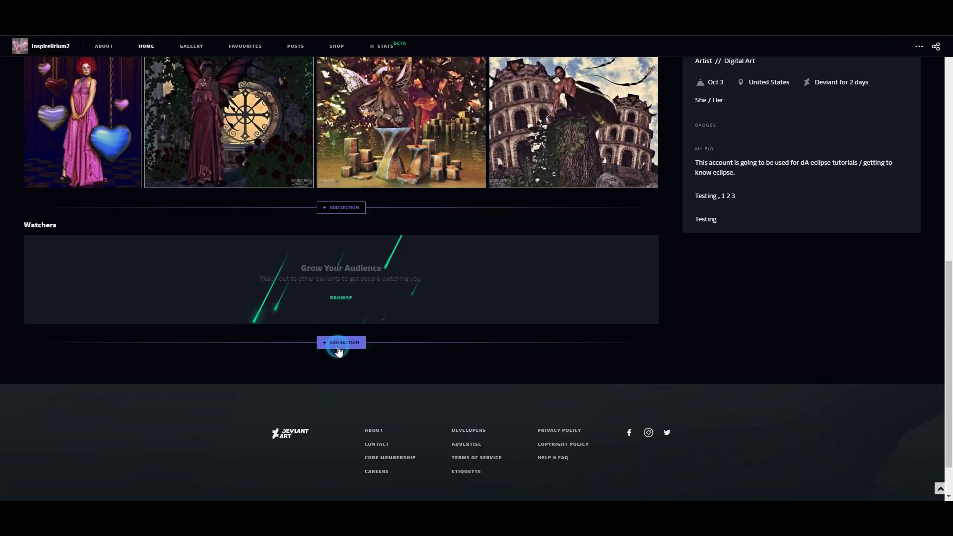
left_click(335, 405)
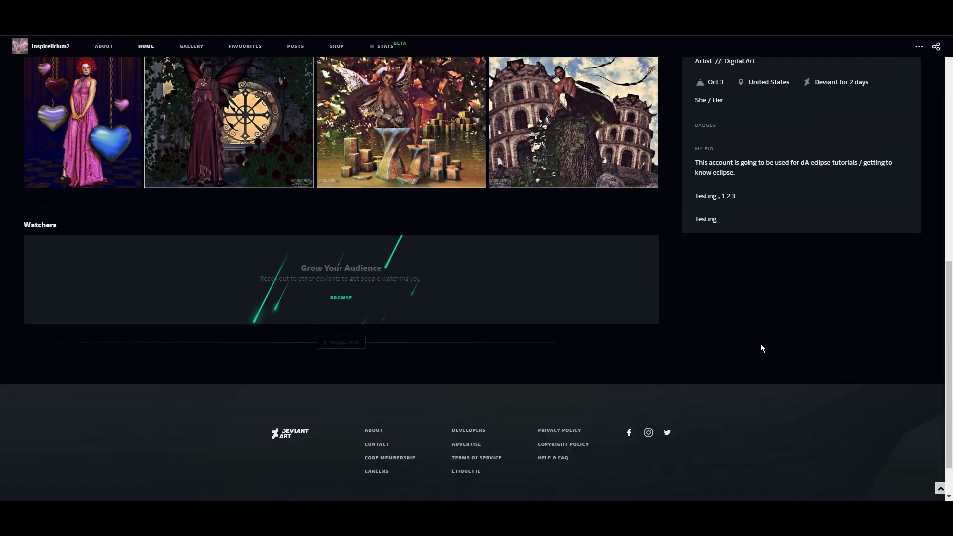
scroll(951, 309, "down", 1)
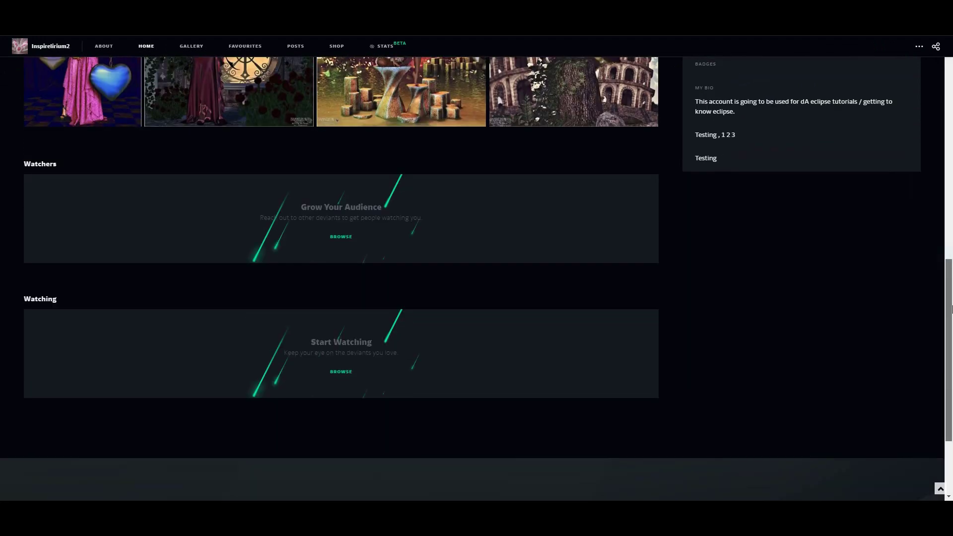
scroll(950, 310, "down", 2)
left_click(344, 326)
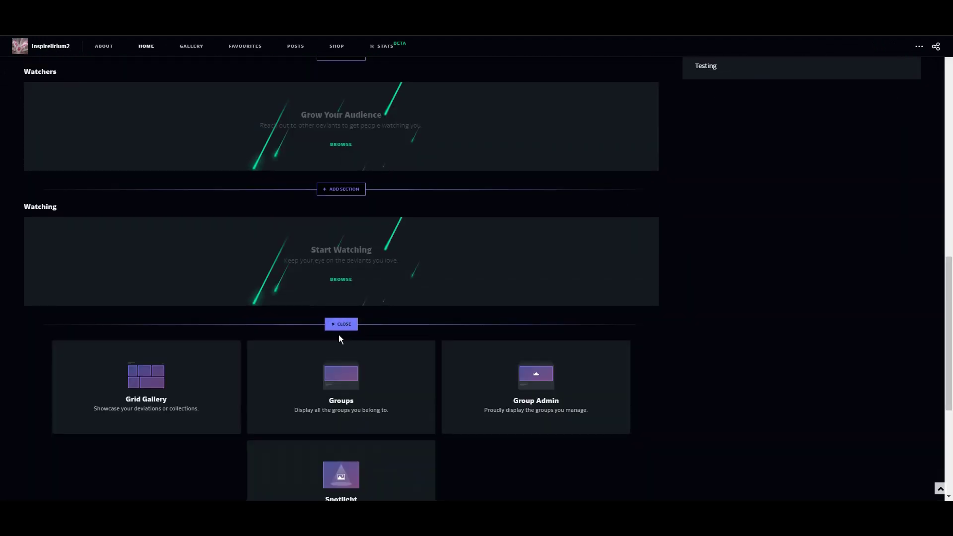
left_click(496, 380)
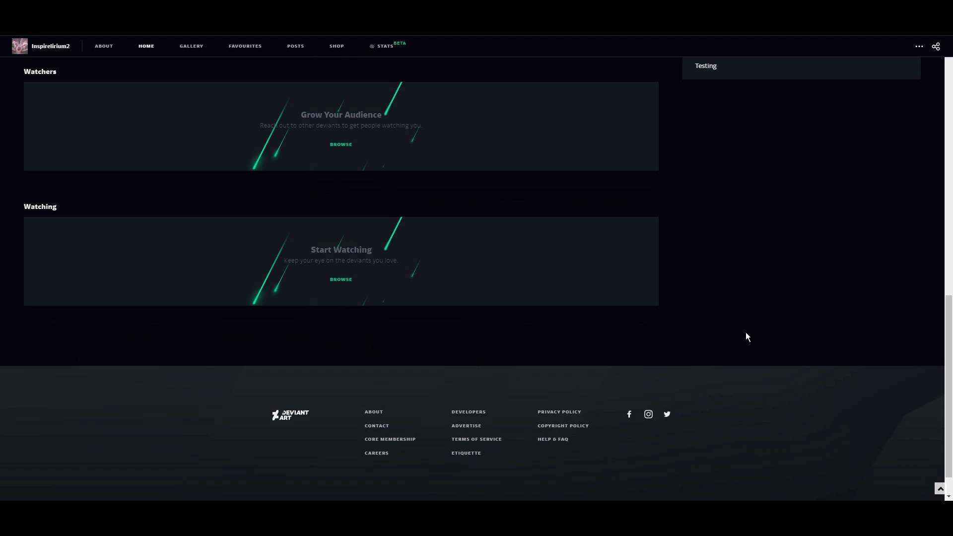
- Look over the section choices beneath About, and remove the Watchers, Watching, Group Admin, Featured Collection and New Artwork sections
left_click_drag(949, 266, 951, 220)
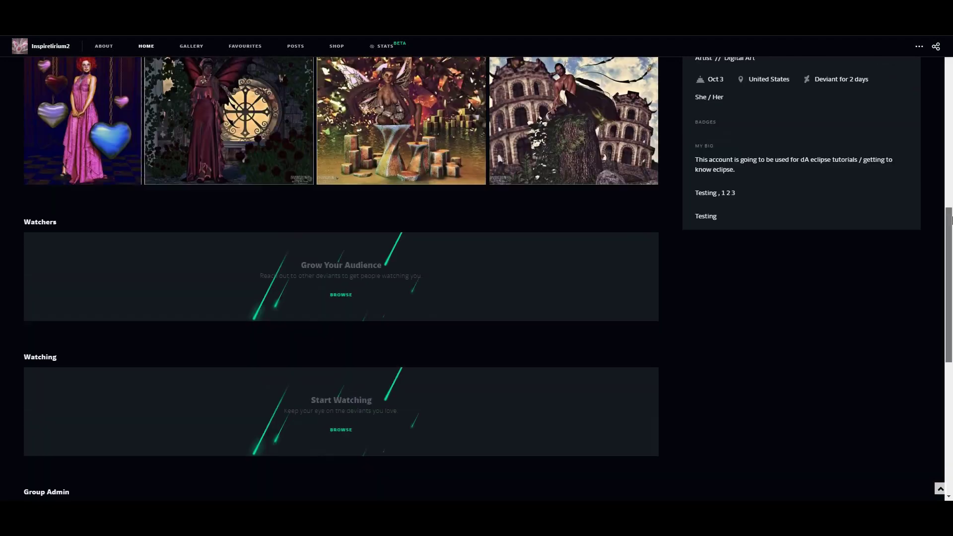
left_click(800, 262)
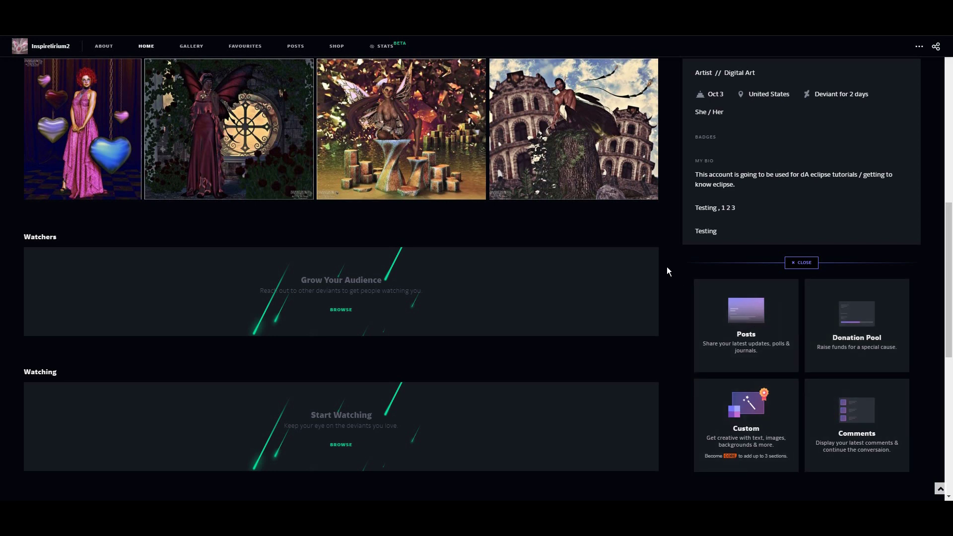
mouse_move(564, 248)
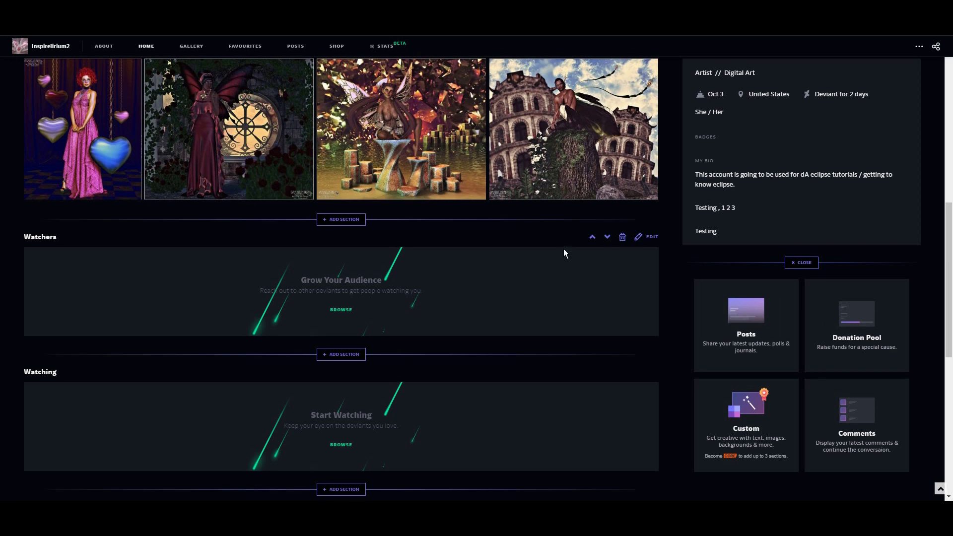
left_click(624, 238)
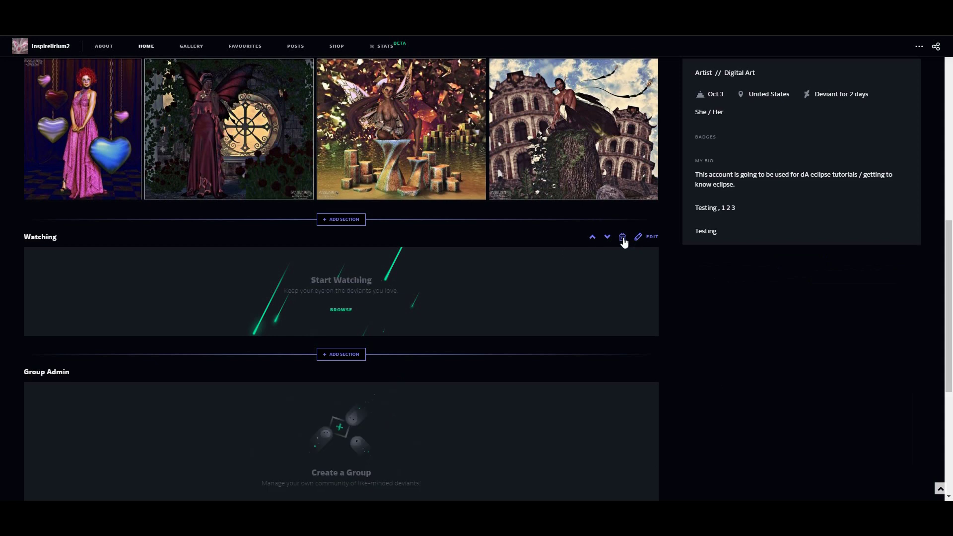
left_click(624, 240)
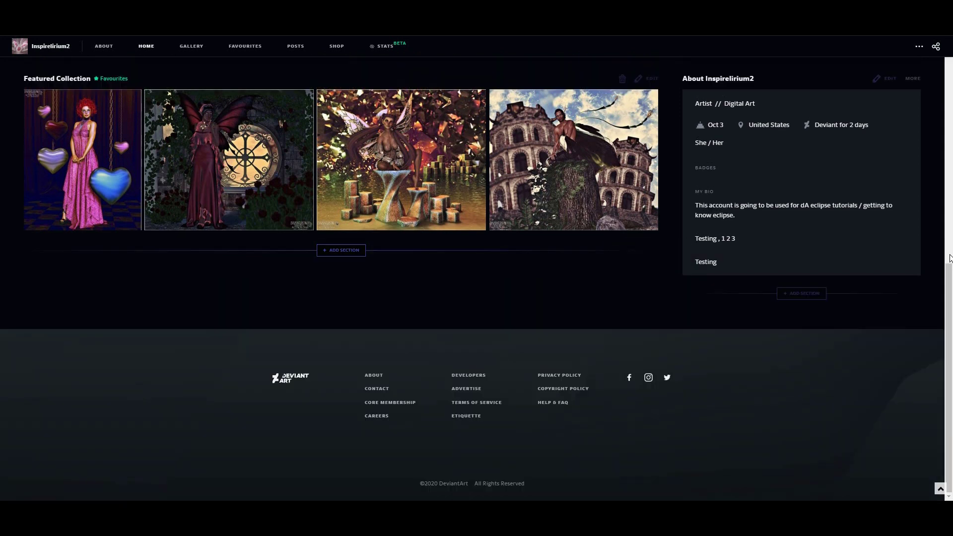
left_click(621, 79)
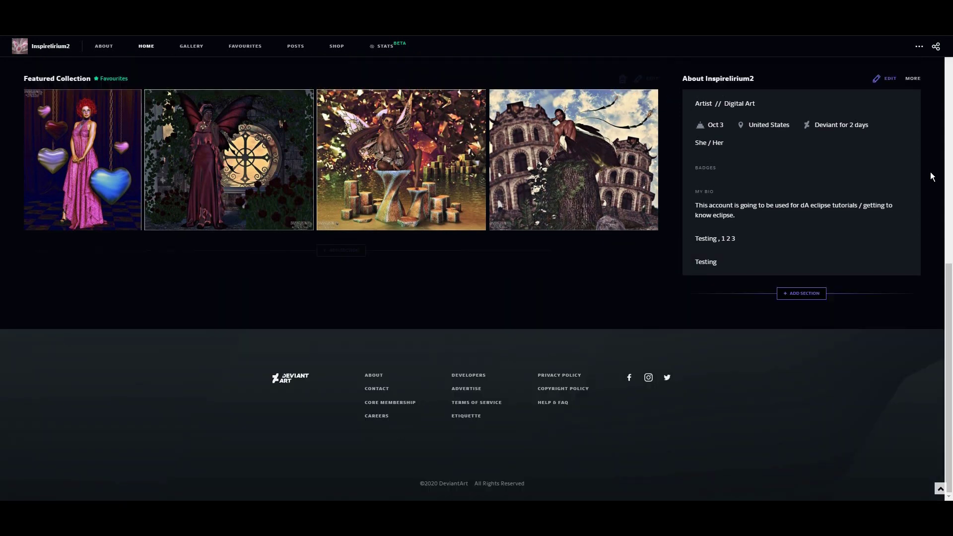
left_click_drag(949, 270, 949, 170)
left_click(887, 157)
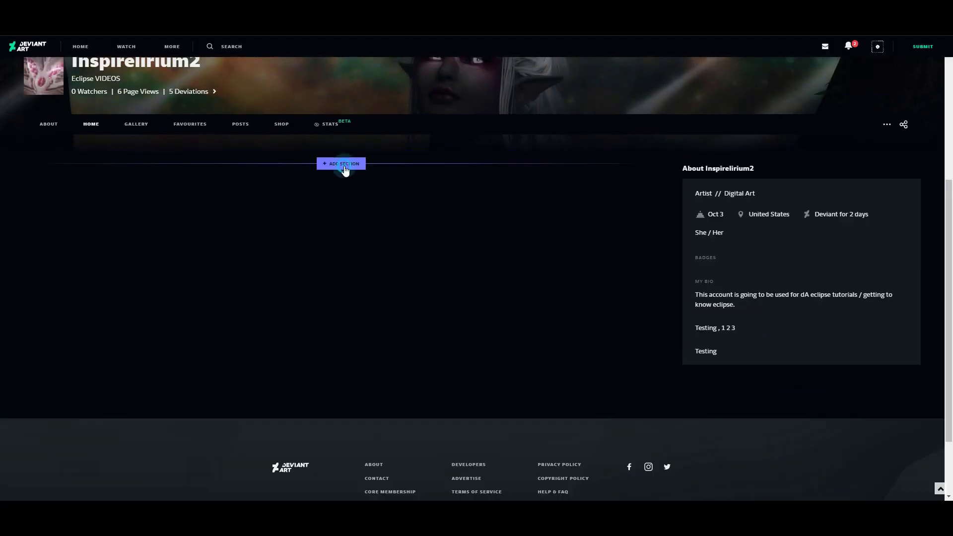
- Add a Spotlight section beside About that displays the blue fractal deviation from the Fractals gallery folder
left_click(345, 170)
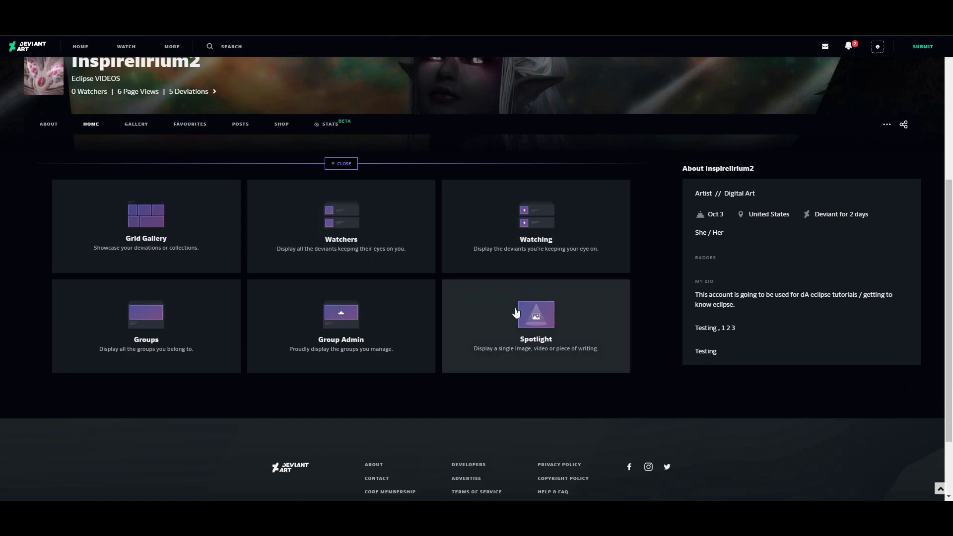
left_click(519, 308)
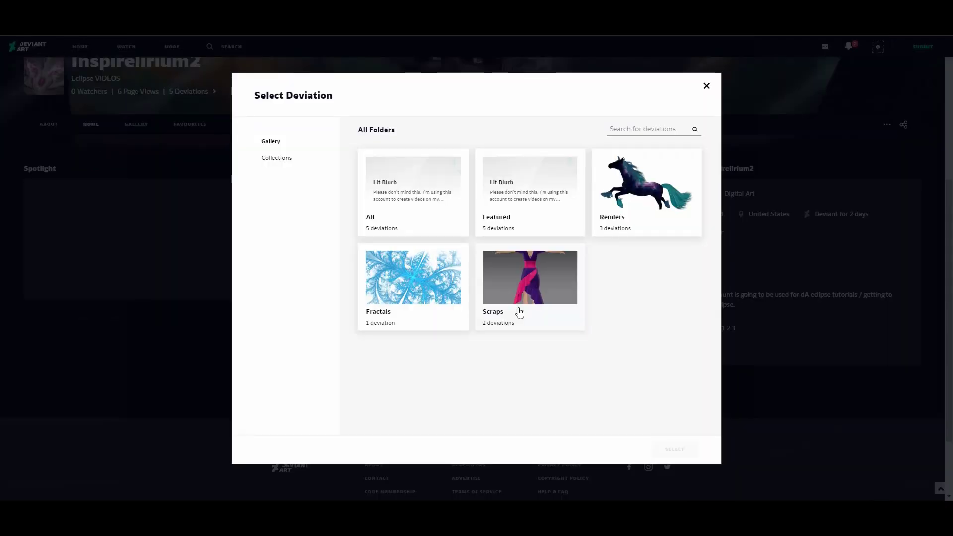
left_click(415, 285)
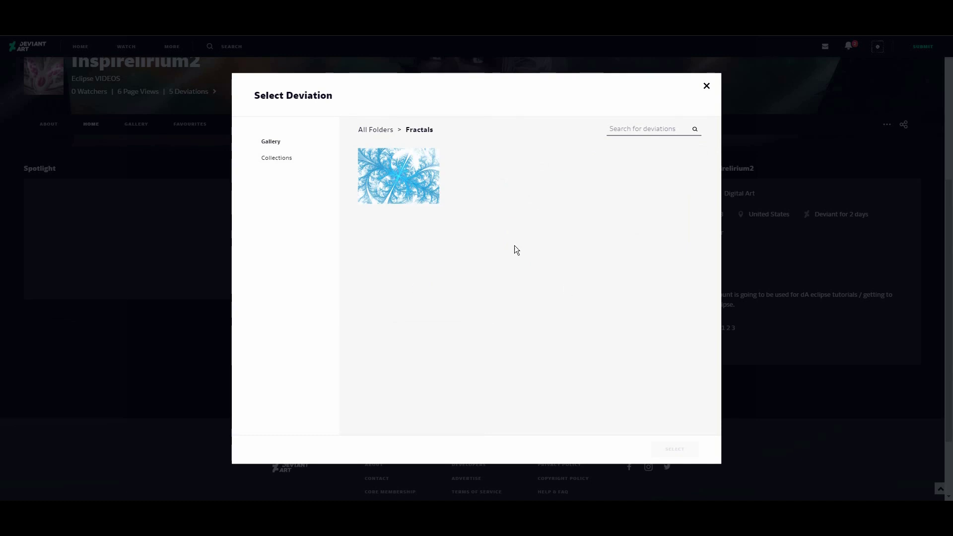
left_click(416, 192)
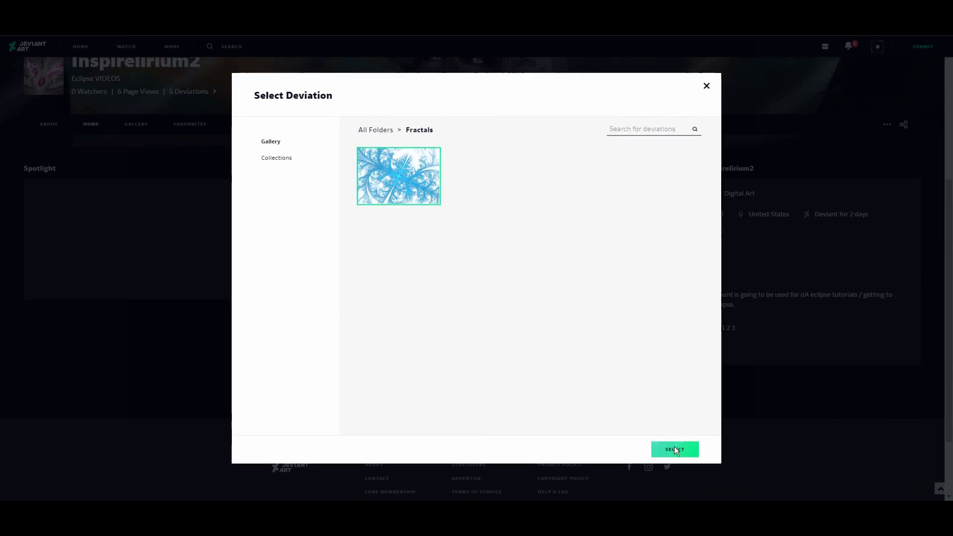
left_click(674, 445)
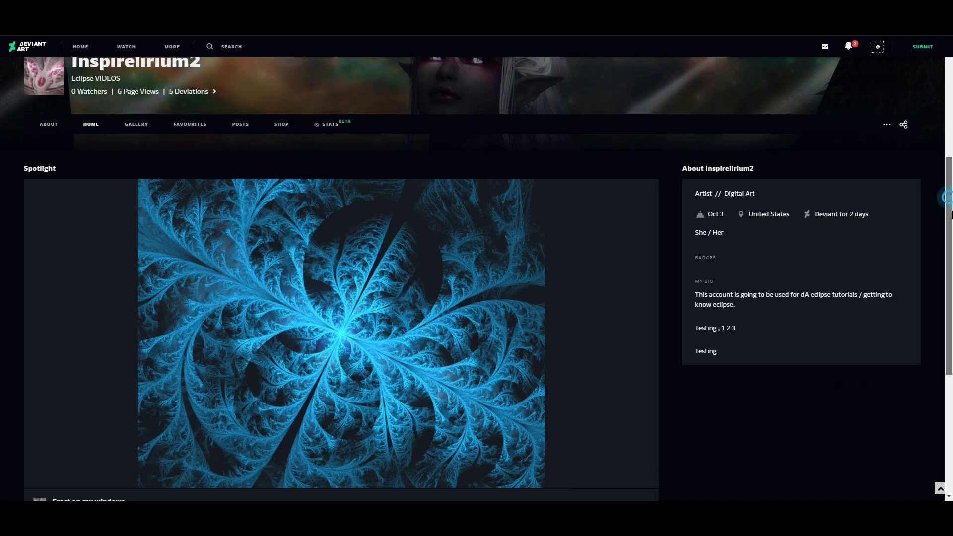
- Add a Grid Gallery section of new artwork beneath the Spotlight and look over its display options
scroll(487, 304, "down", 5)
left_click(349, 318)
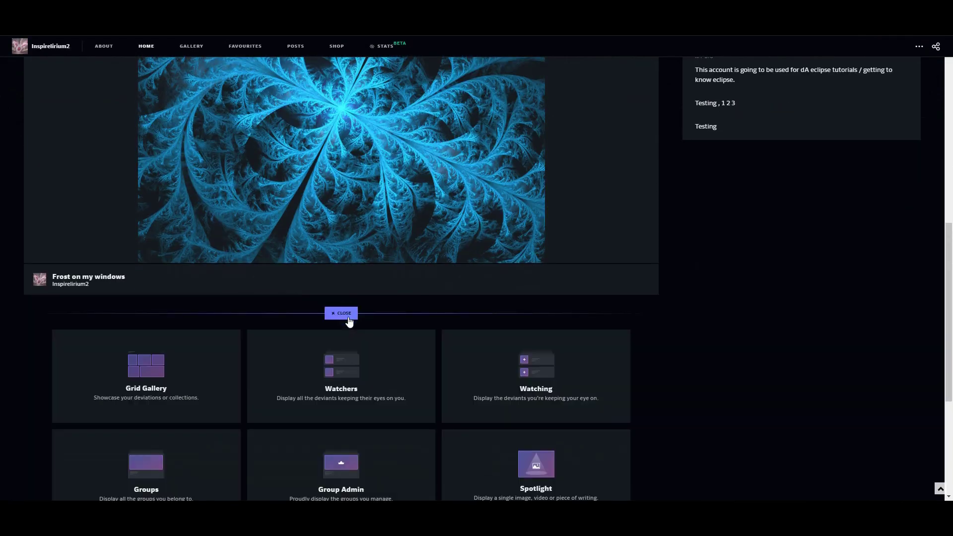
left_click(156, 369)
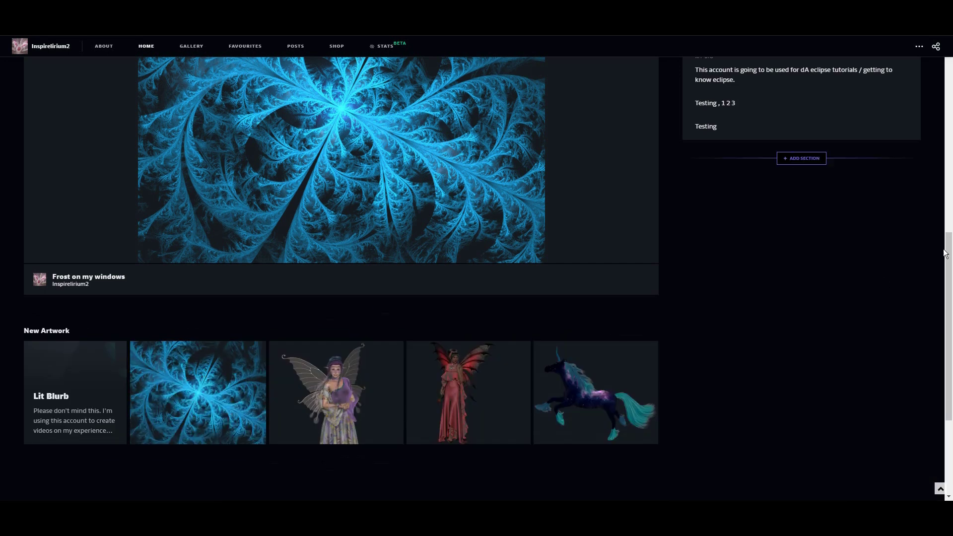
scroll(950, 251, "down", 2)
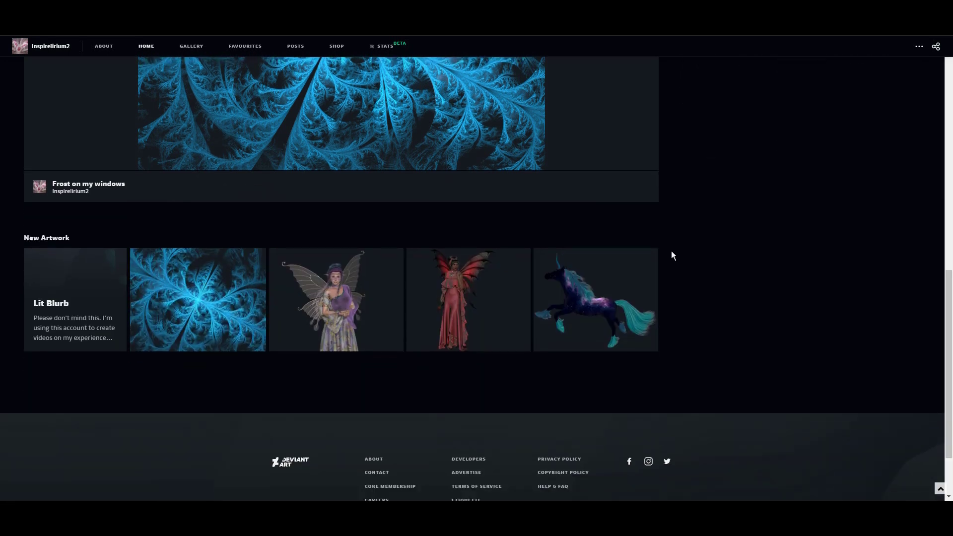
left_click(651, 239)
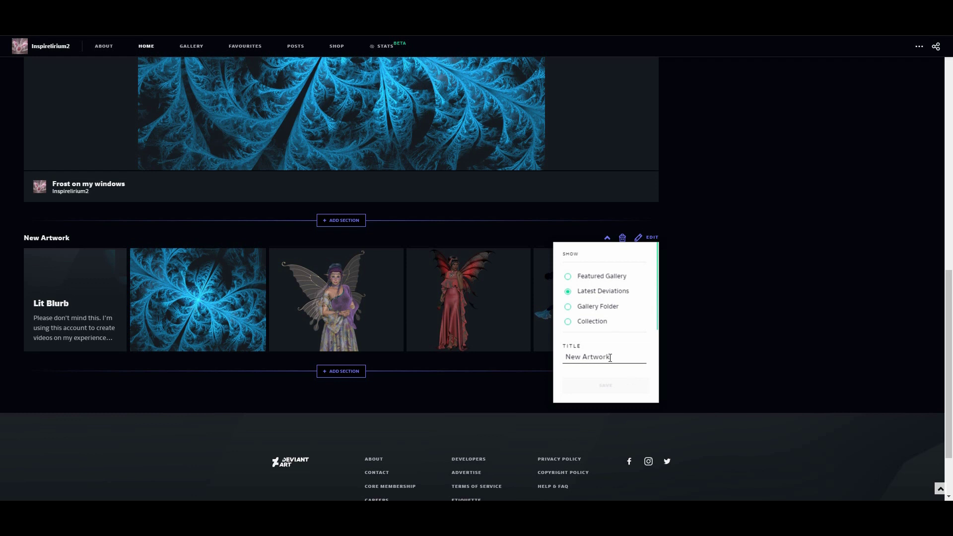
left_click(756, 251)
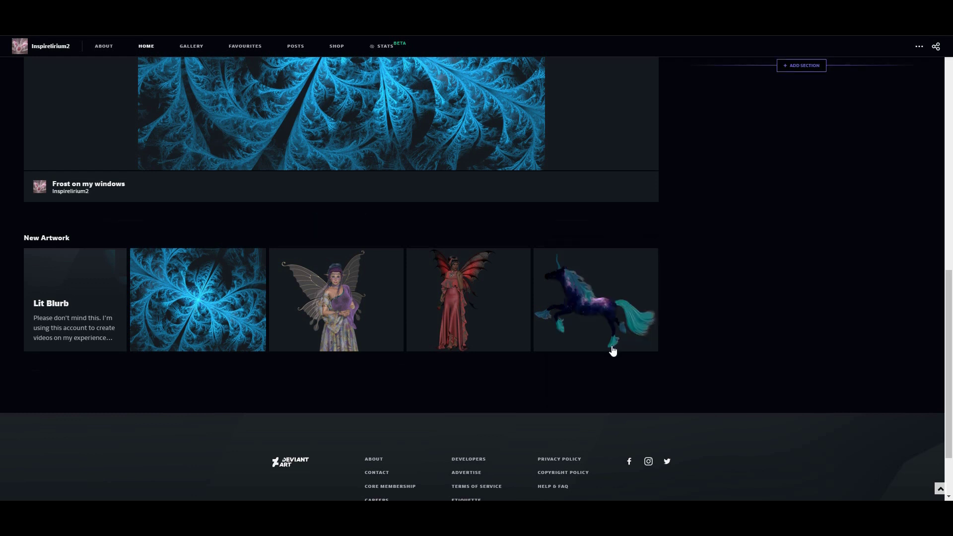
- Add another Grid Gallery section beneath New Artwork and set it to show the Fairies collection
left_click(341, 372)
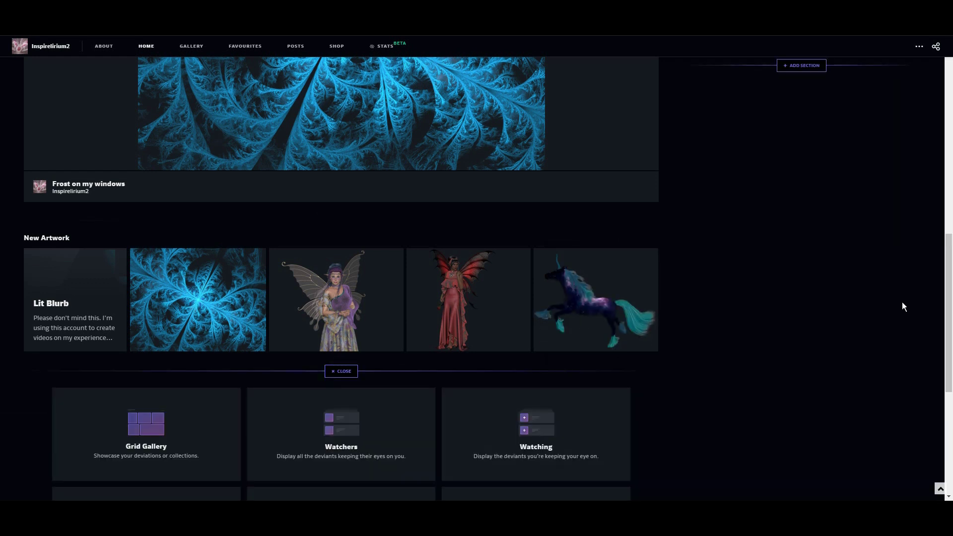
left_click_drag(943, 293, 946, 353)
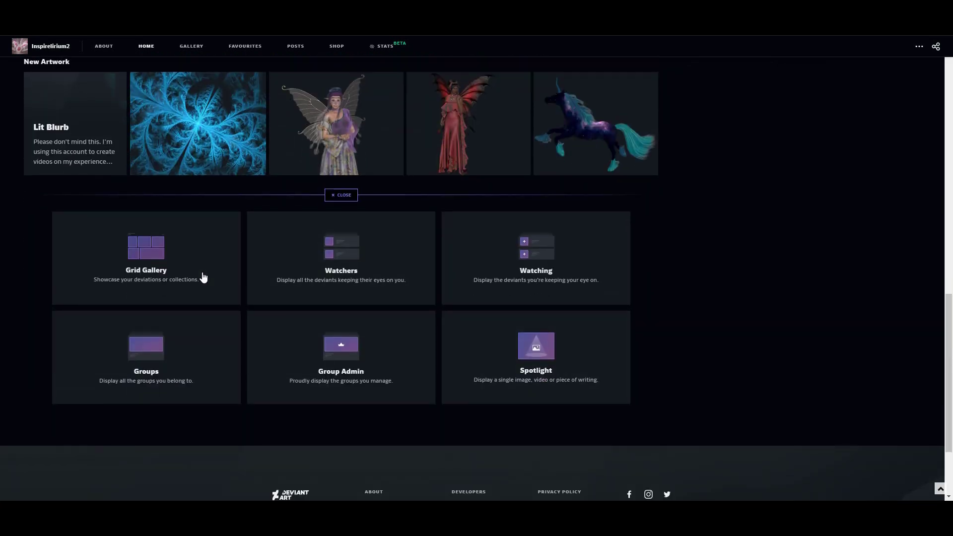
left_click(155, 255)
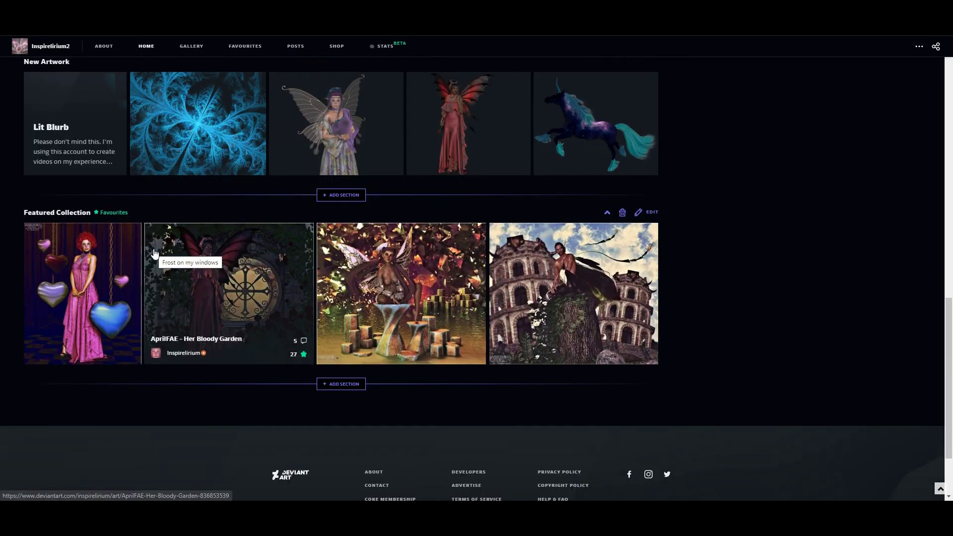
left_click(641, 213)
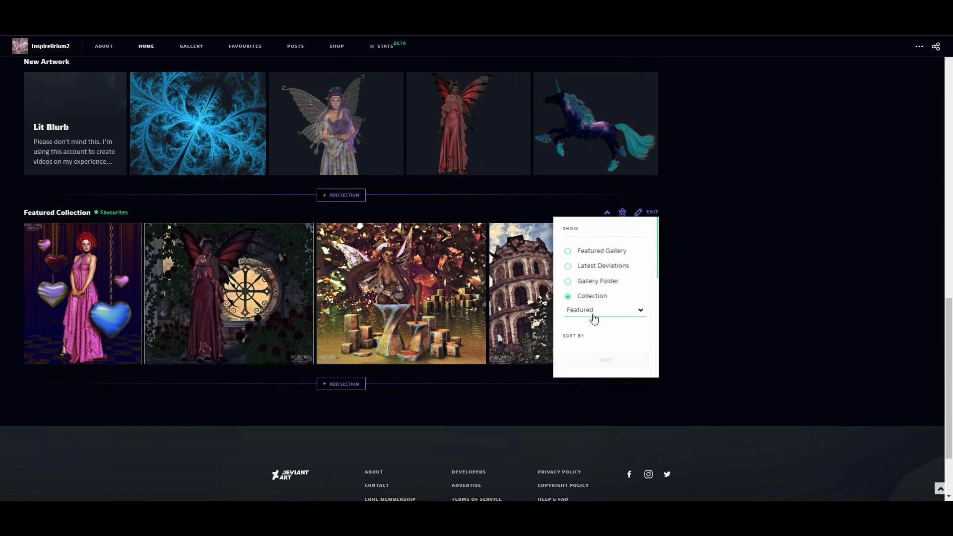
left_click(597, 314)
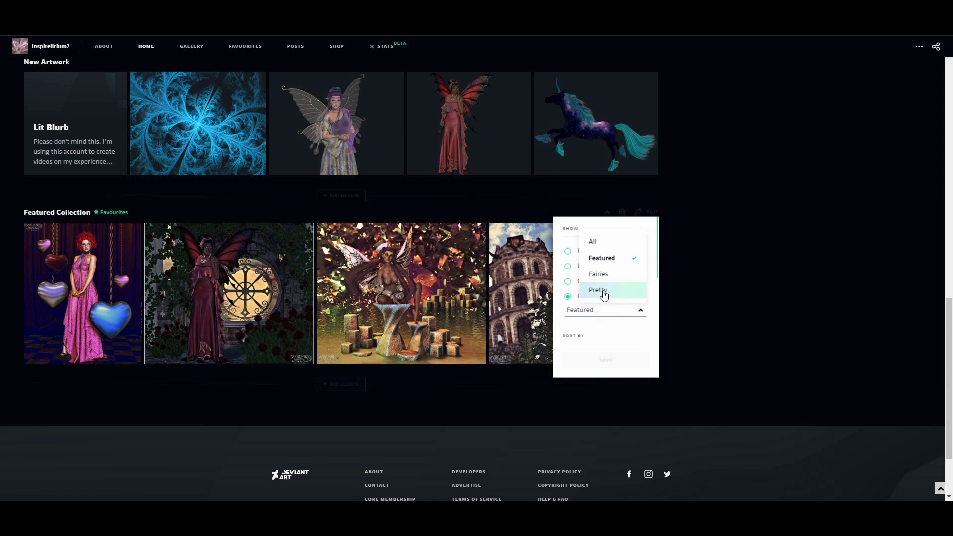
left_click(601, 276)
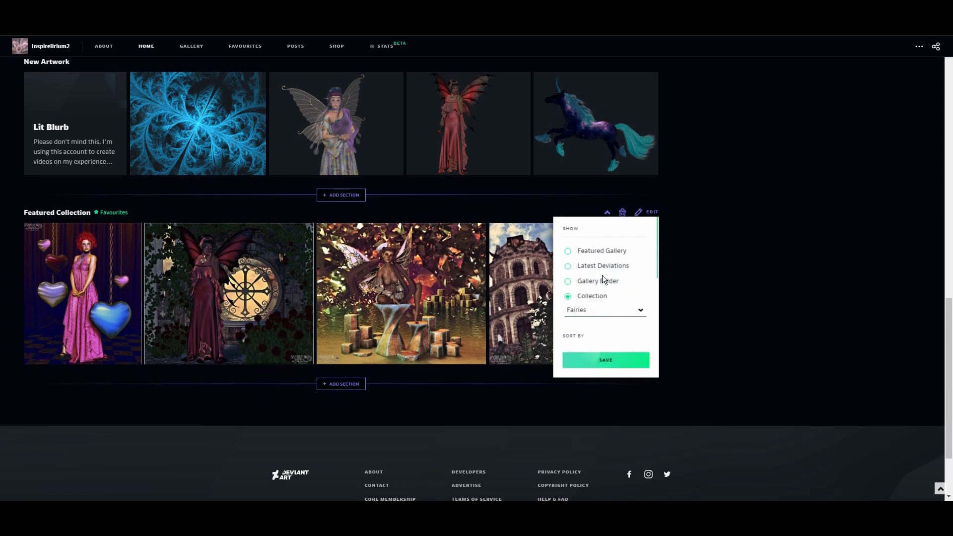
left_click(606, 360)
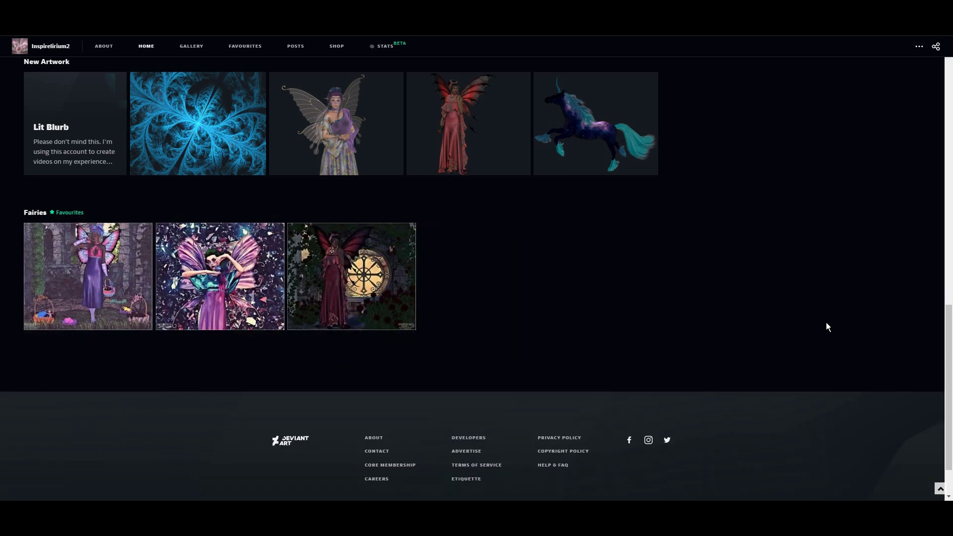
- Add a Donation Pool section beneath the About section
left_click(943, 354)
left_click_drag(943, 354, 943, 251)
left_click(807, 227)
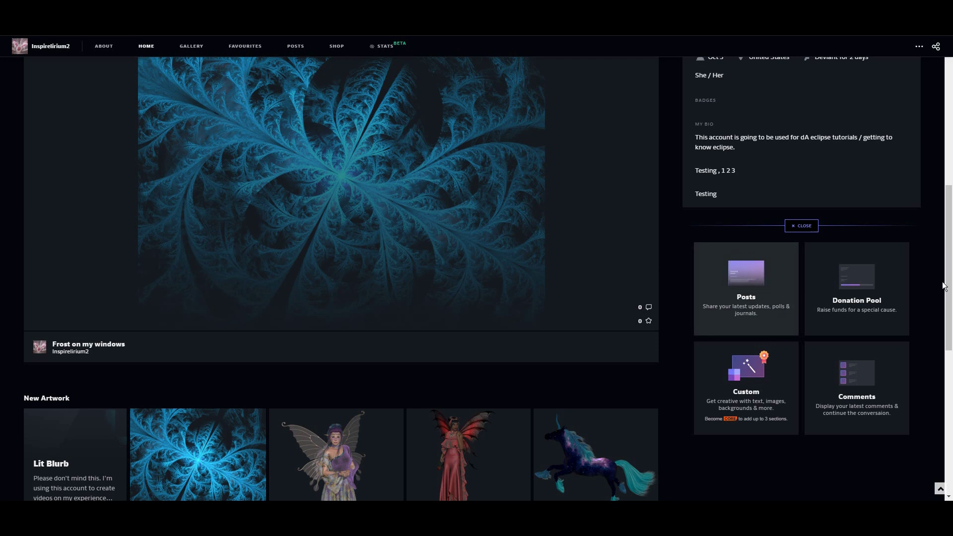
left_click(864, 289)
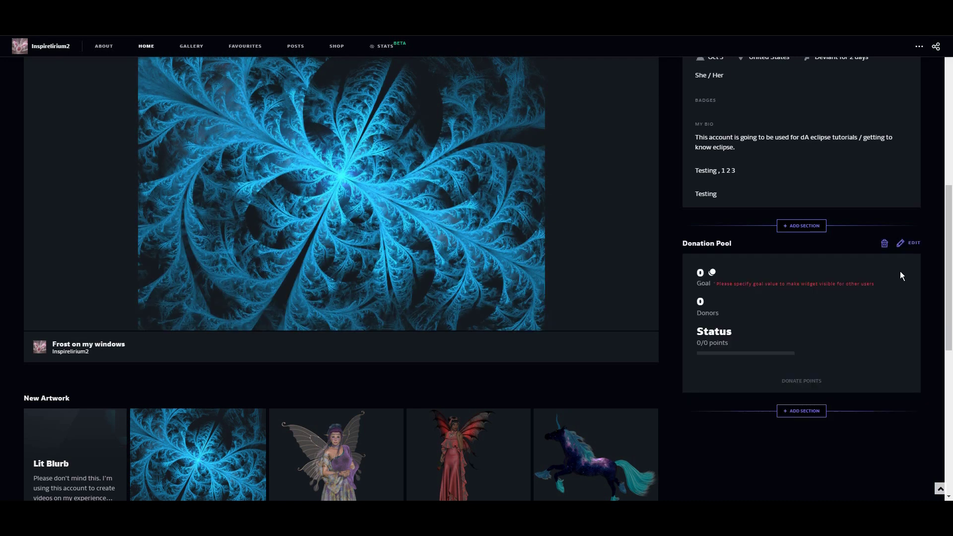
- Title the Donation Pool "Please Donate if ya like my work" and set its goal to 4000 points
left_click(913, 242)
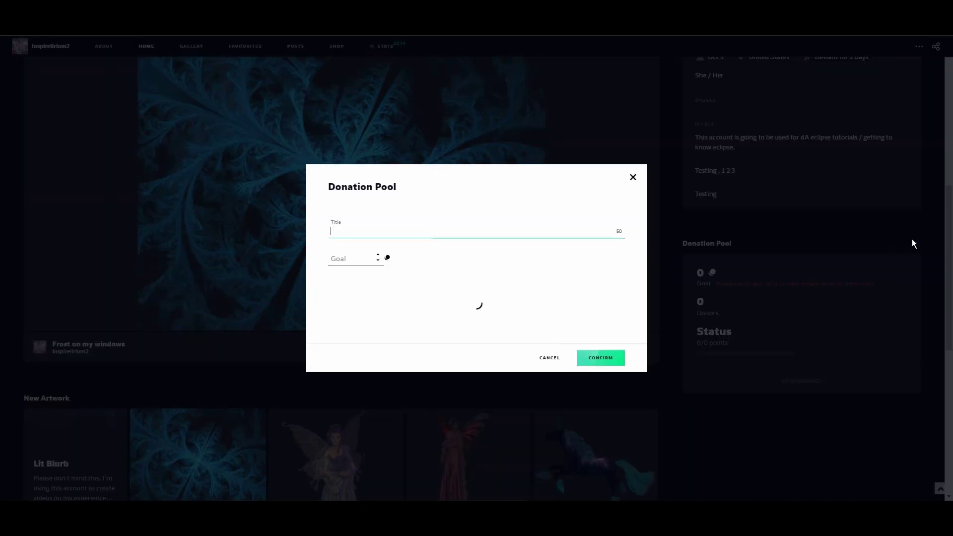
left_click(516, 222)
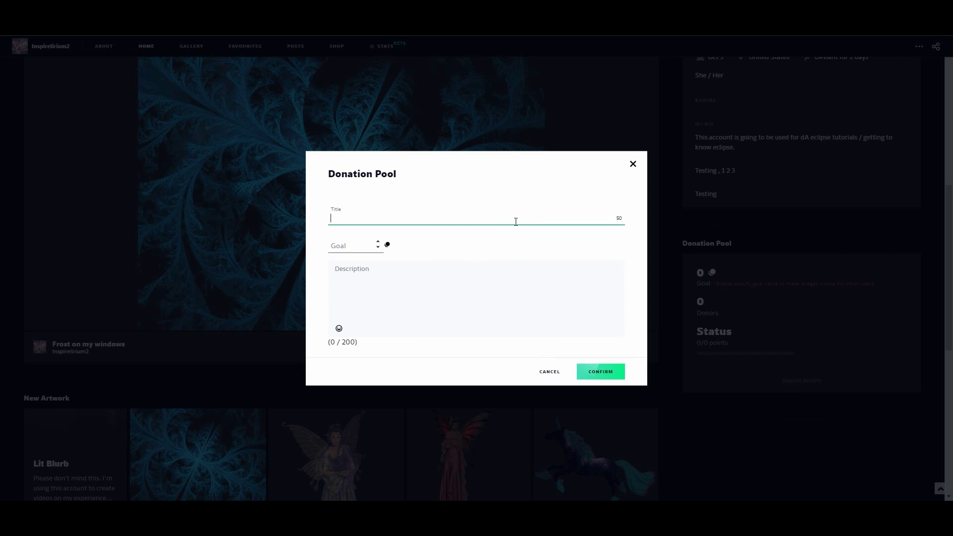
type("Don")
key("BackSpace")
key("BackSpace")
type("Please Donate if ya li9ke")
type("my wor")
left_click(361, 248)
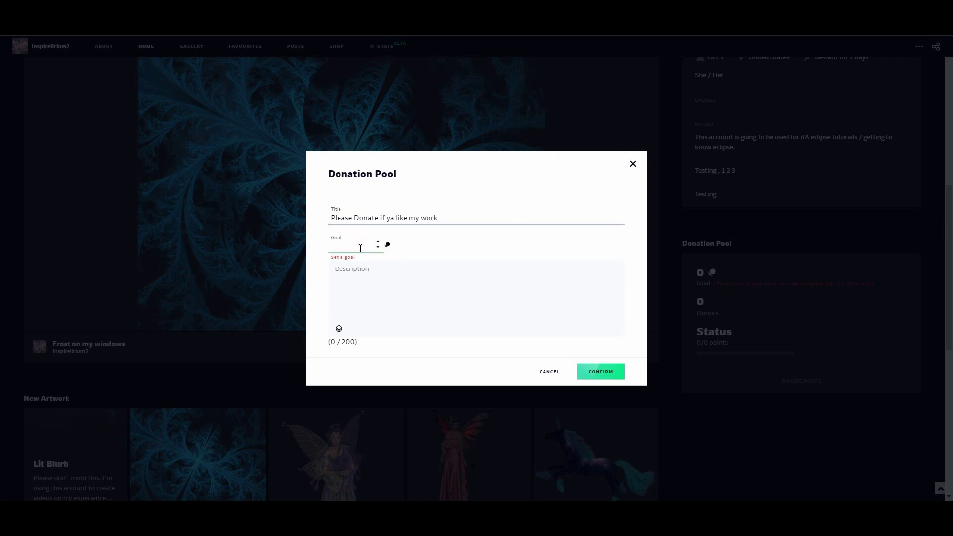
type("4000")
- Begin the pool's description with "Seriously though, if you like my art and wish to donate please visit my primary account" and the account's handle
left_click(358, 270)
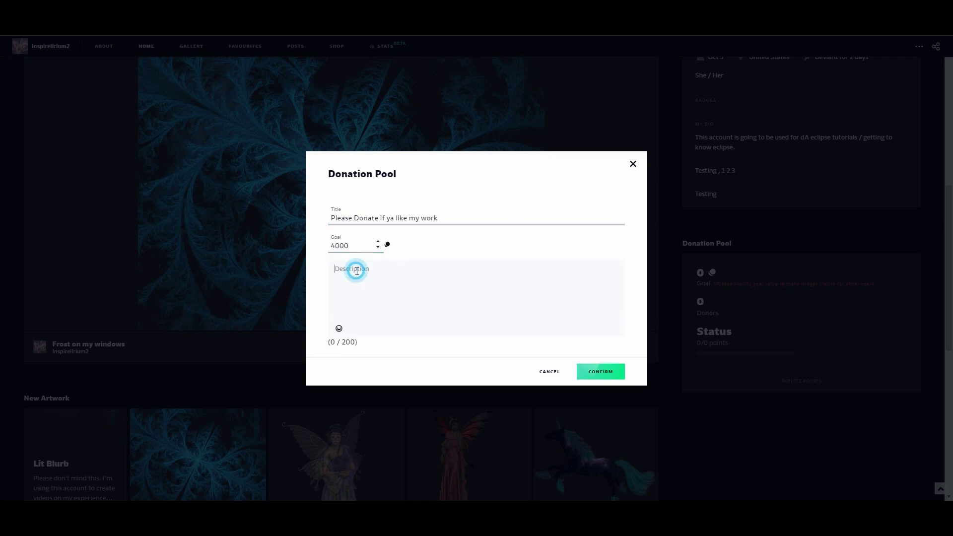
type("Seriously th")
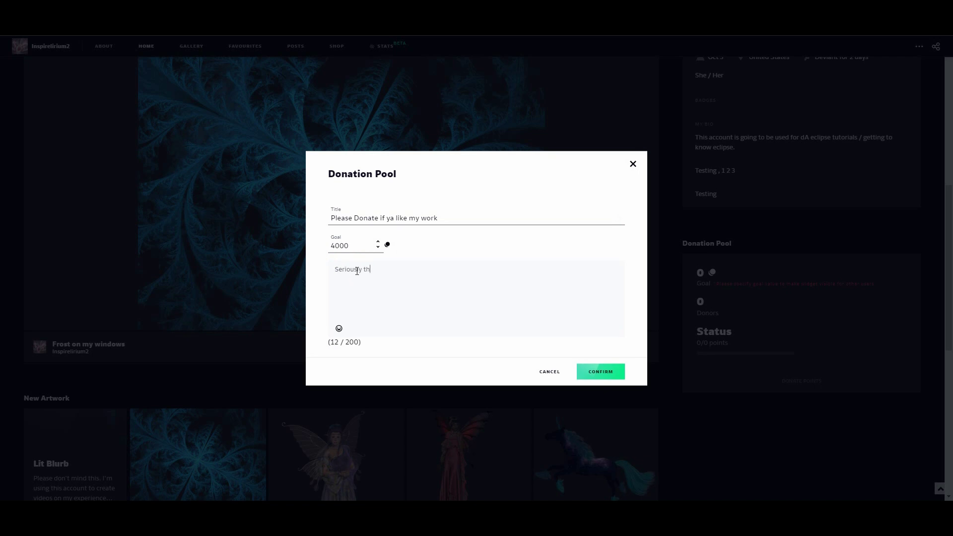
type("ough, if you like my art and wish to donate ple")
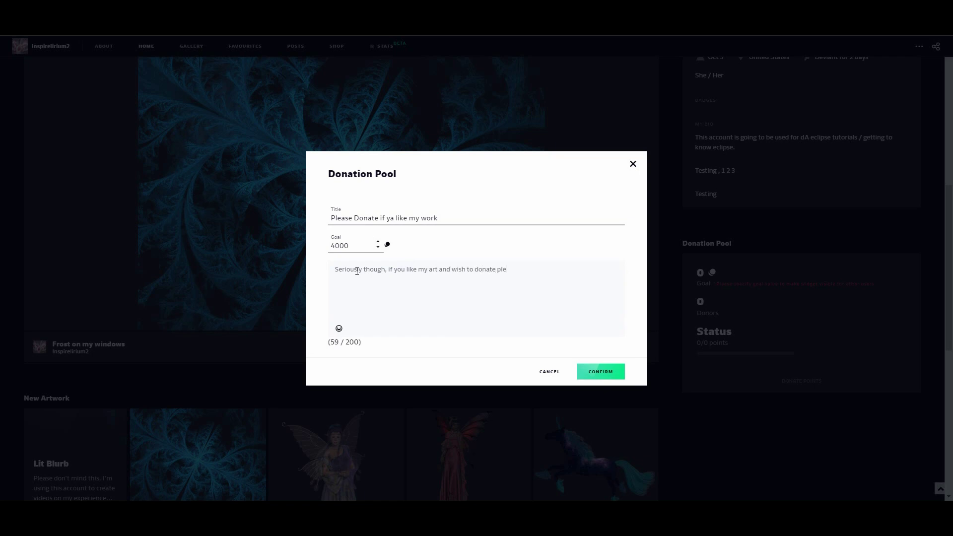
type("ase f")
key("BackSpace")
type("visit my primary account #")
key("BackSpace")
type("@inspirelirium ")
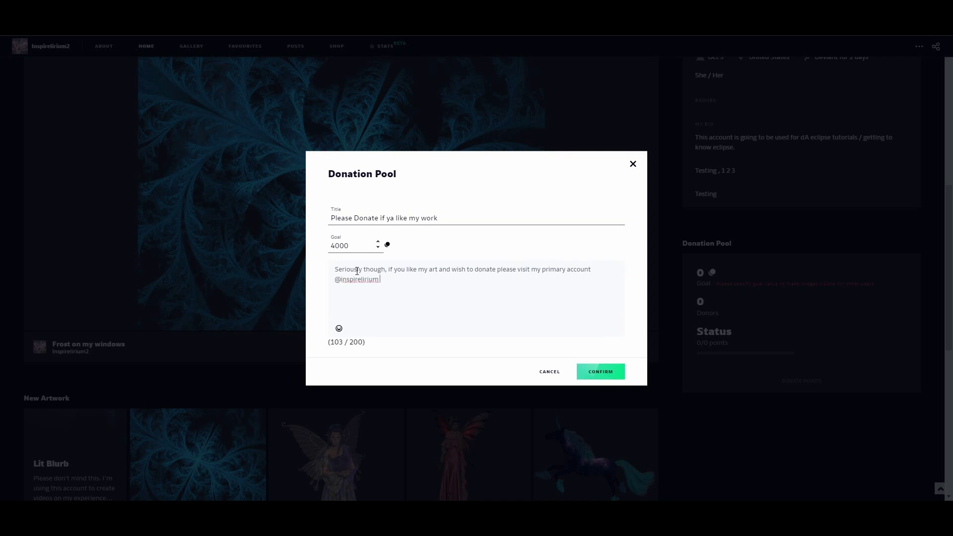
- Complete the description with "/ Thank you for liking my work / Enjoy your day." and confirm the Donation Pool
type("an")
key("BackSpace")
key("BackSpace")
key("BackSpace")
key("BackSpace")
type("/ Thank you for like")
key("BackSpace")
type("ing my work / Enjoy your d")
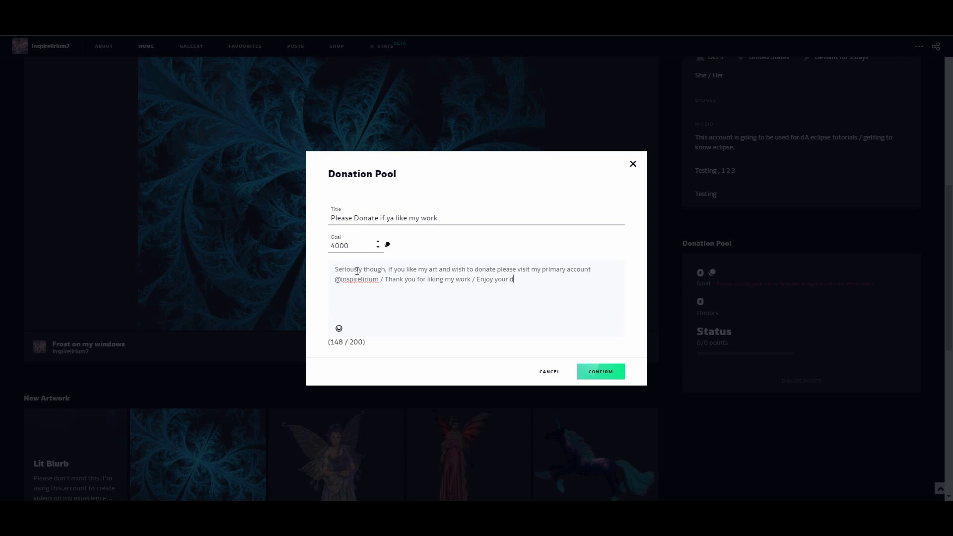
type("ay.")
left_click(601, 370)
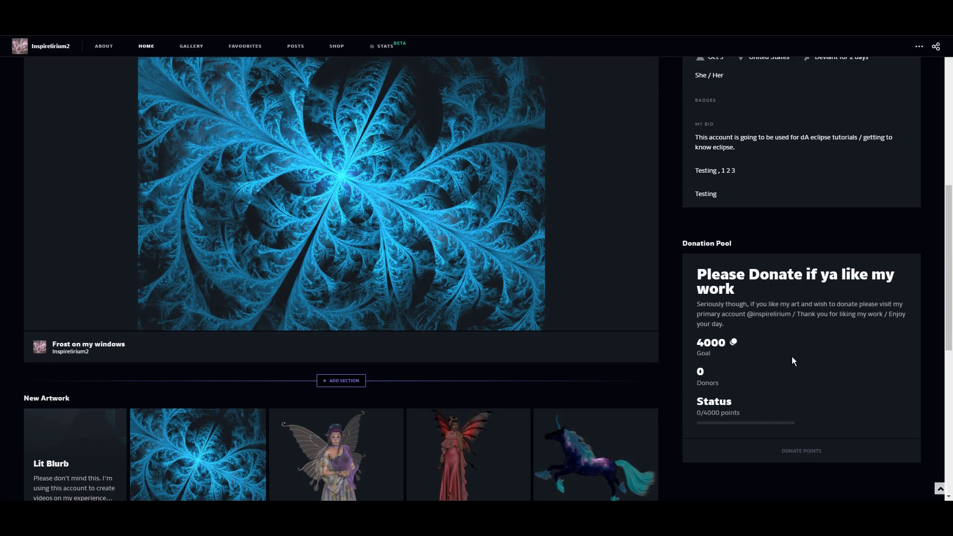
- Add a Custom section beneath the Donation Pool and give it a black background
left_click_drag(949, 314, 946, 370)
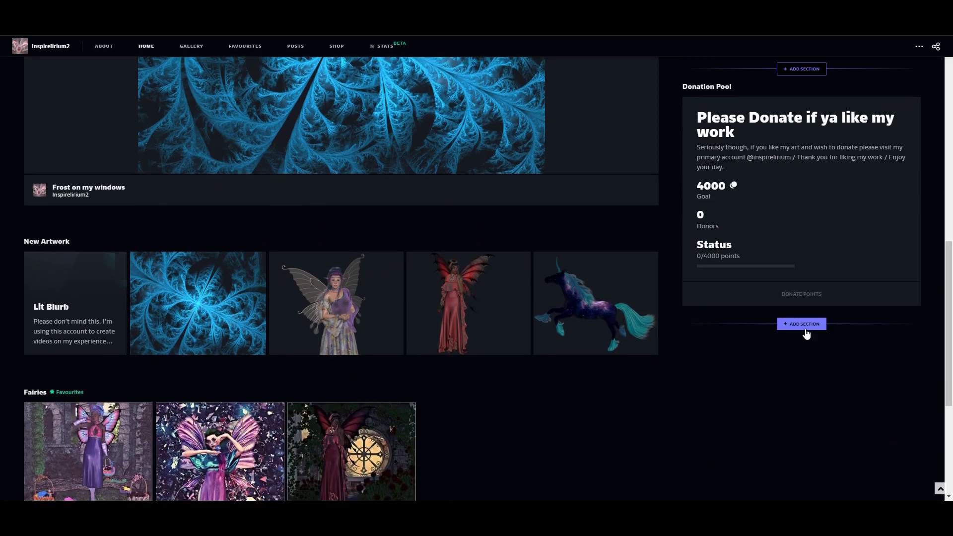
left_click(803, 325)
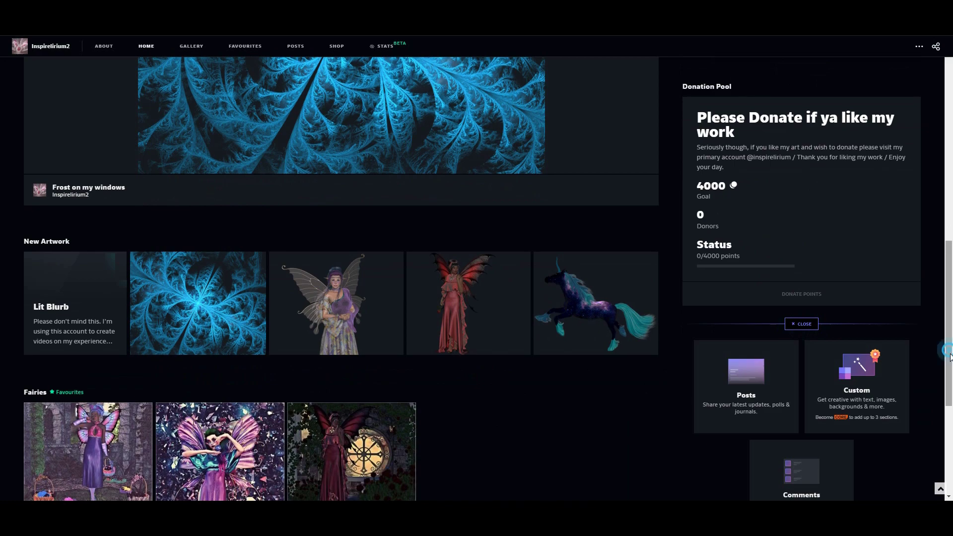
left_click_drag(951, 354, 952, 382)
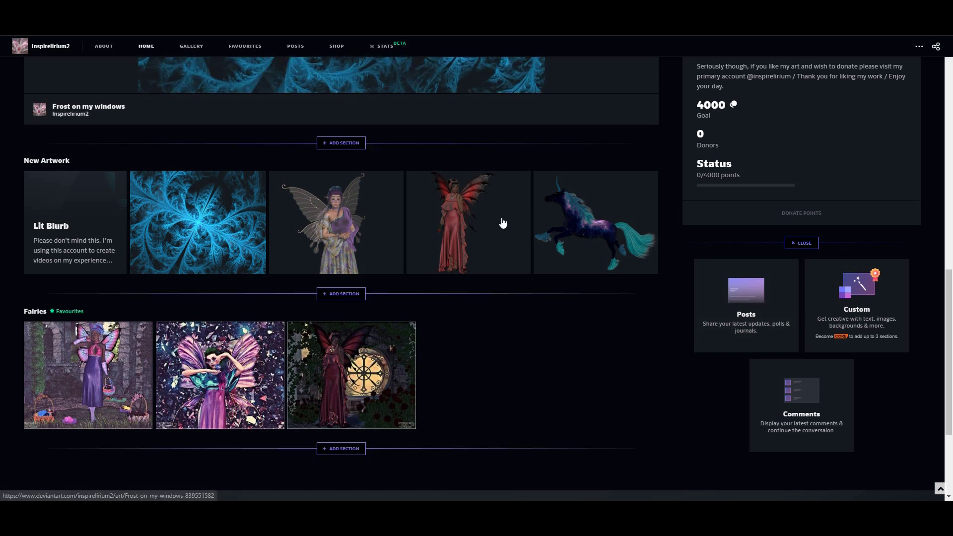
left_click(869, 309)
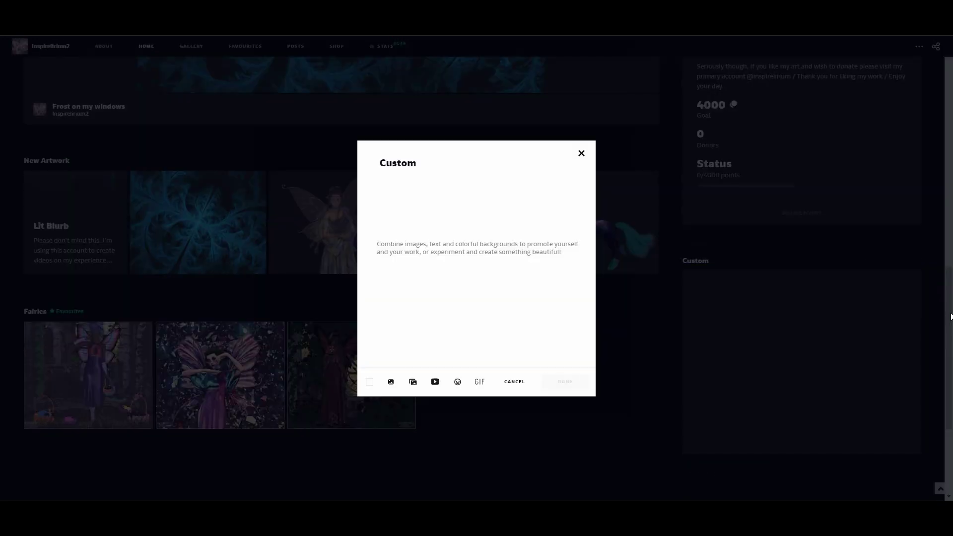
left_click(369, 382)
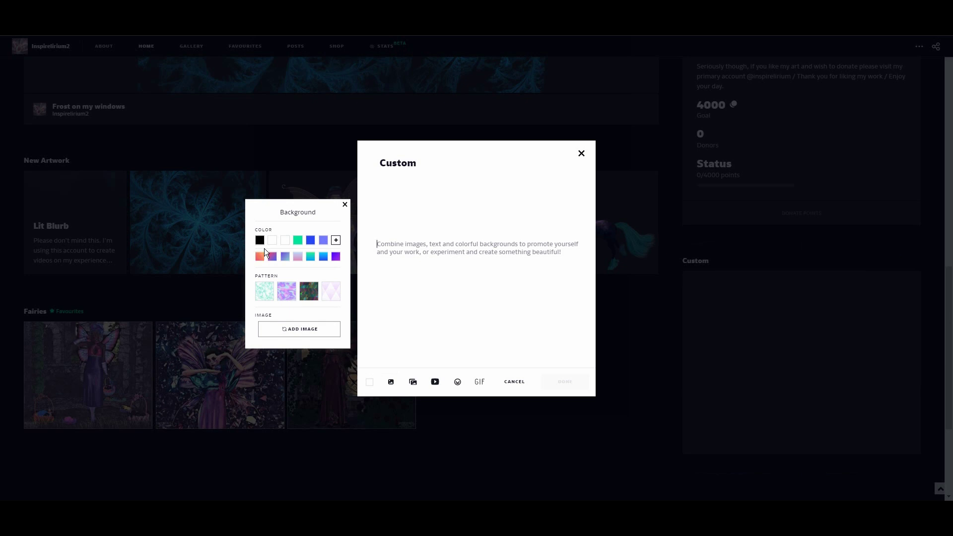
left_click(260, 242)
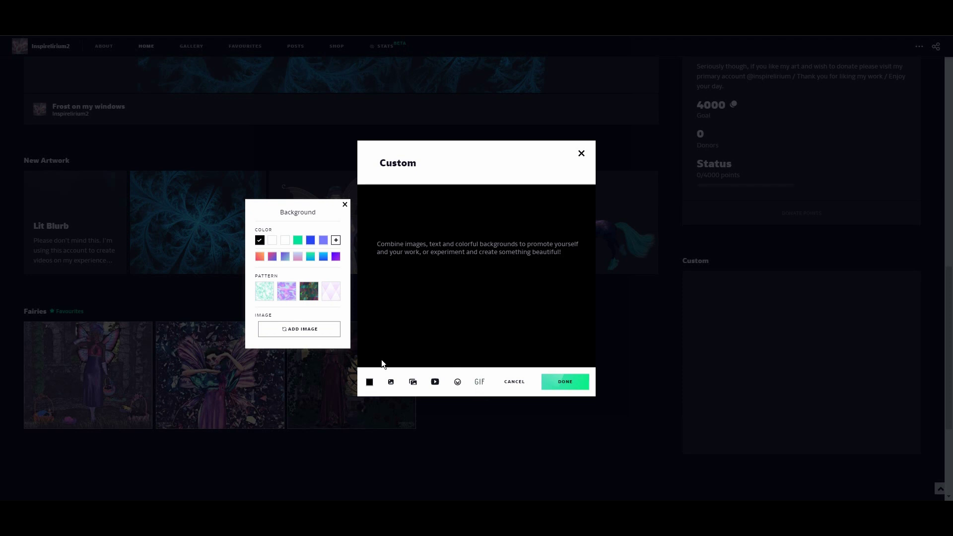
- Search All DeviantArt for "Fairy", insert the image of two fairies on a branch into the Custom section, and finish it
left_click(390, 382)
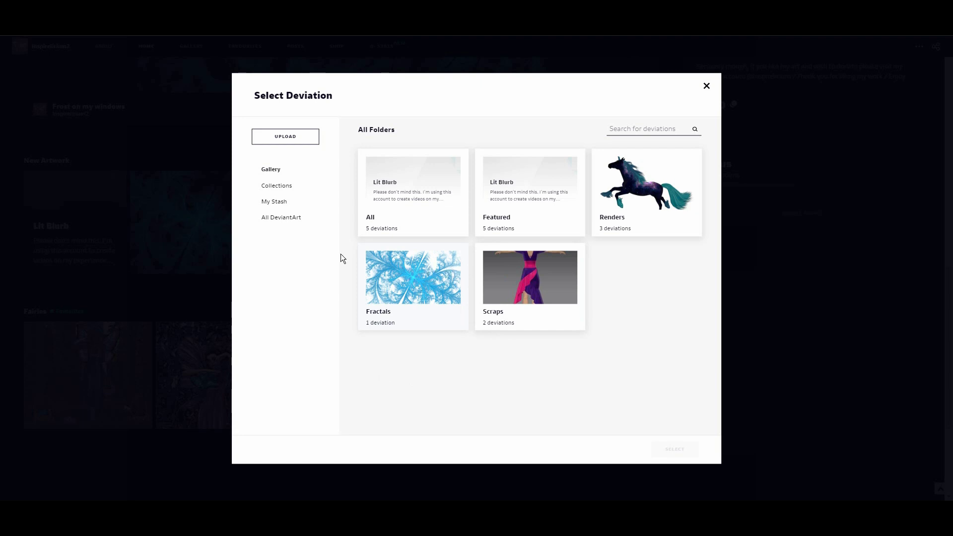
left_click(290, 216)
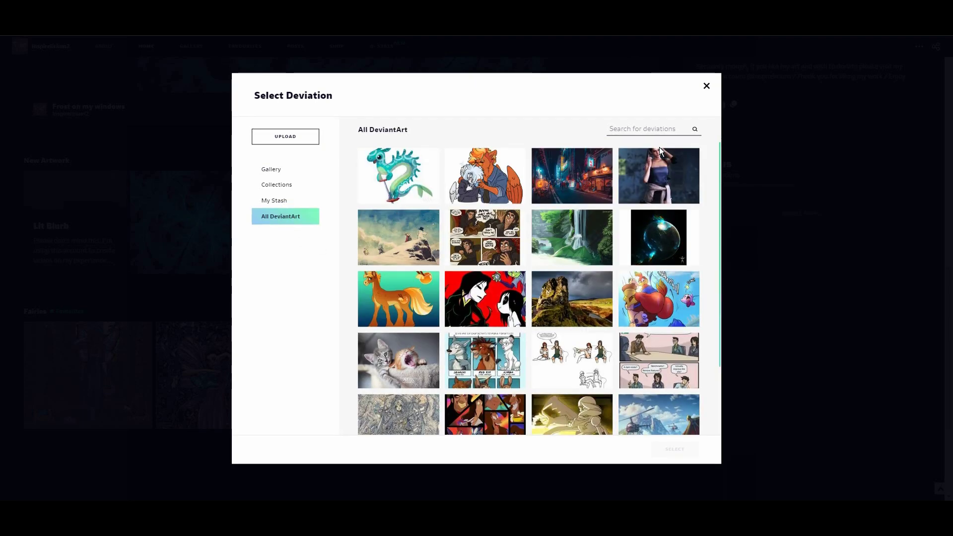
left_click(649, 132)
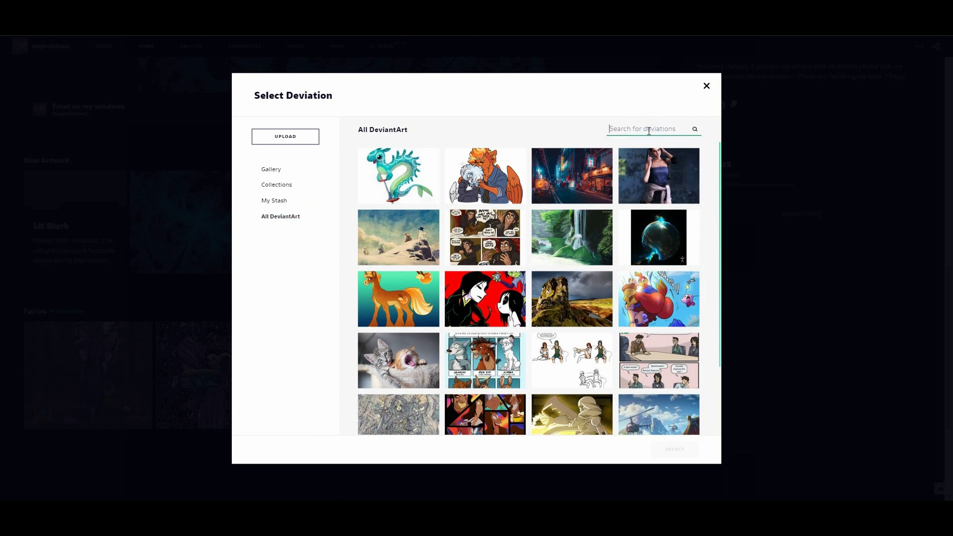
type("Fairy")
key("Return")
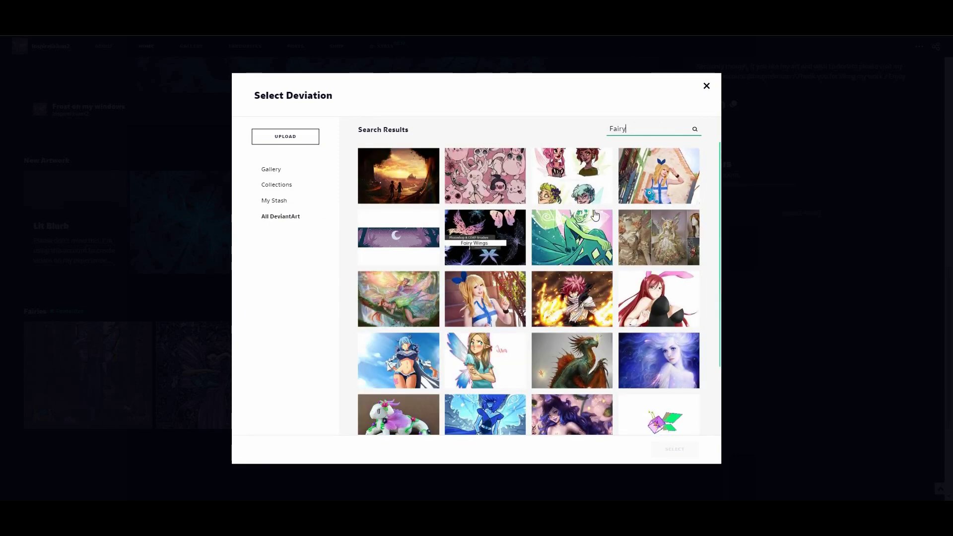
left_click(394, 294)
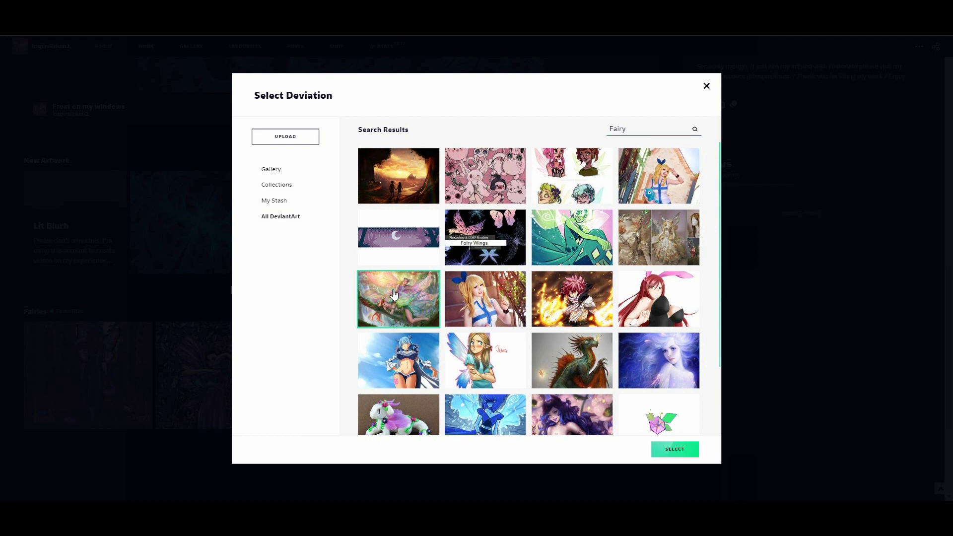
left_click(685, 453)
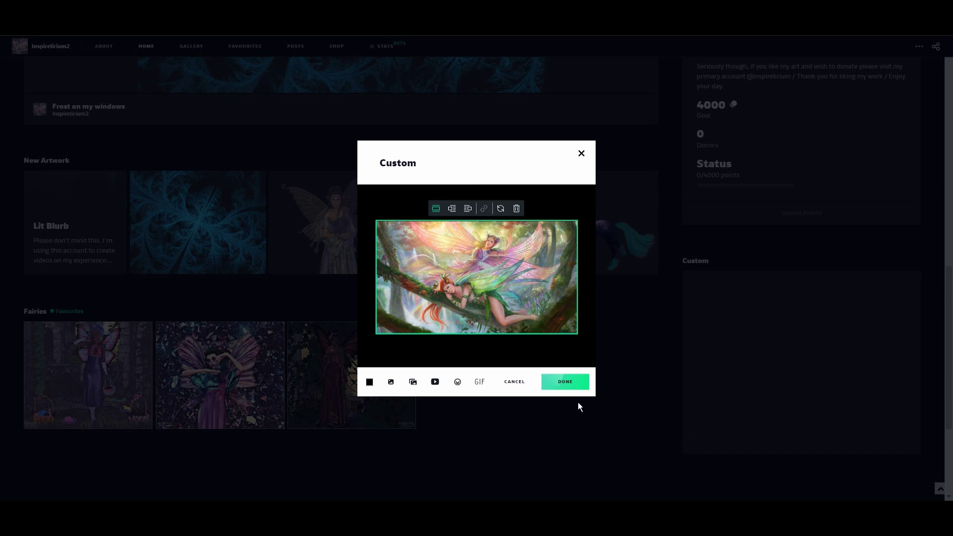
left_click(571, 382)
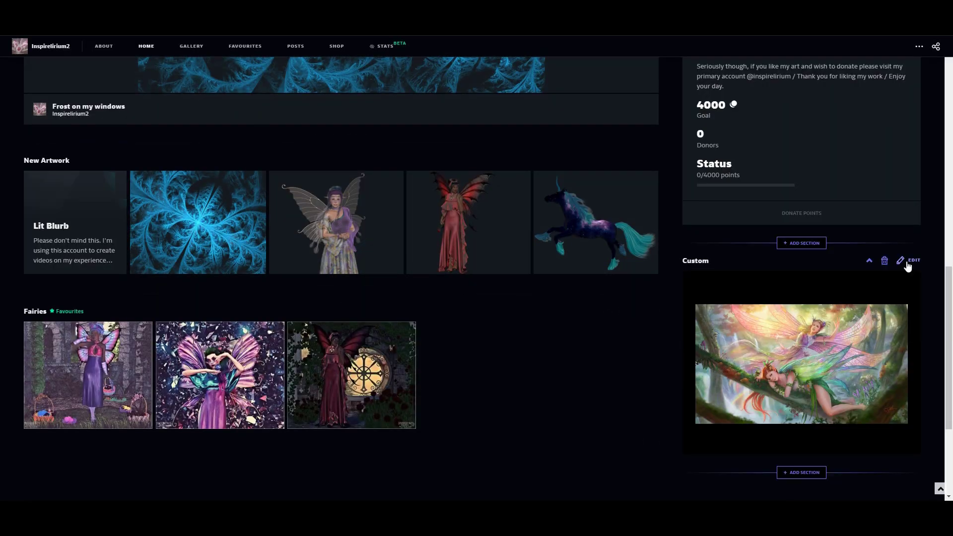
- Retitle the Custom section as "Spotlight" and save the title
left_click(909, 263)
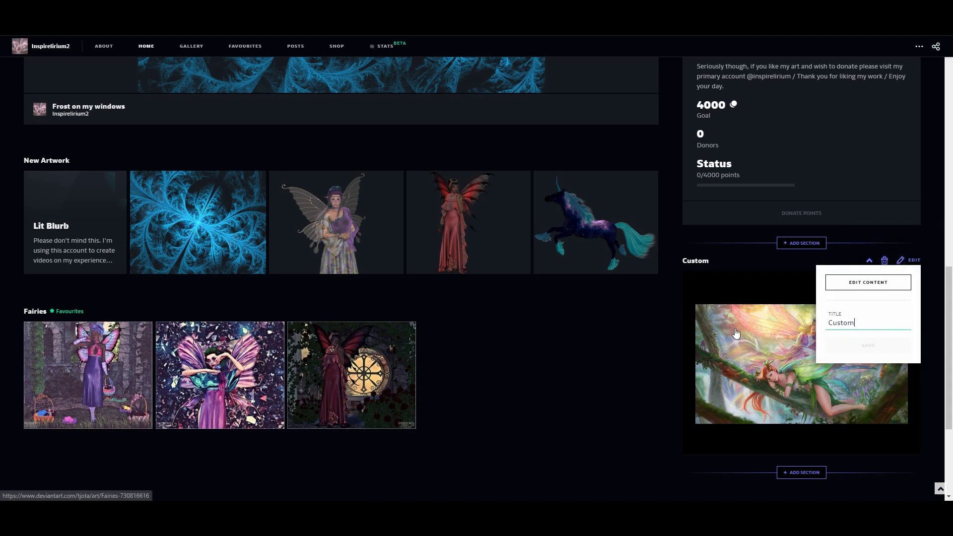
key("ctrl+a")
type("Spol")
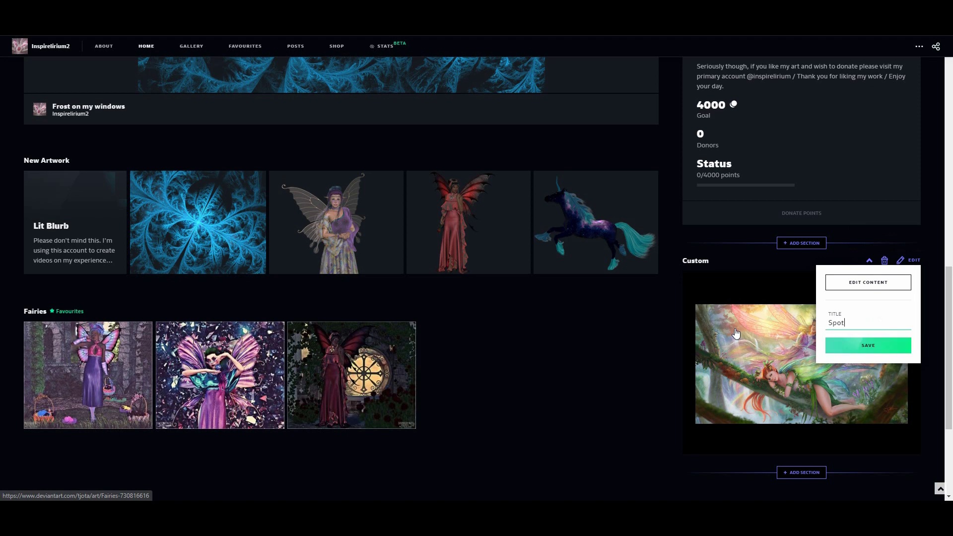
type("light")
left_click(847, 345)
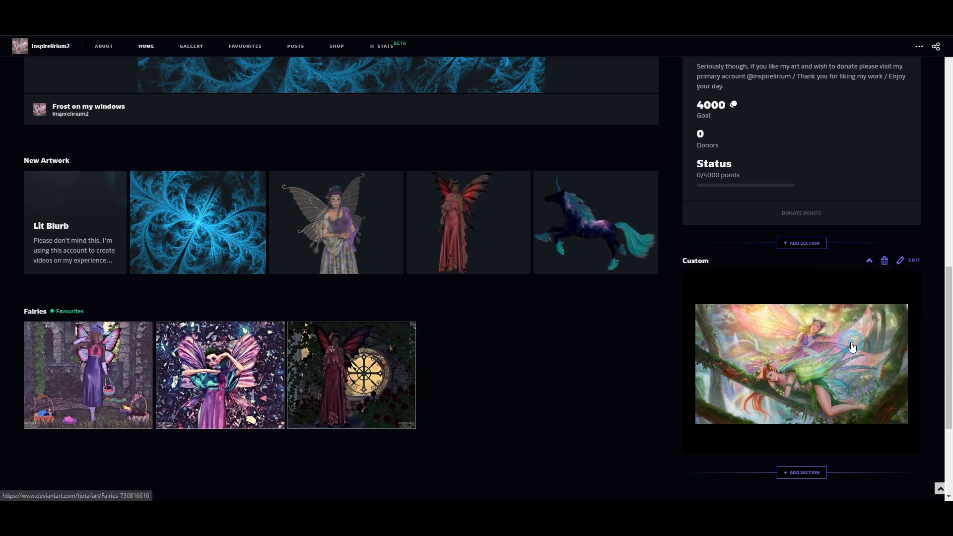
- Add a gallery to the custom Spotlight section from an All DeviantArt "fairy" search, using the two-fairies image and the blue-haired fairy portrait
left_click(909, 264)
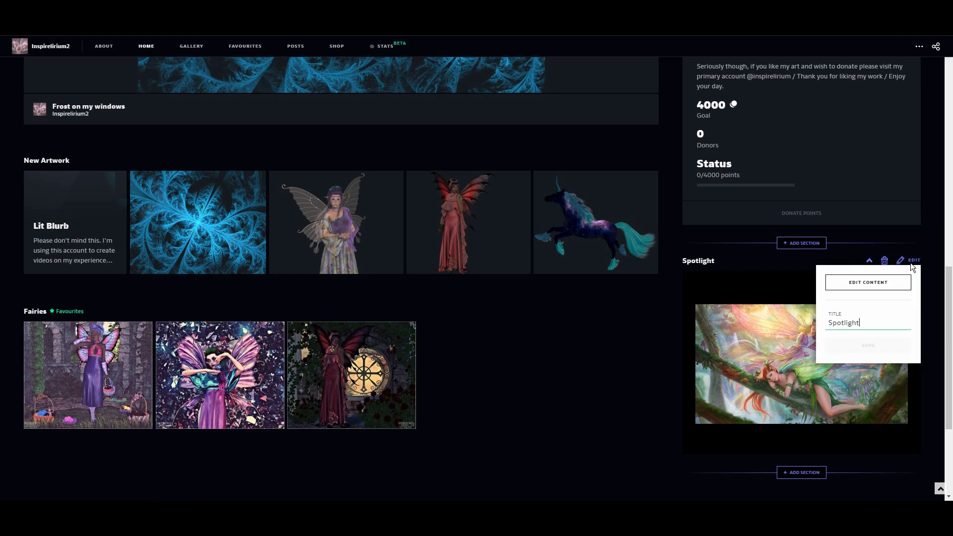
left_click(879, 282)
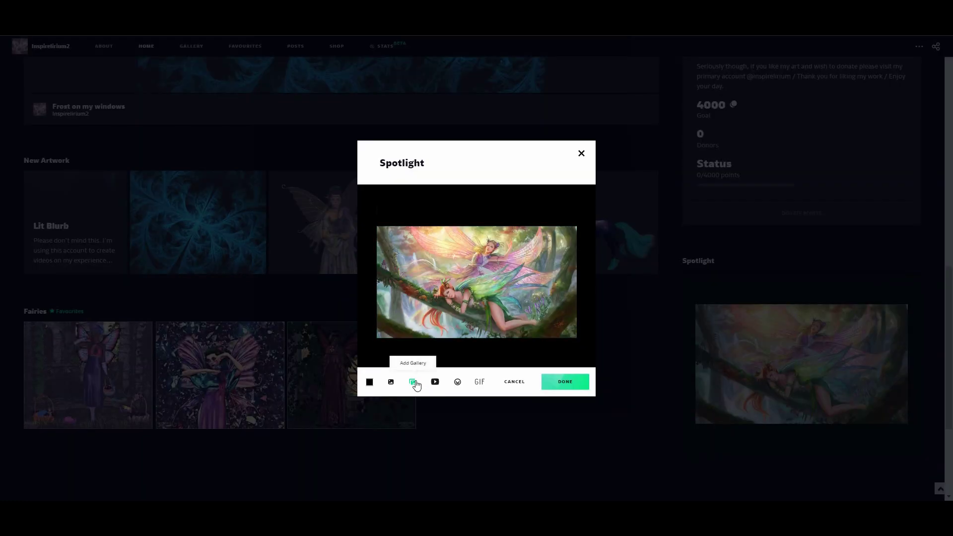
left_click(416, 383)
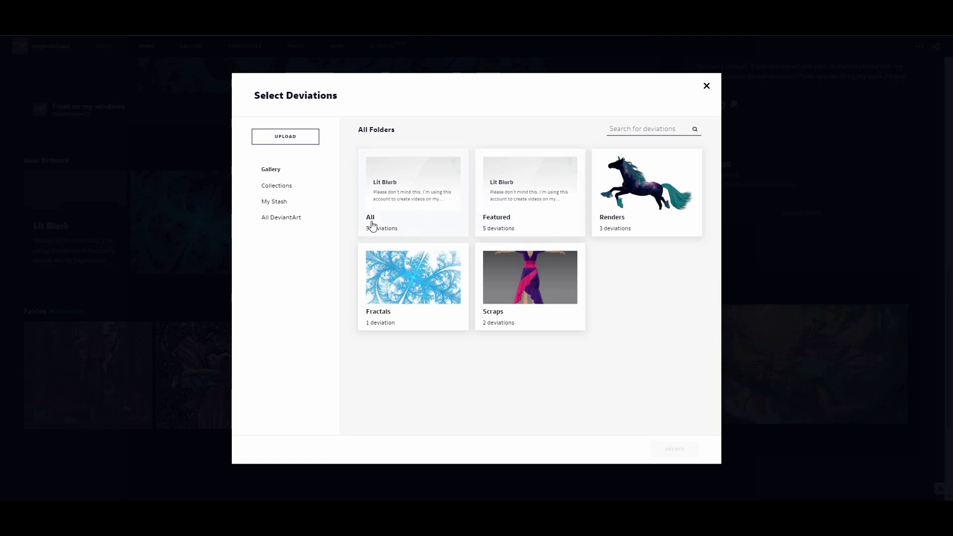
left_click(288, 218)
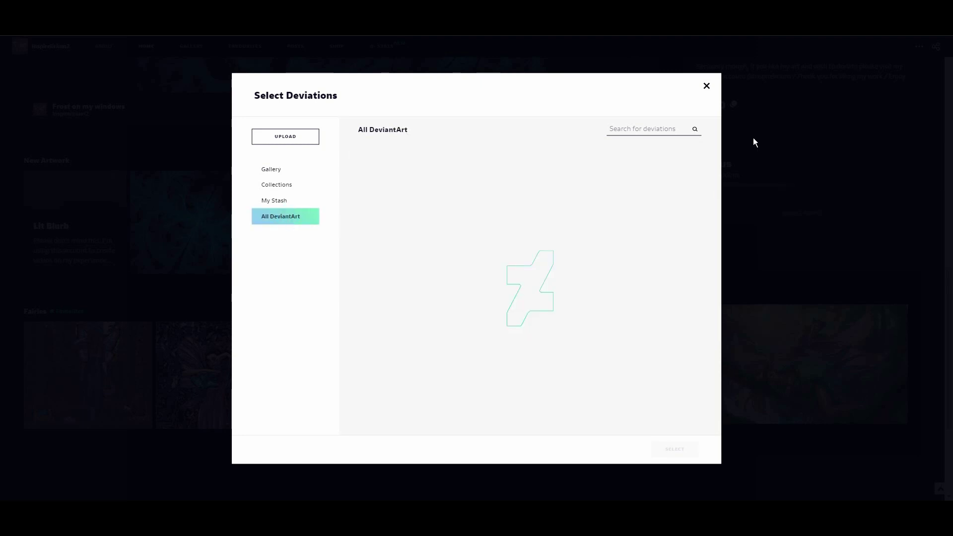
left_click(657, 128)
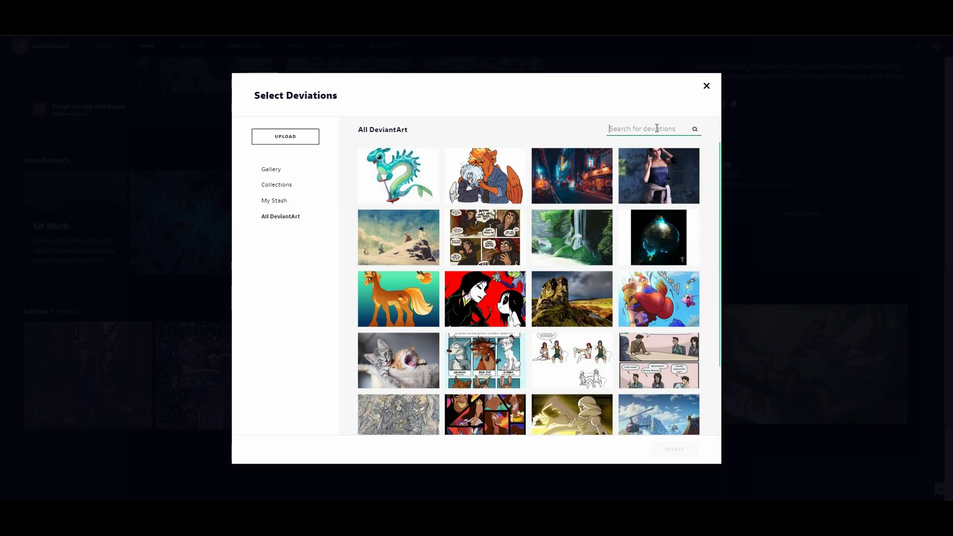
type("fairy")
key("Return")
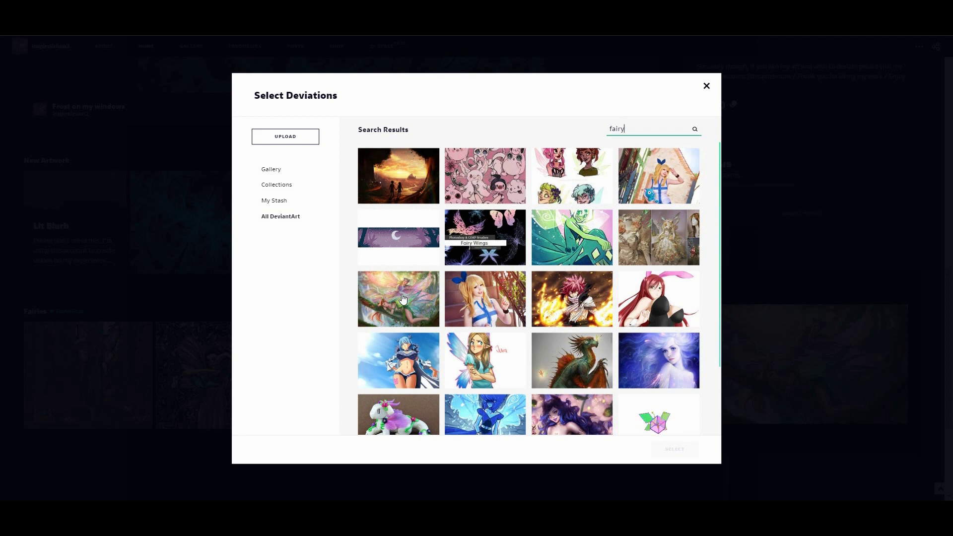
left_click(403, 299)
left_click(649, 377)
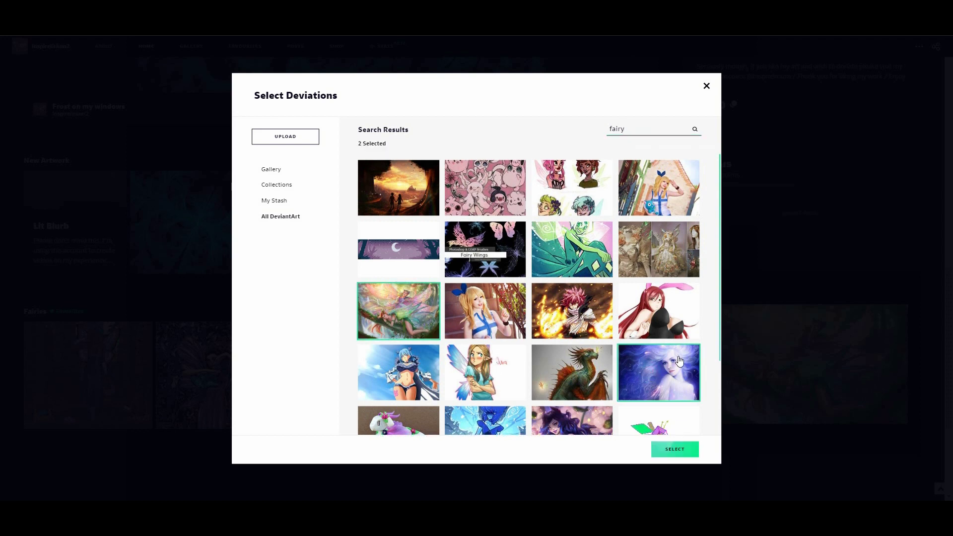
left_click(683, 450)
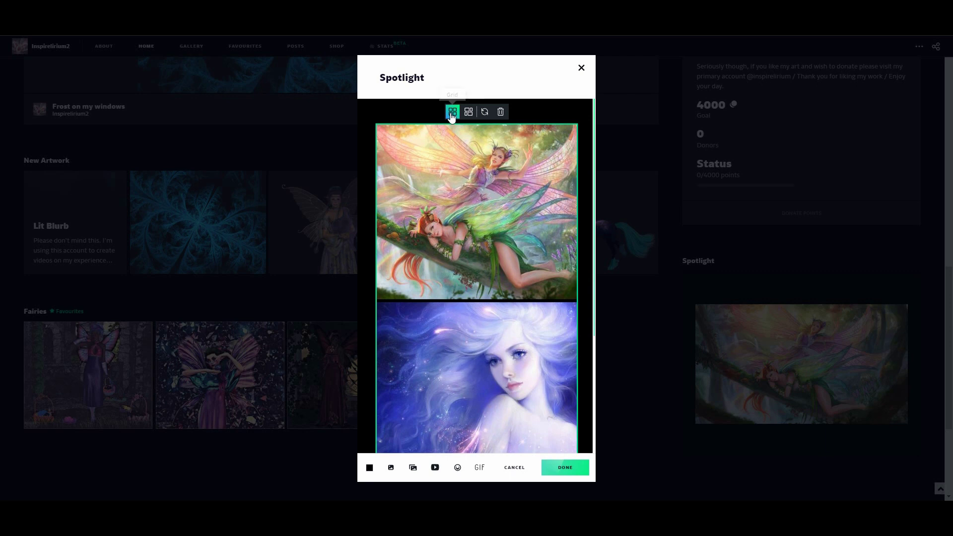
- Switch the two-image gallery in the custom Spotlight section to the non-grid layout, delete the separate two-fairies image, and finish editing
left_click(469, 112)
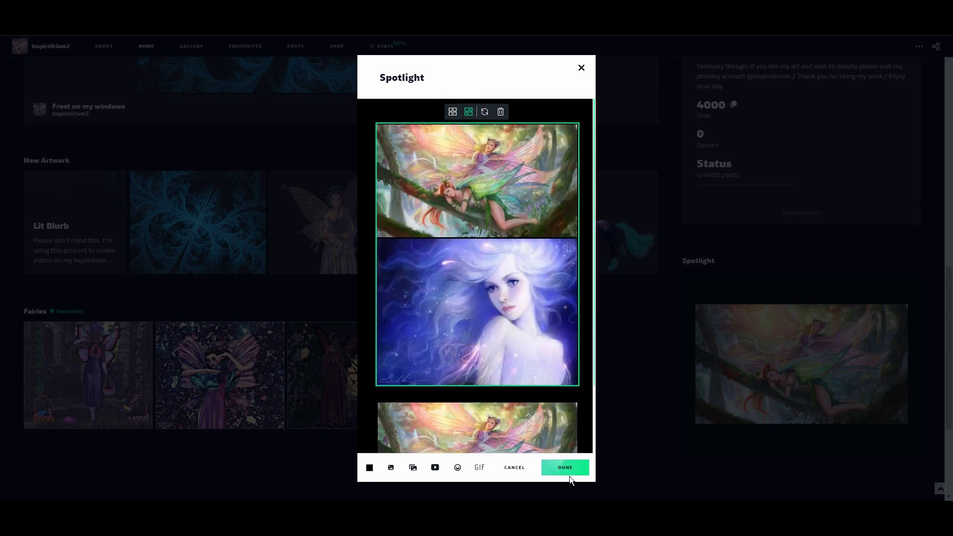
left_click(550, 424)
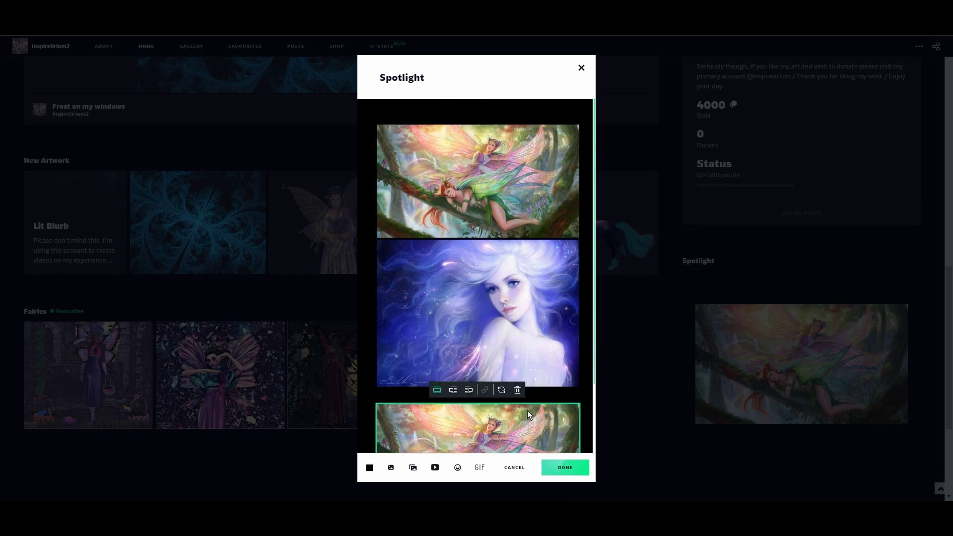
left_click(518, 390)
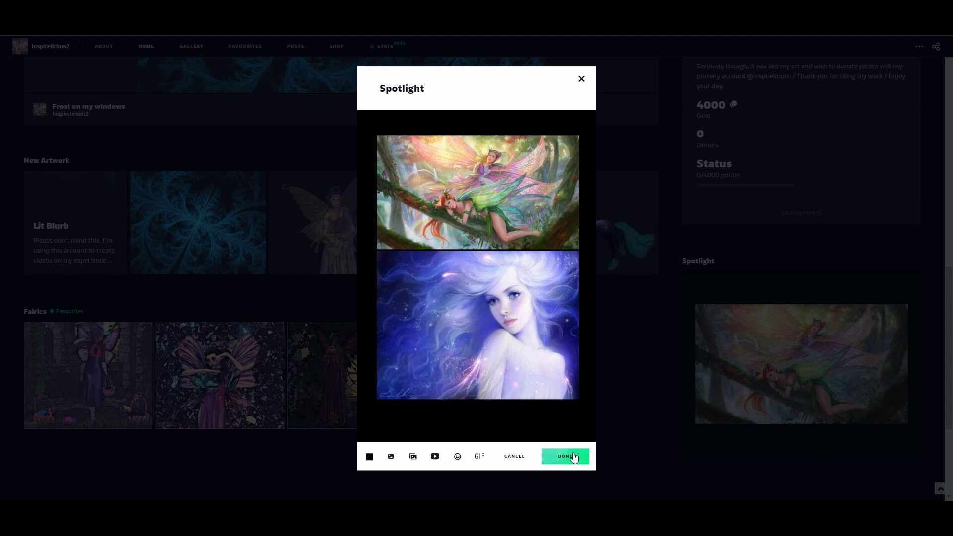
left_click(566, 457)
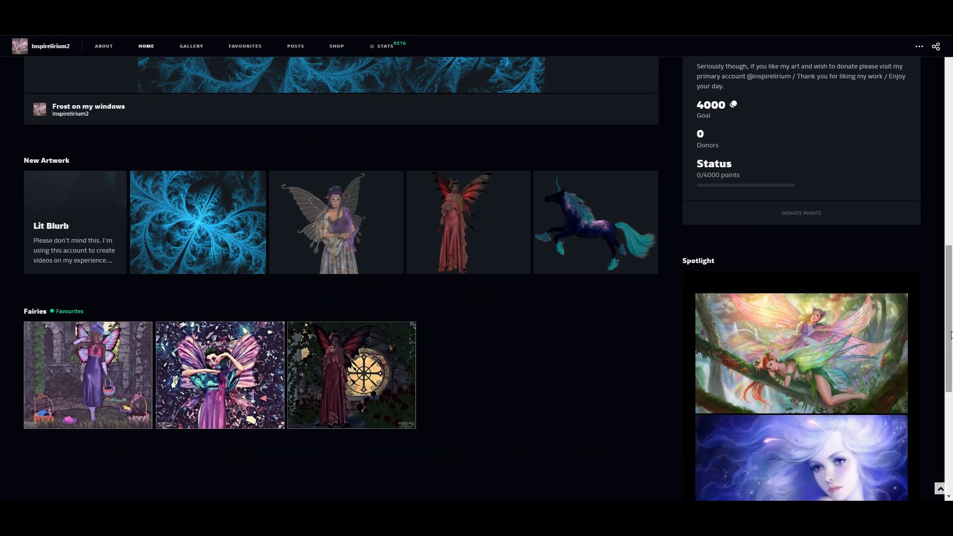
left_click_drag(948, 332, 949, 396)
scroll(949, 396, "up", 1)
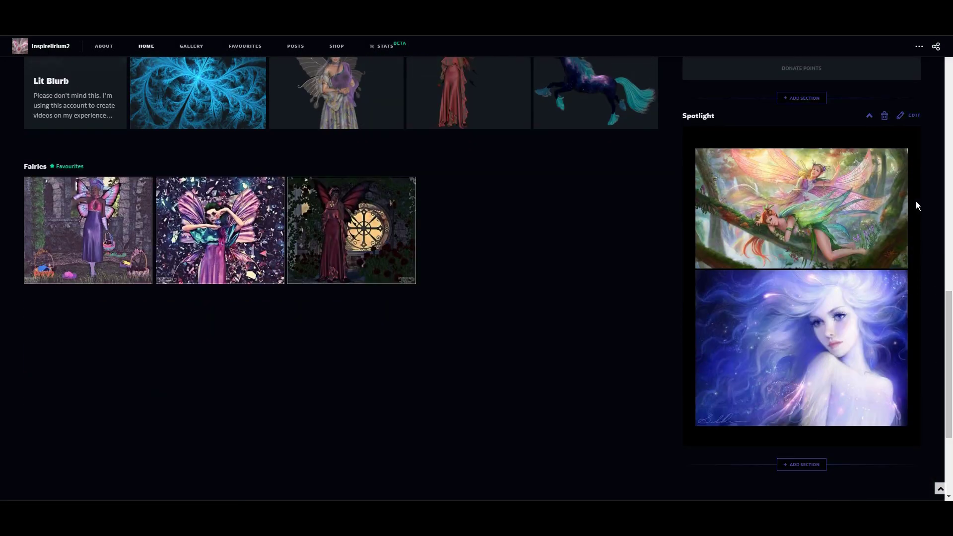
- Open the custom Spotlight section's content for editing and delete the two-image fairy gallery
left_click(906, 116)
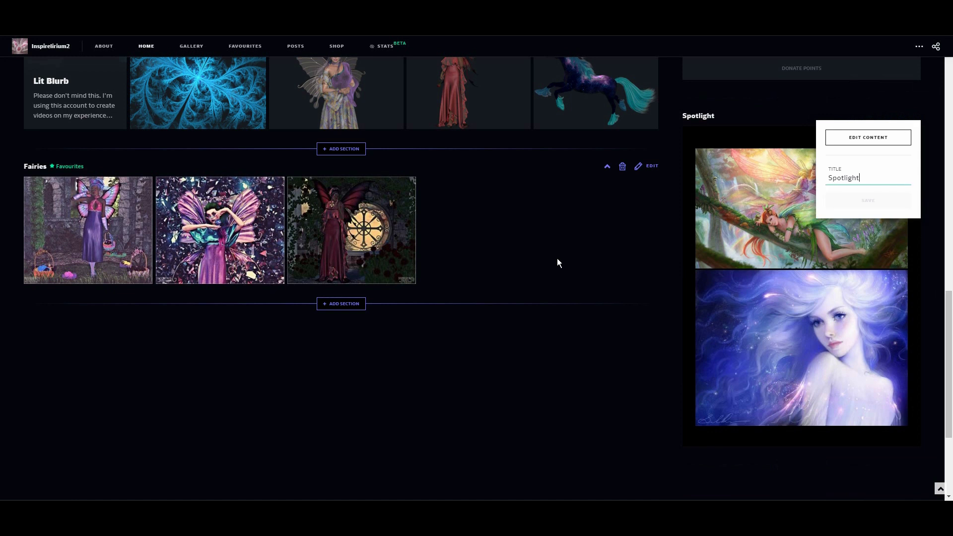
left_click(857, 141)
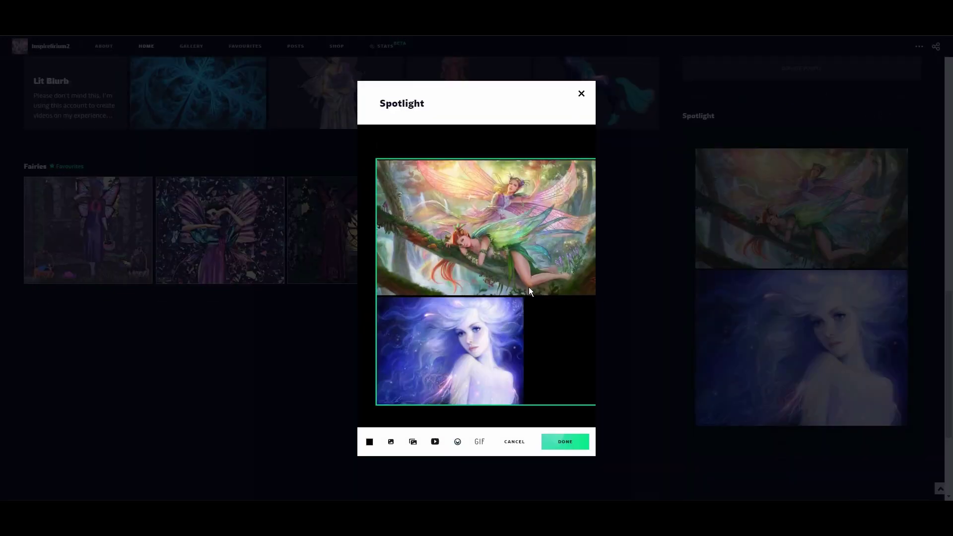
left_click(540, 241)
left_click(521, 143)
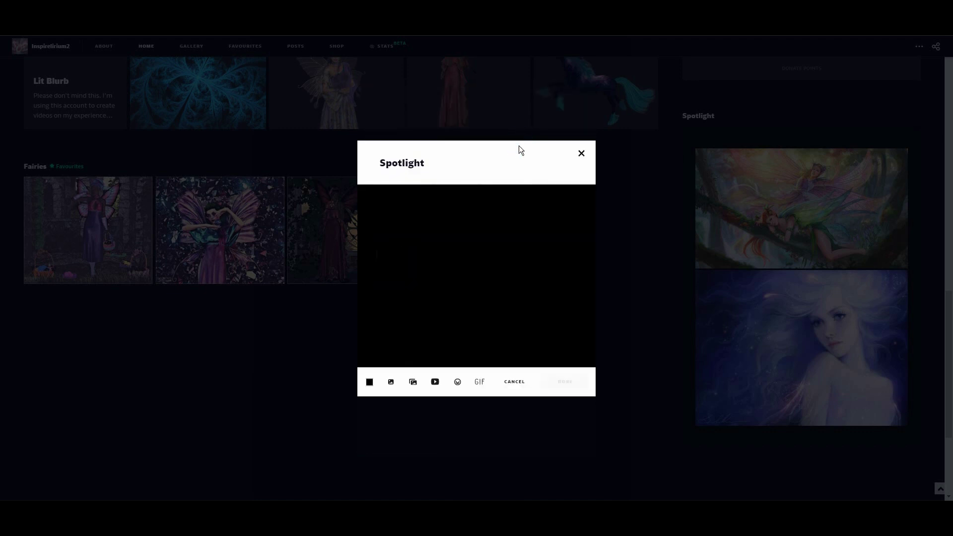
left_click(435, 382)
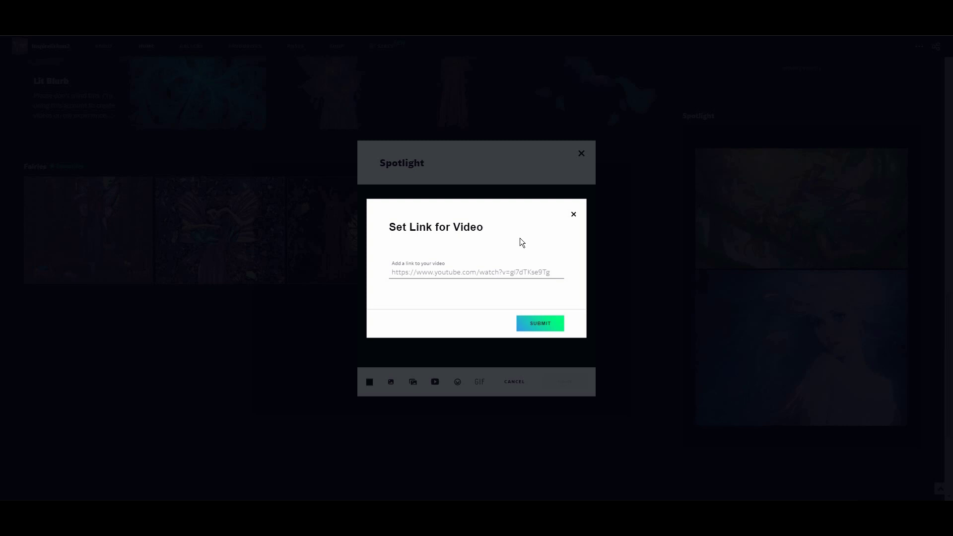
left_click(498, 270)
type("https://www.youtube.com/watch?v=rlkSTDxUPBM&t=23s")
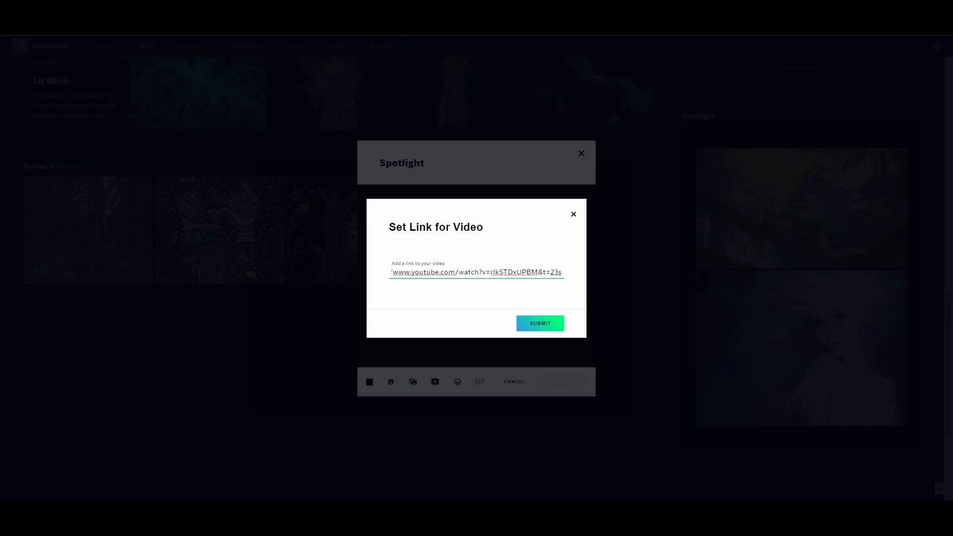
left_click(558, 265)
key("super")
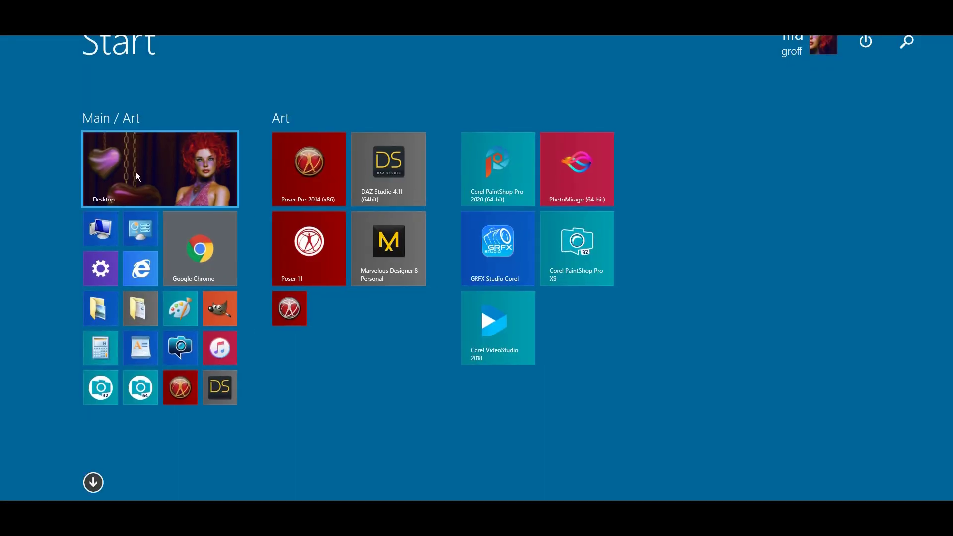
left_click(136, 172)
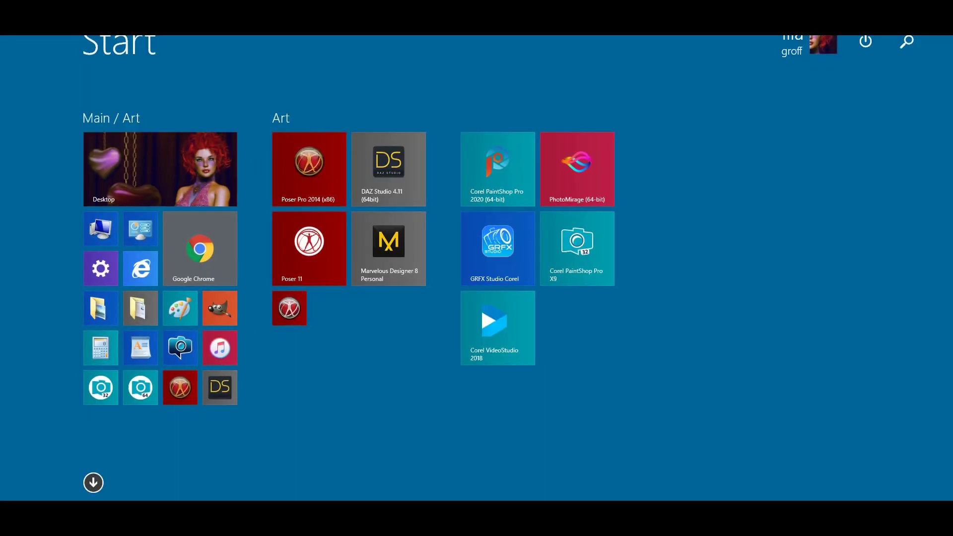
left_click(209, 147)
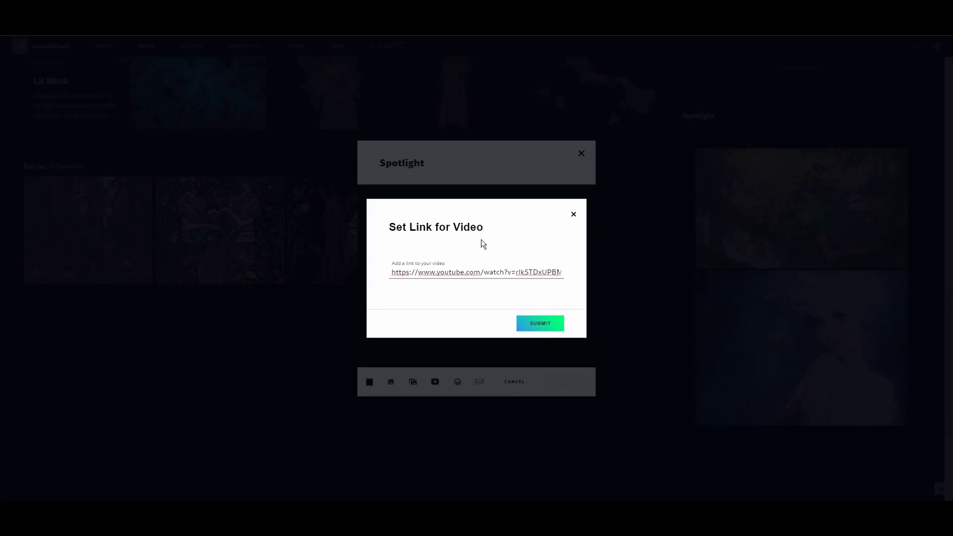
left_click(479, 273)
key("ctrl+a")
key("BackSpace")
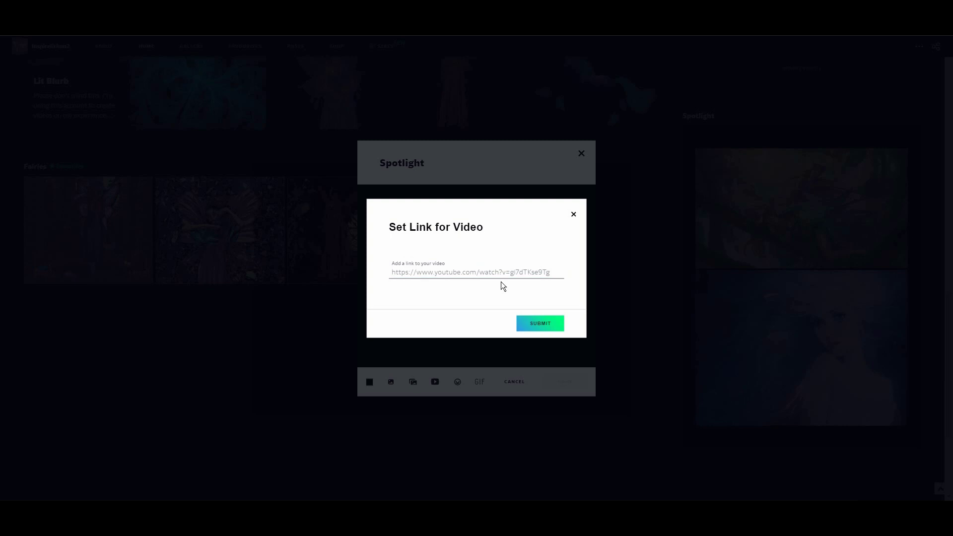
type("https://youtu.be/rlkSTDxUPBM")
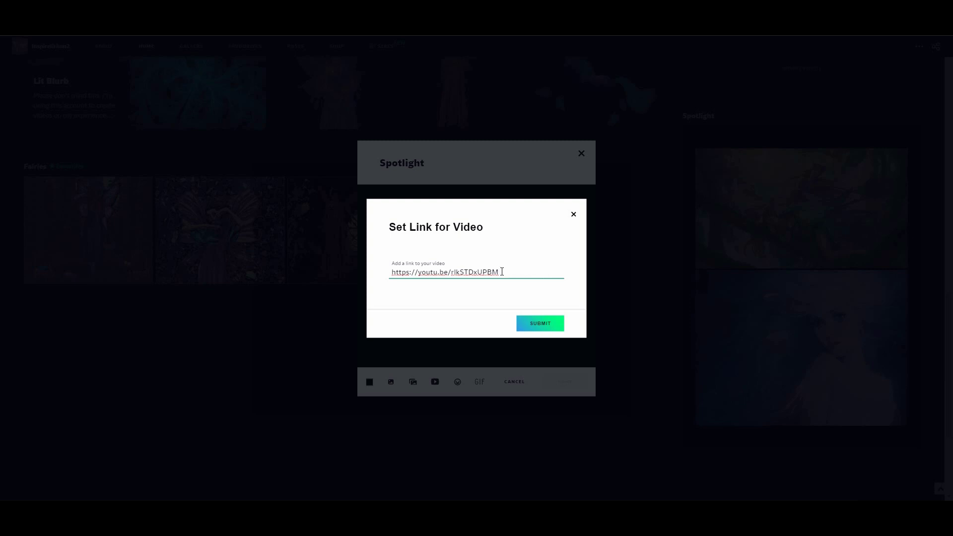
left_click(541, 324)
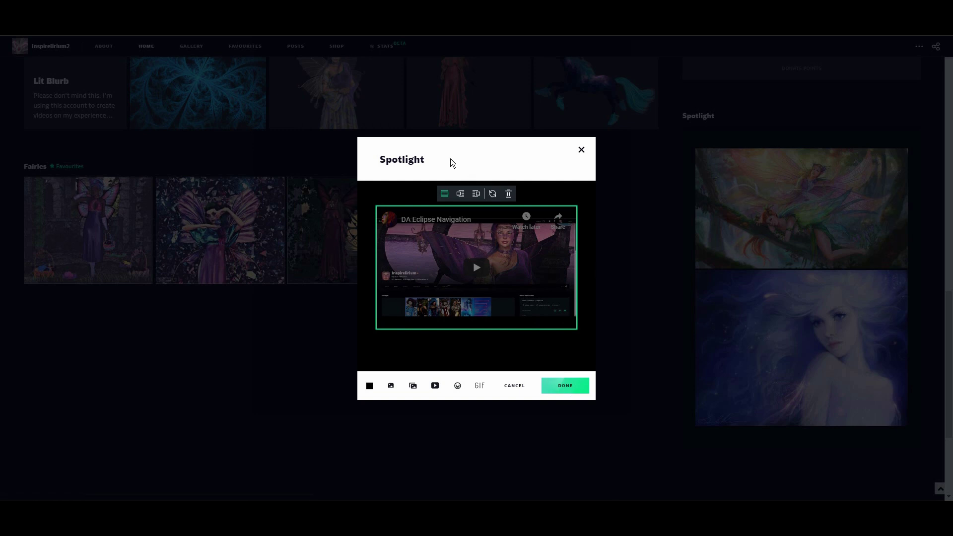
left_click(510, 194)
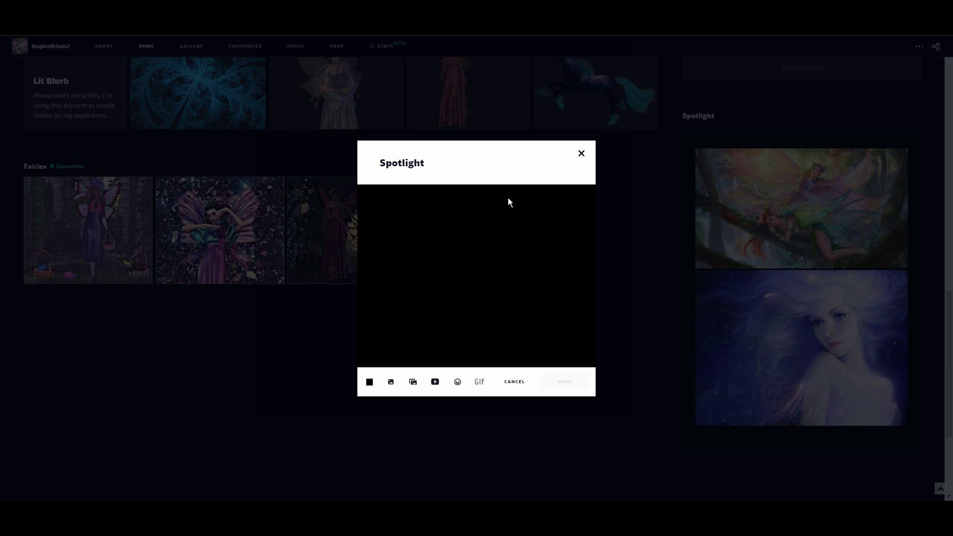
- Browse the emoticon and avatar categories, insert the first Community emoticon into the Spotlight section, and delete it again
left_click(458, 382)
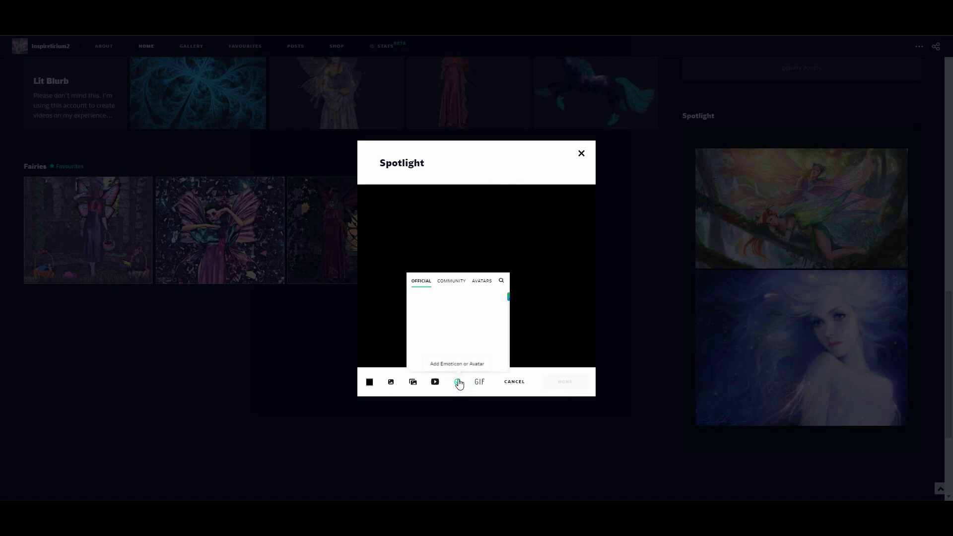
left_click(482, 281)
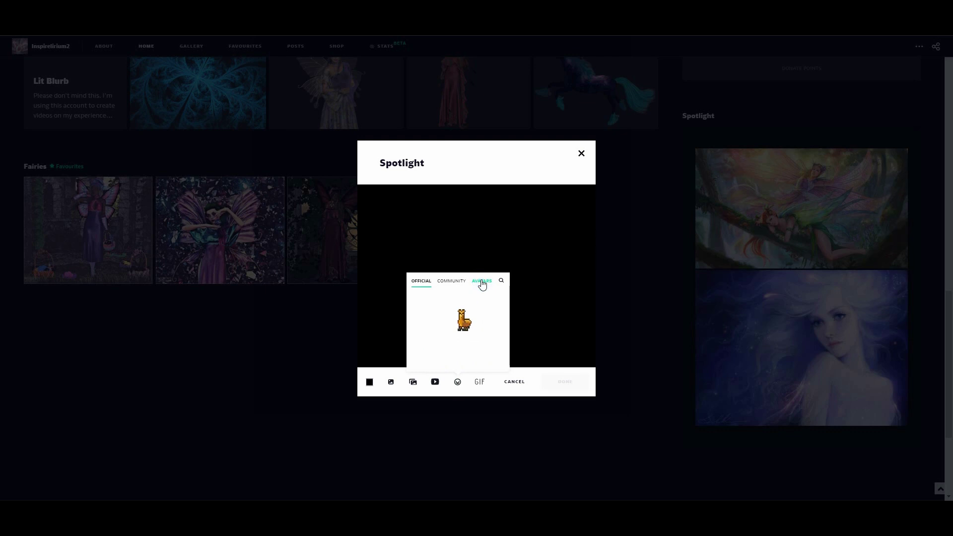
left_click(447, 282)
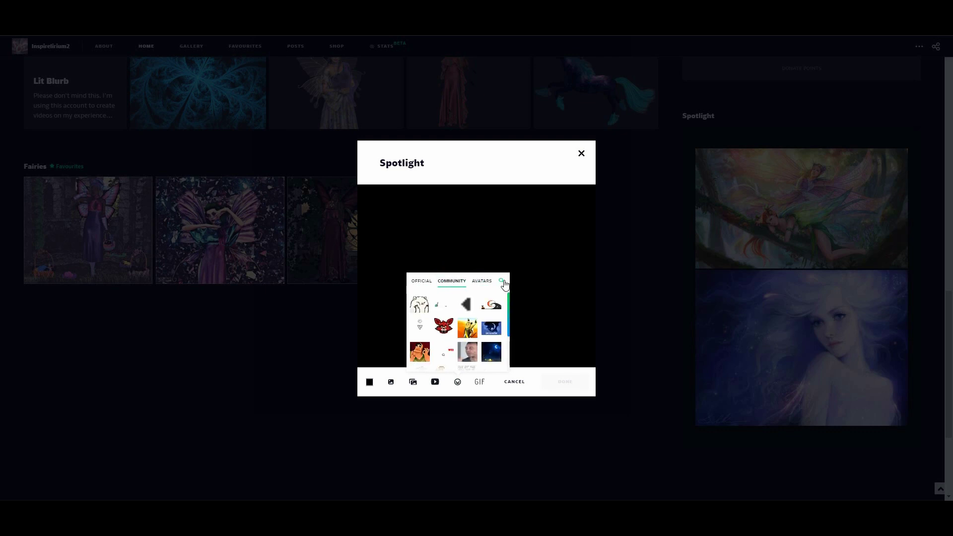
left_click(420, 305)
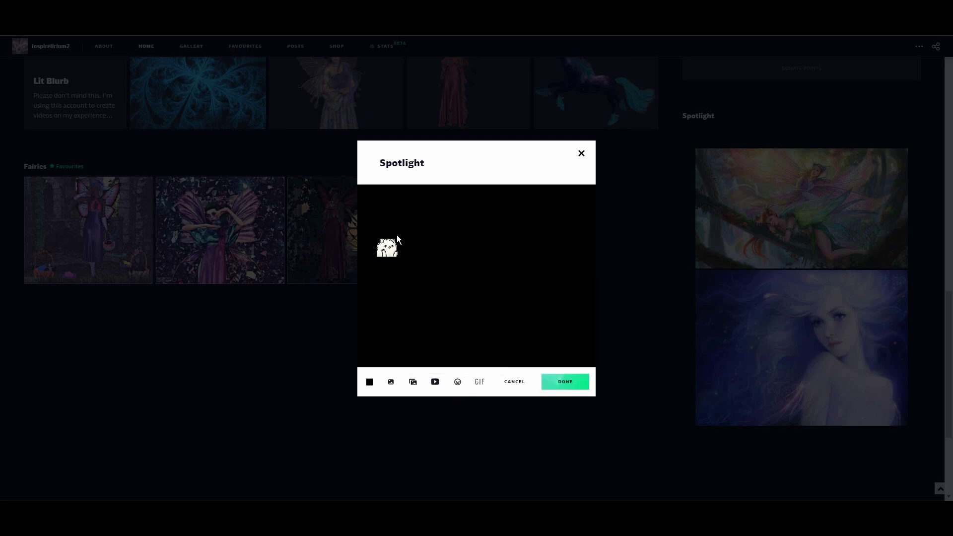
left_click(437, 257)
key("BackSpace")
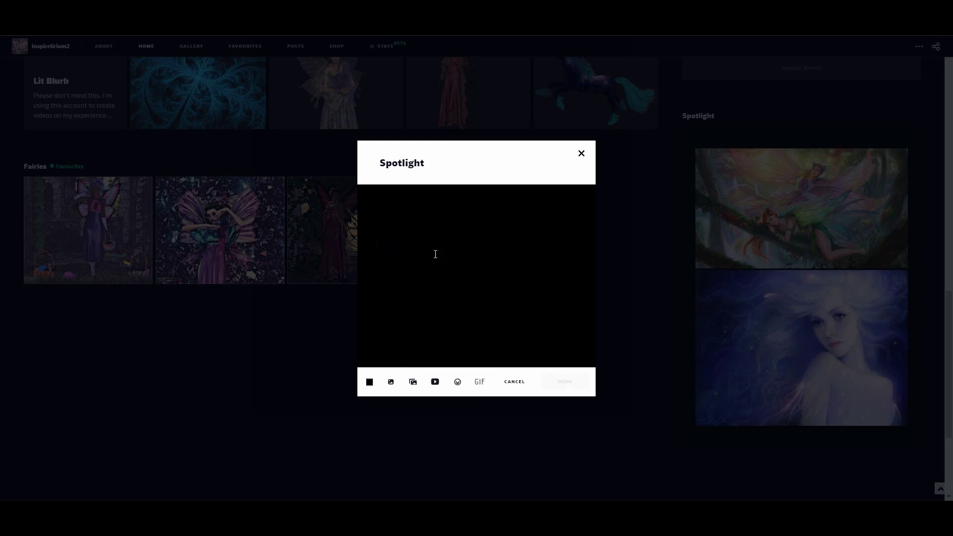
- Search the GIFs for "kitty" and insert the one of an orange cat being petted into the Spotlight section
left_click(481, 381)
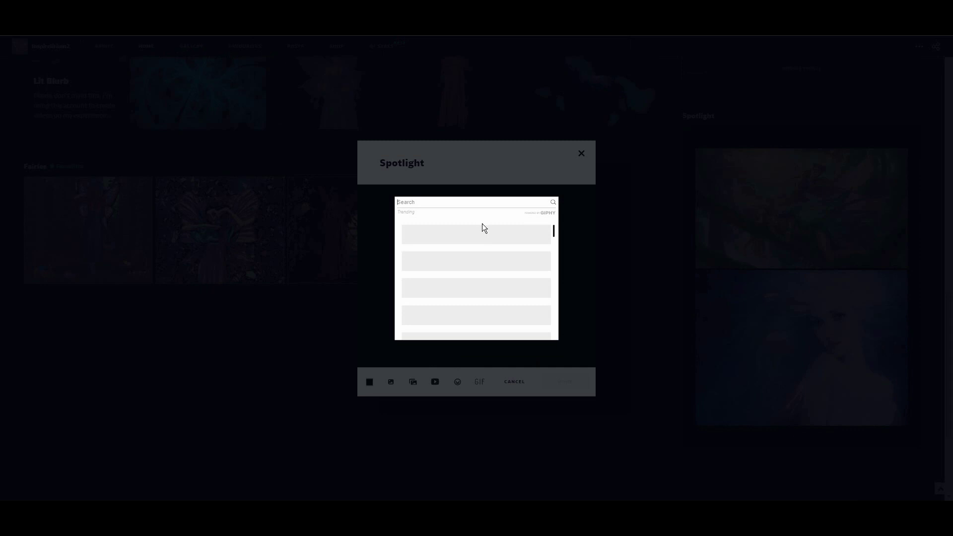
left_click(467, 204)
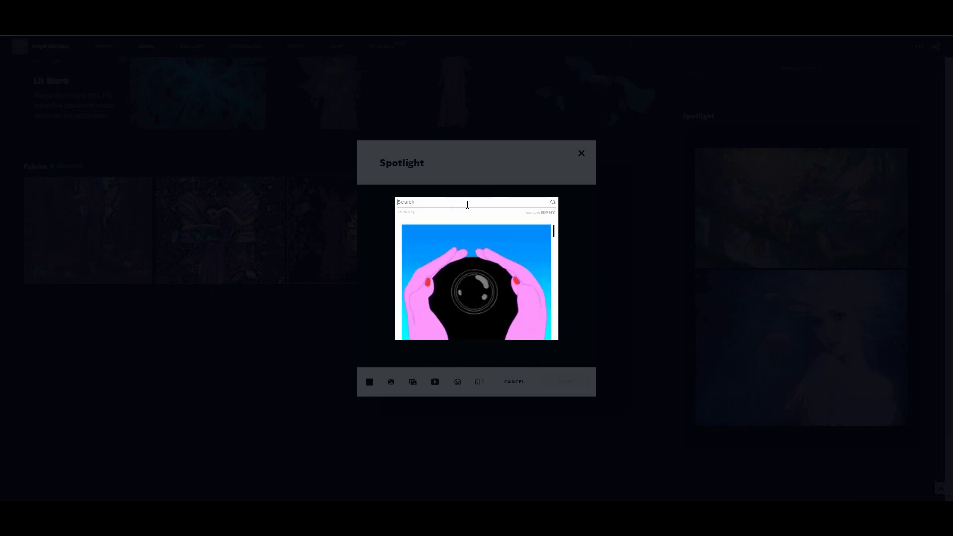
type("kitty")
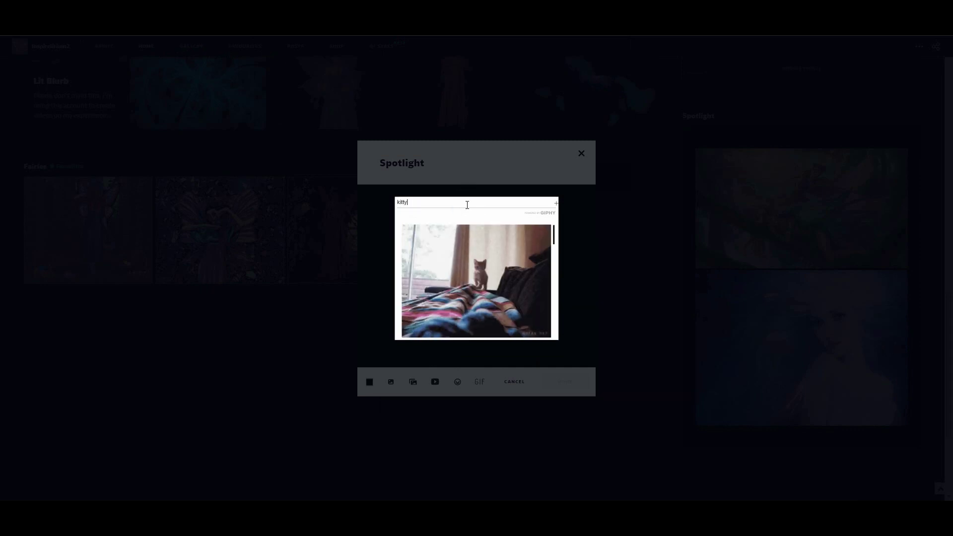
mouse_move(554, 236)
left_mouse_down()
mouse_move(554, 249)
mouse_move(553, 237)
left_mouse_up()
left_click(437, 327)
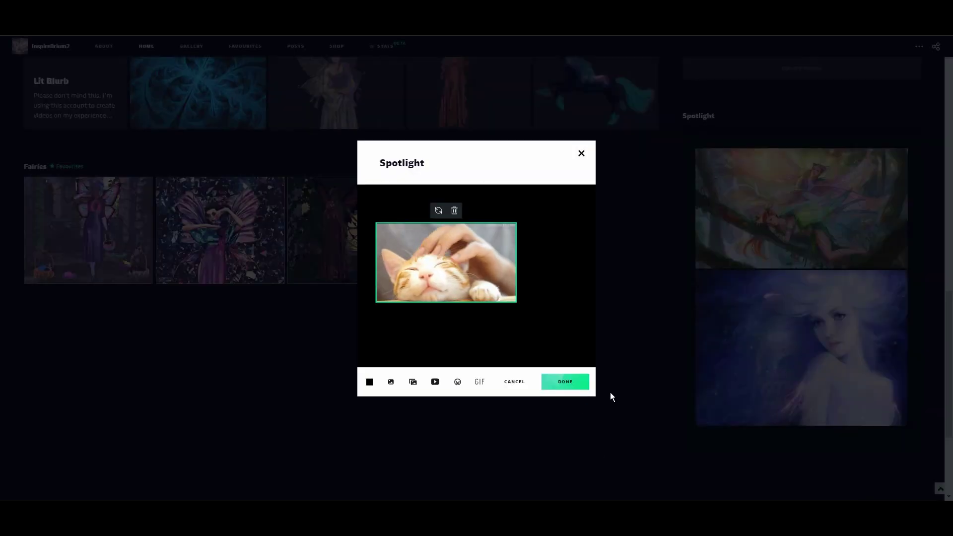
- Delete the cat GIF and close the Spotlight section editor, discarding the changes
left_click(455, 211)
left_click(582, 155)
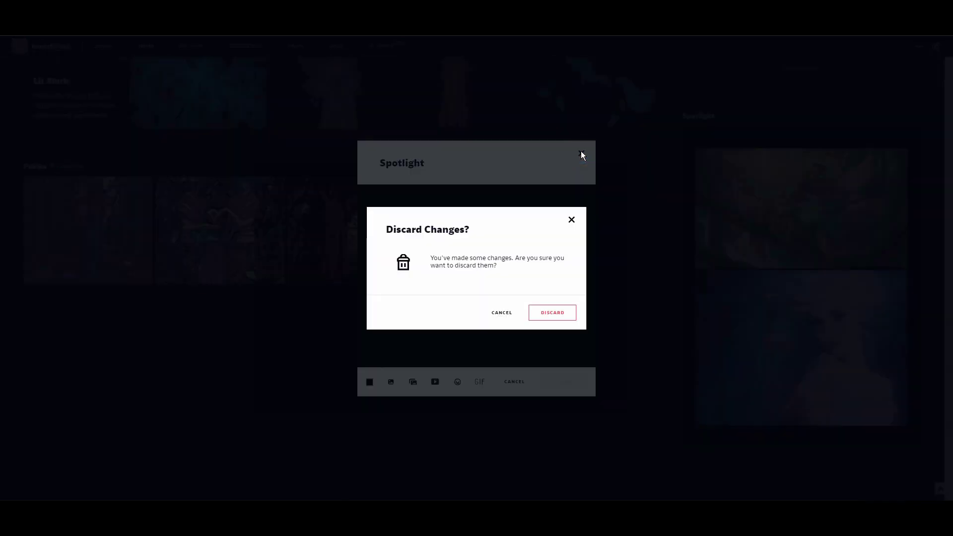
left_click(555, 316)
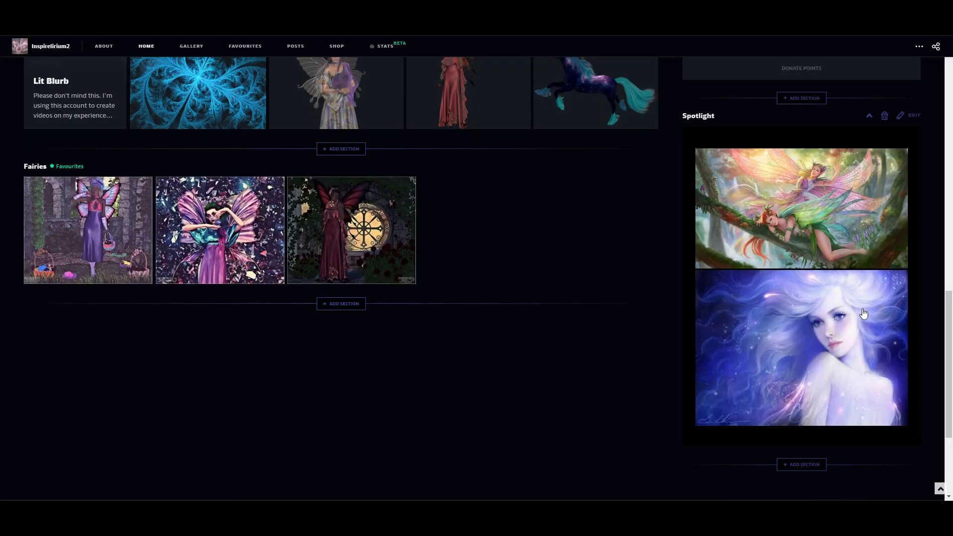
- Open the red-winged fairy artwork in the Fairies collection and visit its artist's profile to examine the home page layout
mouse_move(912, 130)
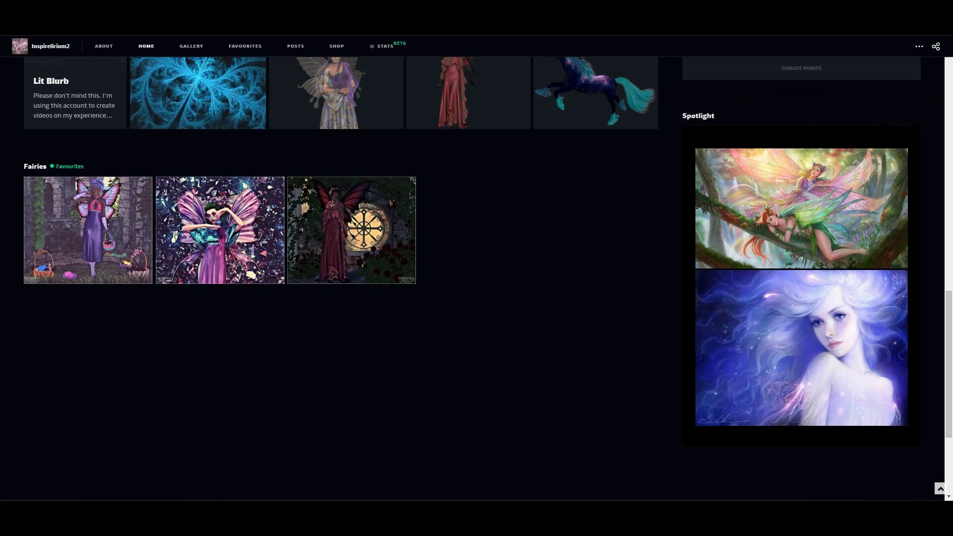
left_click(352, 230)
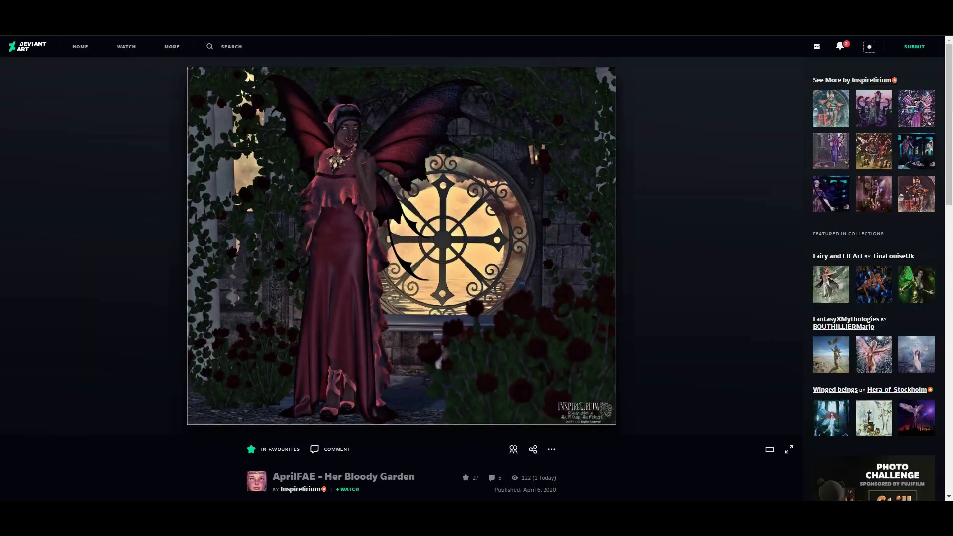
left_click(302, 489)
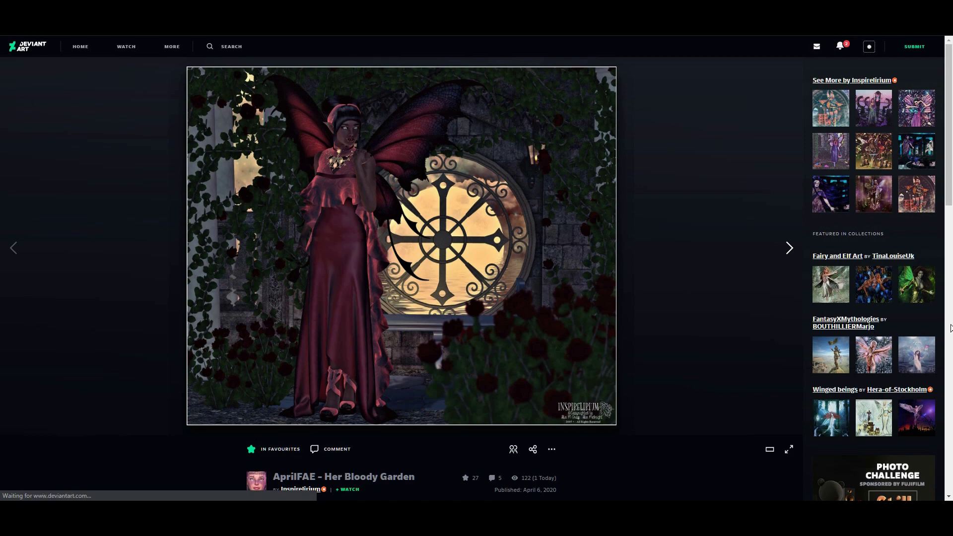
left_click(846, 181)
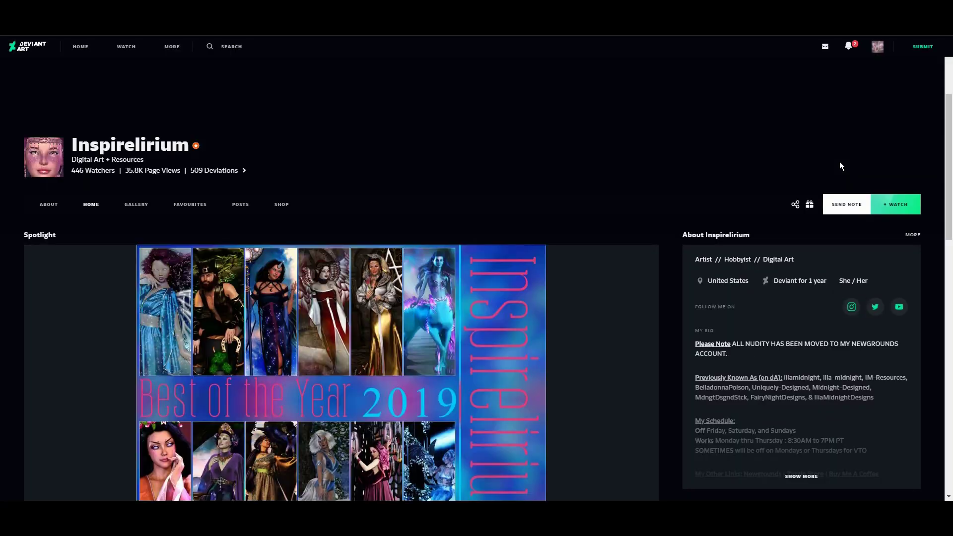
left_click_drag(952, 122, 942, 165)
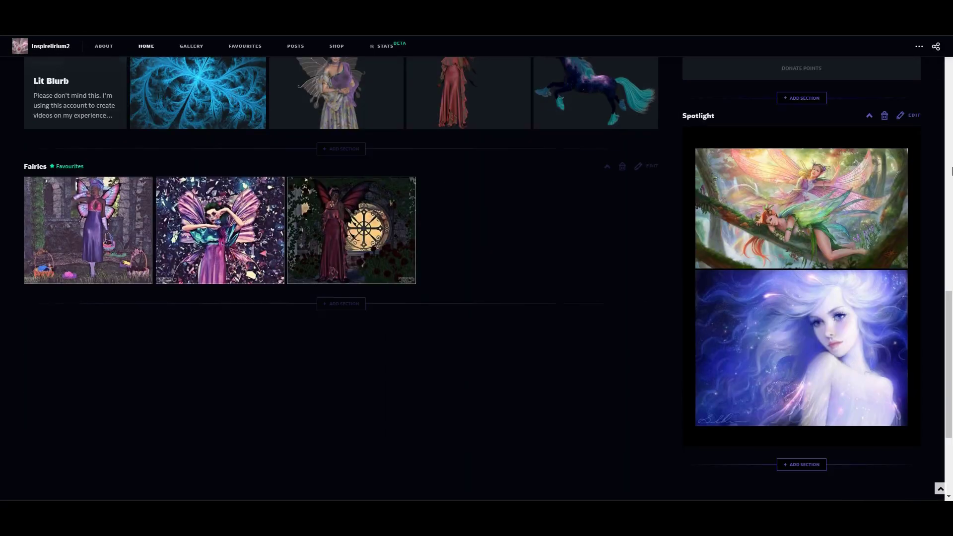
- Remove the custom Spotlight section beneath the Donation Pool from the home page
left_click(885, 115)
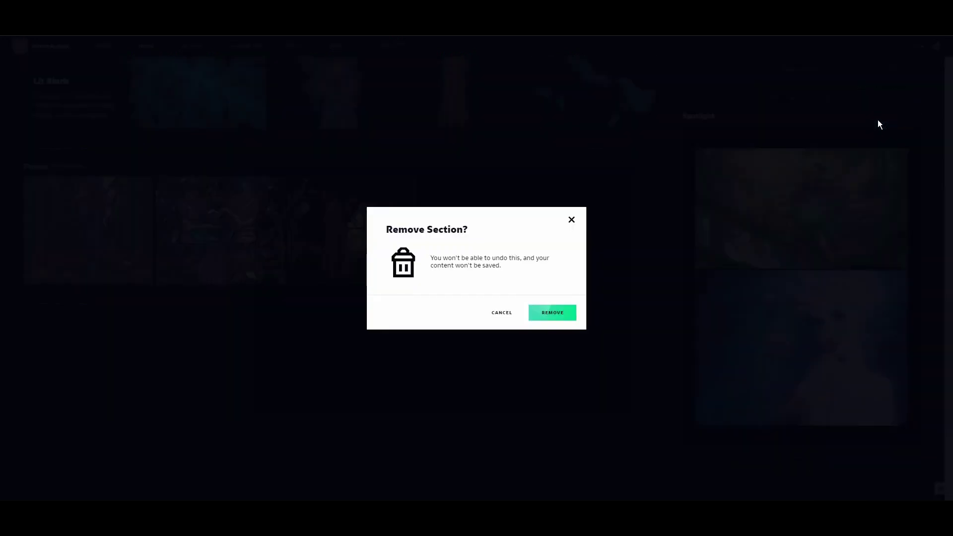
left_click(553, 312)
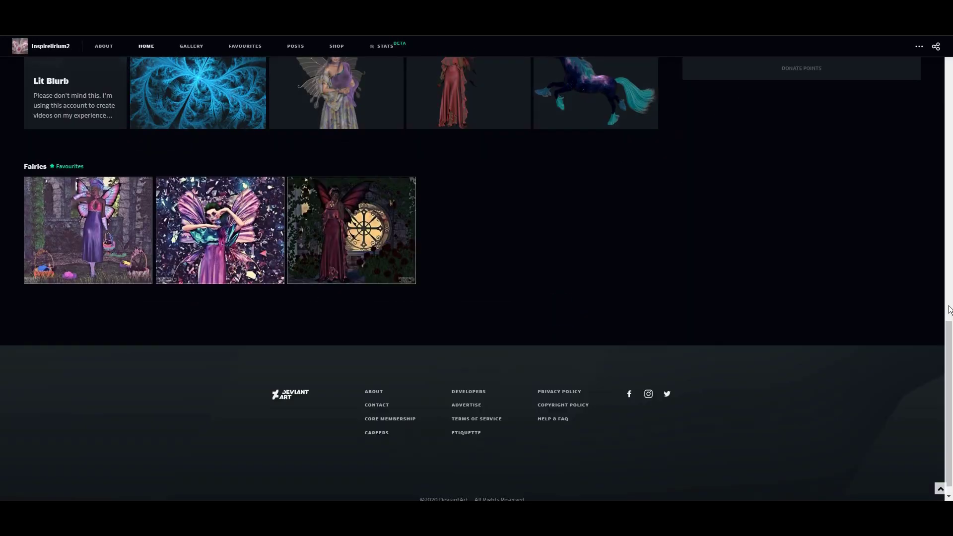
- Add a Comments section to the home page beneath the Donation Pool
mouse_move(816, 136)
left_click(805, 102)
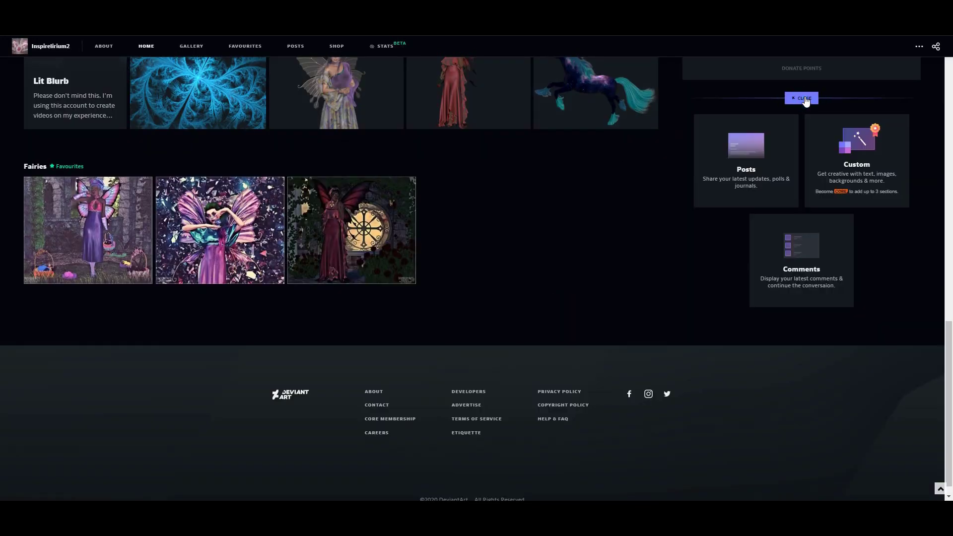
left_click(803, 262)
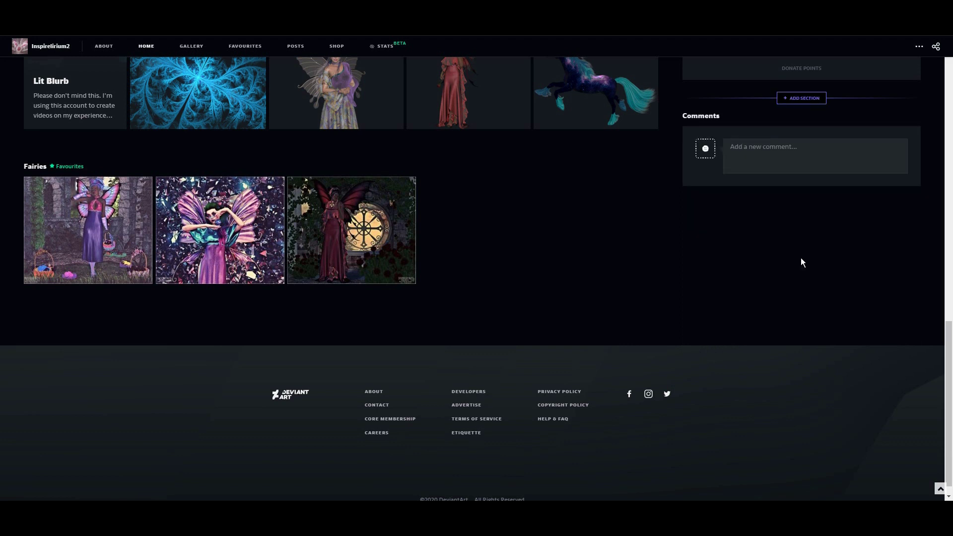
- Open the profile's About page and examine the personal details, bio and Statistics section
left_click_drag(950, 397, 952, 131)
left_click(48, 270)
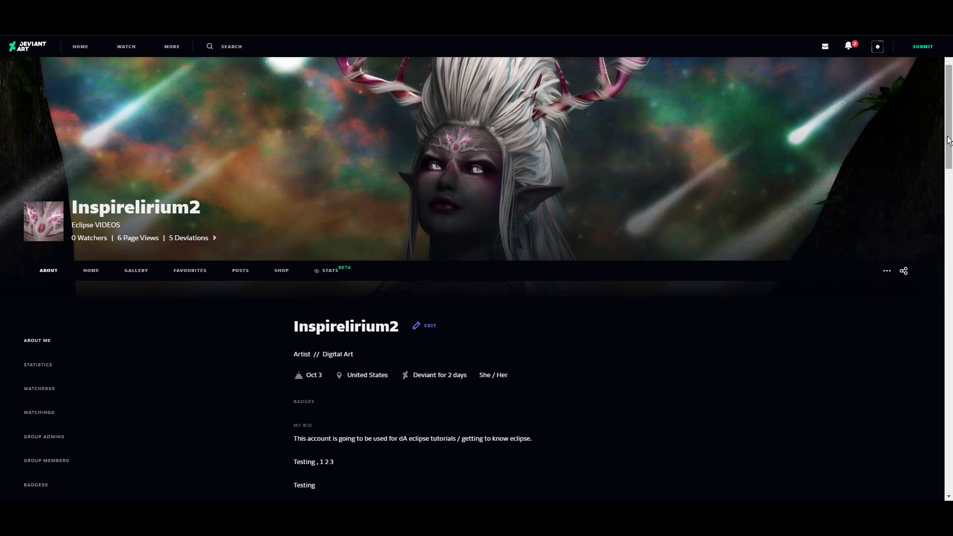
left_click_drag(949, 137, 950, 139)
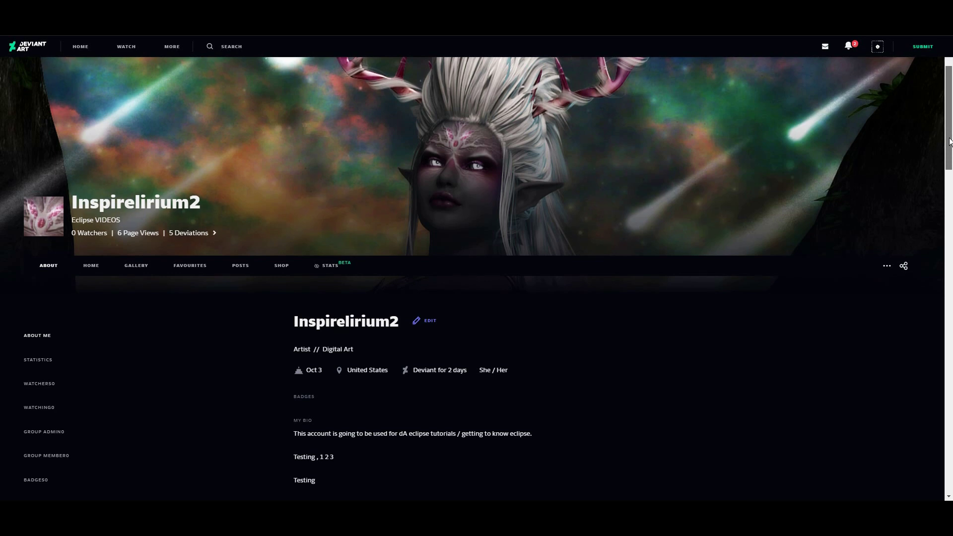
left_click_drag(949, 141, 949, 142)
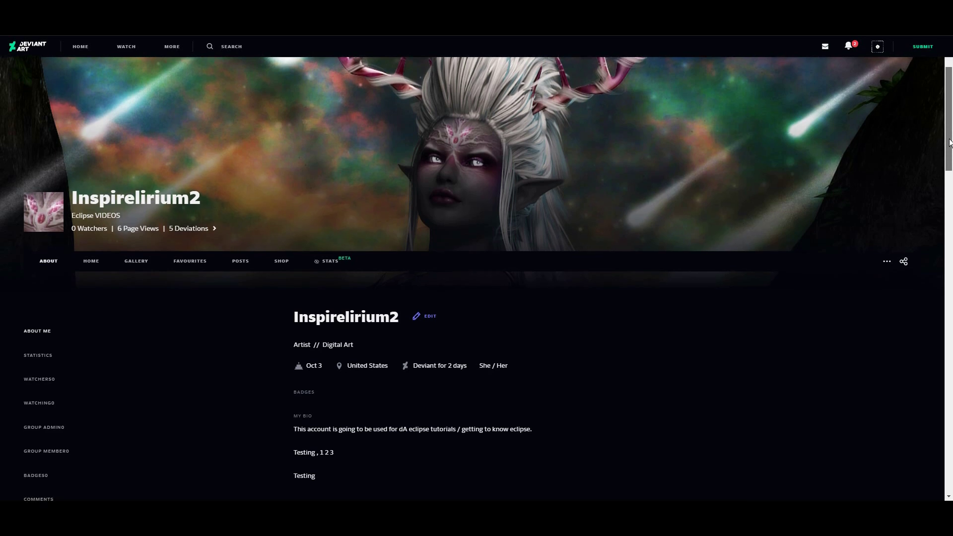
left_click_drag(949, 142, 948, 158)
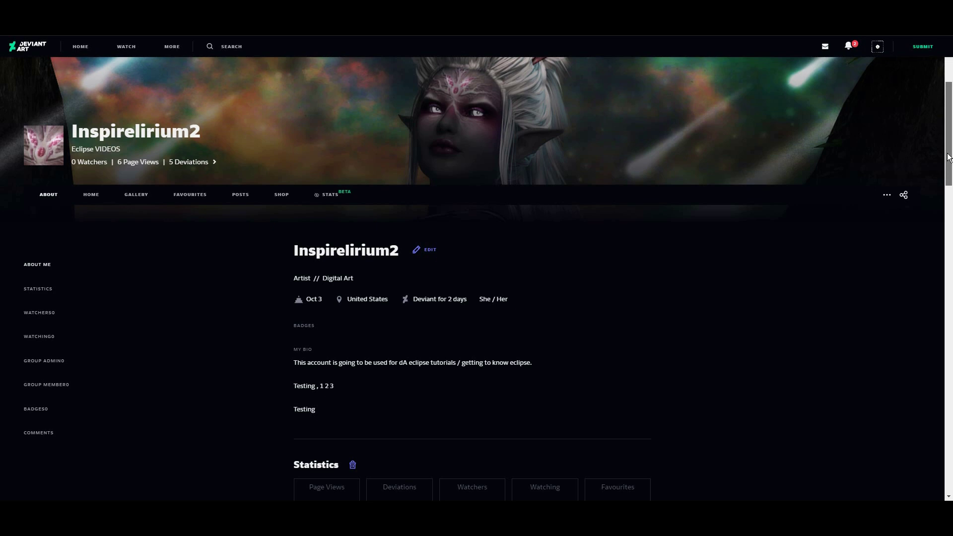
left_click_drag(948, 158, 948, 170)
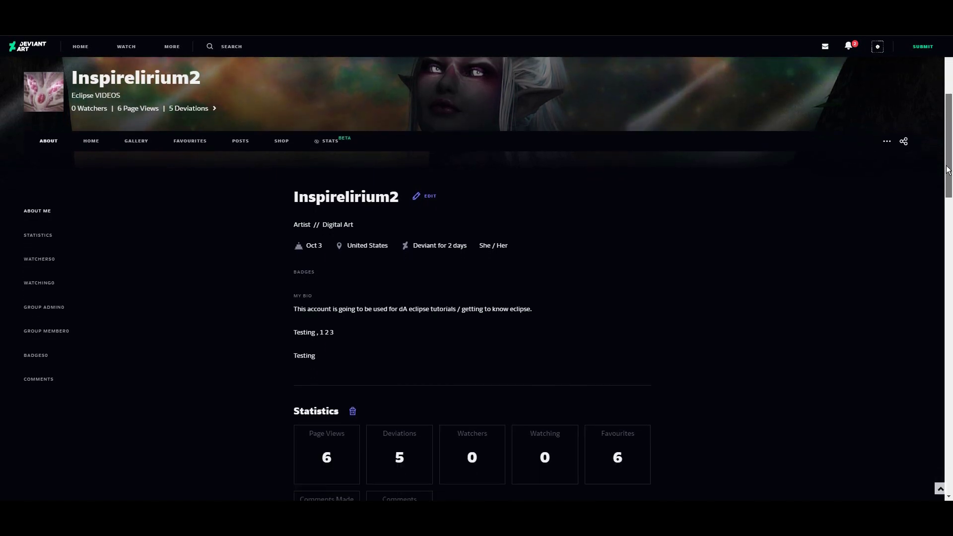
scroll(853, 203, "down", 3)
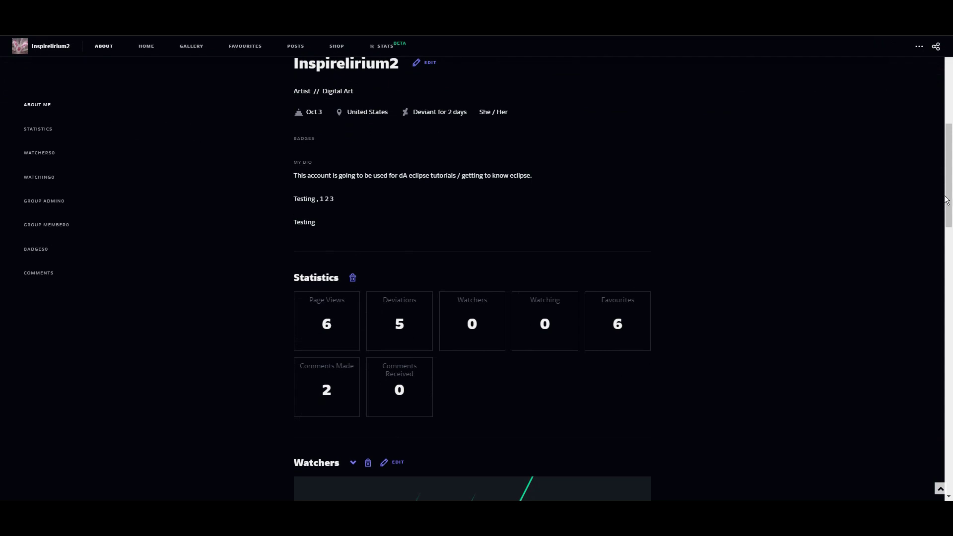
- Inspect the sort options of the Watchers, Group Admin and Group Member sections on the About page without changing them
left_click_drag(948, 195, 946, 230)
scroll(946, 230, "down", 4)
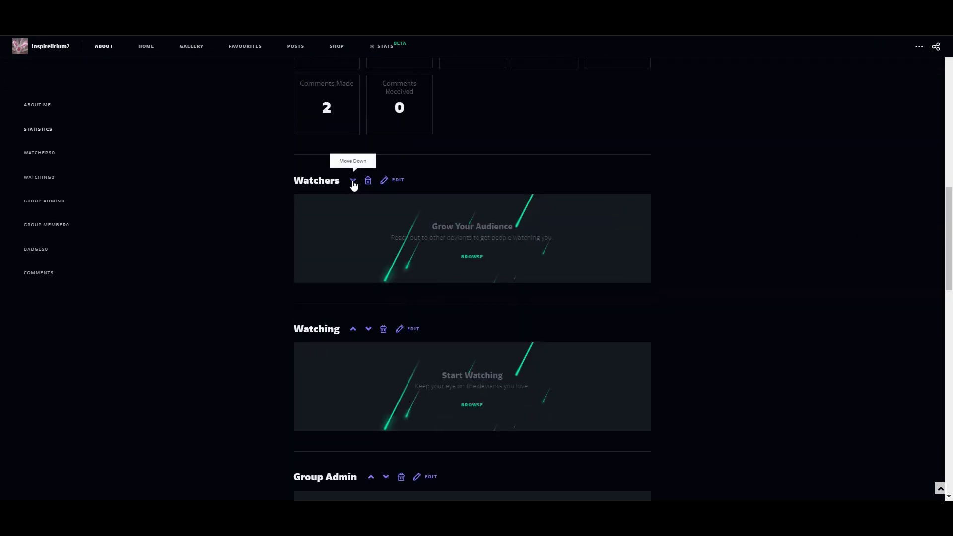
left_click(396, 182)
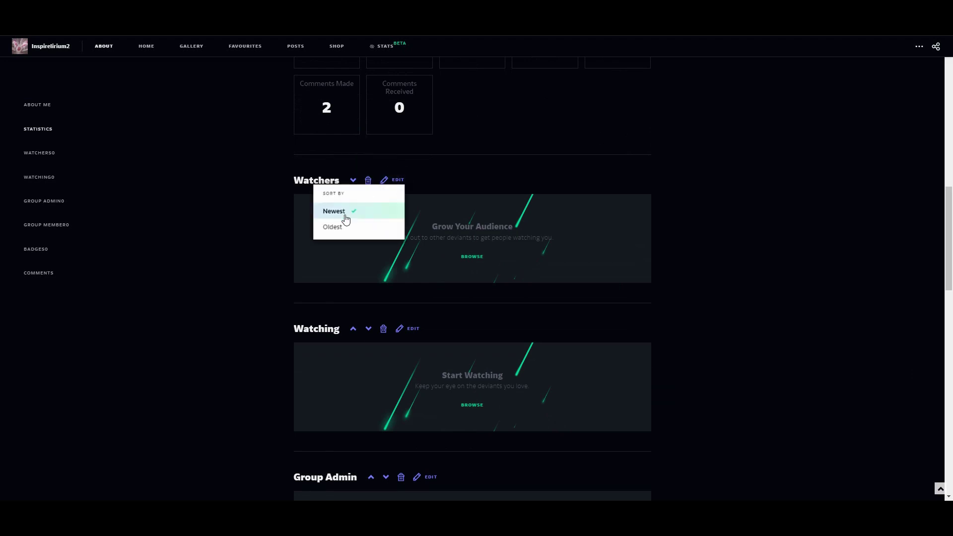
left_click(228, 238)
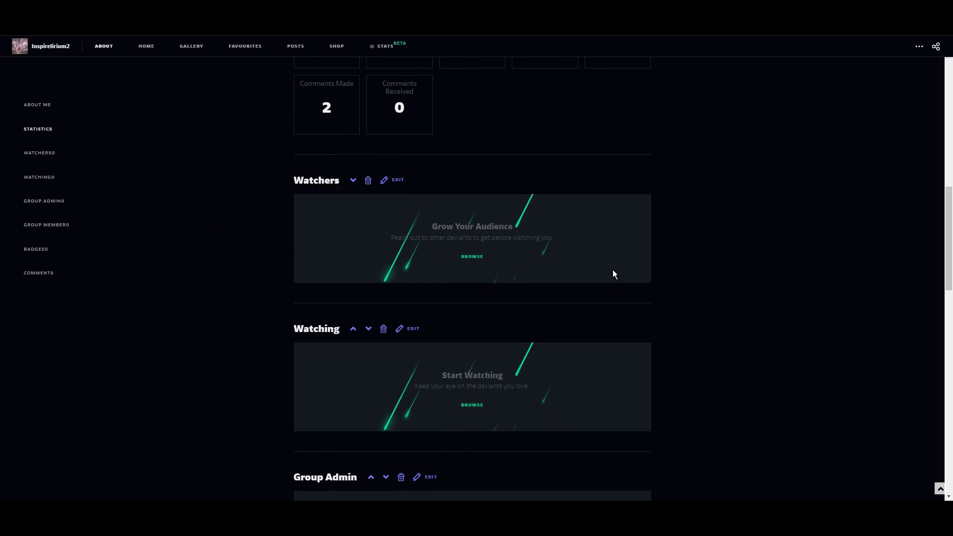
scroll(947, 269, "down", 3)
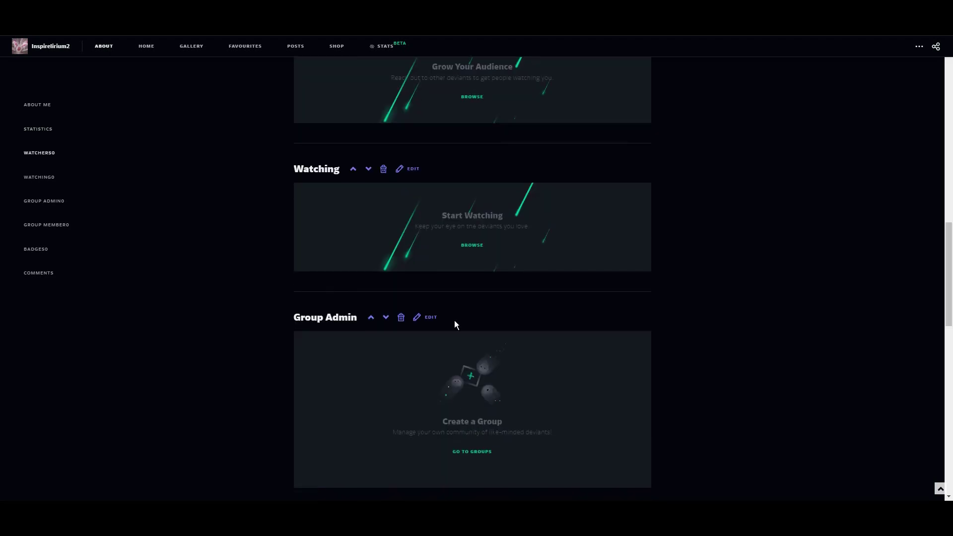
left_click(427, 317)
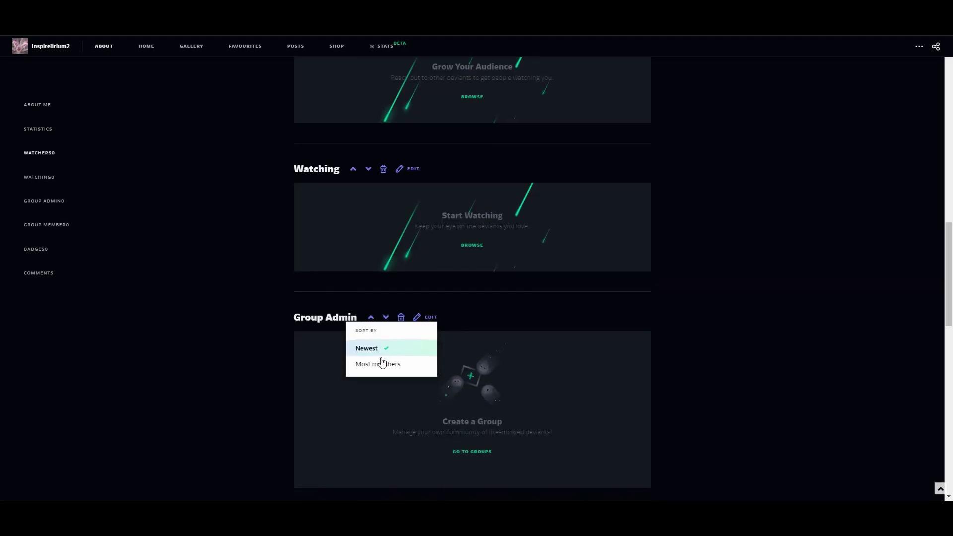
left_click(726, 312)
scroll(949, 305, "down", 6)
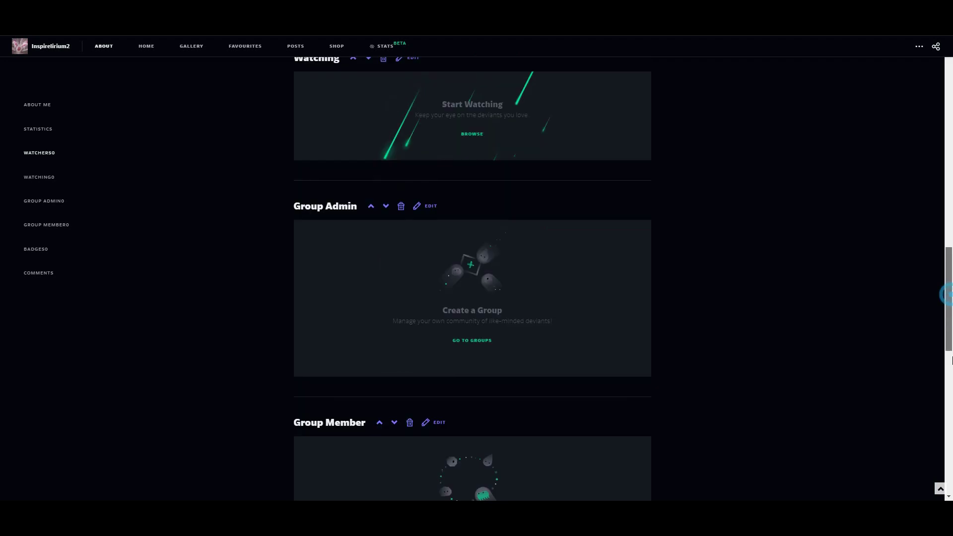
left_click(437, 224)
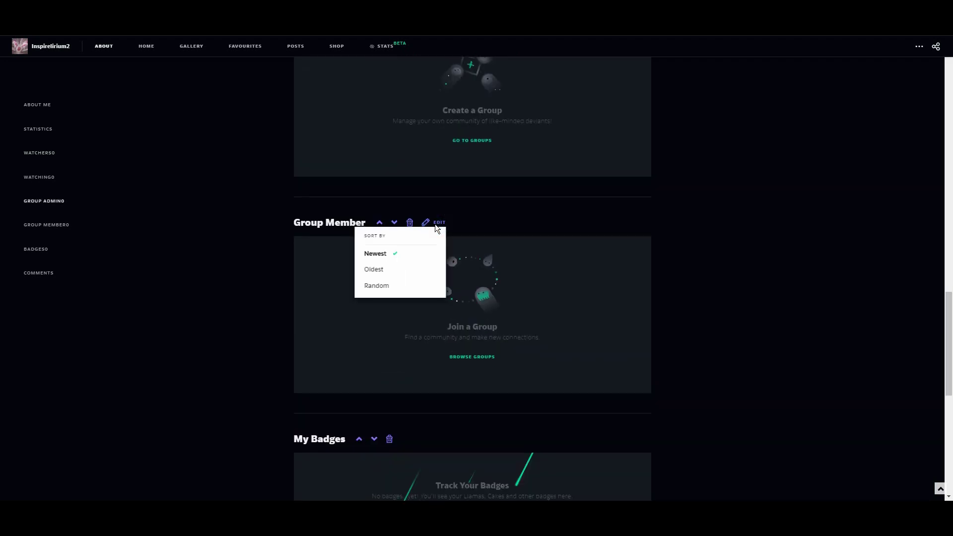
left_click(730, 235)
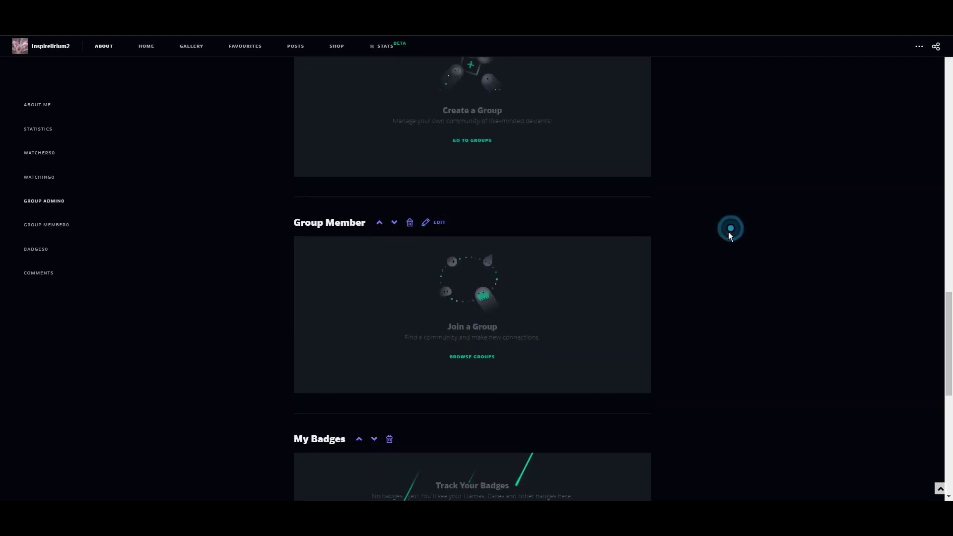
- Move the My Badges section up the About page until it sits directly beneath Statistics
left_click(359, 439)
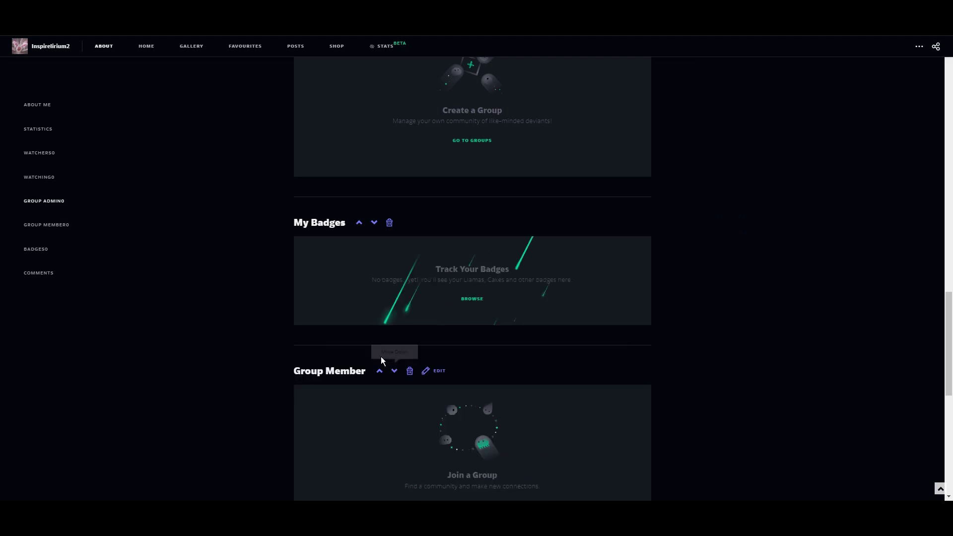
left_click(359, 223)
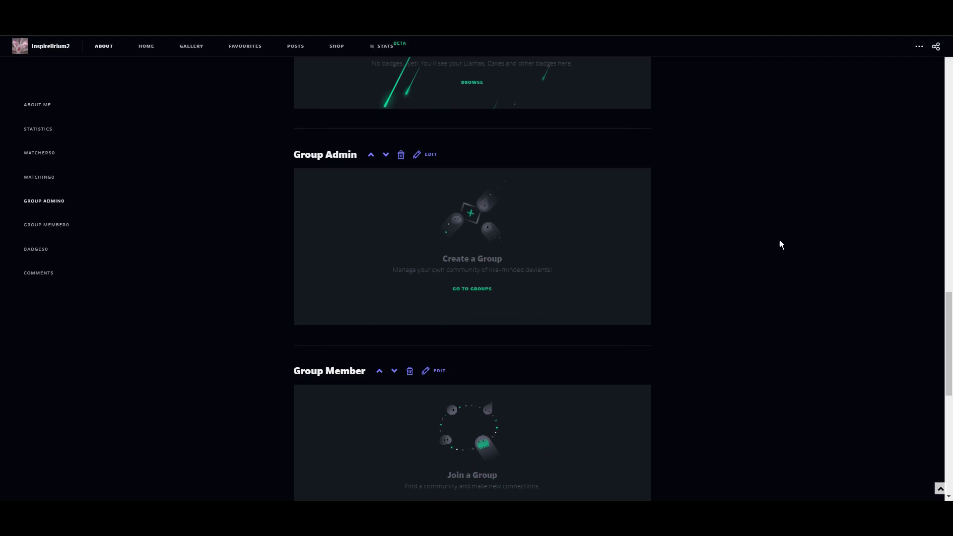
scroll(942, 315, "up", 9)
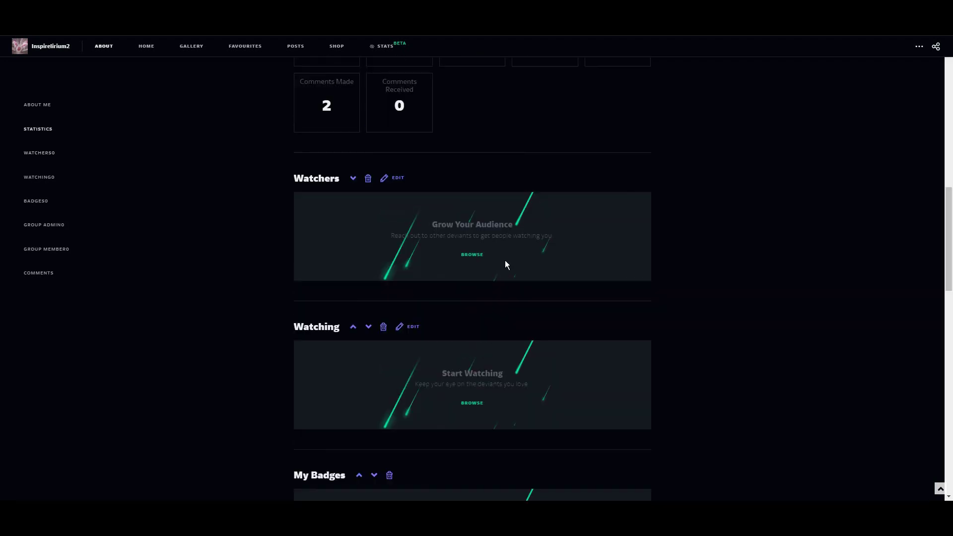
left_click(359, 477)
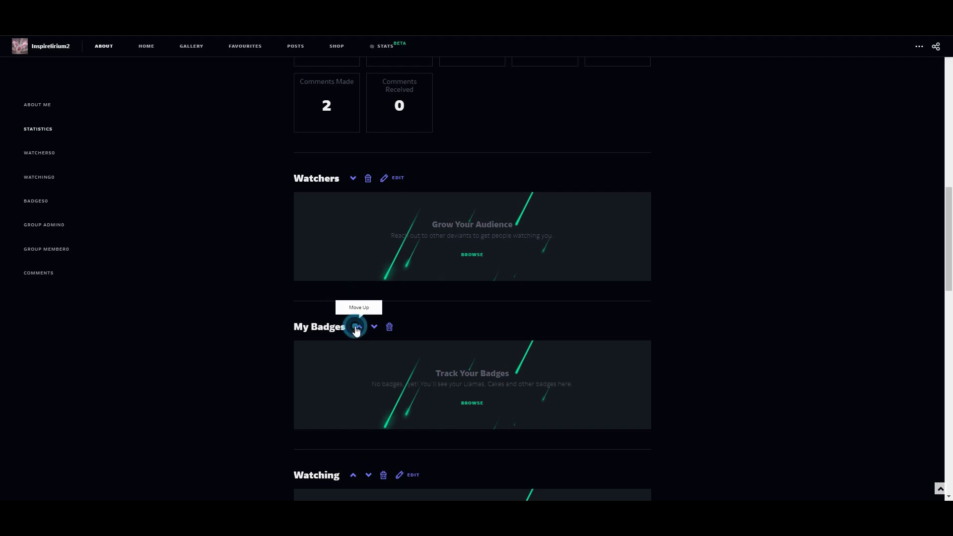
left_click(358, 328)
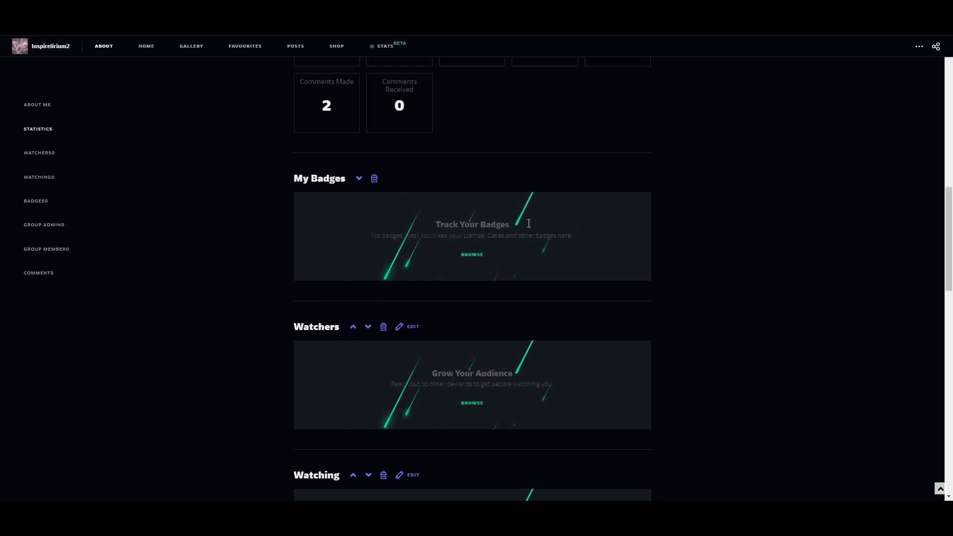
- Review the About page's section order, compare the page with the profile's home page, and look over the home page's cover and Spotlight
left_click_drag(946, 199, 932, 308)
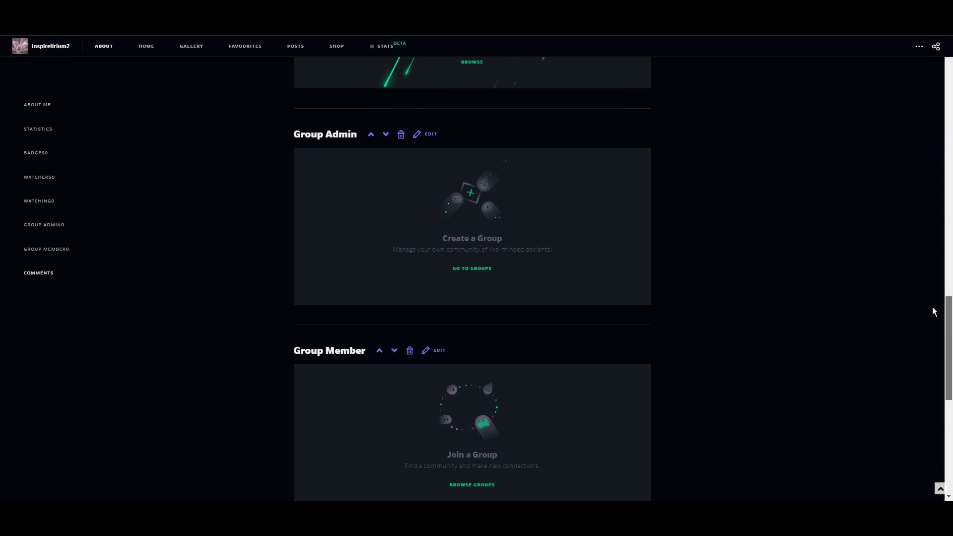
left_click_drag(932, 306, 944, 113)
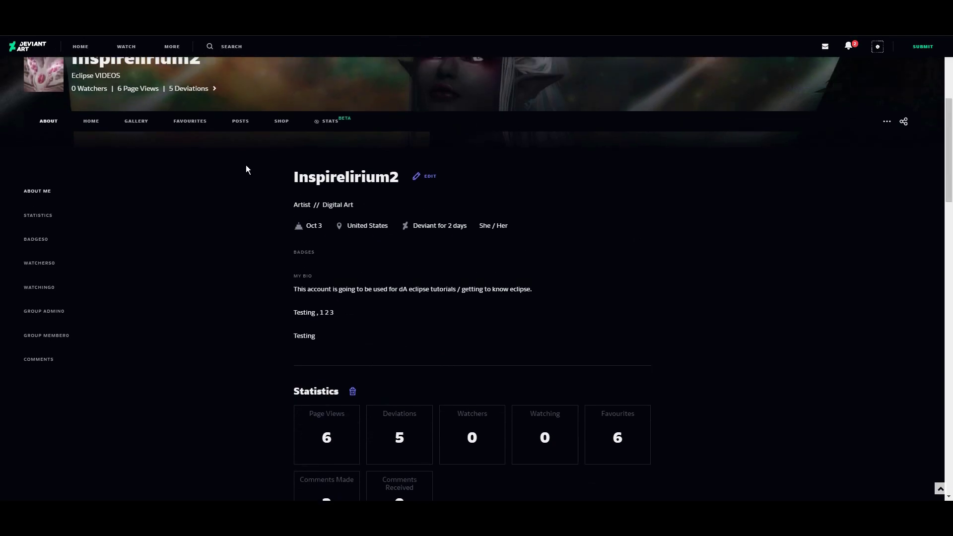
left_click(85, 125)
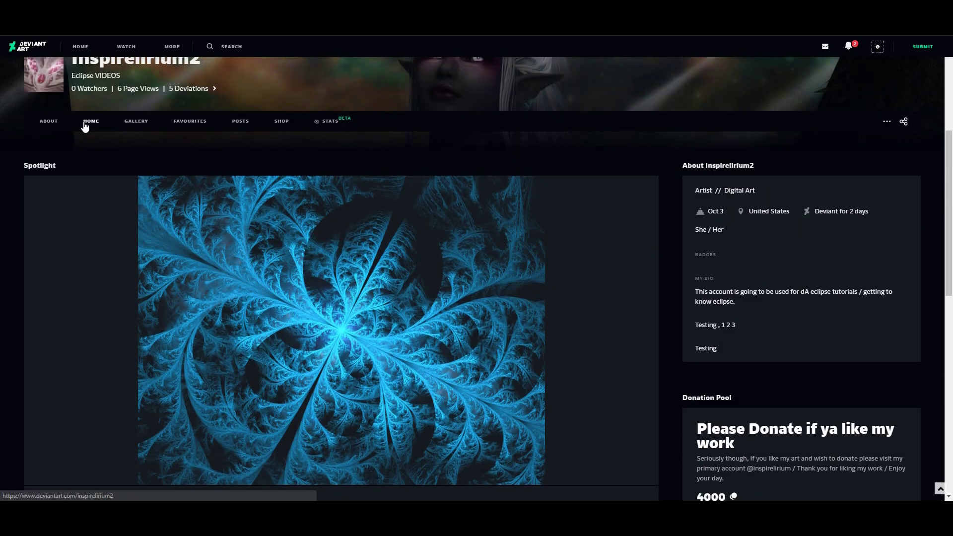
left_click(43, 122)
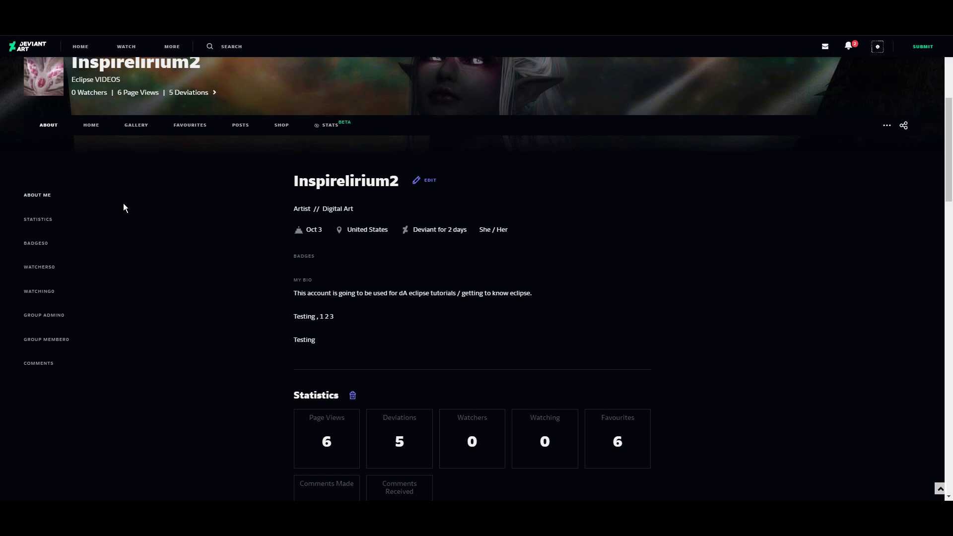
left_click(92, 130)
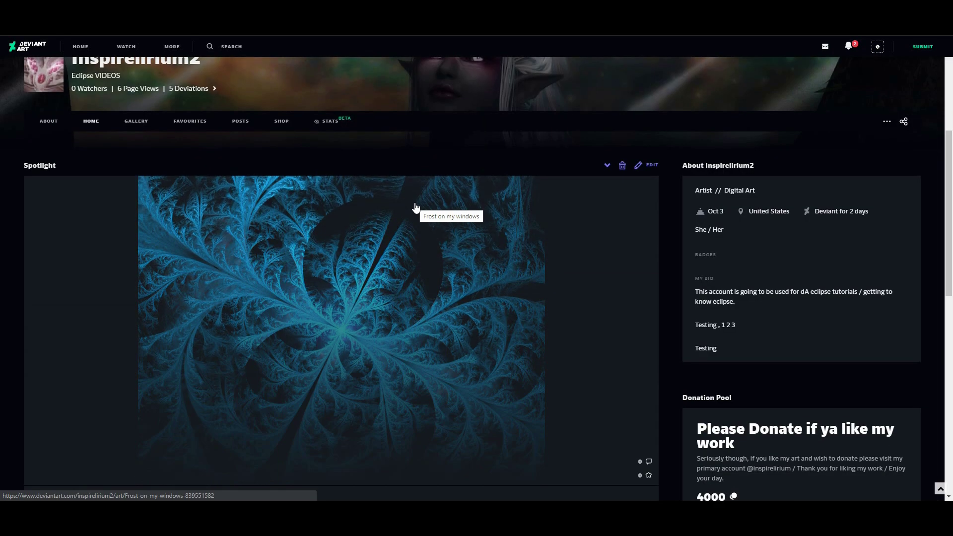
left_click_drag(950, 173, 948, 76)
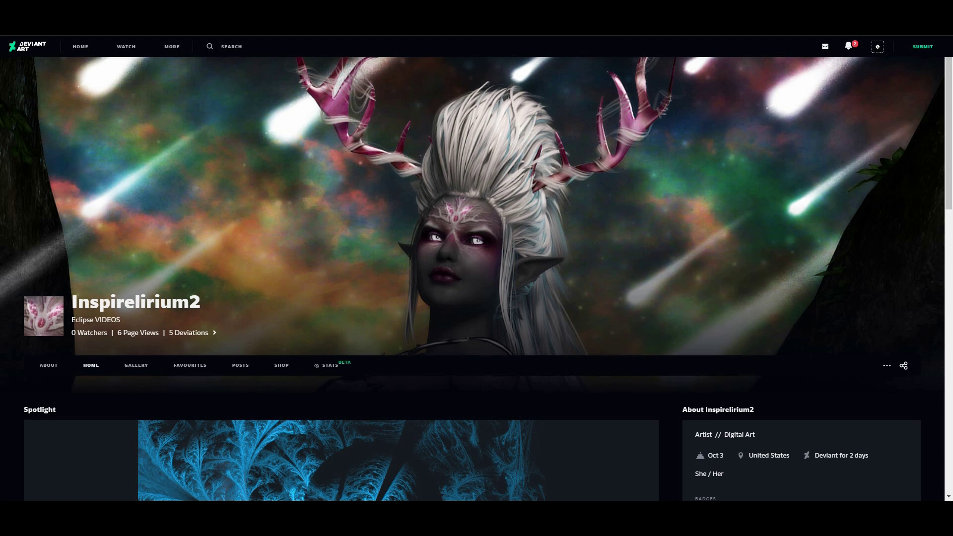
mouse_move(685, 208)
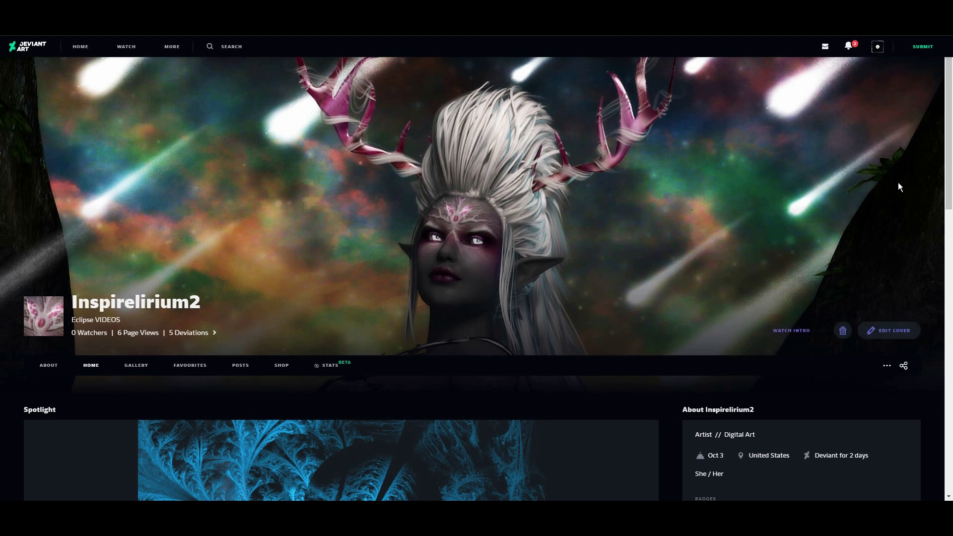
left_click_drag(949, 187, 950, 211)
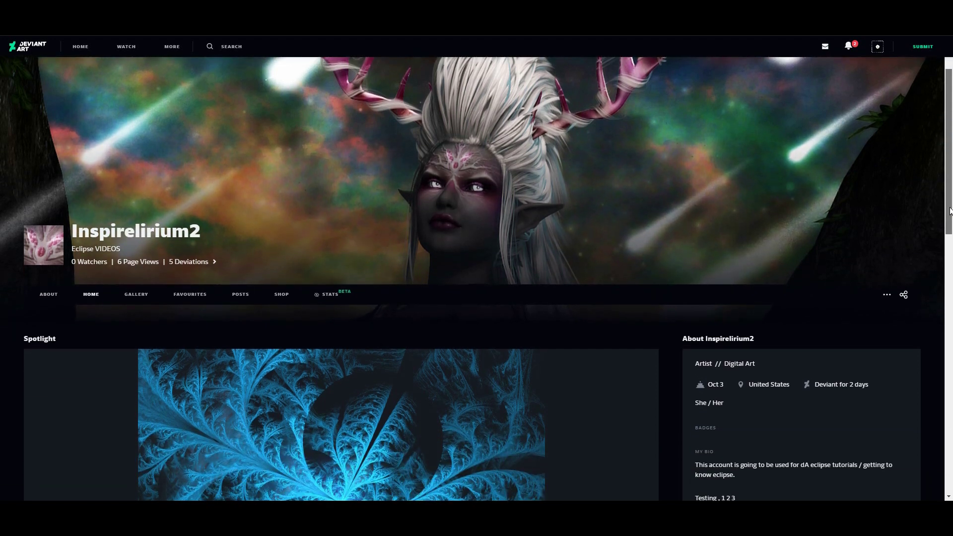